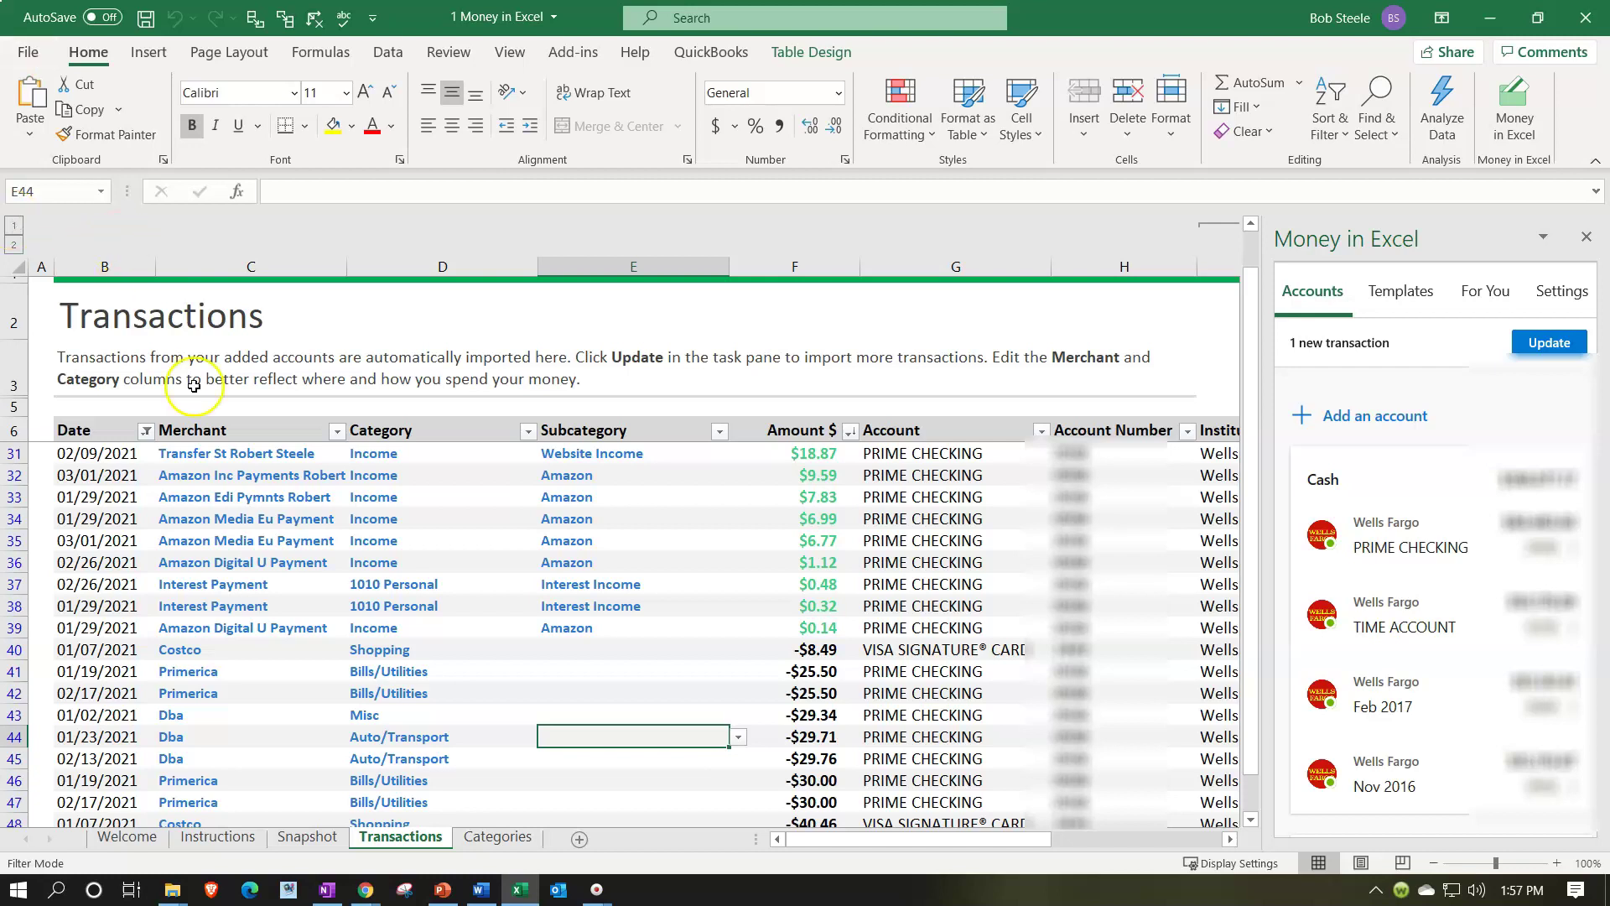
{"action": "left_click", "coordinate": [147, 432]}
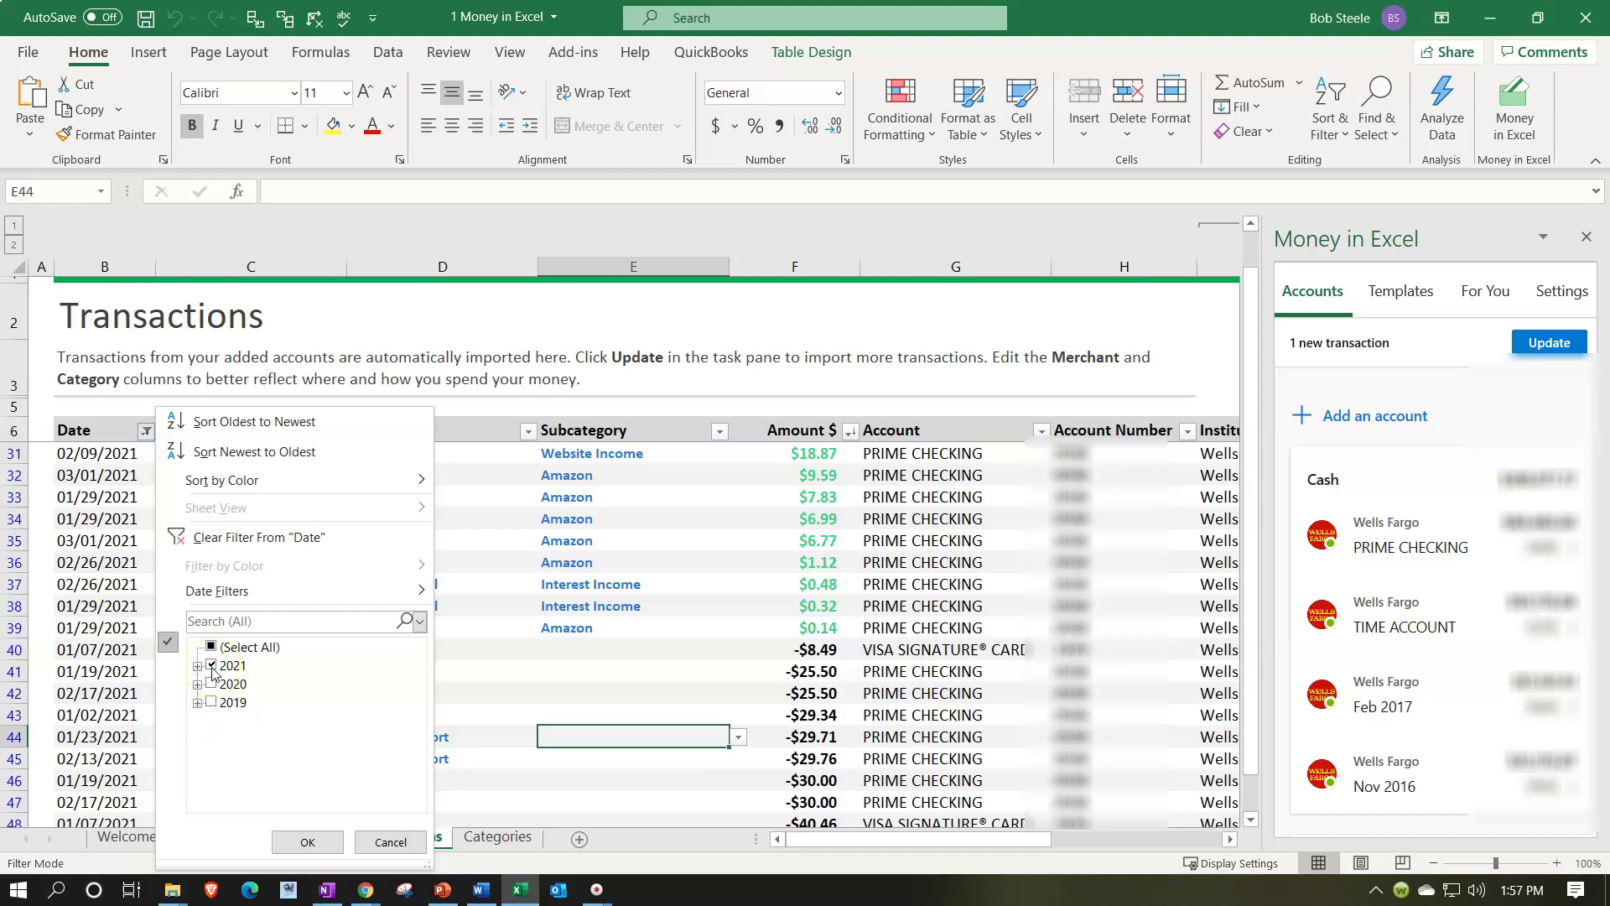
{"action": "left_click", "coordinate": [542, 334]}
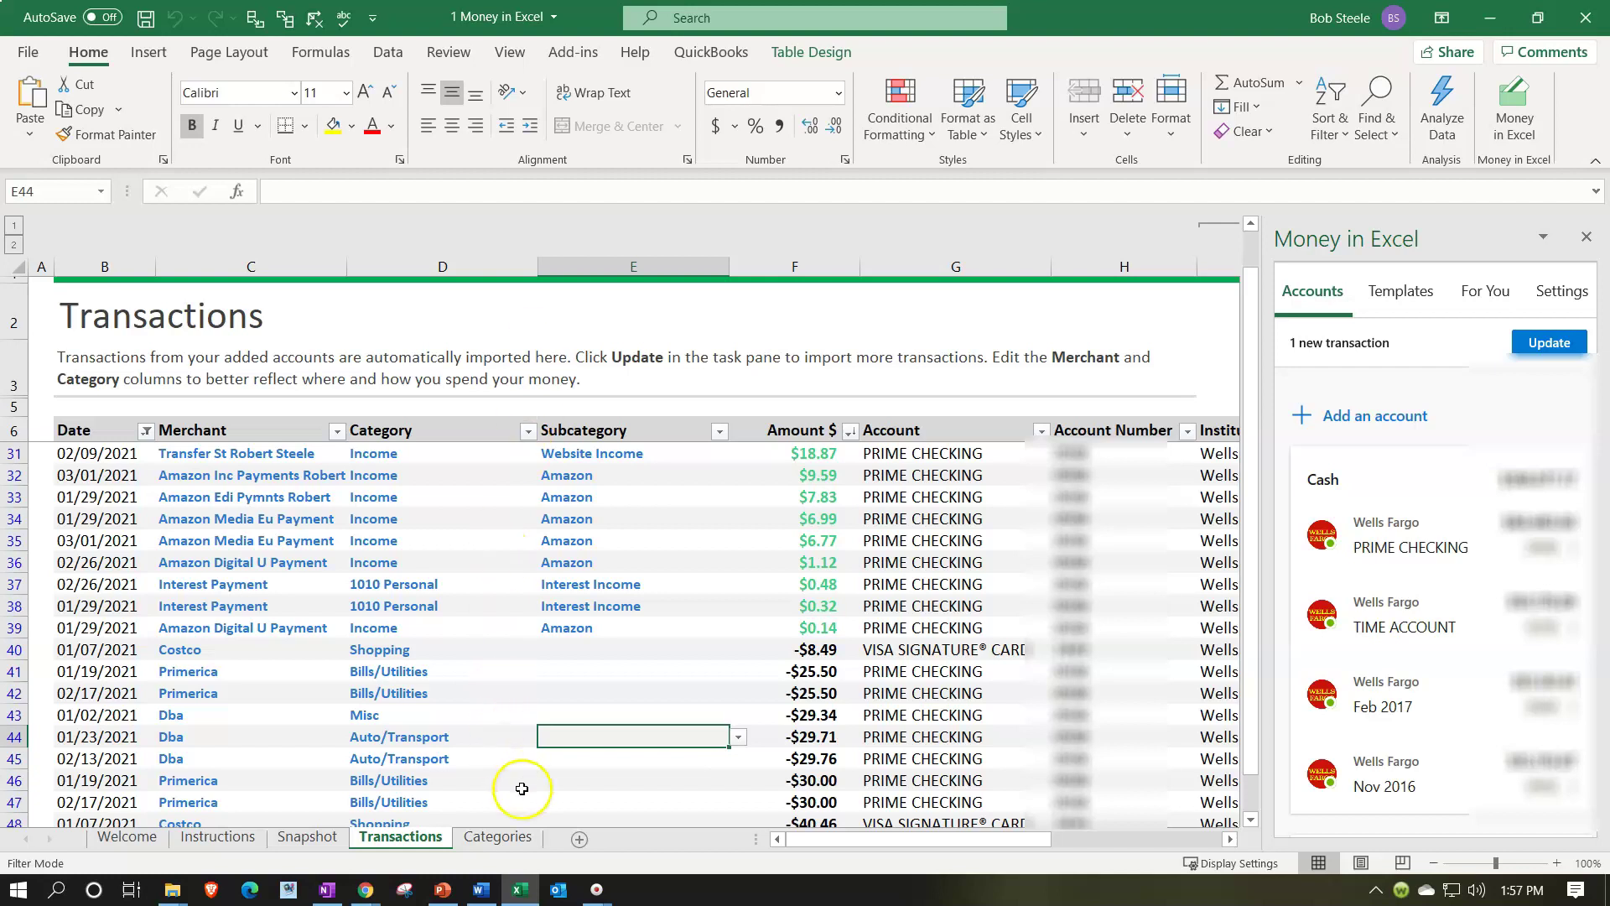
{"action": "left_click", "coordinate": [531, 896]}
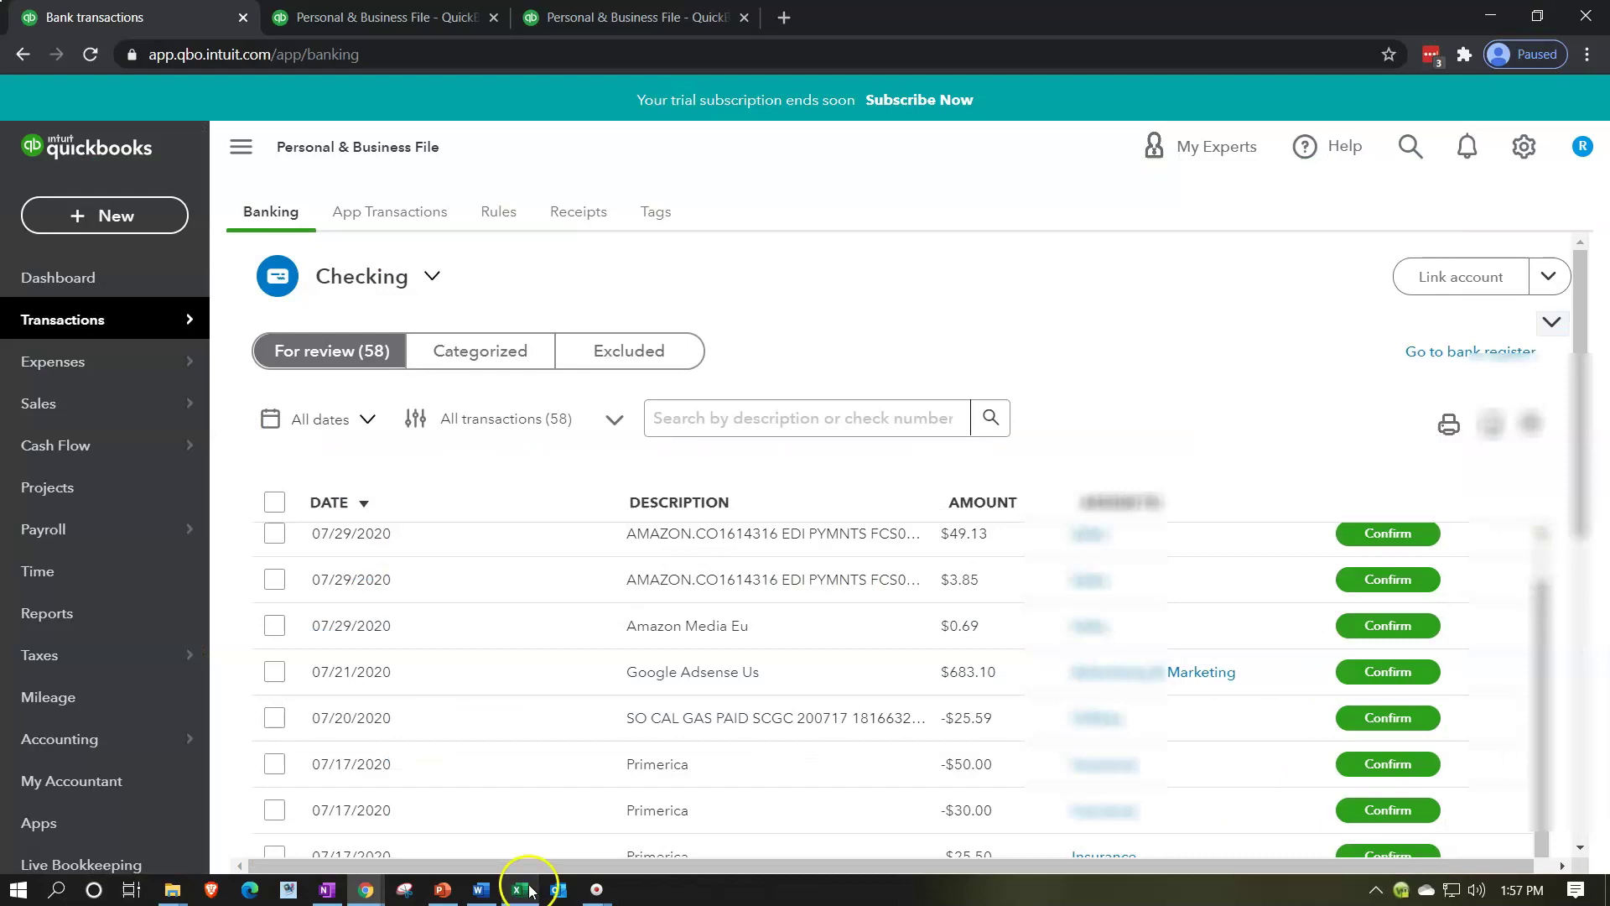
{"action": "scroll", "coordinate": [514, 698], "scroll_direction": "up", "scroll_amount": 2}
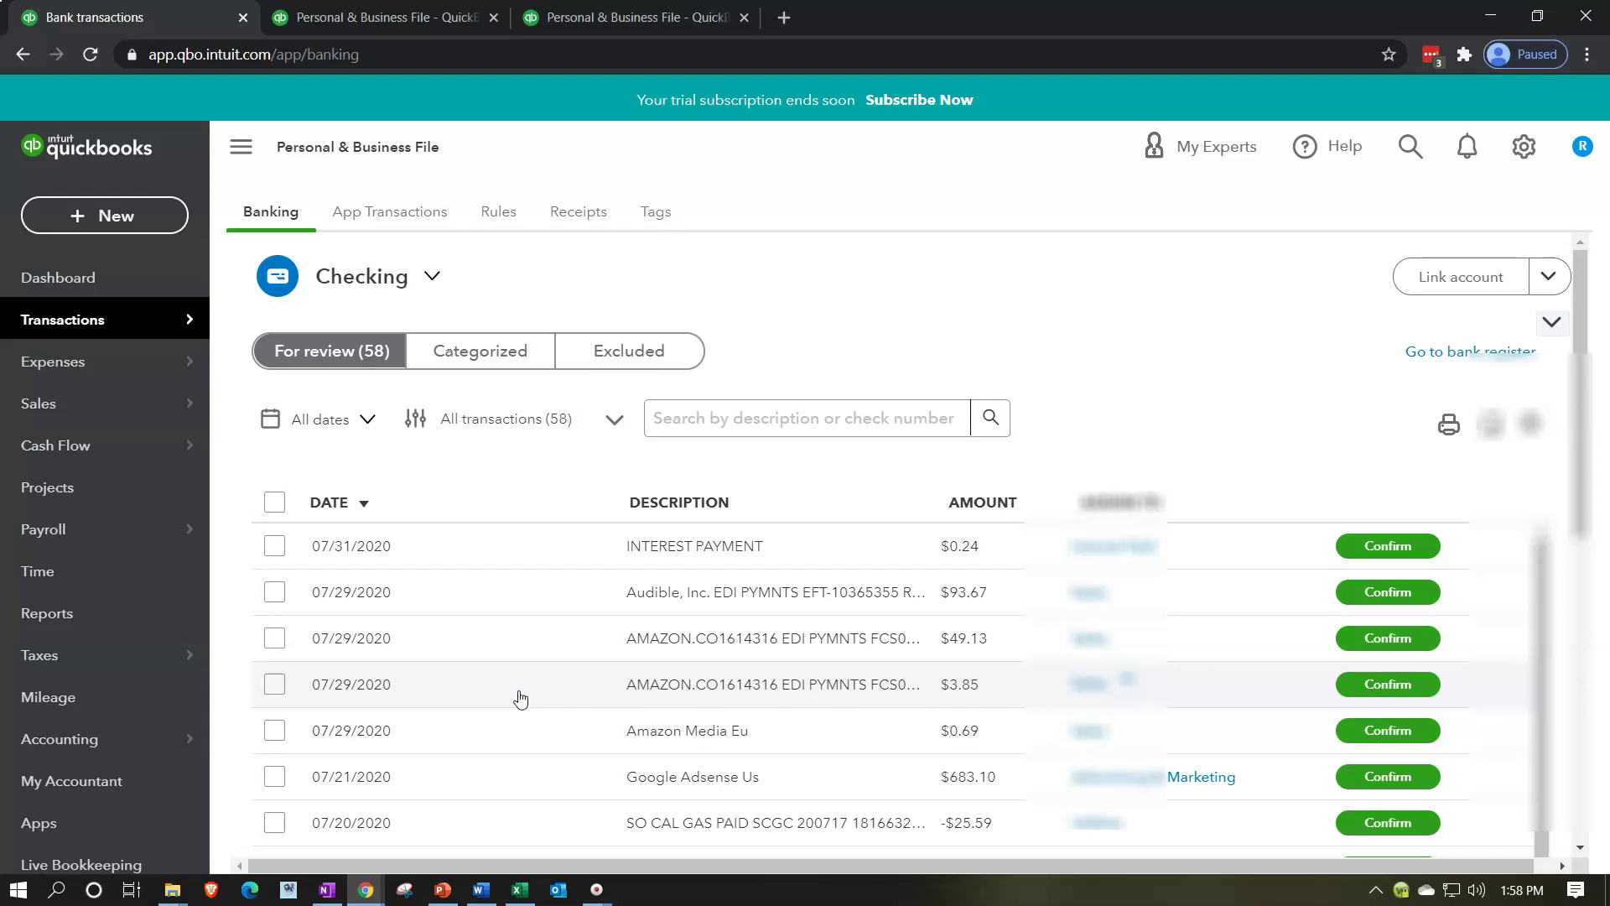
{"action": "left_click", "coordinate": [424, 20]}
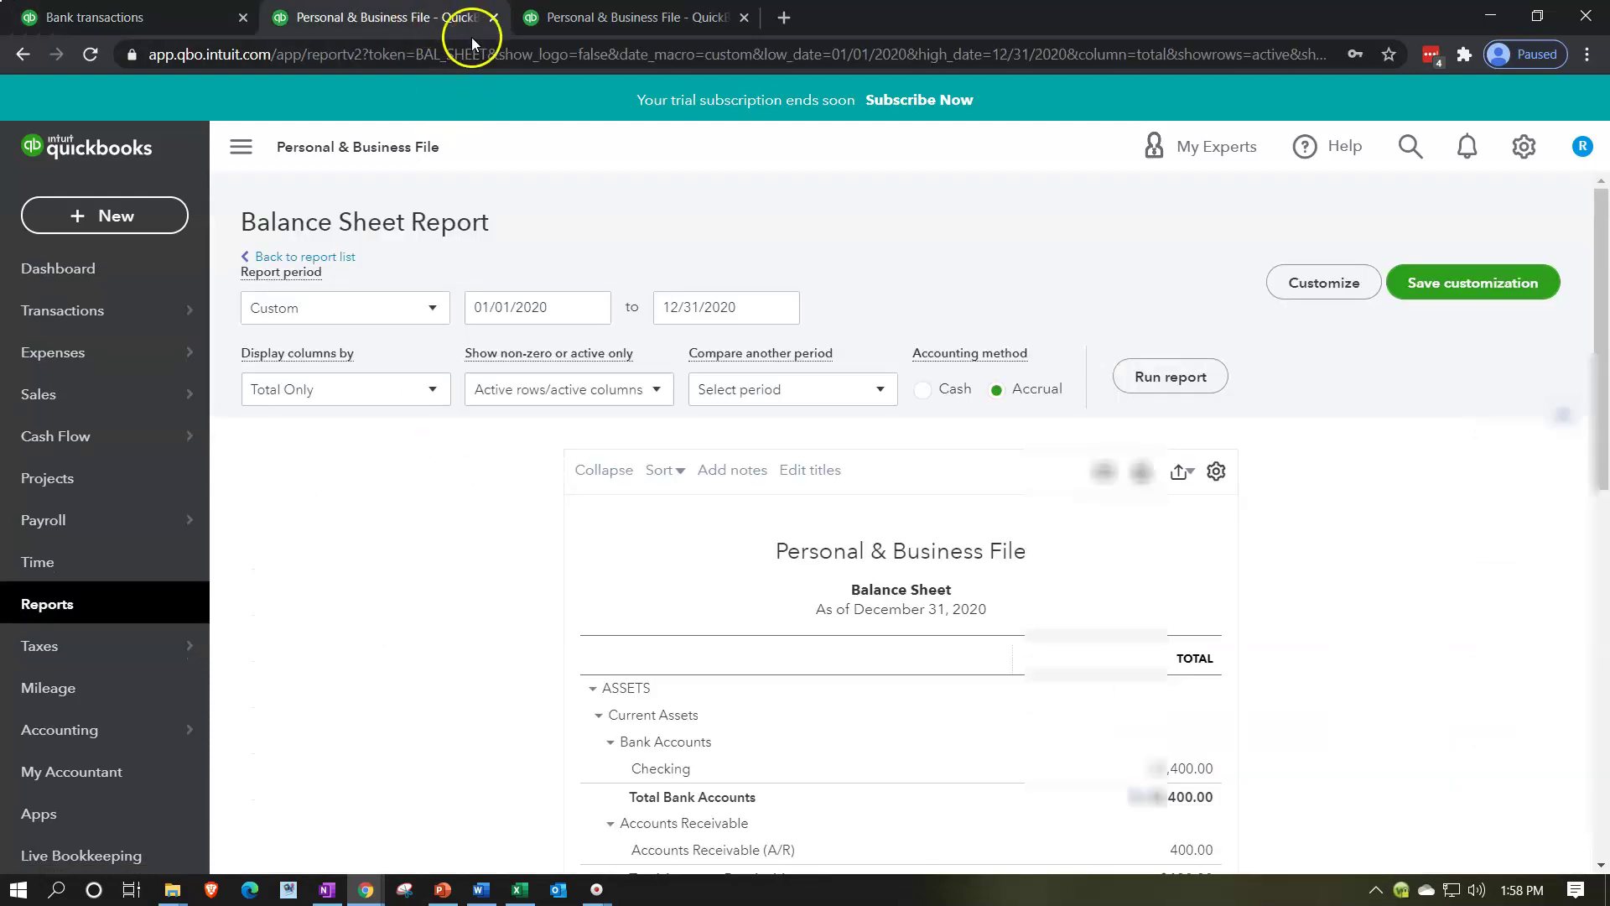
{"action": "left_click", "coordinate": [568, 22]}
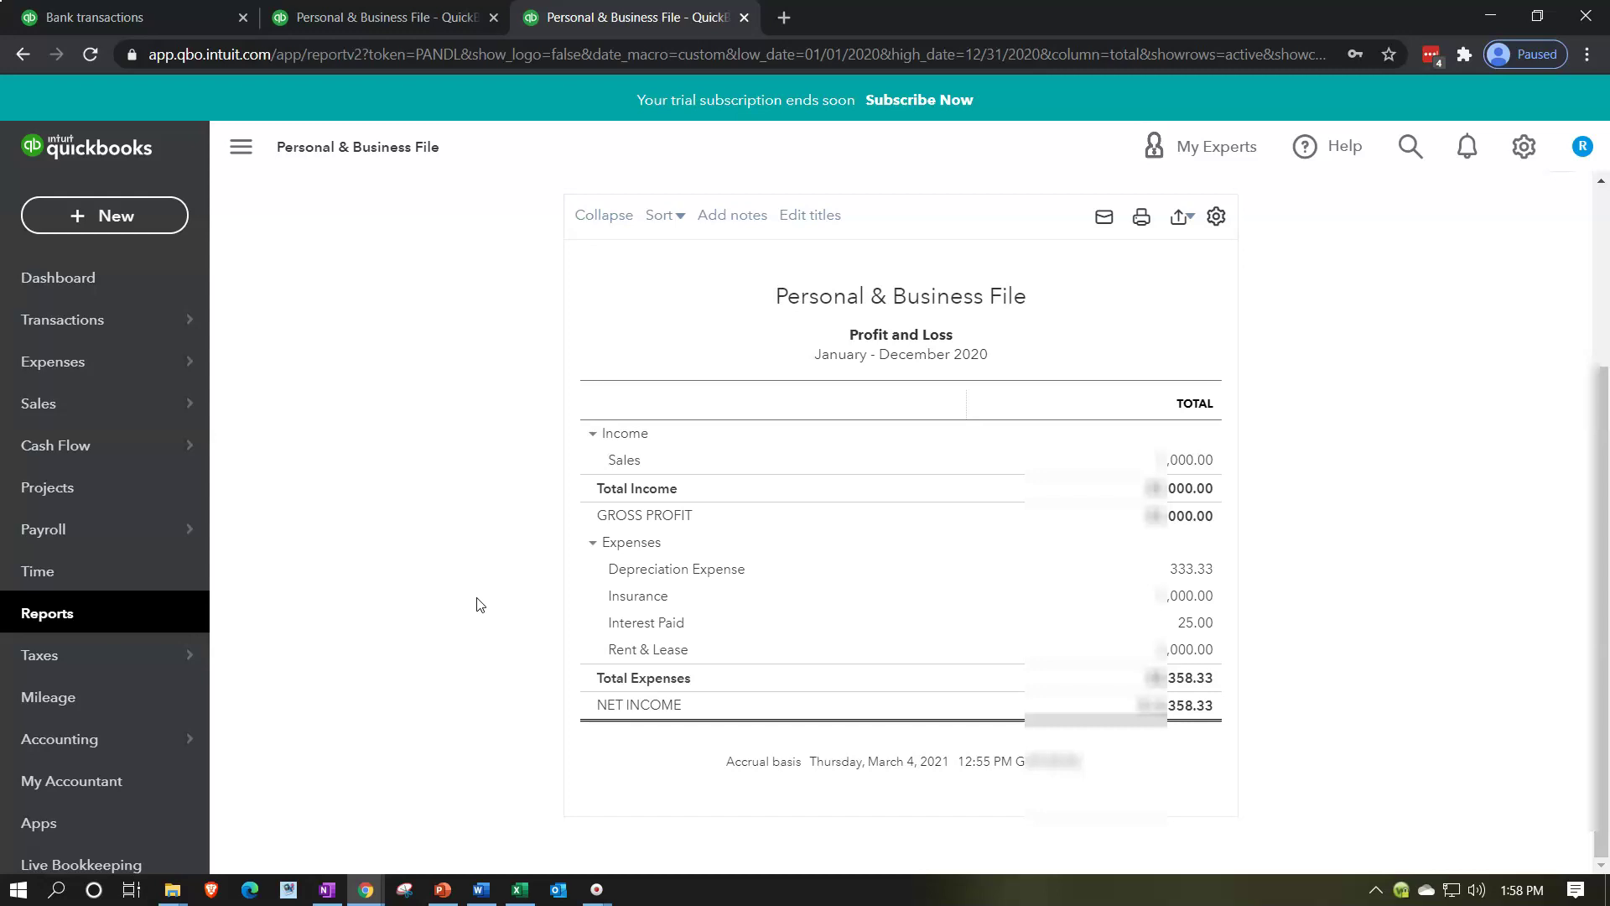
{"action": "left_click", "coordinate": [520, 889]}
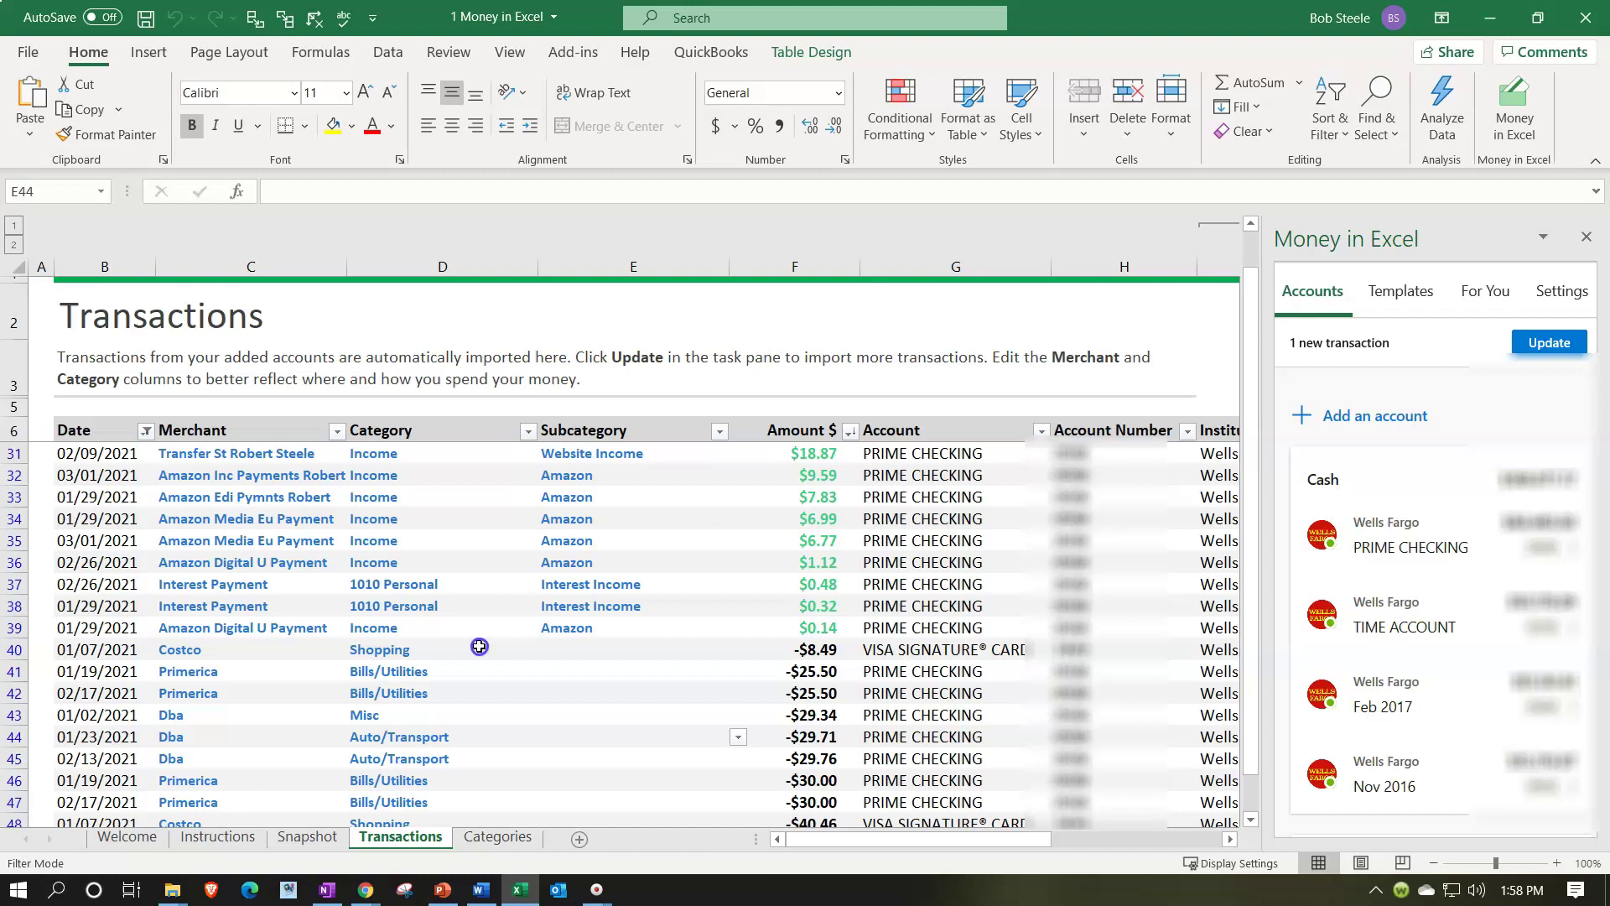
Sort the Transactions table by Amount, largest to smallest
{"action": "left_click", "coordinate": [479, 645]}
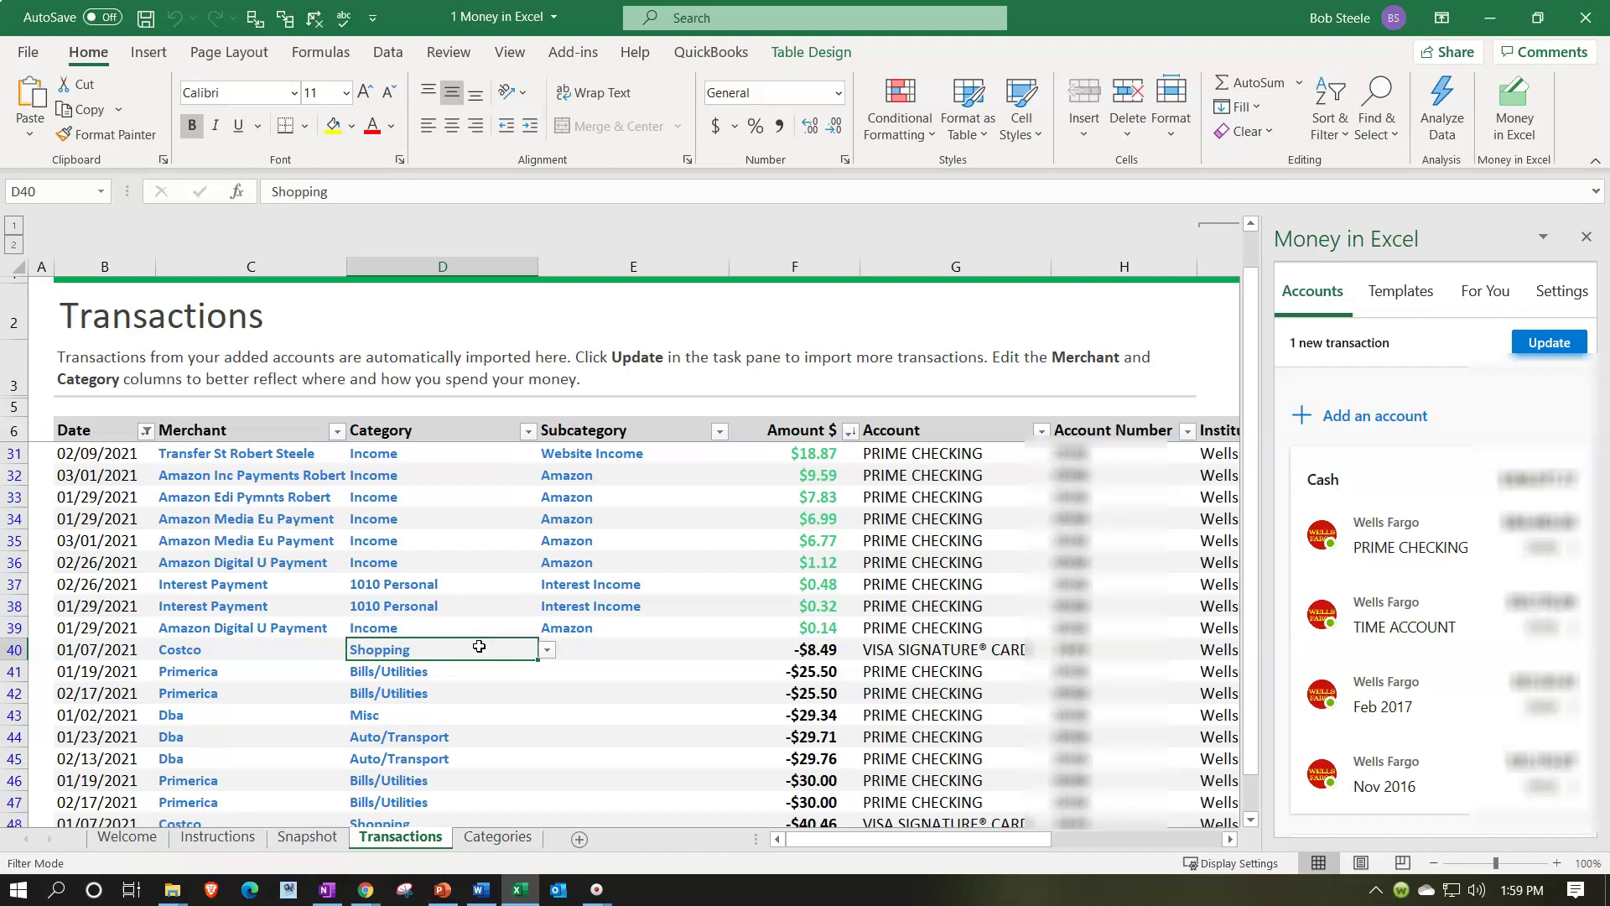
{"action": "scroll", "coordinate": [479, 654], "scroll_direction": "up", "scroll_amount": 4}
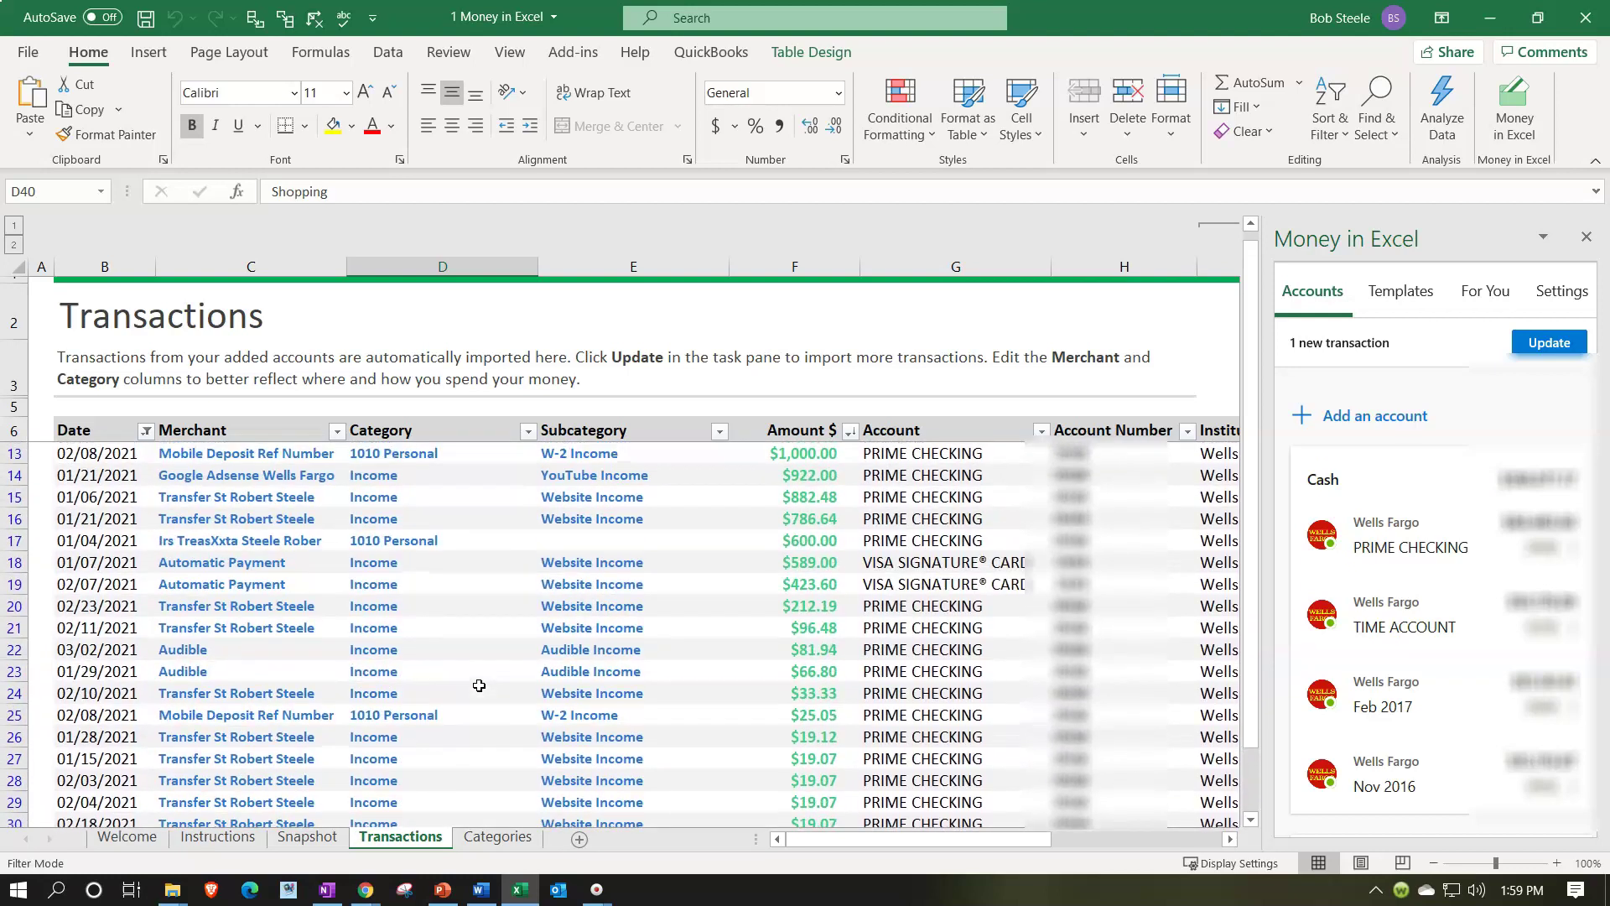
{"action": "scroll", "coordinate": [751, 671], "scroll_direction": "up", "scroll_amount": 5}
{"action": "scroll", "coordinate": [750, 671], "scroll_direction": "up", "scroll_amount": 3}
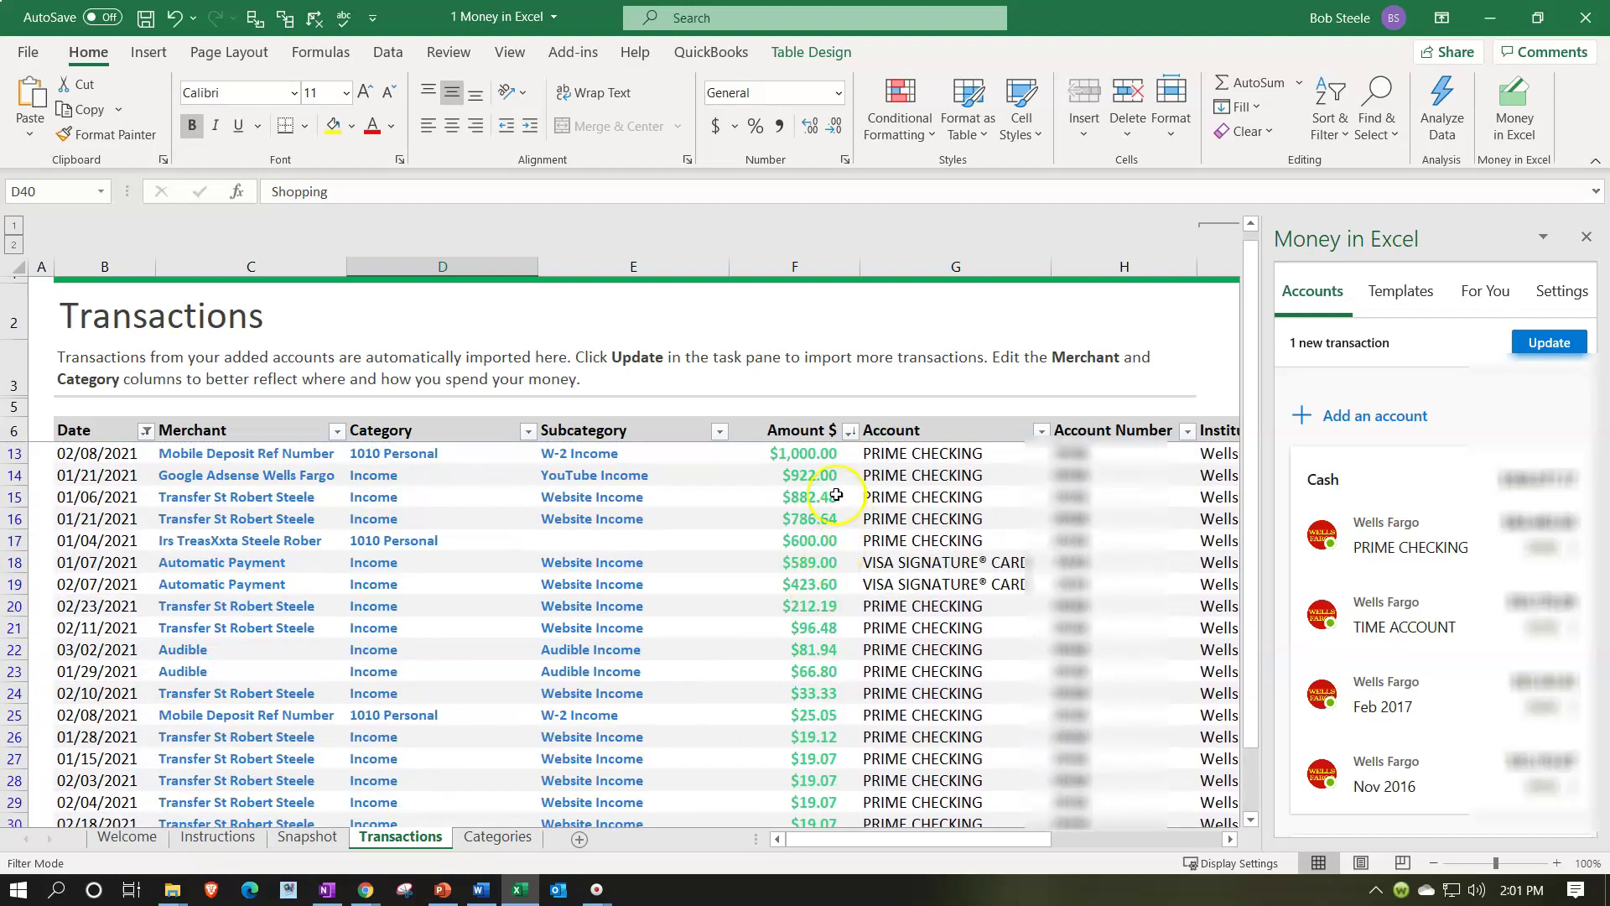
{"action": "left_click", "coordinate": [850, 430]}
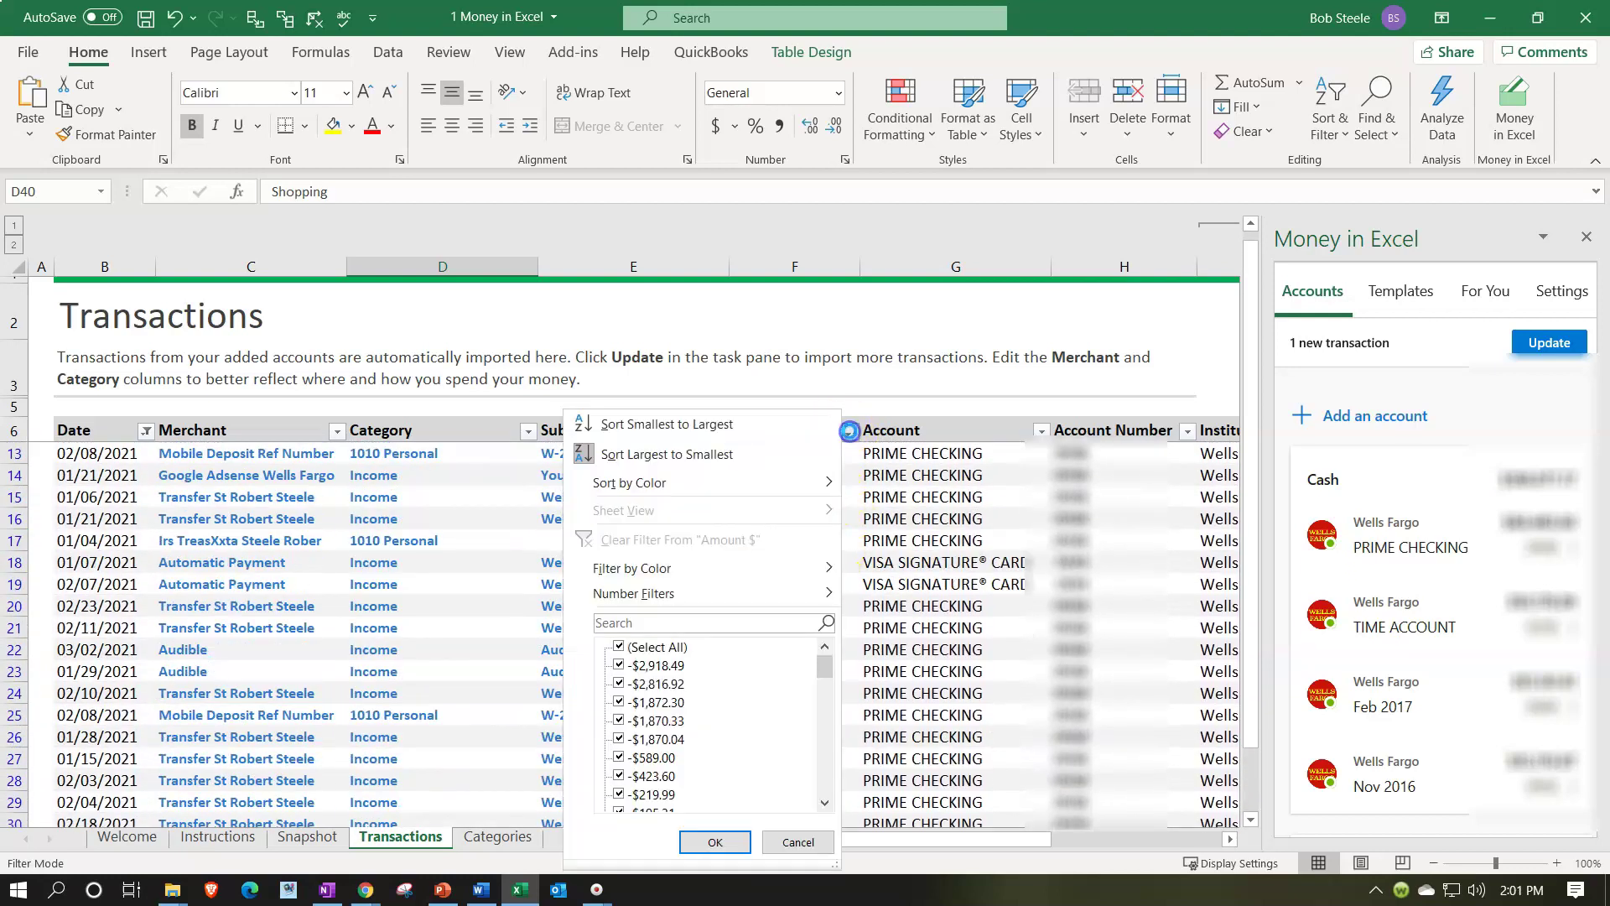
{"action": "left_click", "coordinate": [773, 461]}
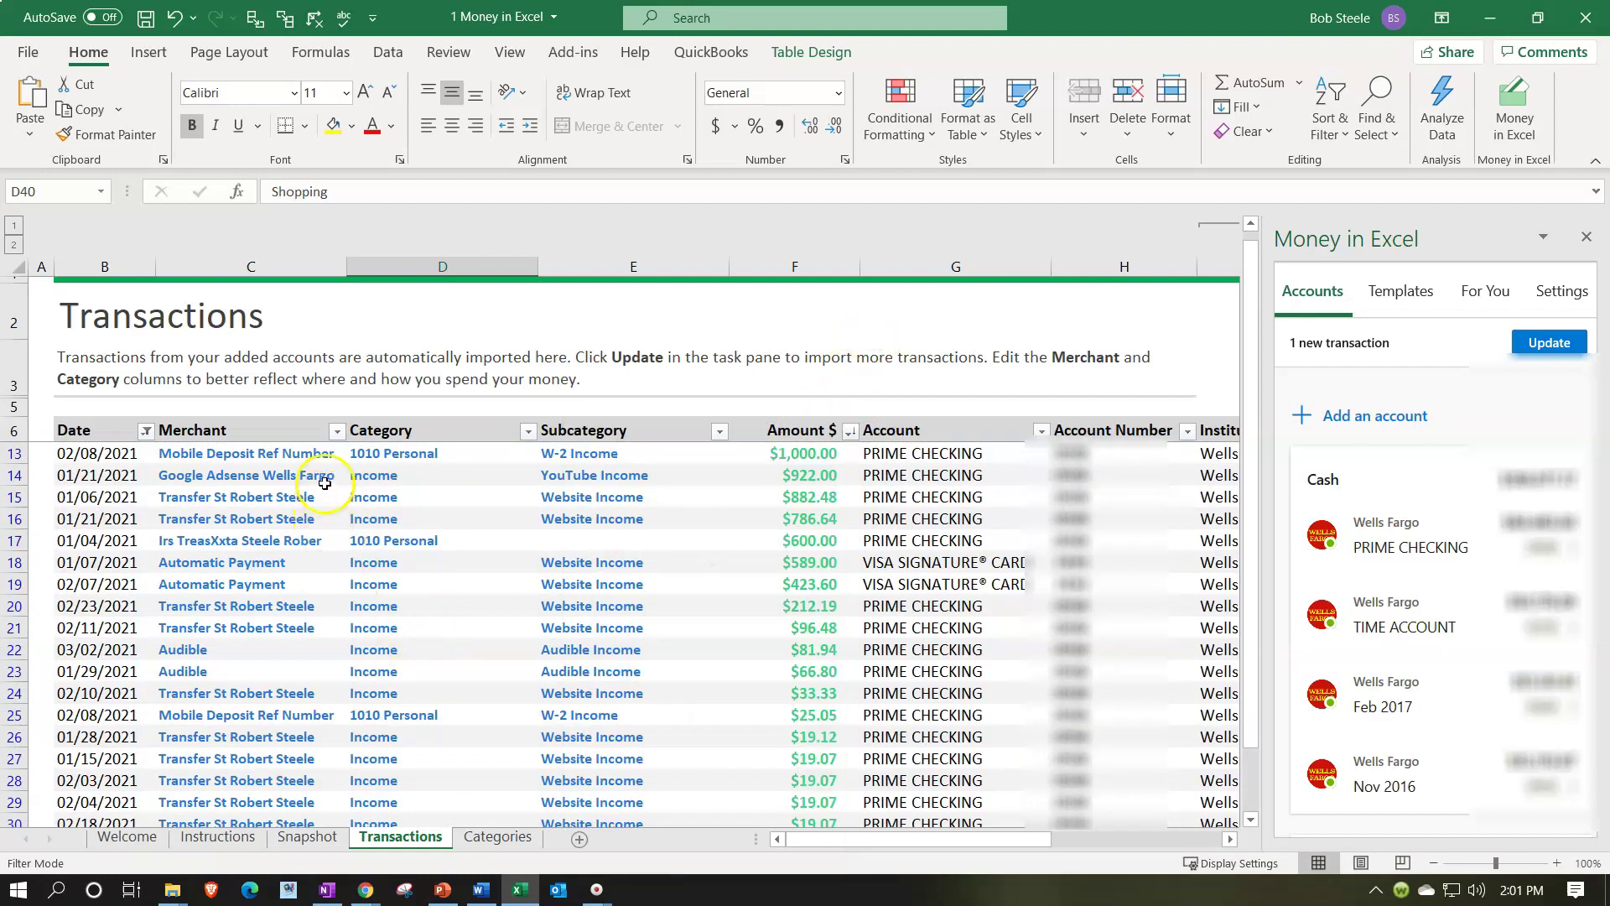
Sort the table by Merchant A to Z, then review the grouped rows and open the Categories sheet
{"action": "left_click", "coordinate": [337, 433]}
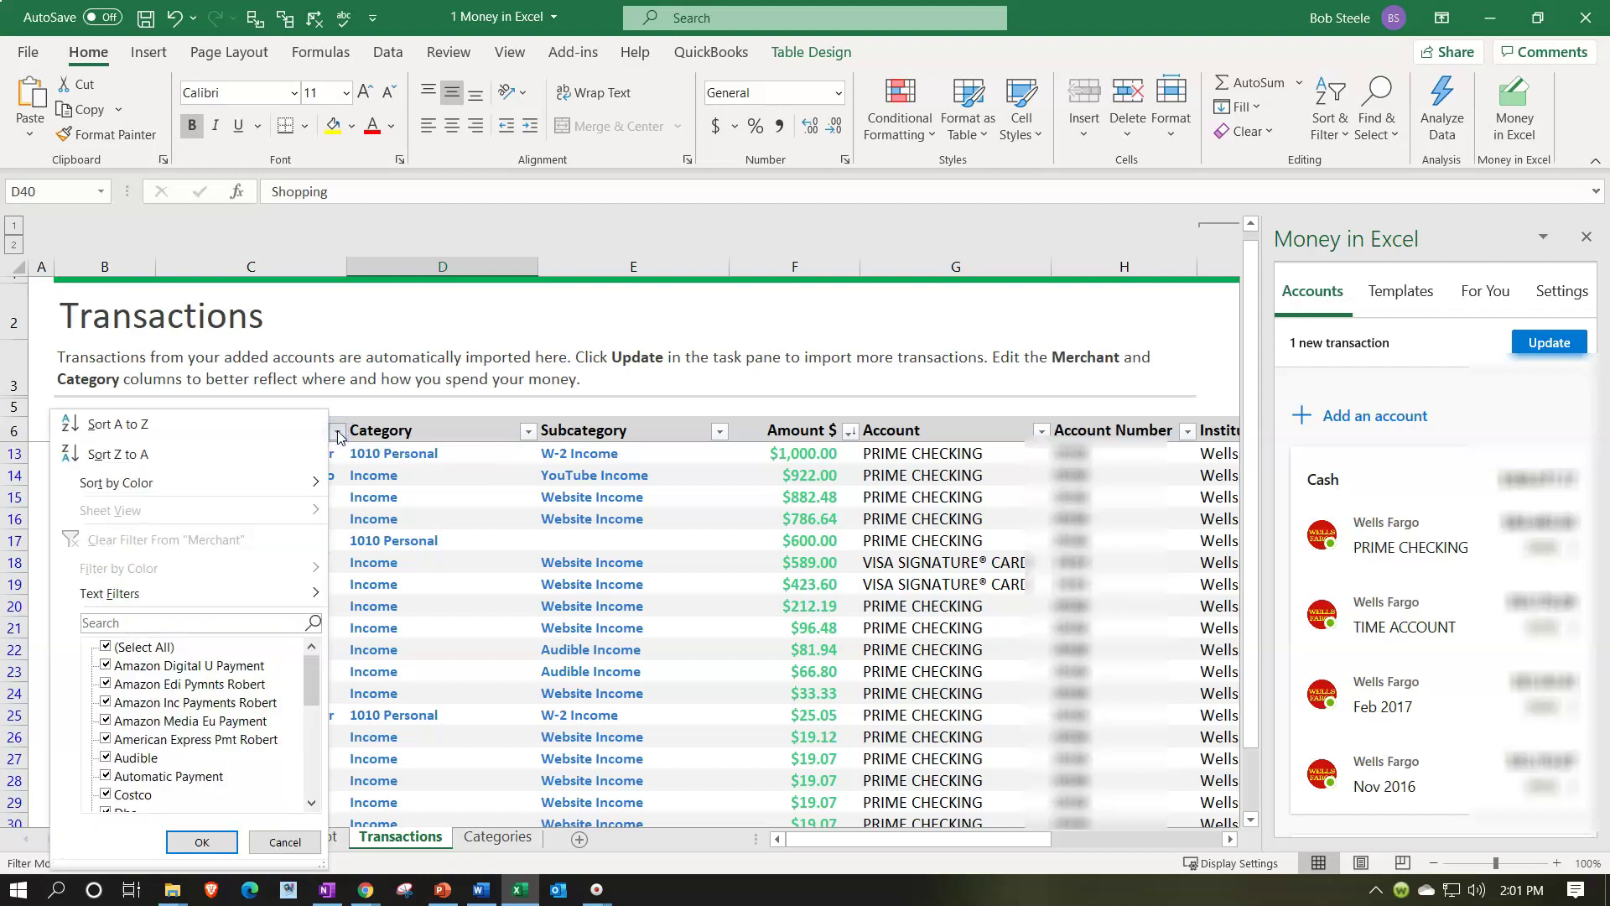
{"action": "left_click", "coordinate": [264, 421]}
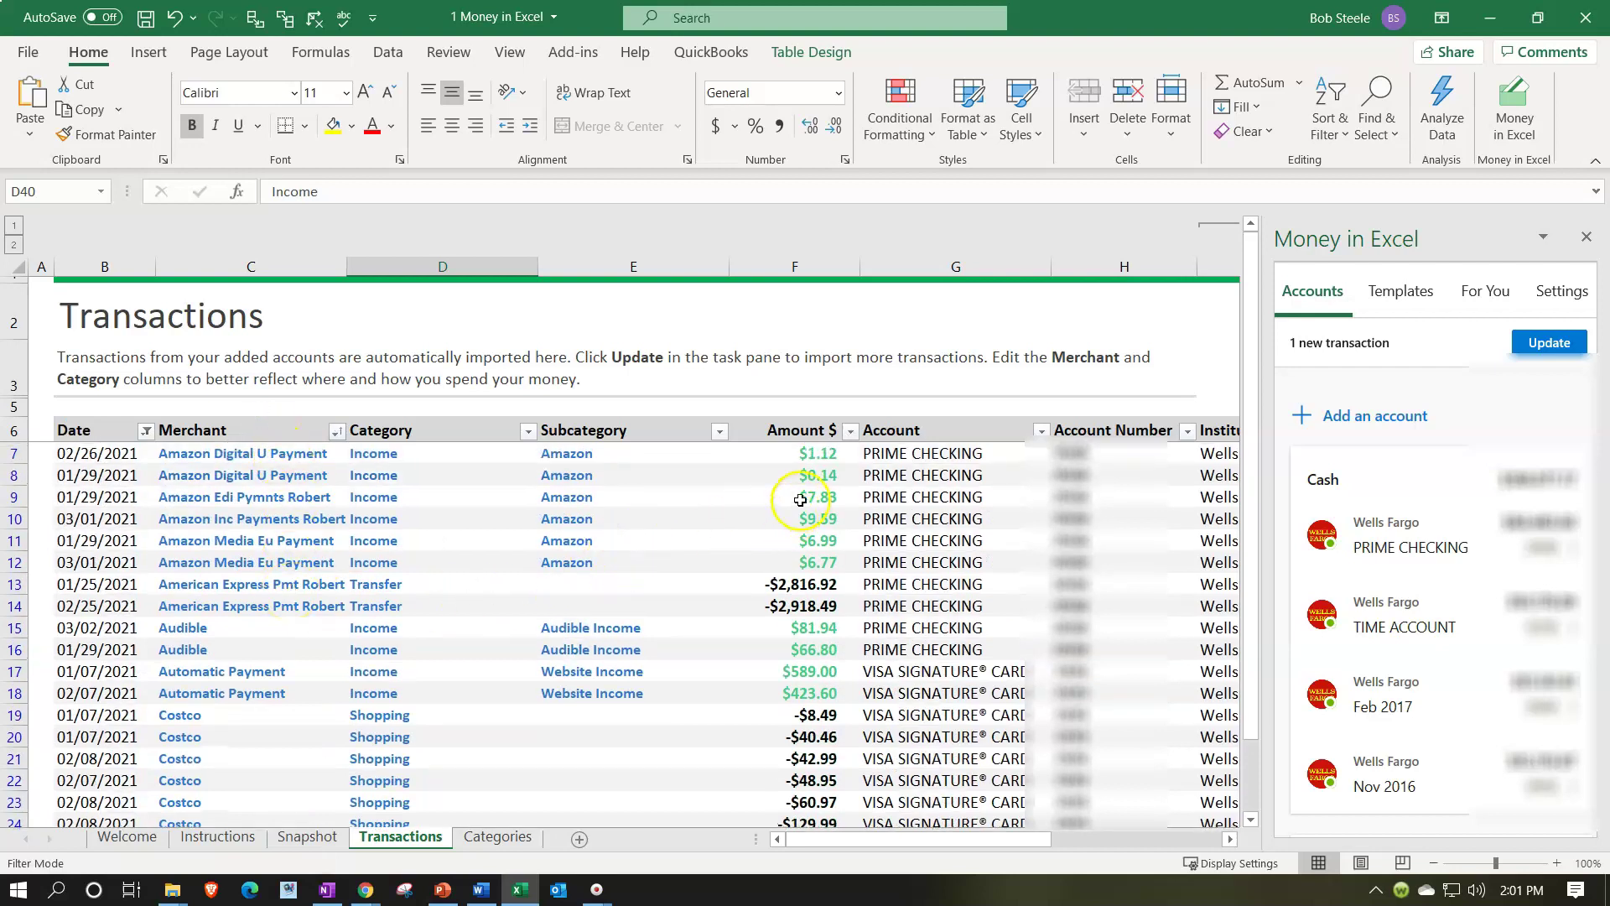
{"action": "scroll", "coordinate": [754, 524], "scroll_direction": "down", "scroll_amount": 1}
{"action": "scroll", "coordinate": [755, 529], "scroll_direction": "down", "scroll_amount": 2}
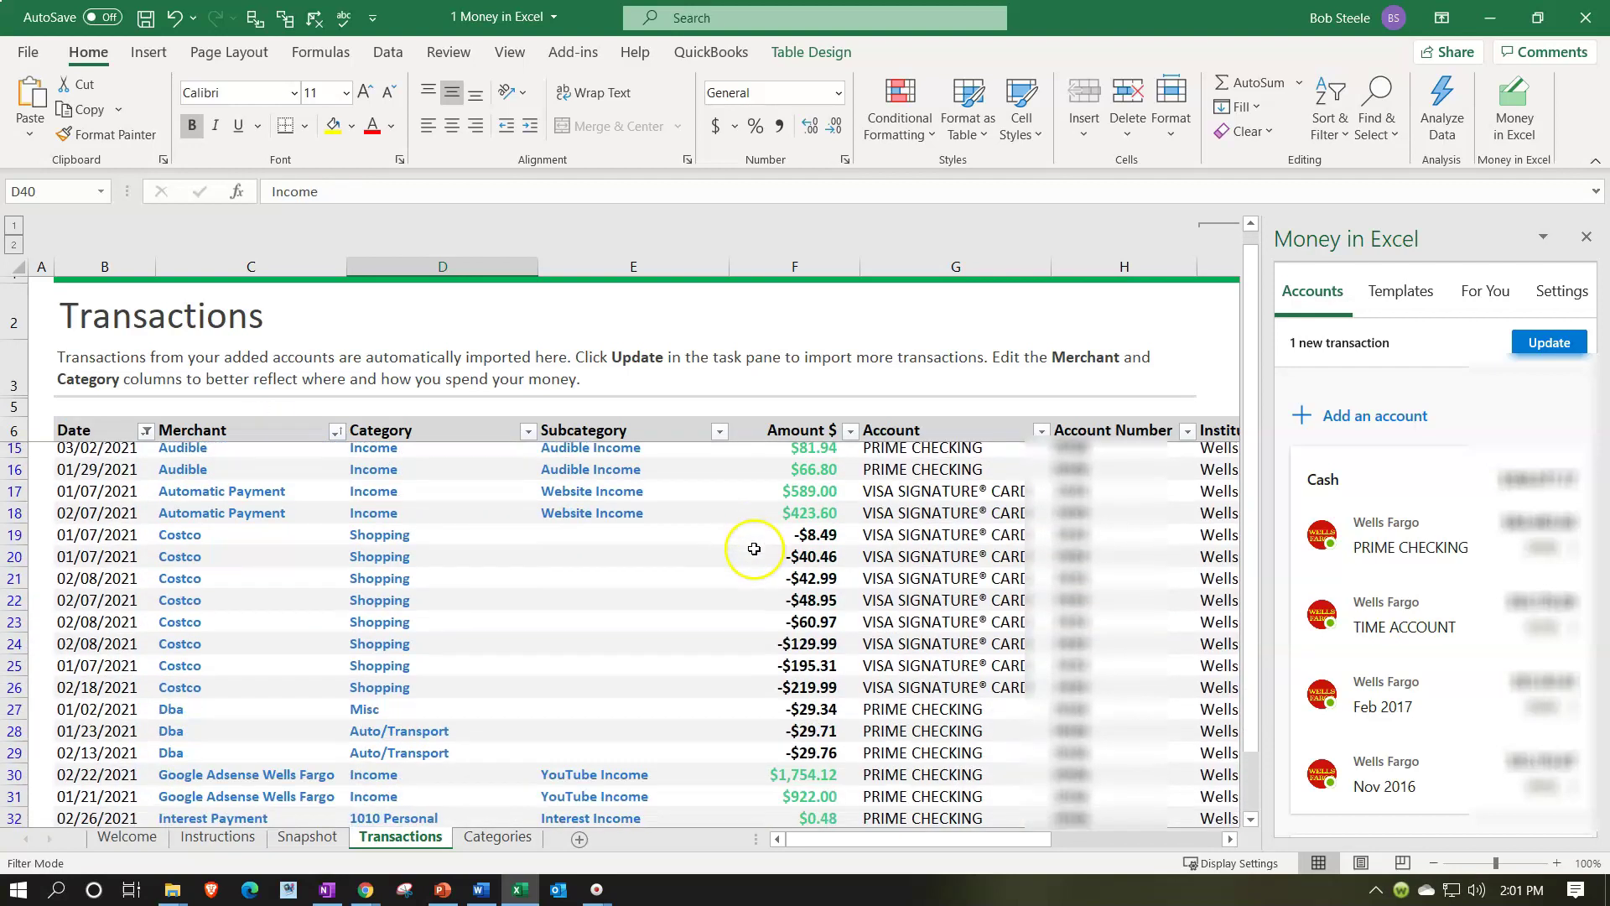
{"action": "scroll", "coordinate": [239, 586], "scroll_direction": "down", "scroll_amount": 1}
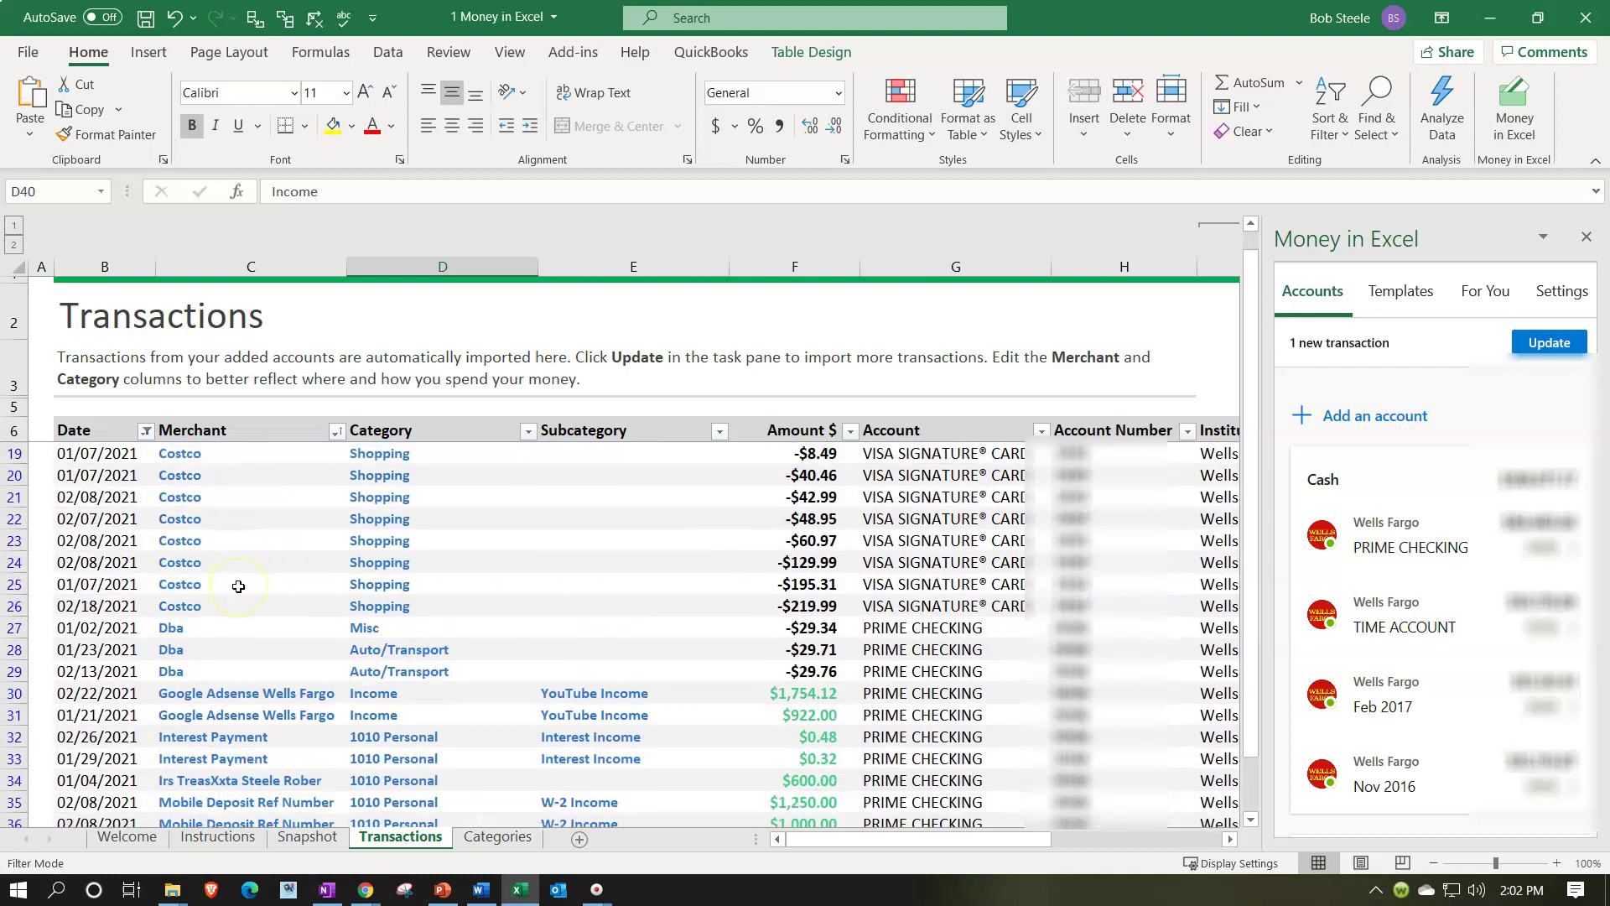
{"action": "scroll", "coordinate": [239, 587], "scroll_direction": "down", "scroll_amount": 3}
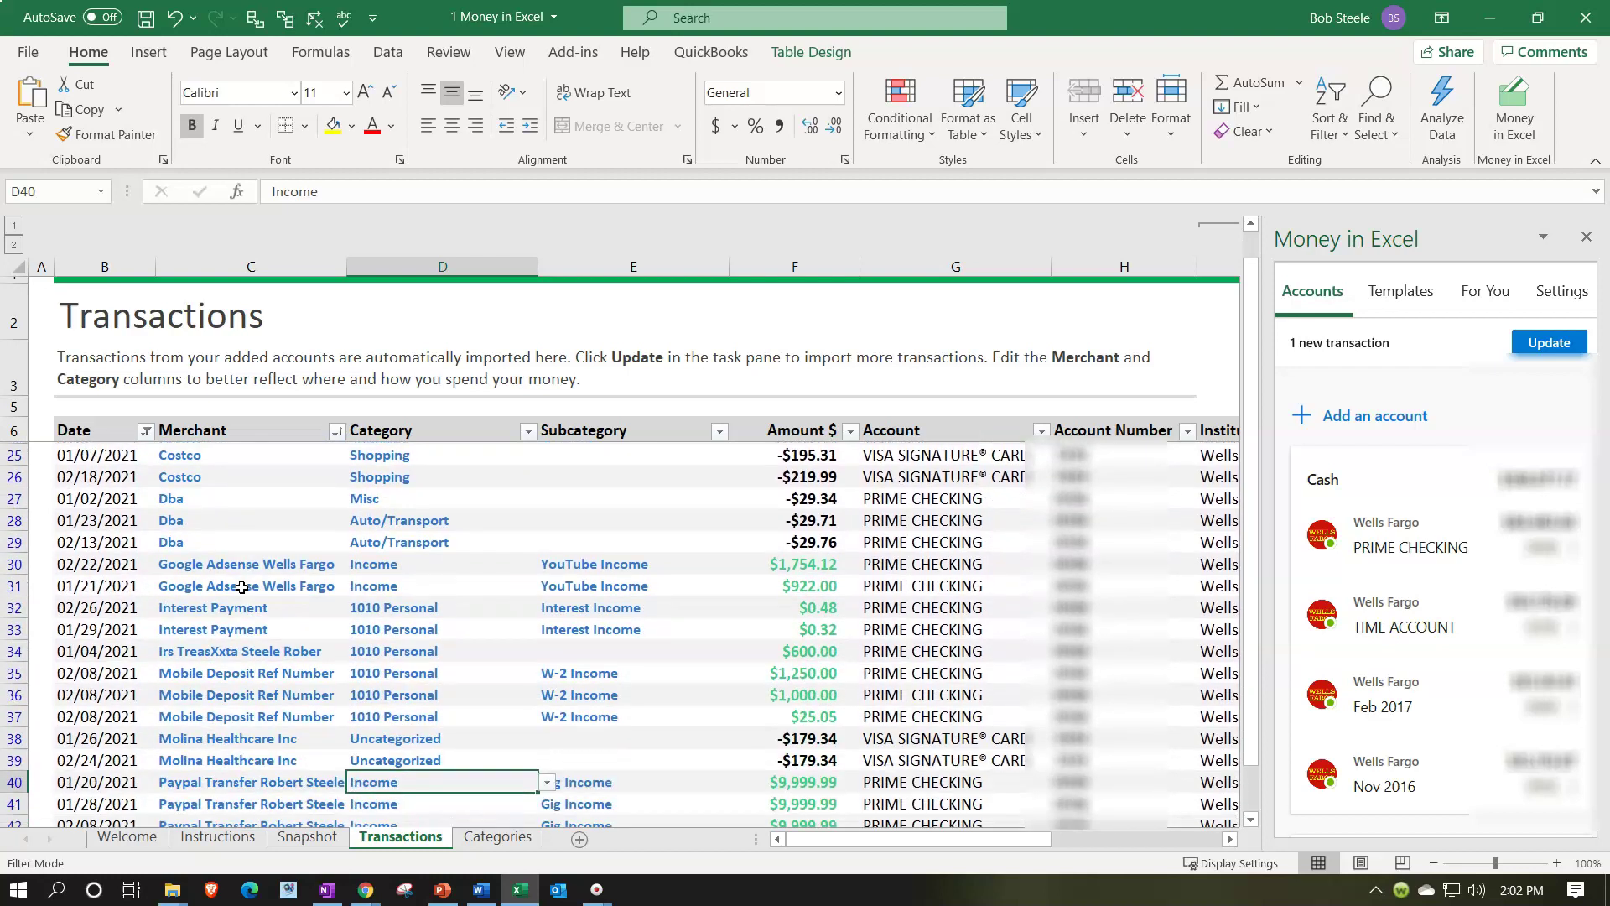
{"action": "scroll", "coordinate": [241, 588], "scroll_direction": "down", "scroll_amount": 1}
{"action": "scroll", "coordinate": [241, 587], "scroll_direction": "down", "scroll_amount": 5}
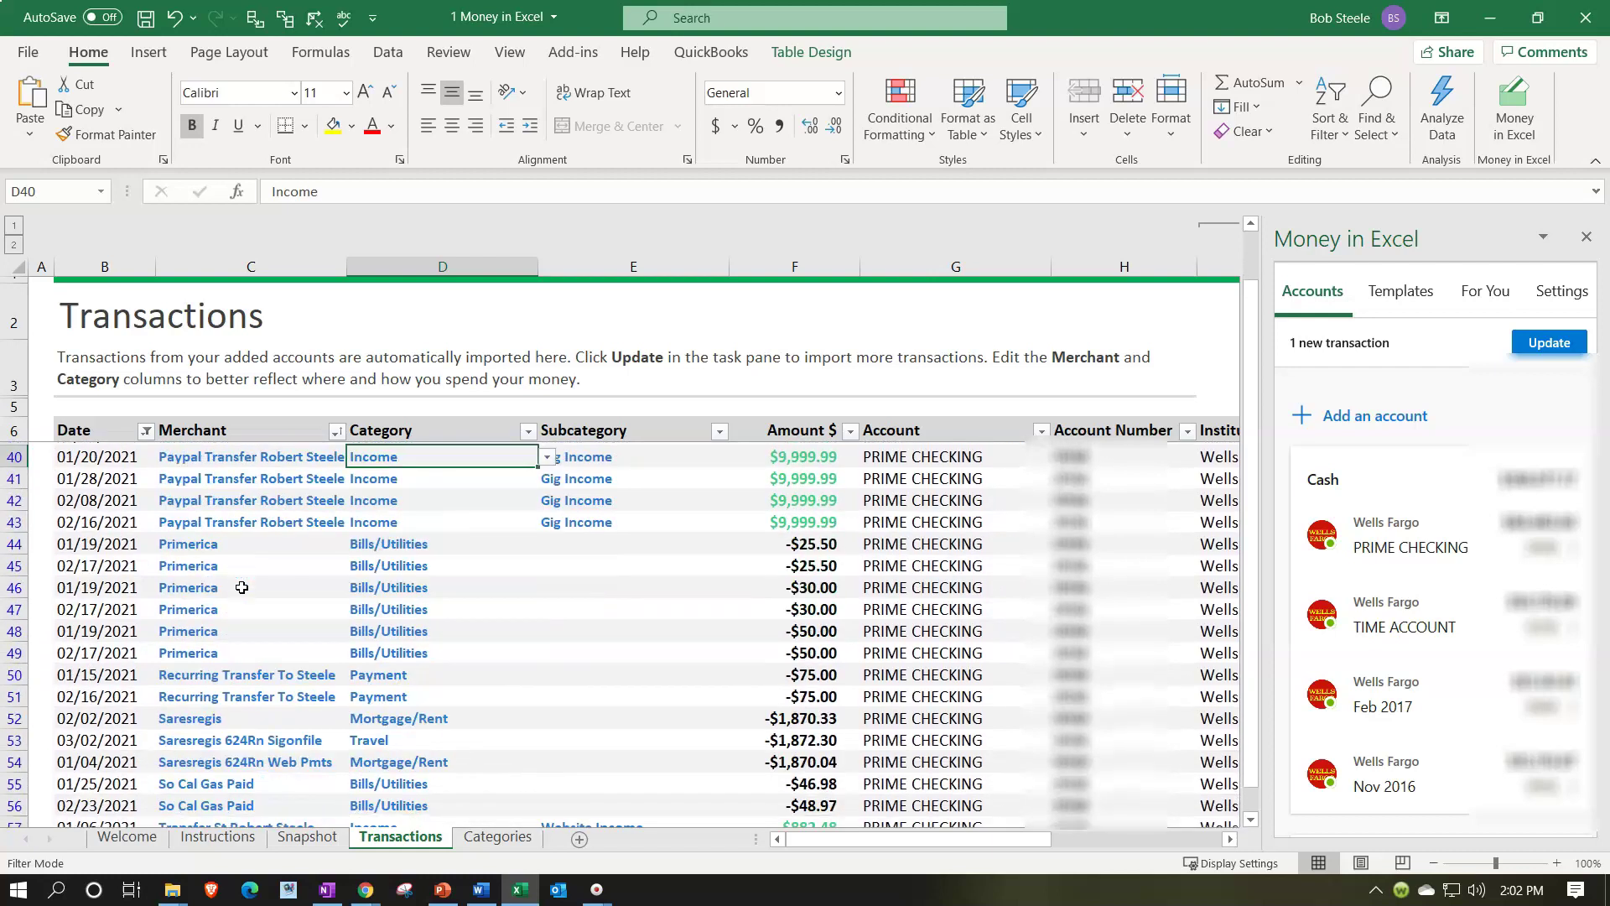
{"action": "scroll", "coordinate": [242, 587], "scroll_direction": "down", "scroll_amount": 2}
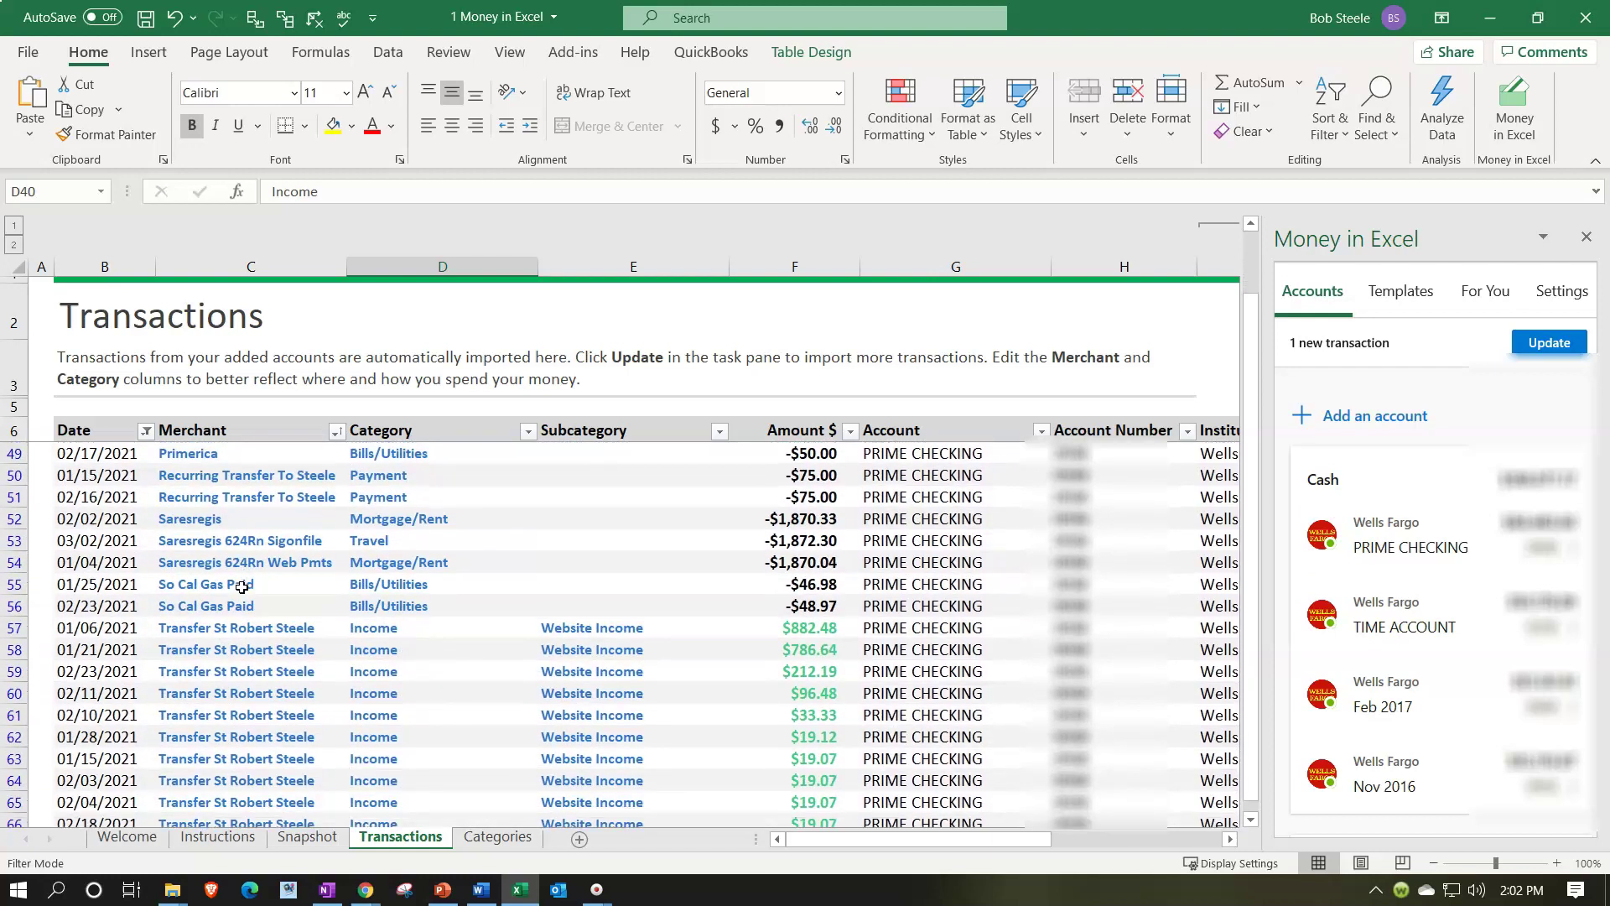
{"action": "scroll", "coordinate": [537, 620], "scroll_direction": "down", "scroll_amount": 2}
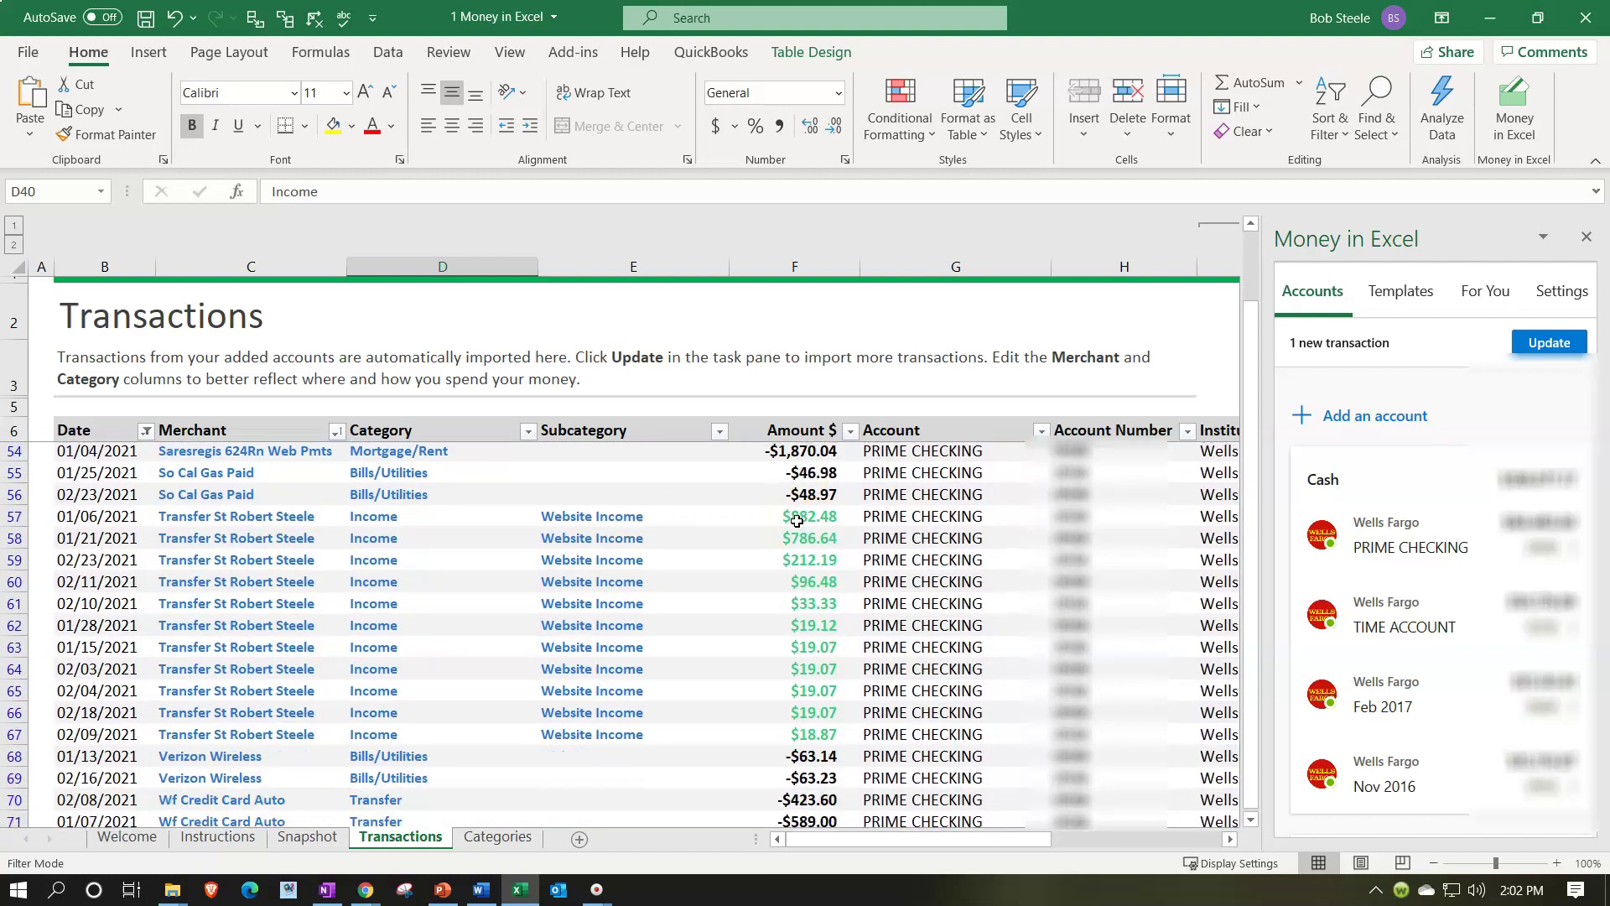
{"action": "scroll", "coordinate": [498, 629], "scroll_direction": "up", "scroll_amount": 9}
{"action": "scroll", "coordinate": [499, 629], "scroll_direction": "up", "scroll_amount": 8}
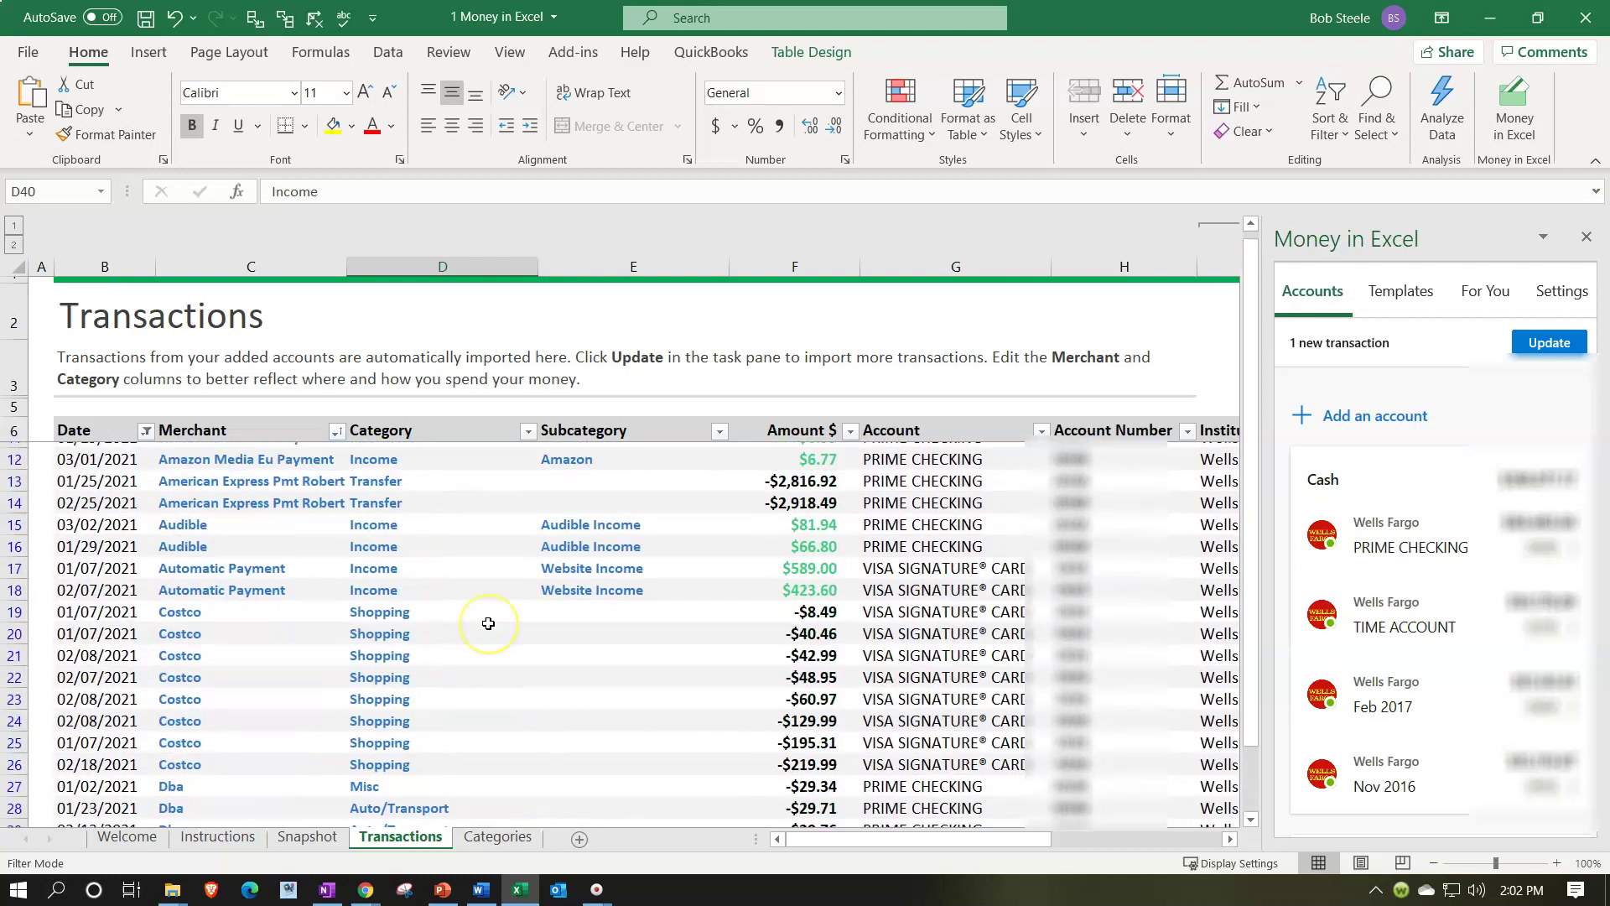
{"action": "left_click", "coordinate": [498, 837]}
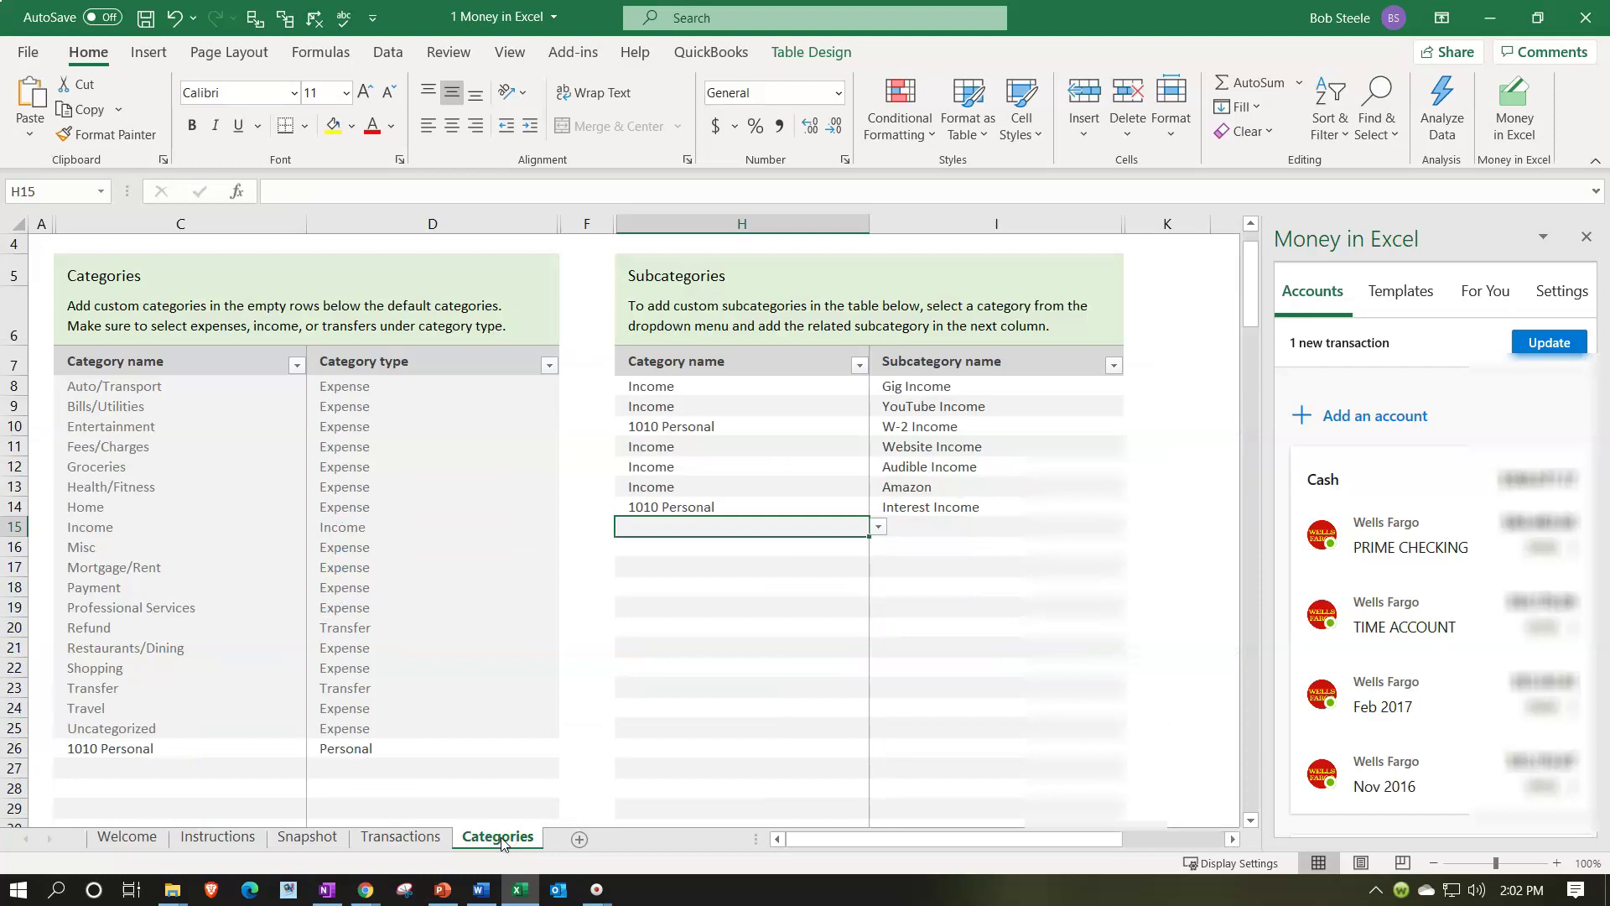
{"action": "left_click", "coordinate": [220, 751]}
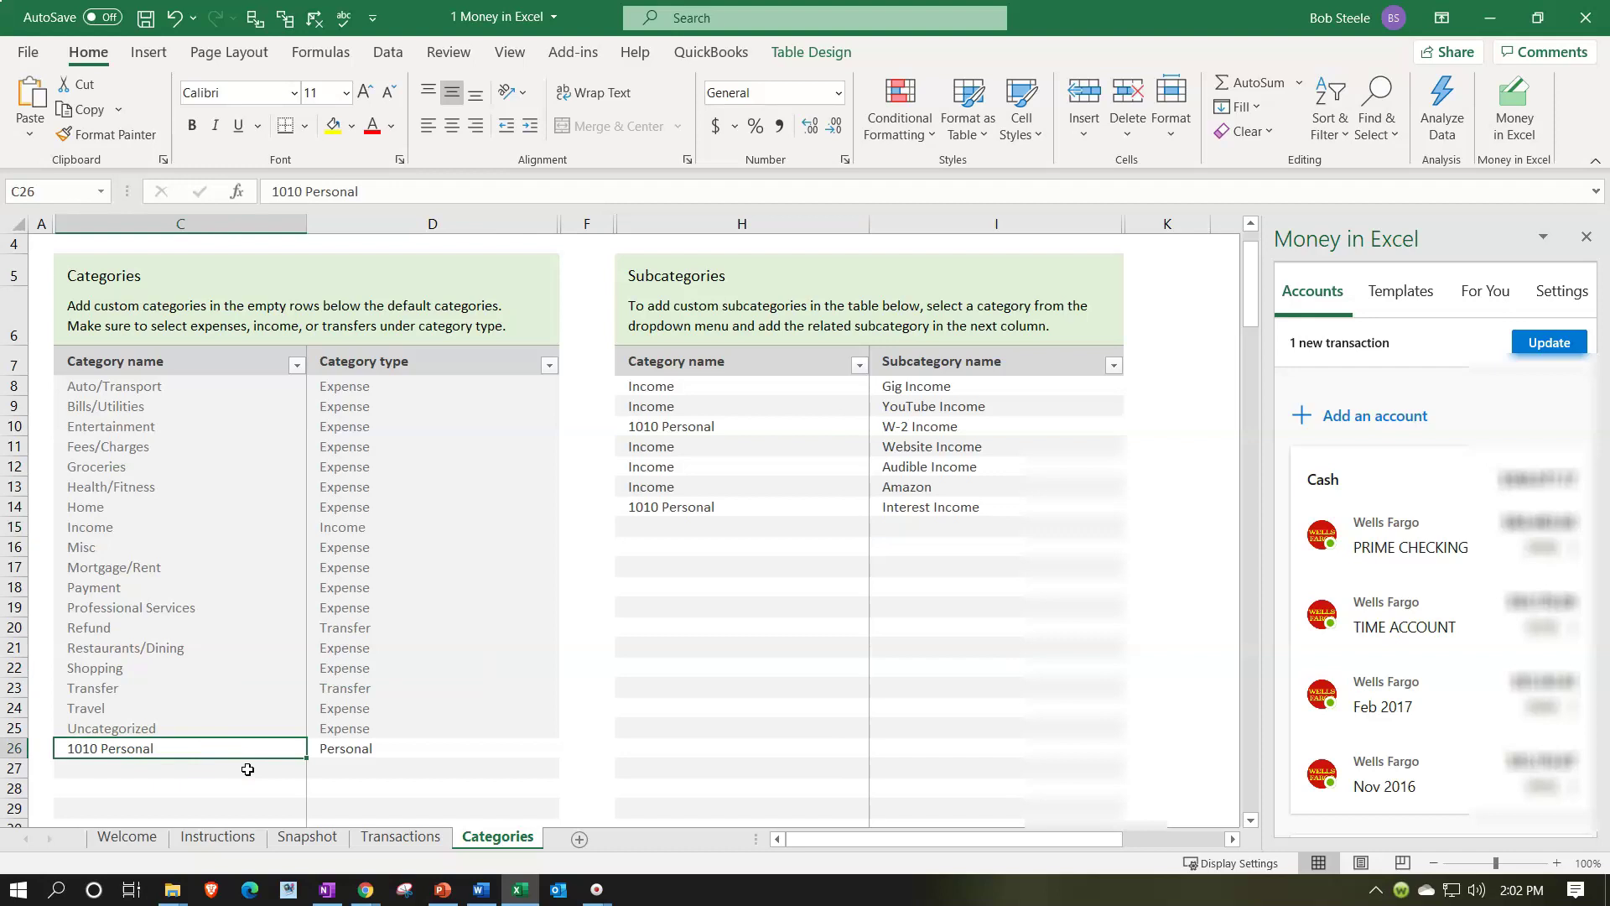
{"action": "left_click", "coordinate": [267, 761]}
{"action": "left_click", "coordinate": [680, 555]}
{"action": "left_click_drag", "start_coordinate": [168, 386], "coordinate": [166, 719]}
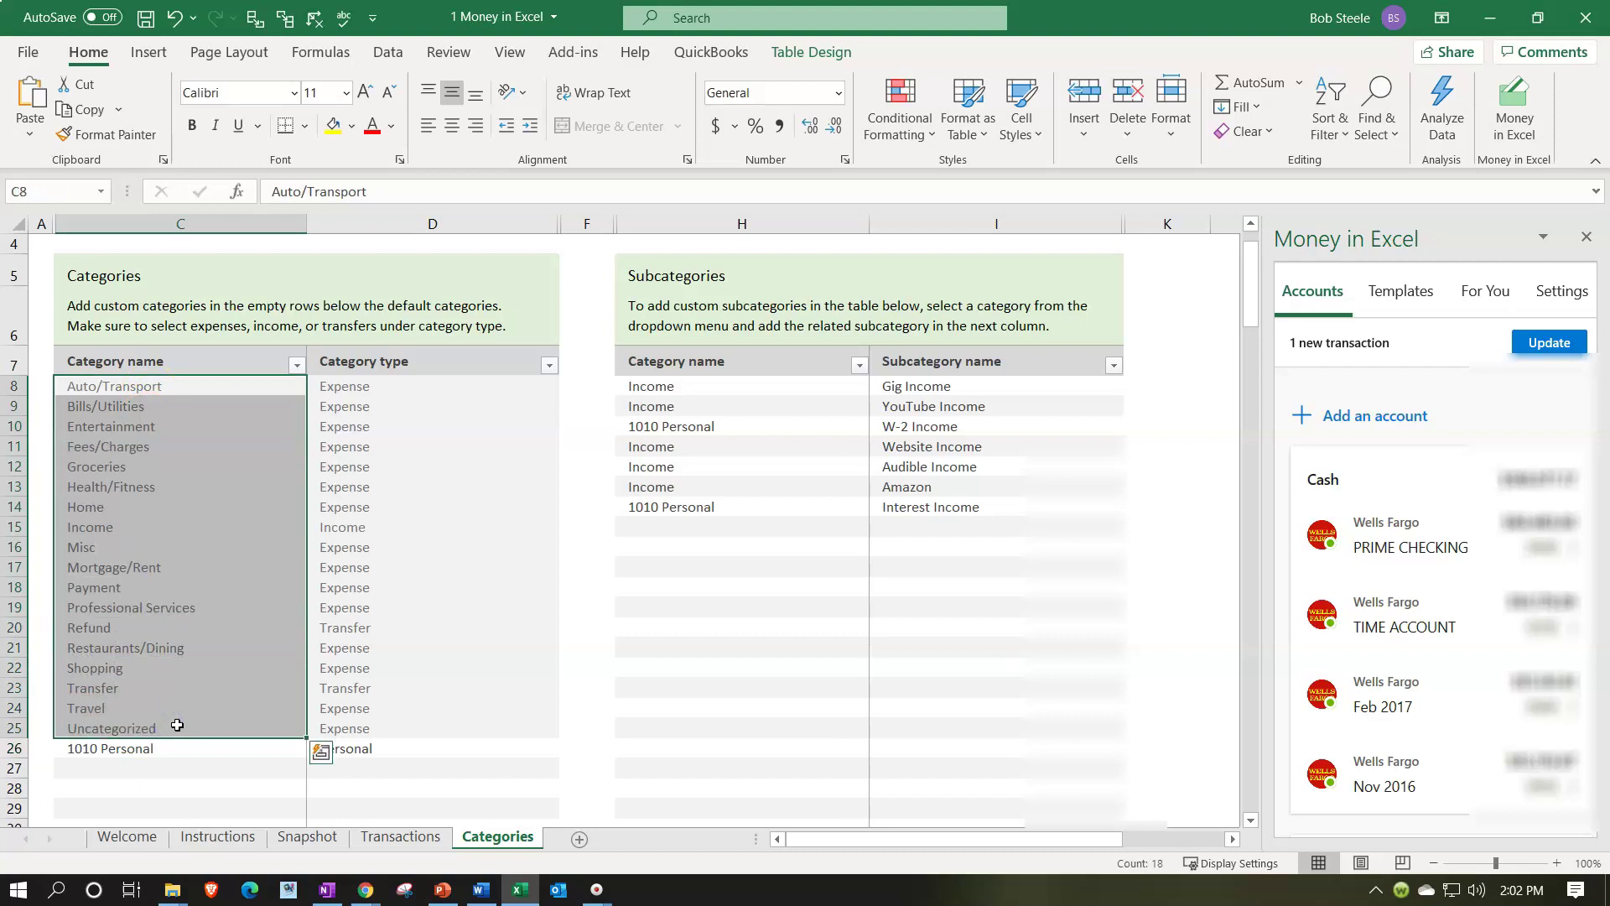
{"action": "left_click", "coordinate": [164, 765]}
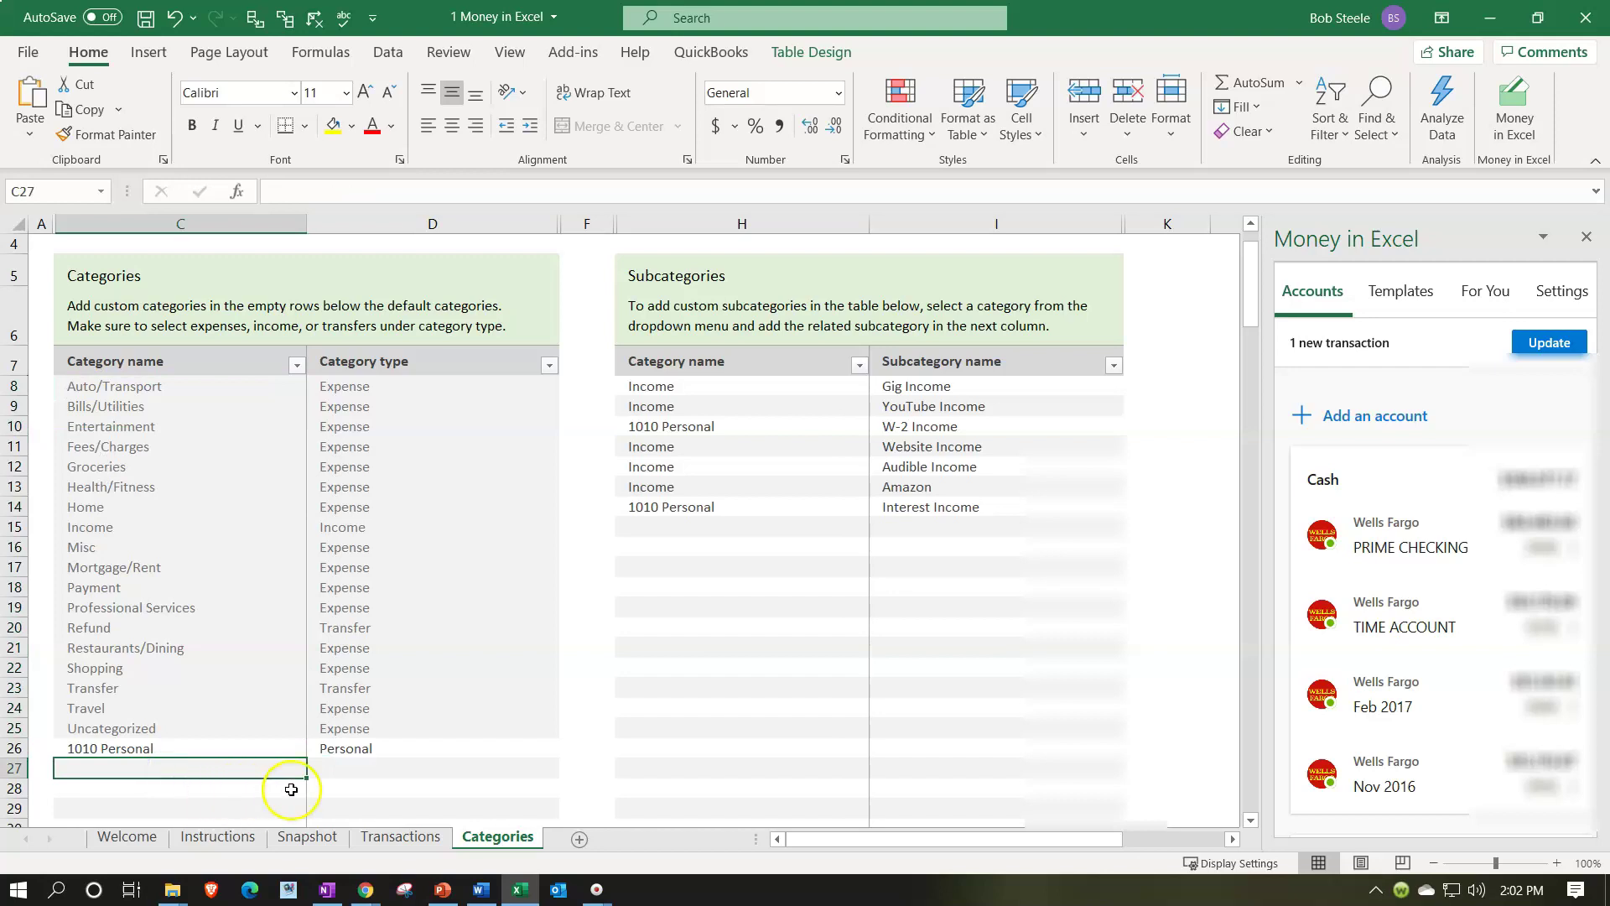
{"action": "left_click", "coordinate": [393, 837]}
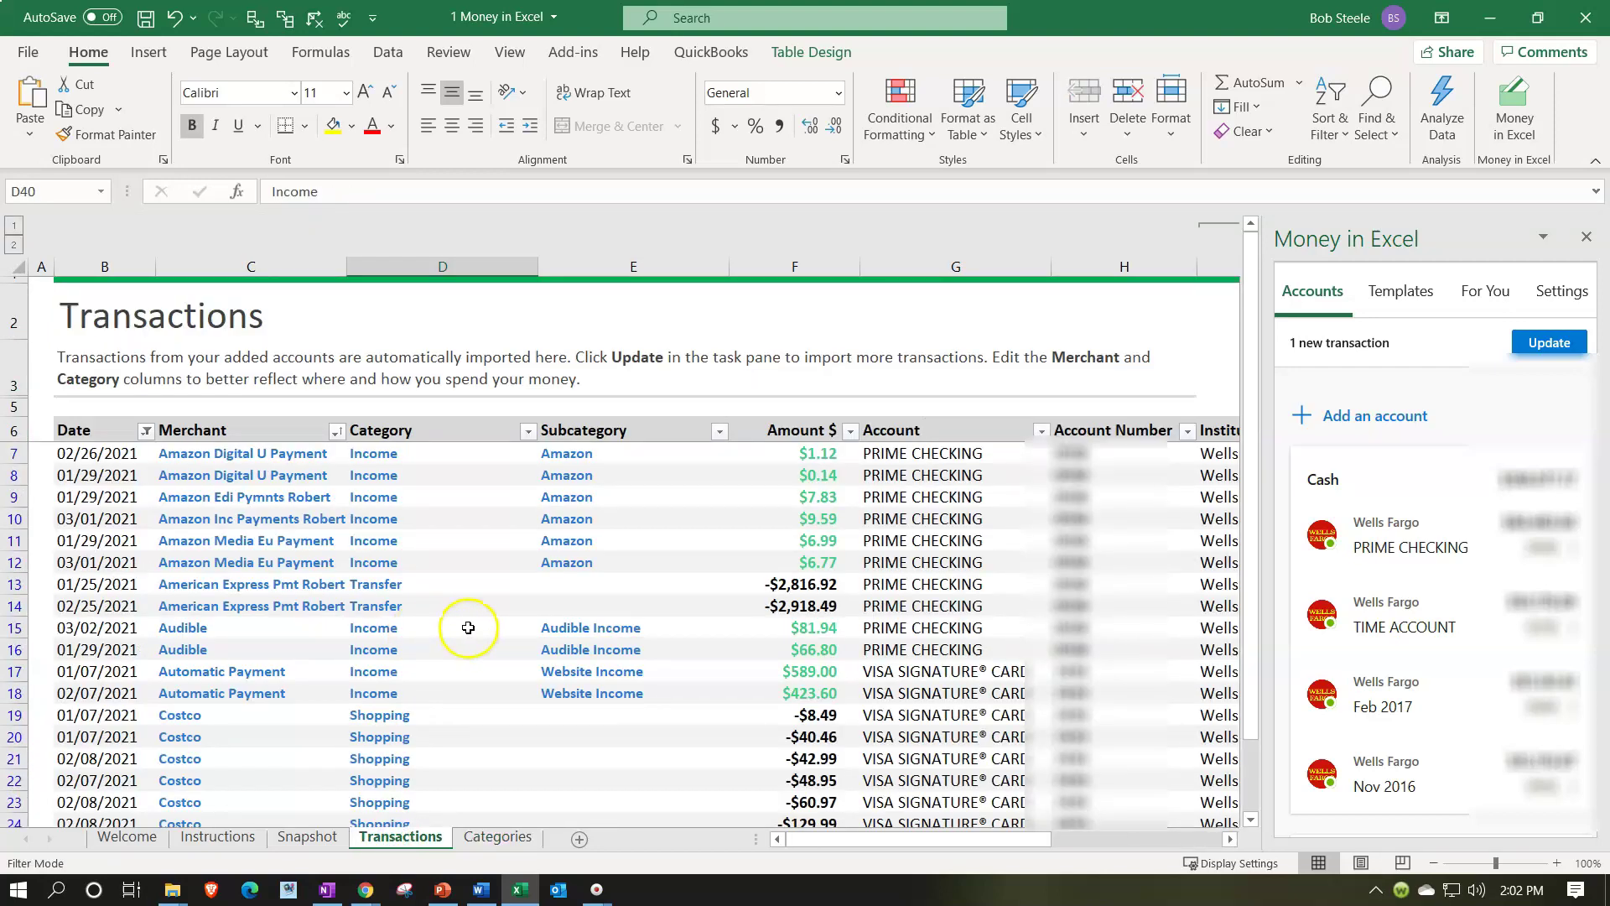
{"action": "left_click", "coordinate": [319, 588]}
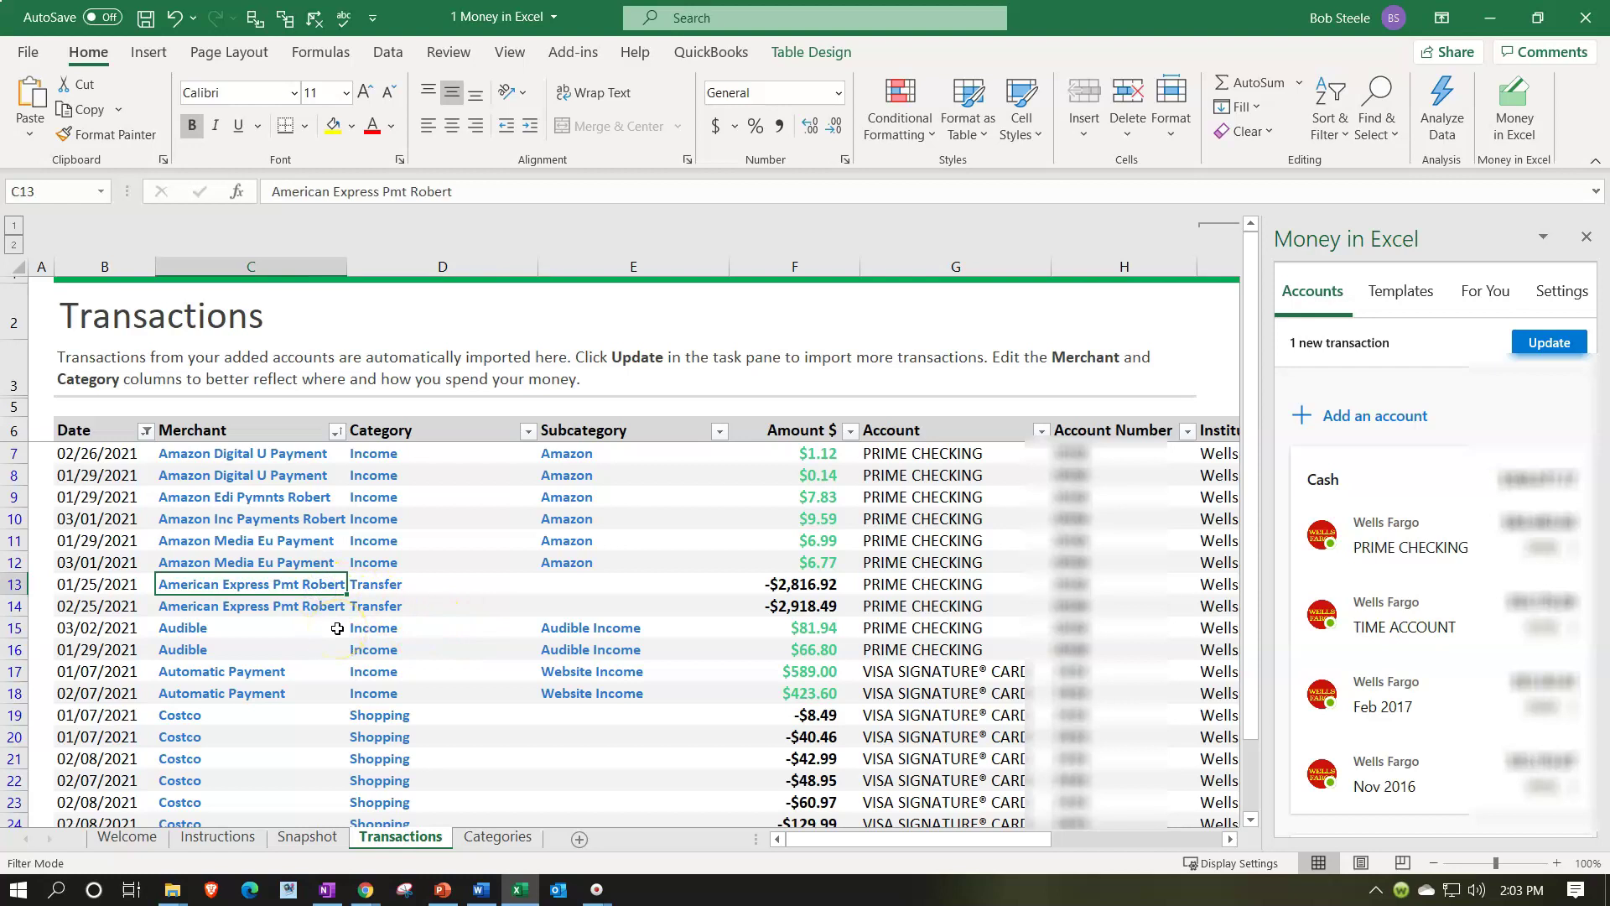
{"action": "left_click", "coordinate": [565, 590]}
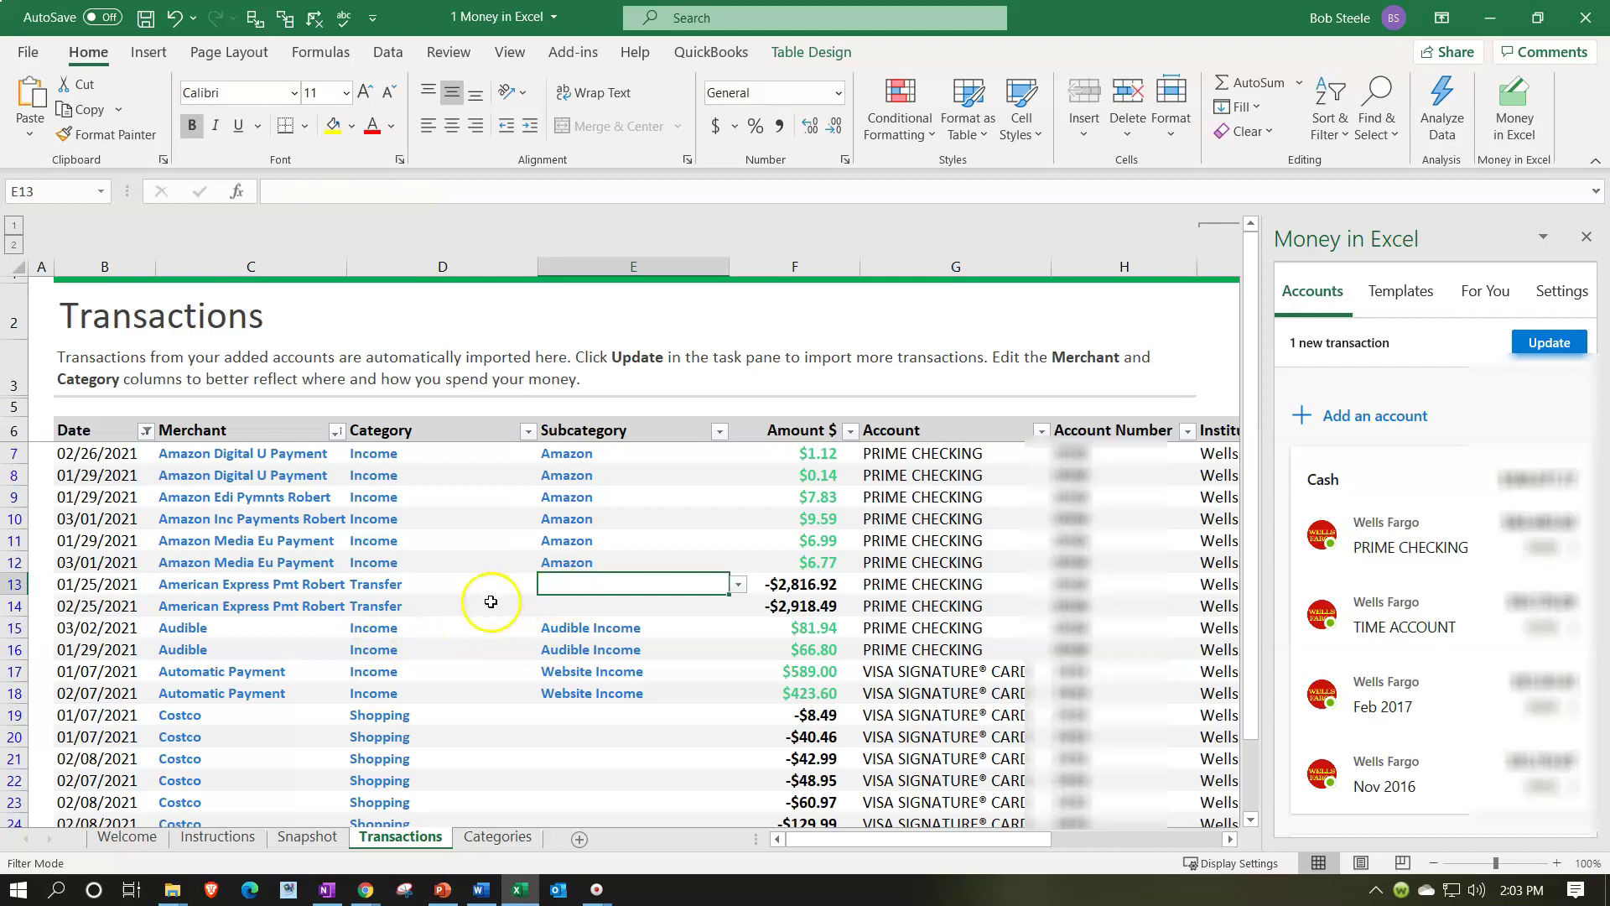
{"action": "left_click", "coordinate": [443, 585]}
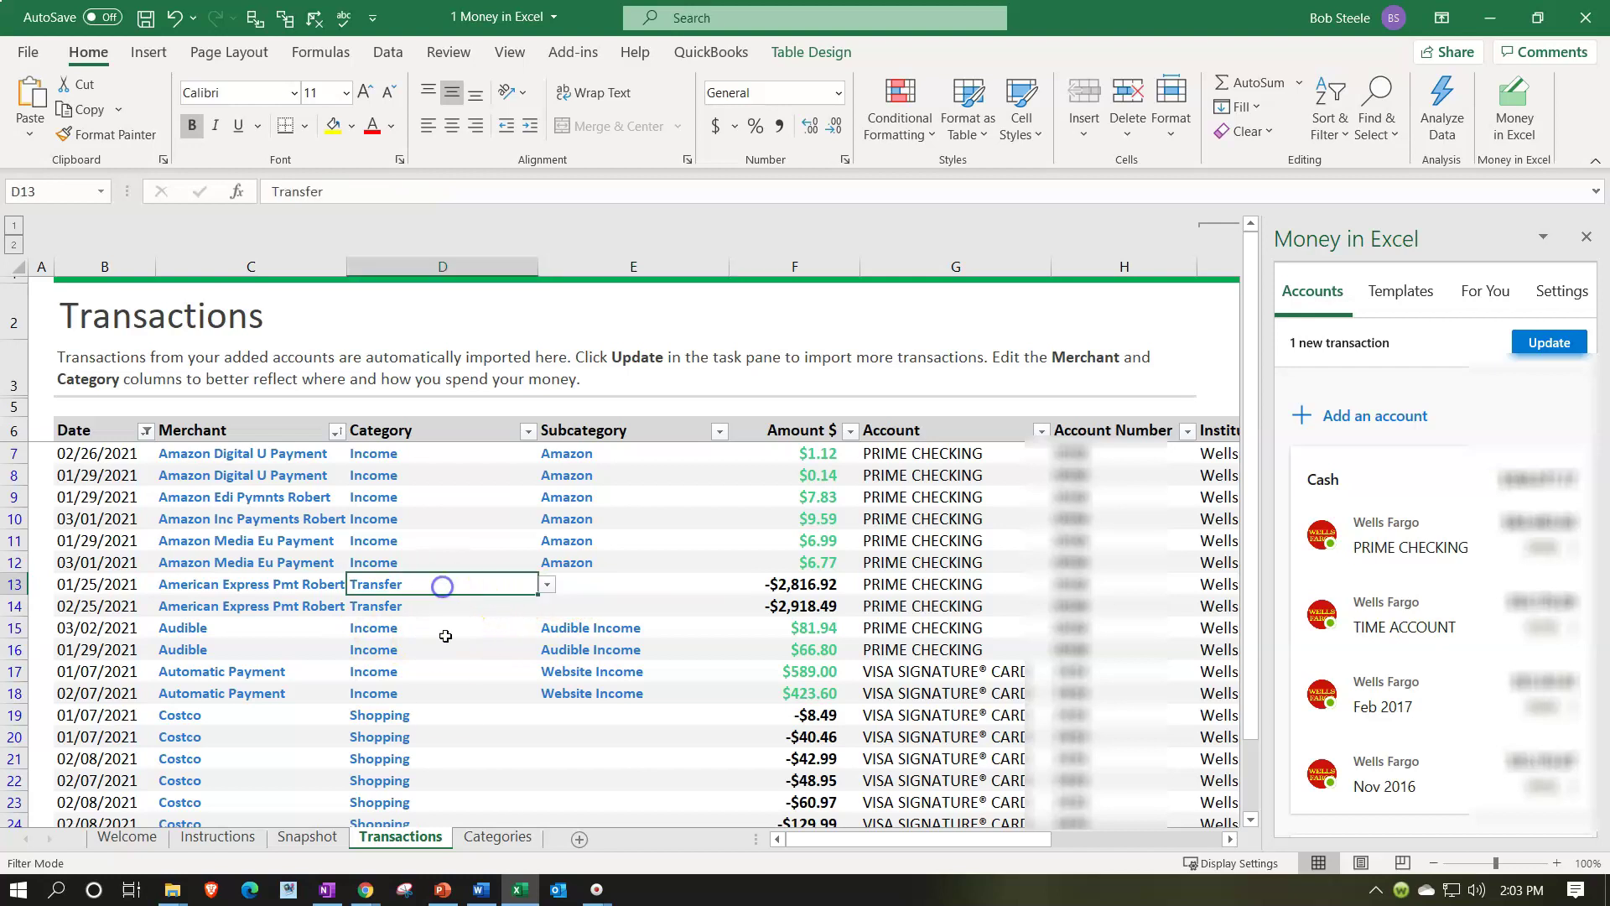
{"action": "left_click", "coordinate": [498, 839]}
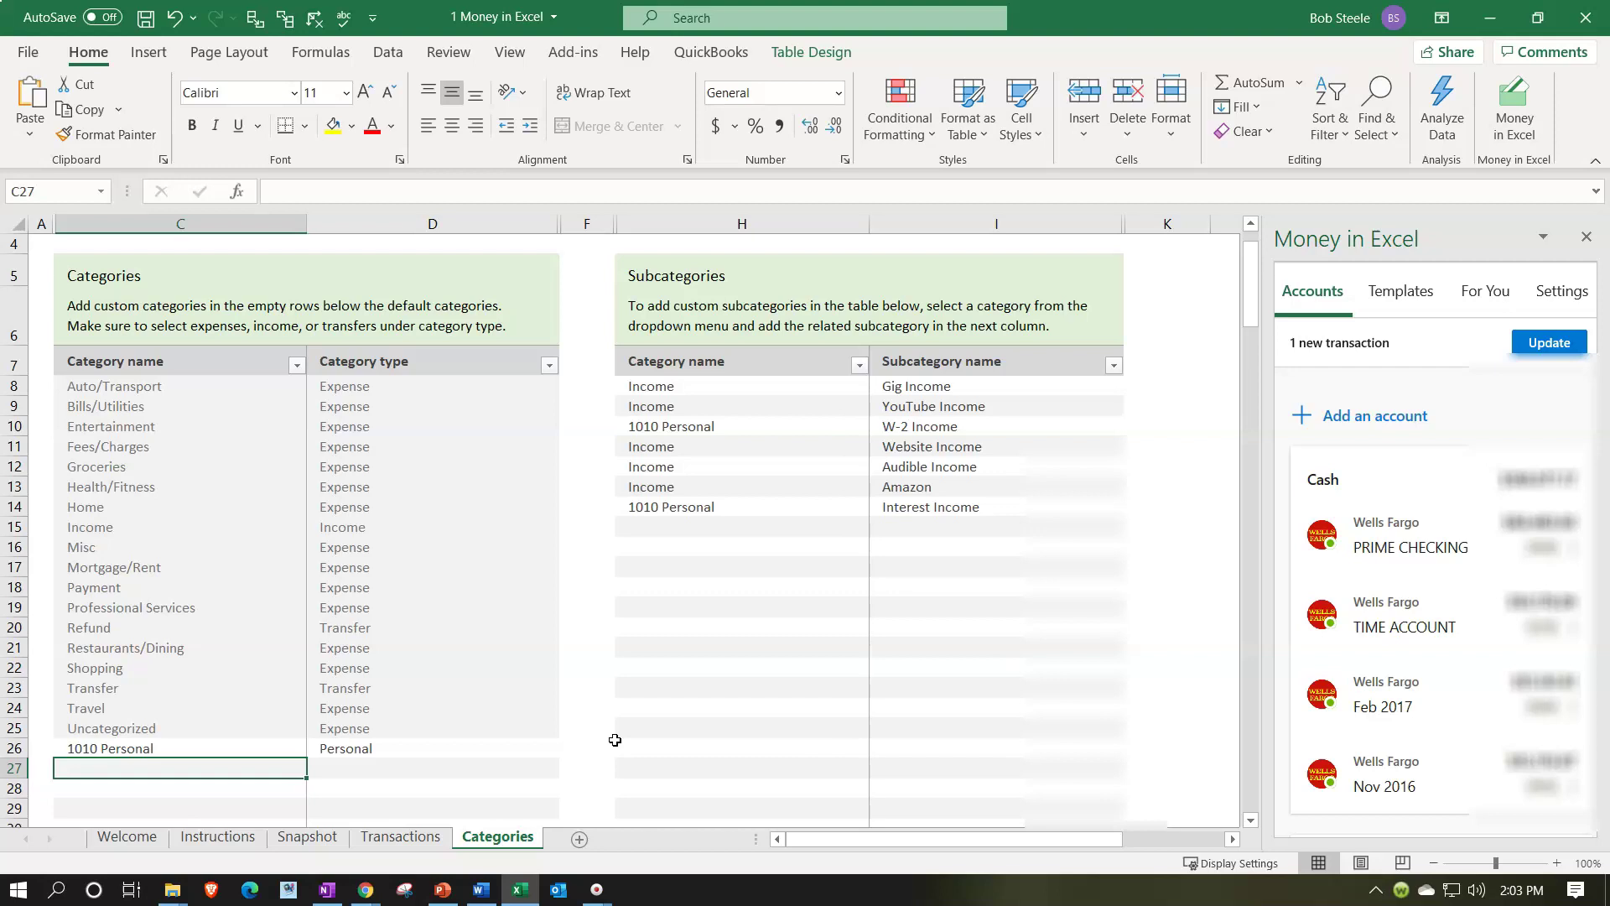
{"action": "left_click", "coordinate": [424, 836]}
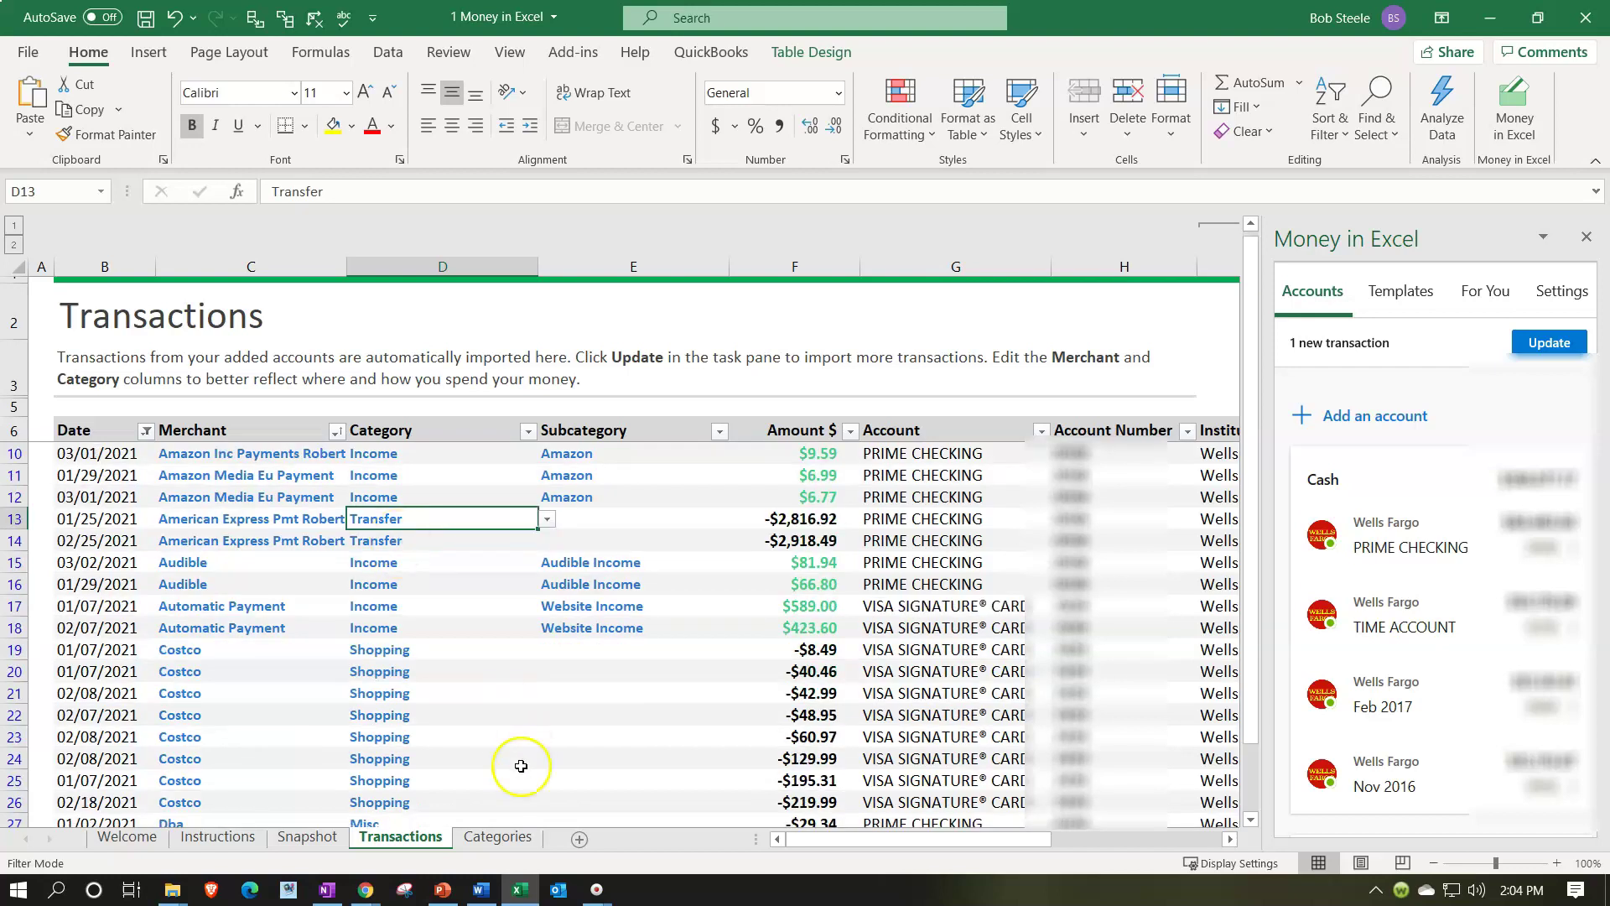
{"action": "left_click", "coordinate": [512, 837]}
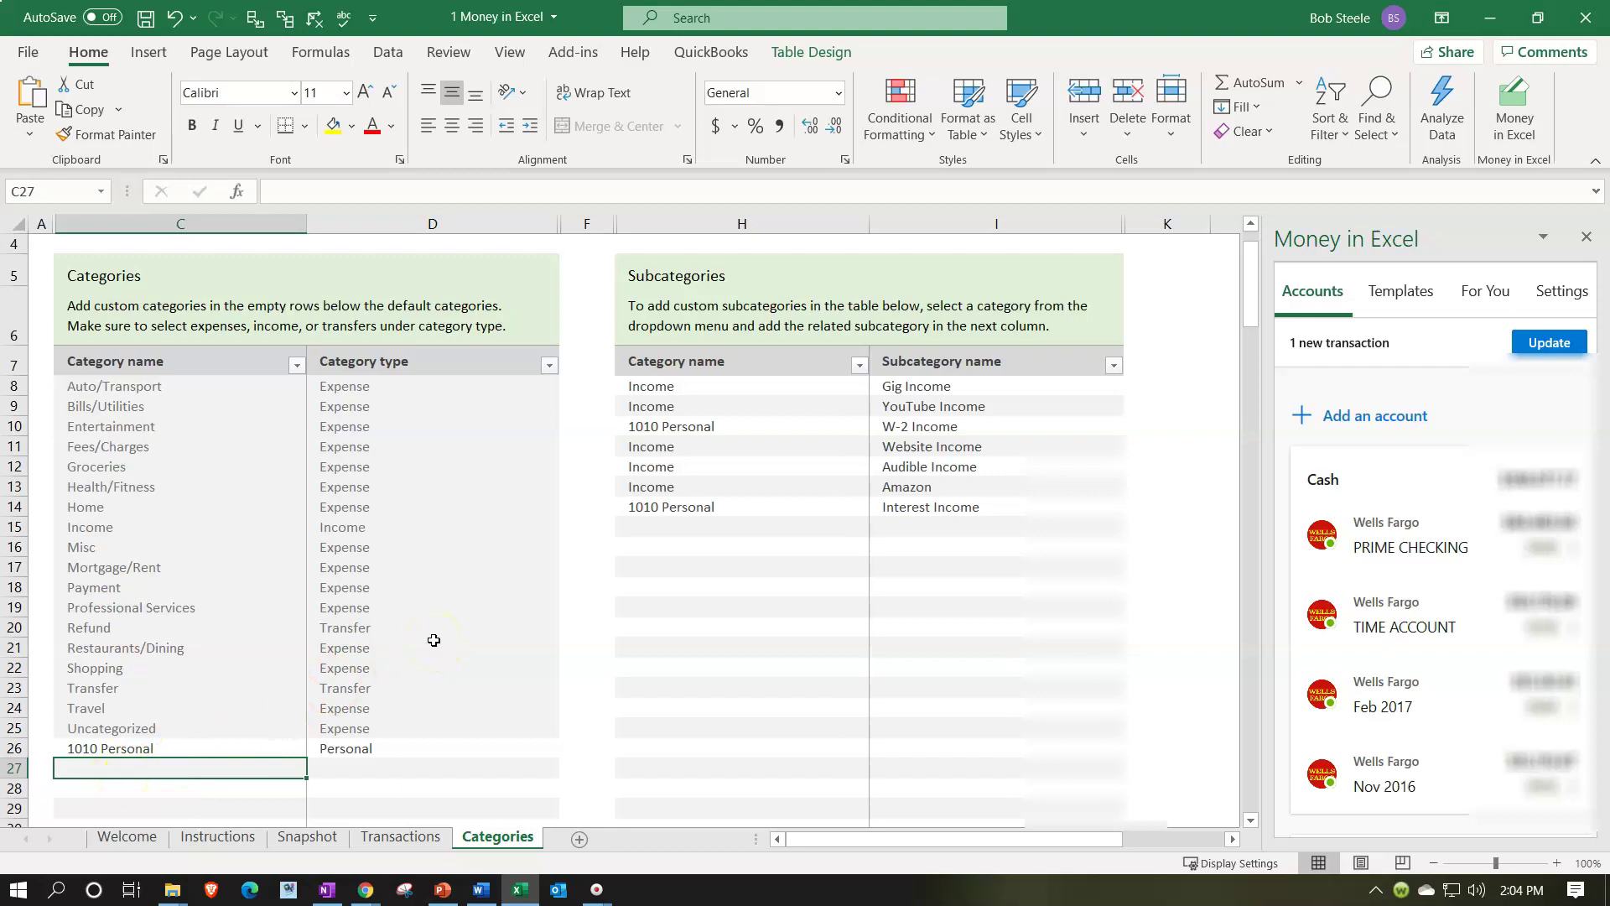
Add the category 1015 Transfer in row 27 with category type Balance Sheet Item
{"action": "type", "text": "1010"}
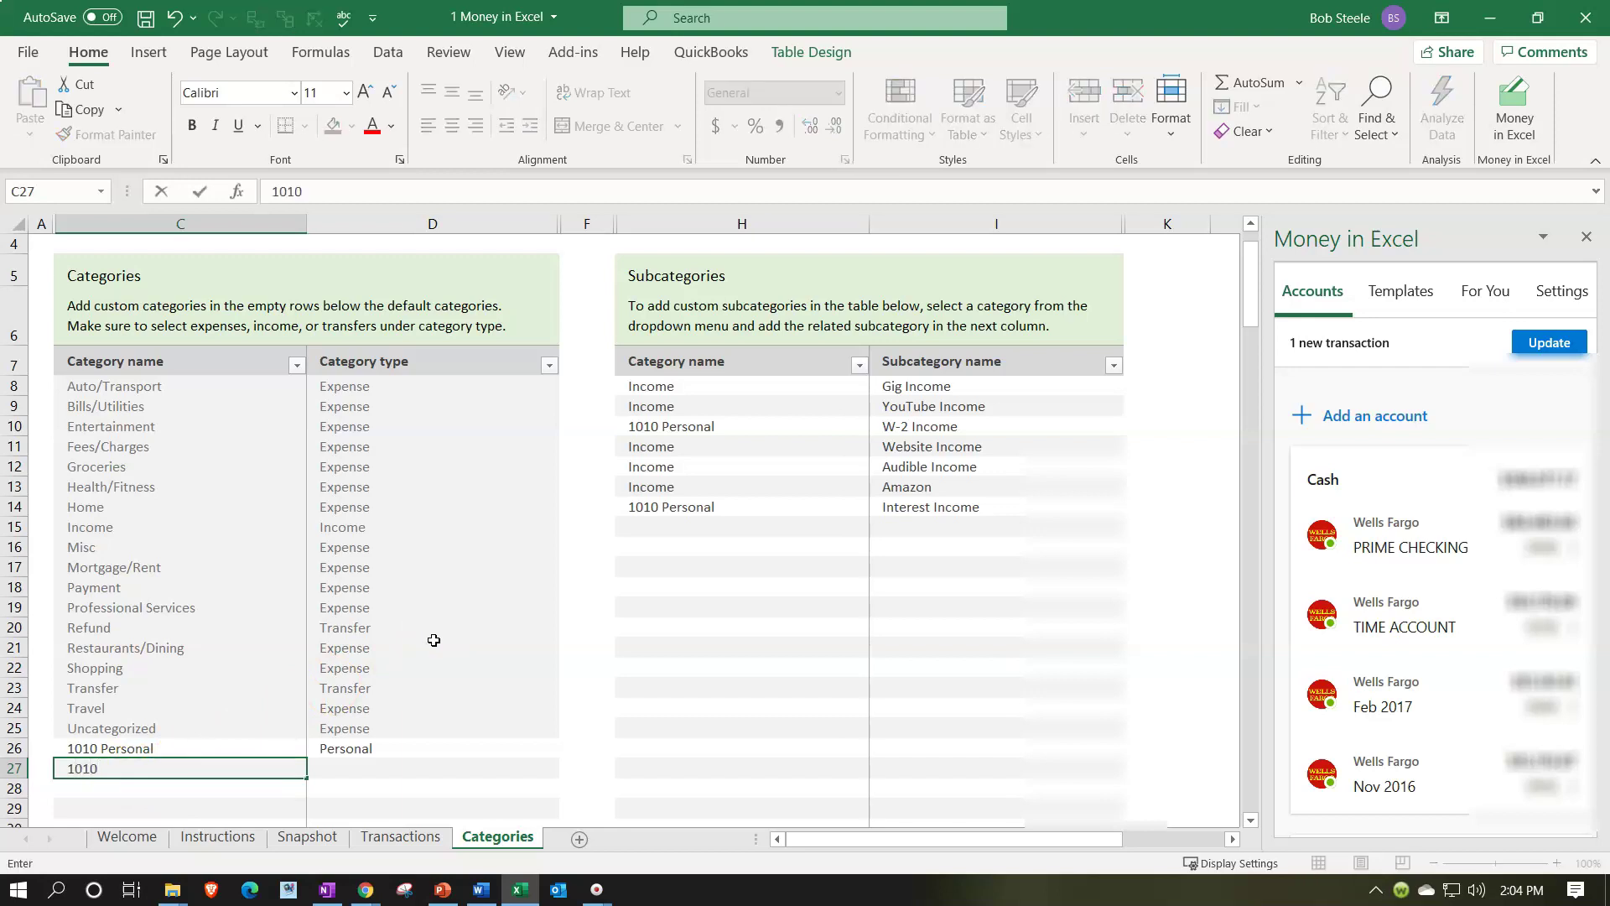
{"action": "key", "text": "BackSpace"}
{"action": "type", "text": "5 Transfer"}
{"action": "key", "text": "Tab"}
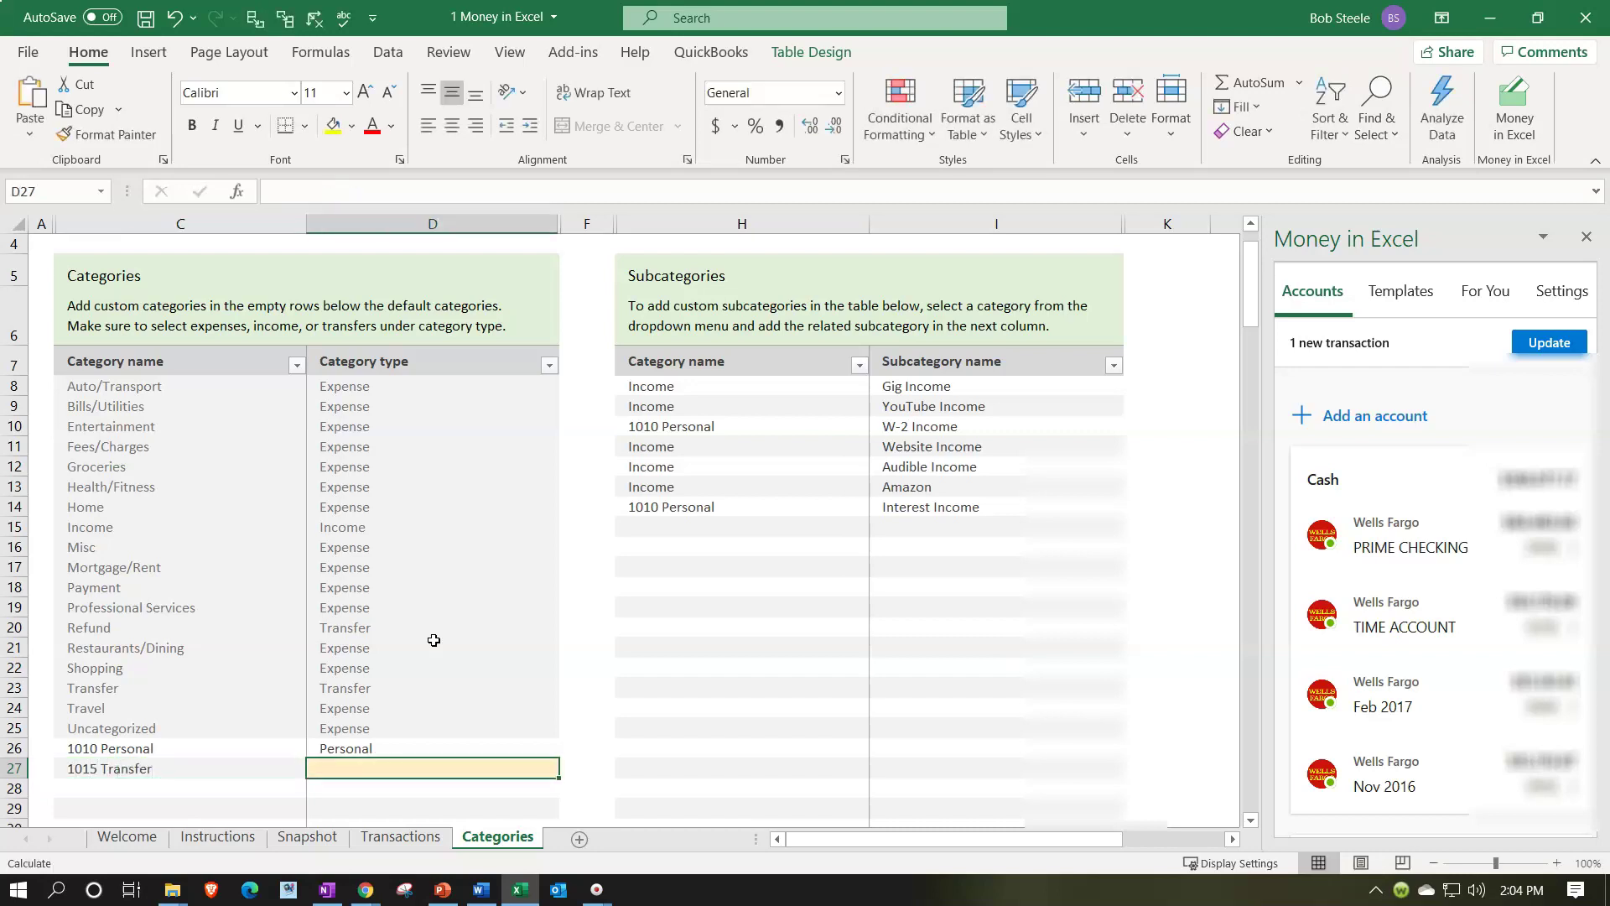
{"action": "double_click", "coordinate": [386, 764]}
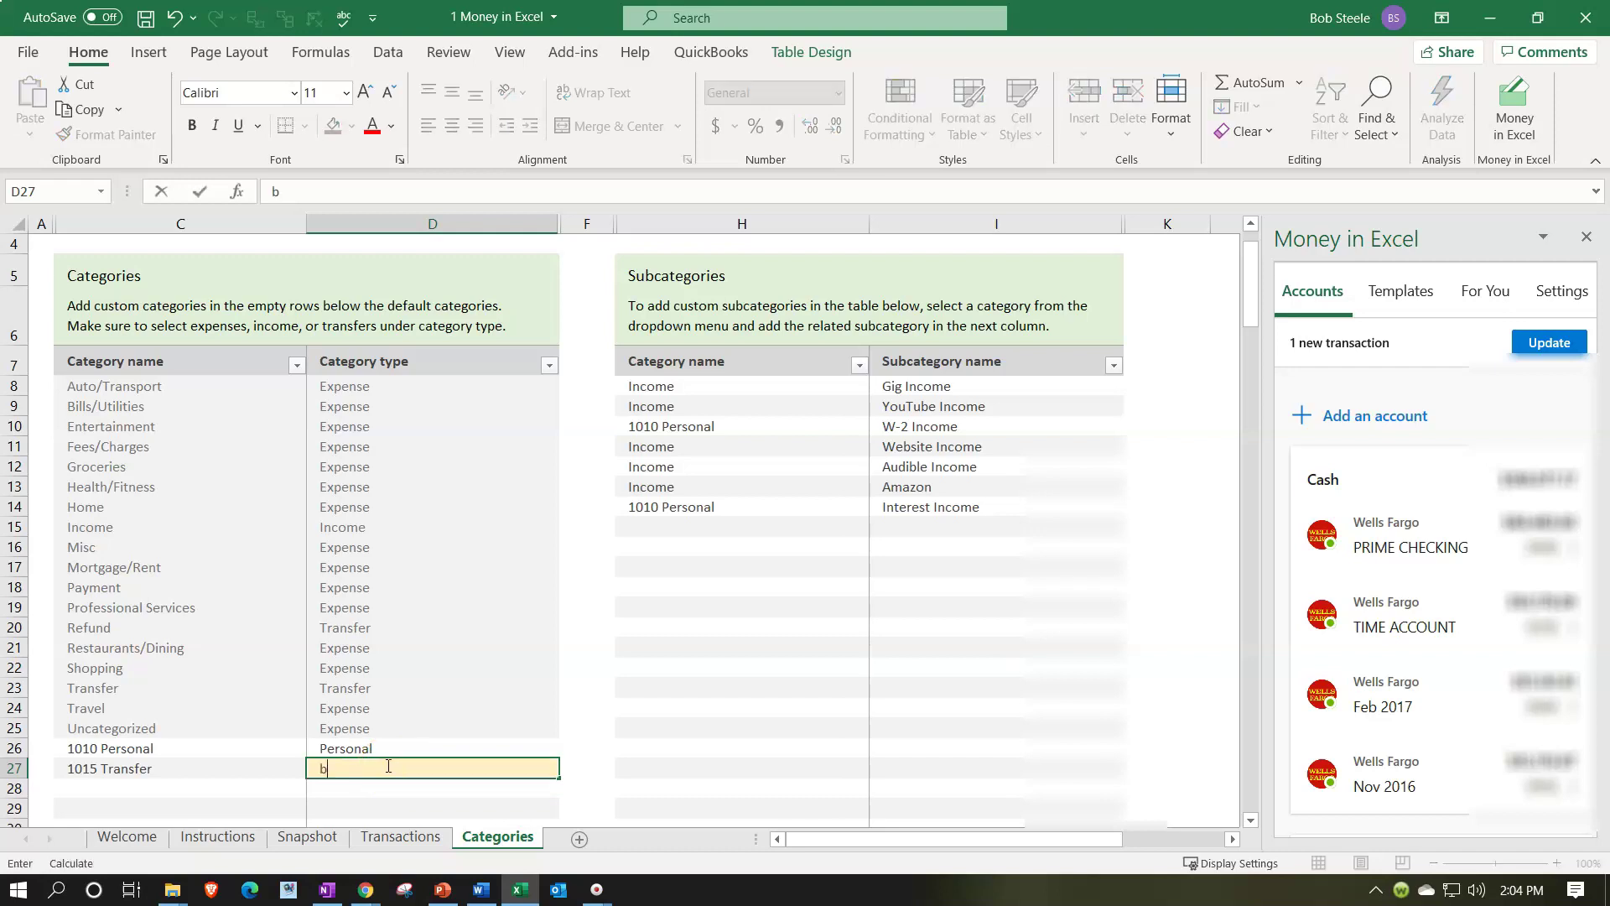
{"action": "type", "text": "Balance Sheet Item"}
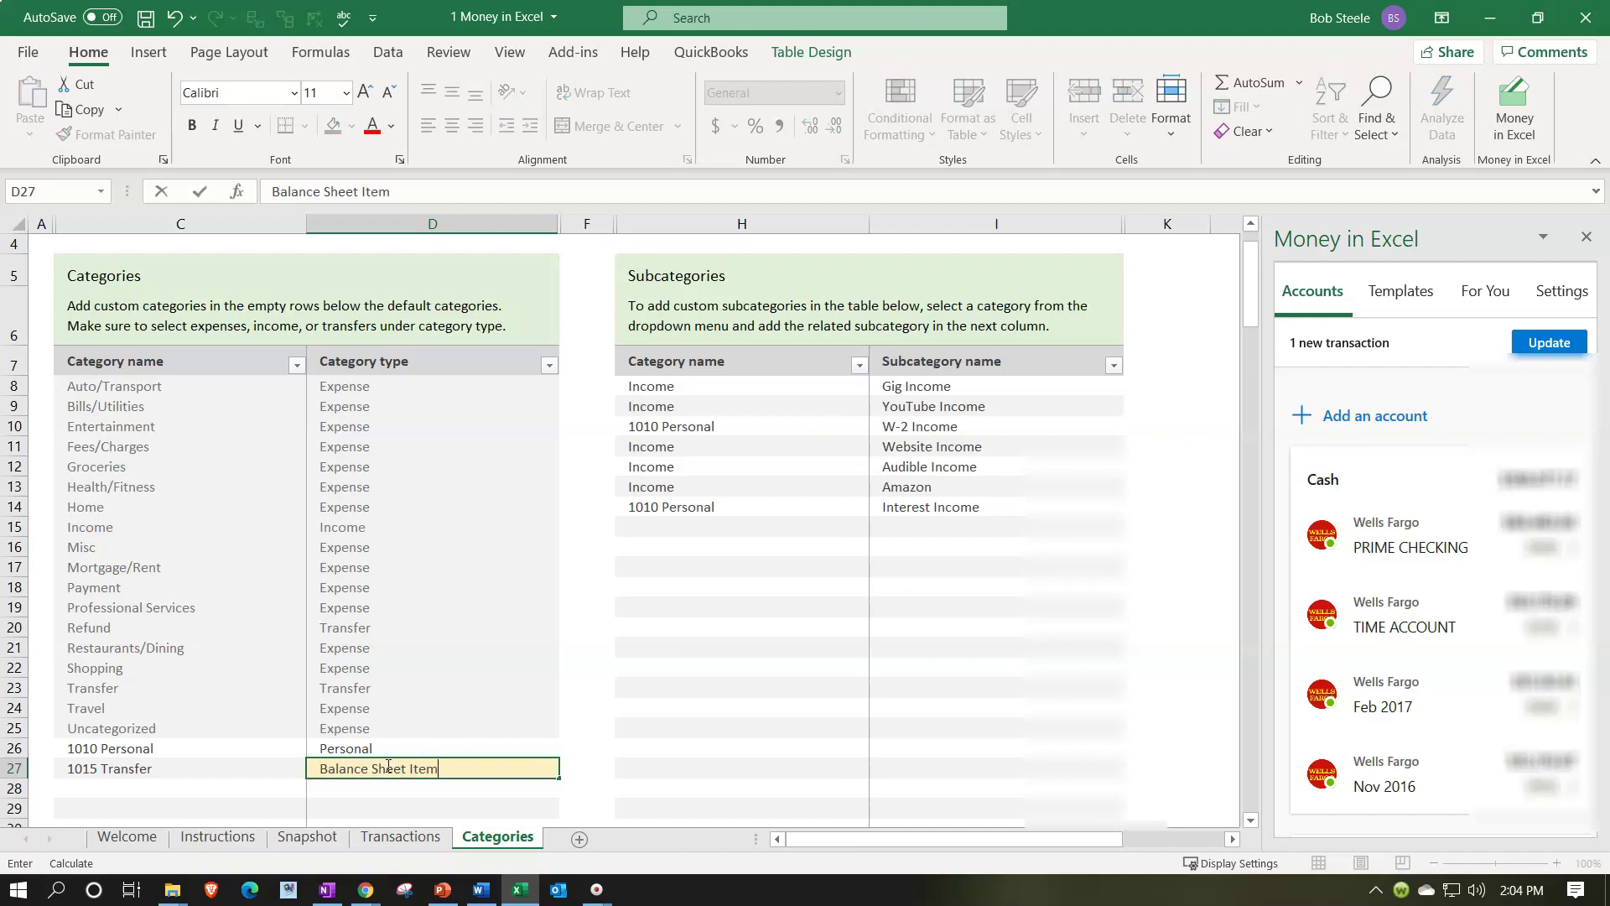
{"action": "key", "text": "Tab"}
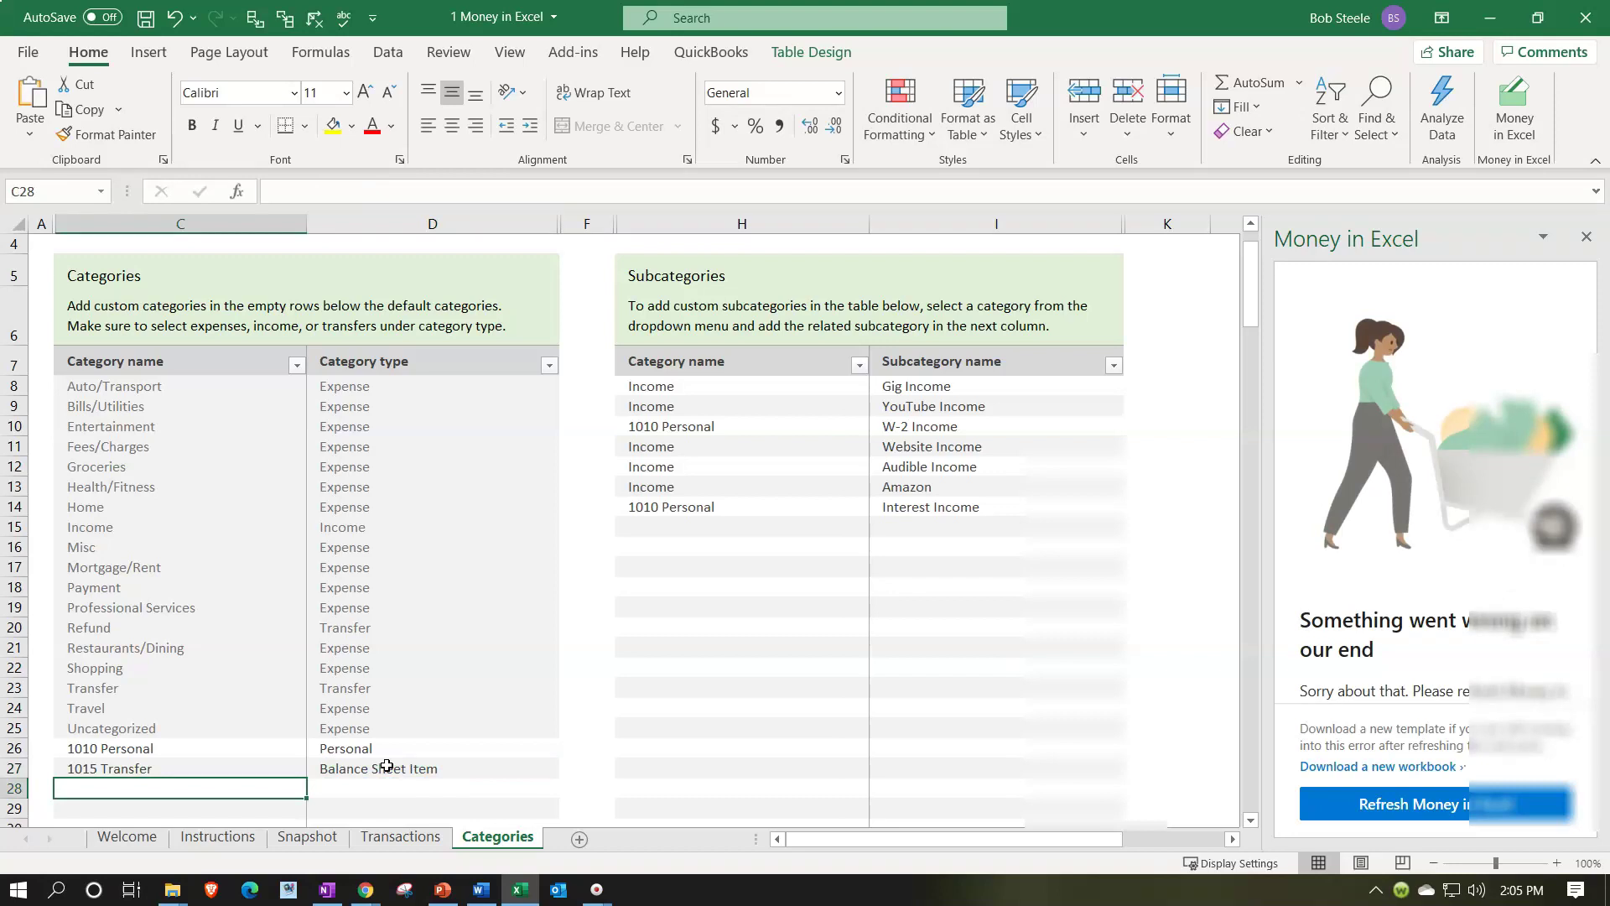
Set the 01/25/2021 American Express payment's category to 1015 Transfer
{"action": "left_click", "coordinate": [406, 840]}
{"action": "left_click", "coordinate": [406, 842]}
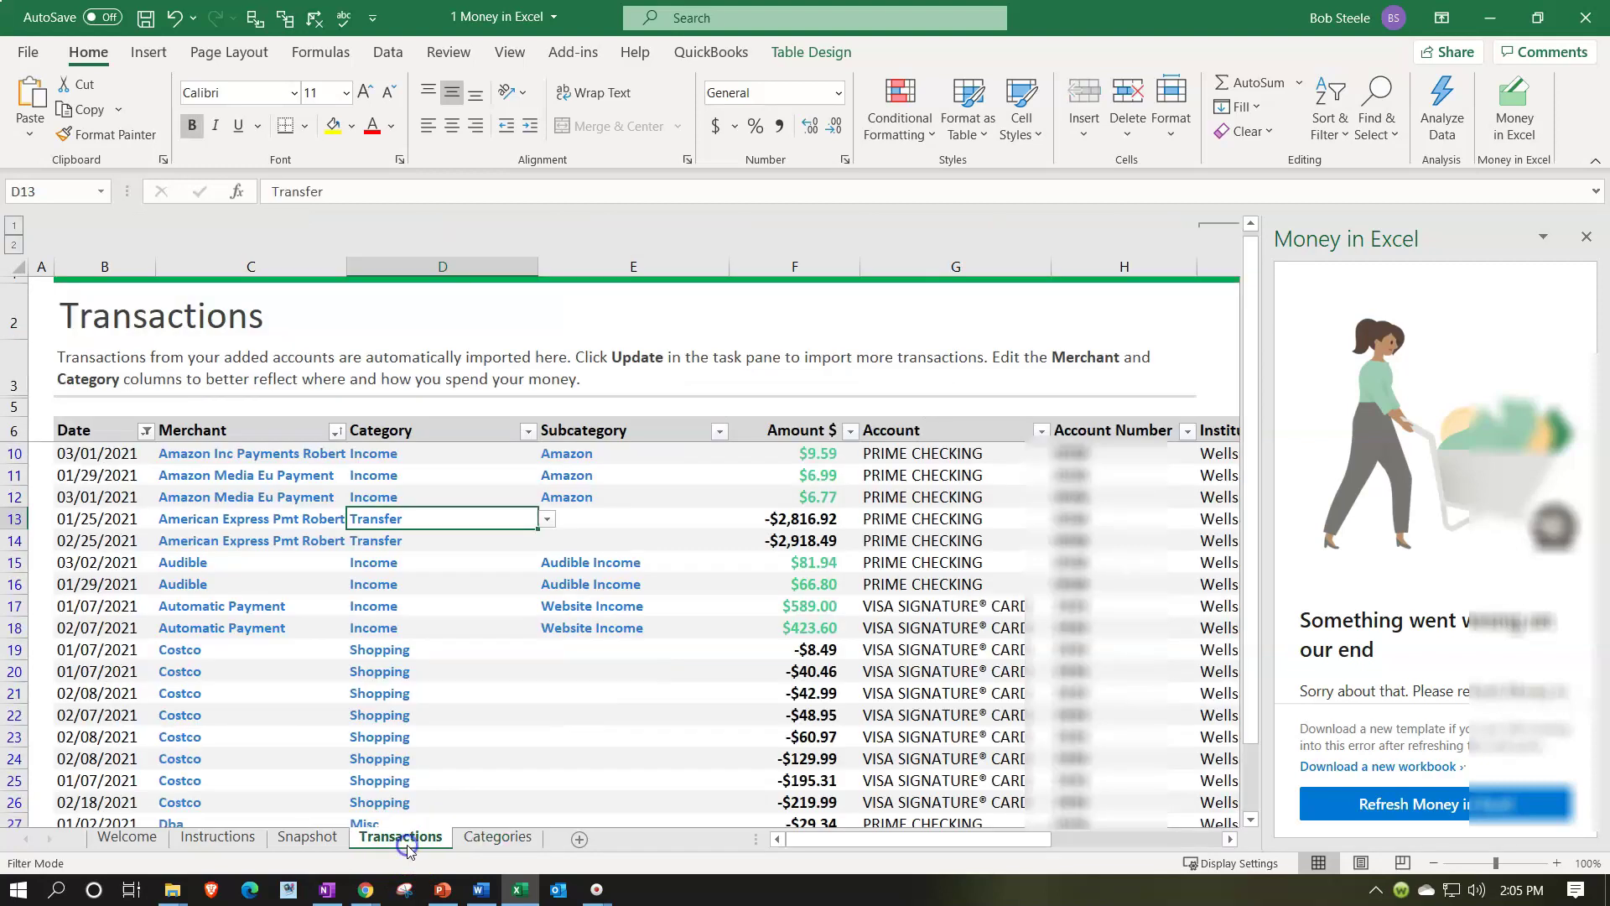
{"action": "left_click", "coordinate": [546, 519]}
{"action": "scroll", "coordinate": [440, 578], "scroll_direction": "down", "scroll_amount": 2}
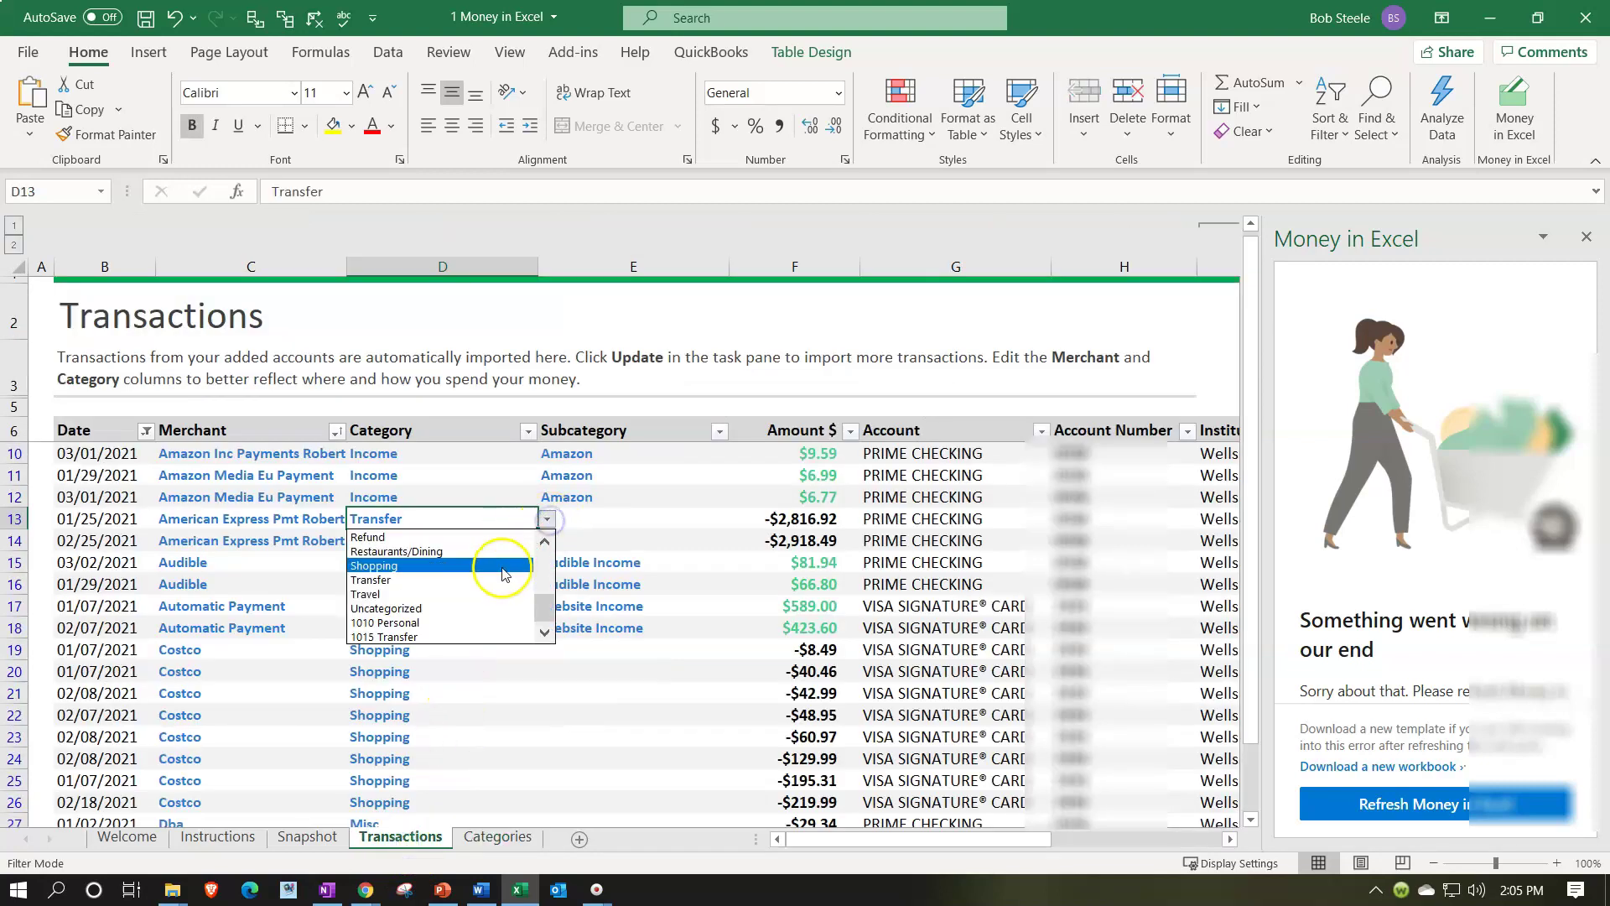
{"action": "left_click", "coordinate": [416, 639]}
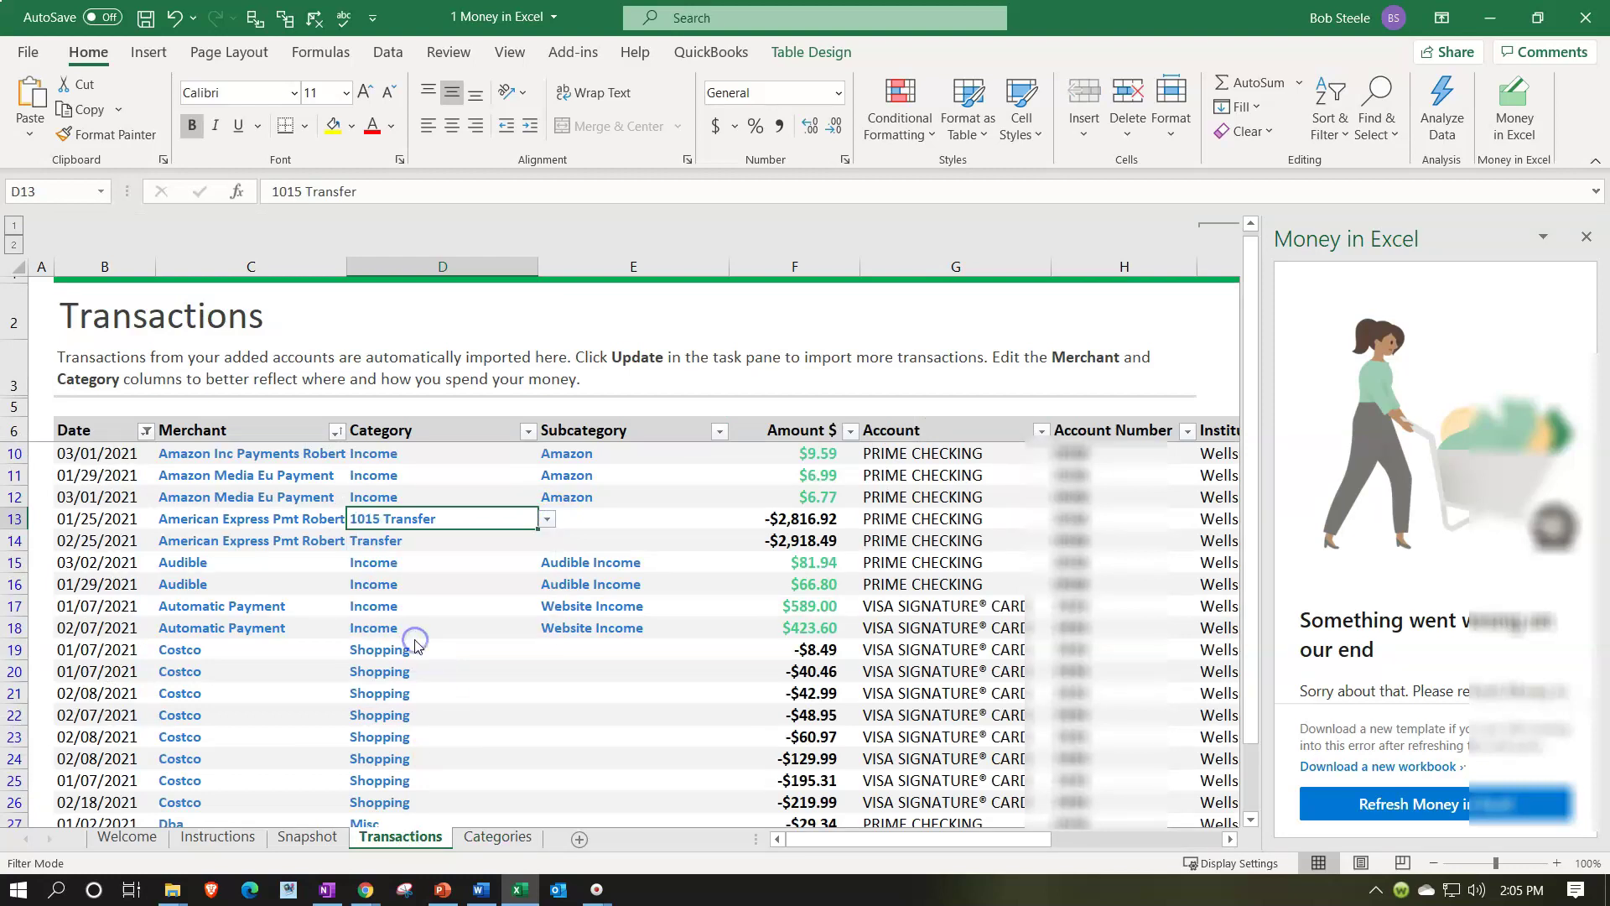
Set the 02/25/2021 American Express payment's category to 1015 Transfer, then return to Categories
{"action": "left_click", "coordinate": [502, 547]}
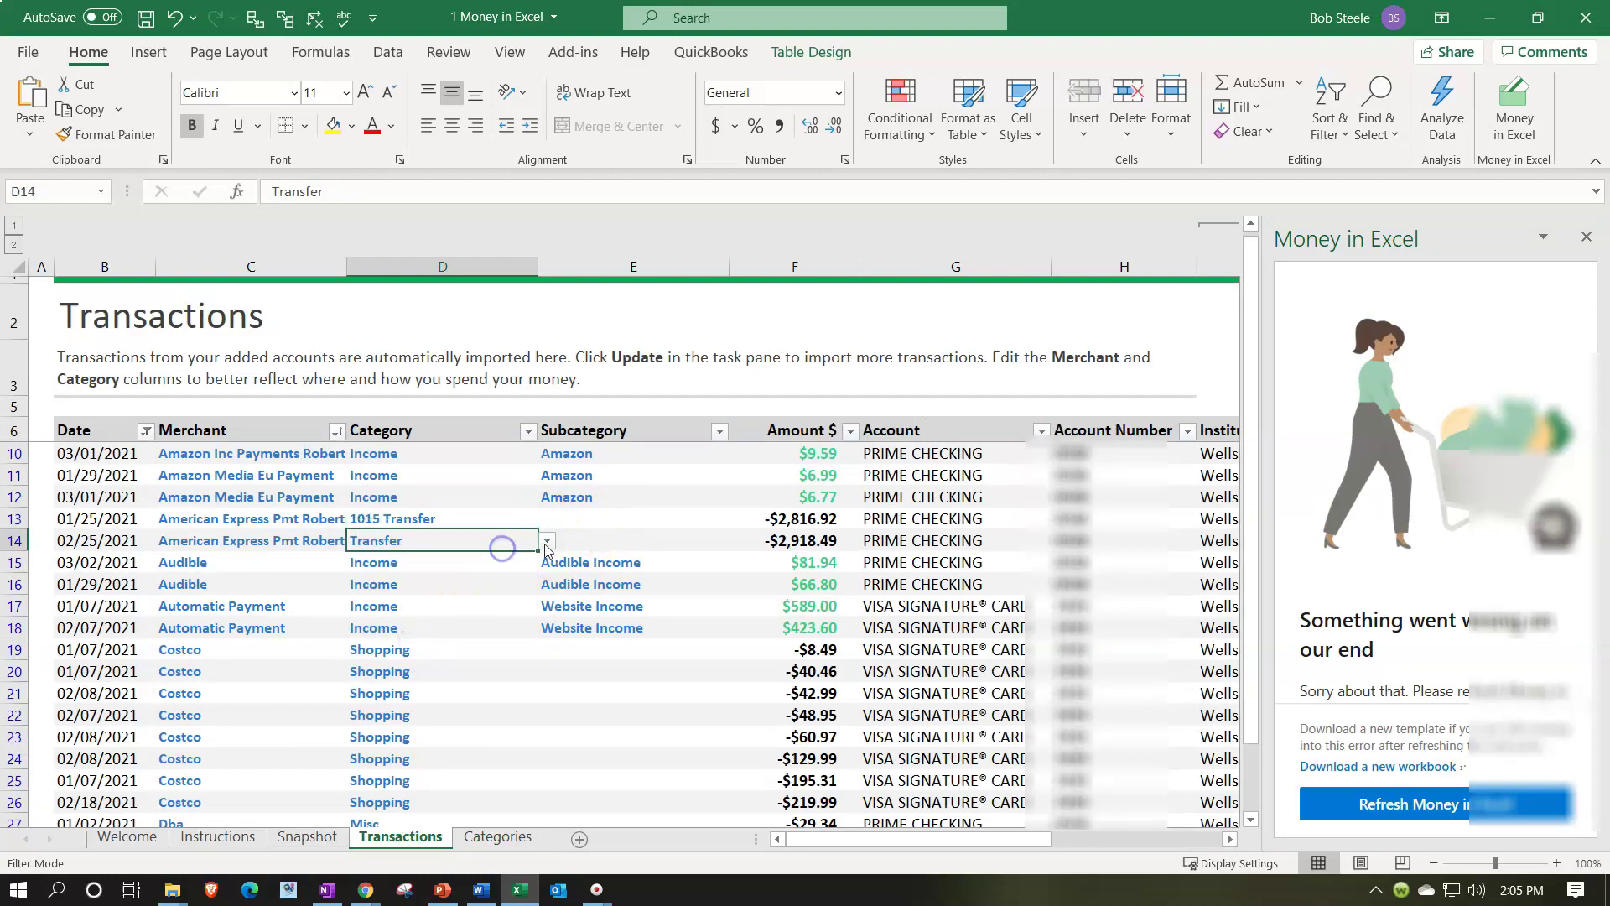
{"action": "left_click", "coordinate": [546, 541]}
{"action": "scroll", "coordinate": [440, 604], "scroll_direction": "down", "scroll_amount": 2}
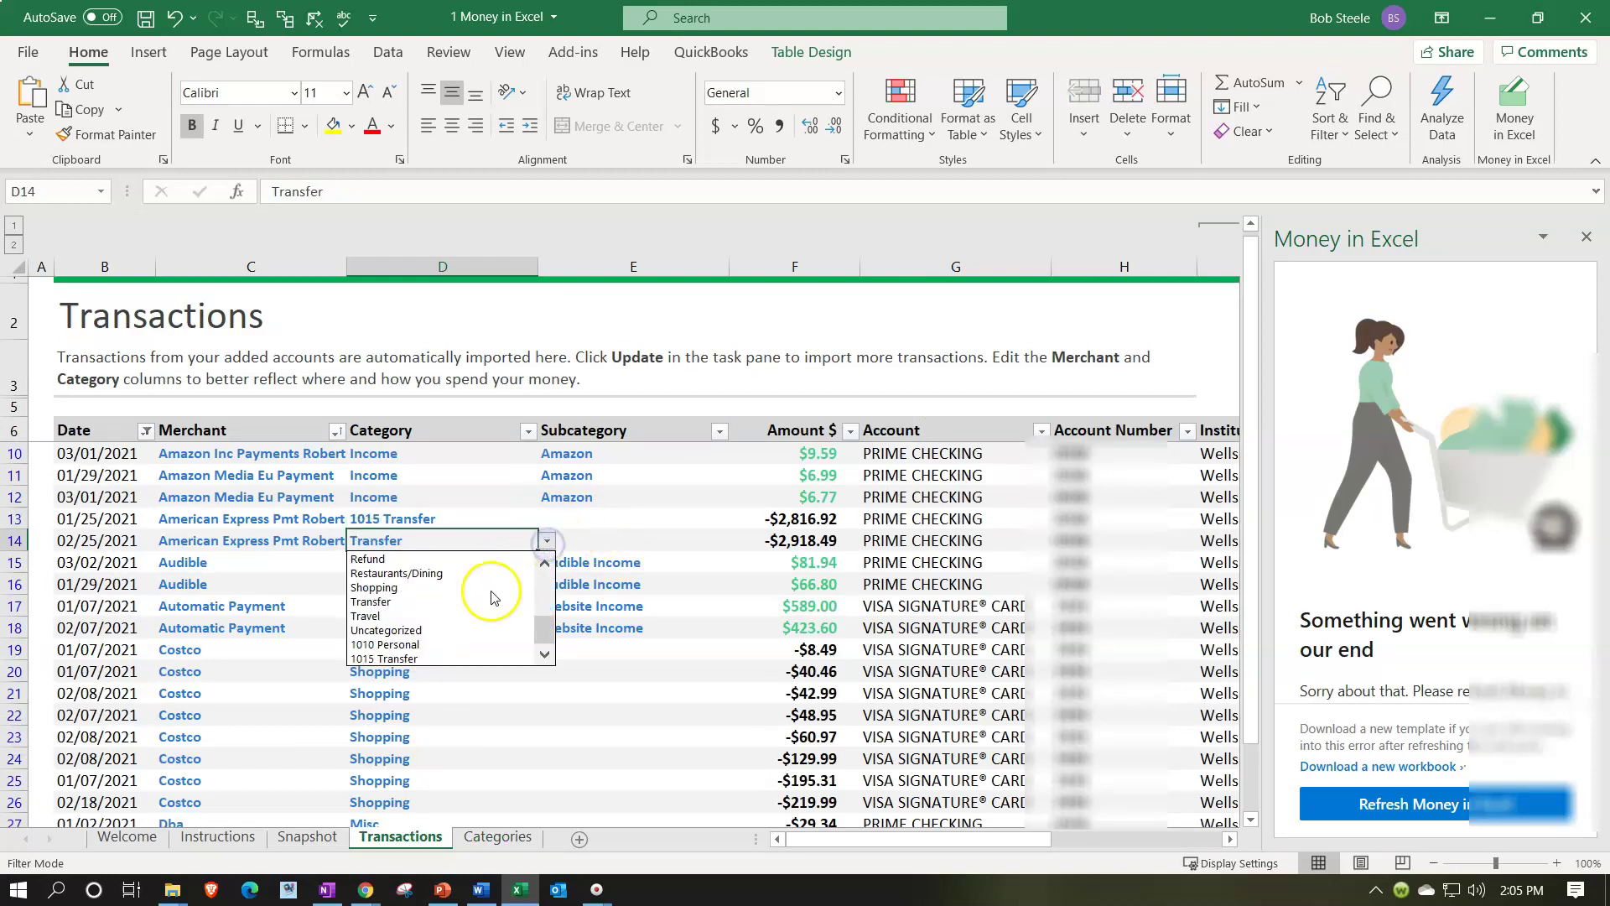
{"action": "left_click", "coordinate": [432, 659]}
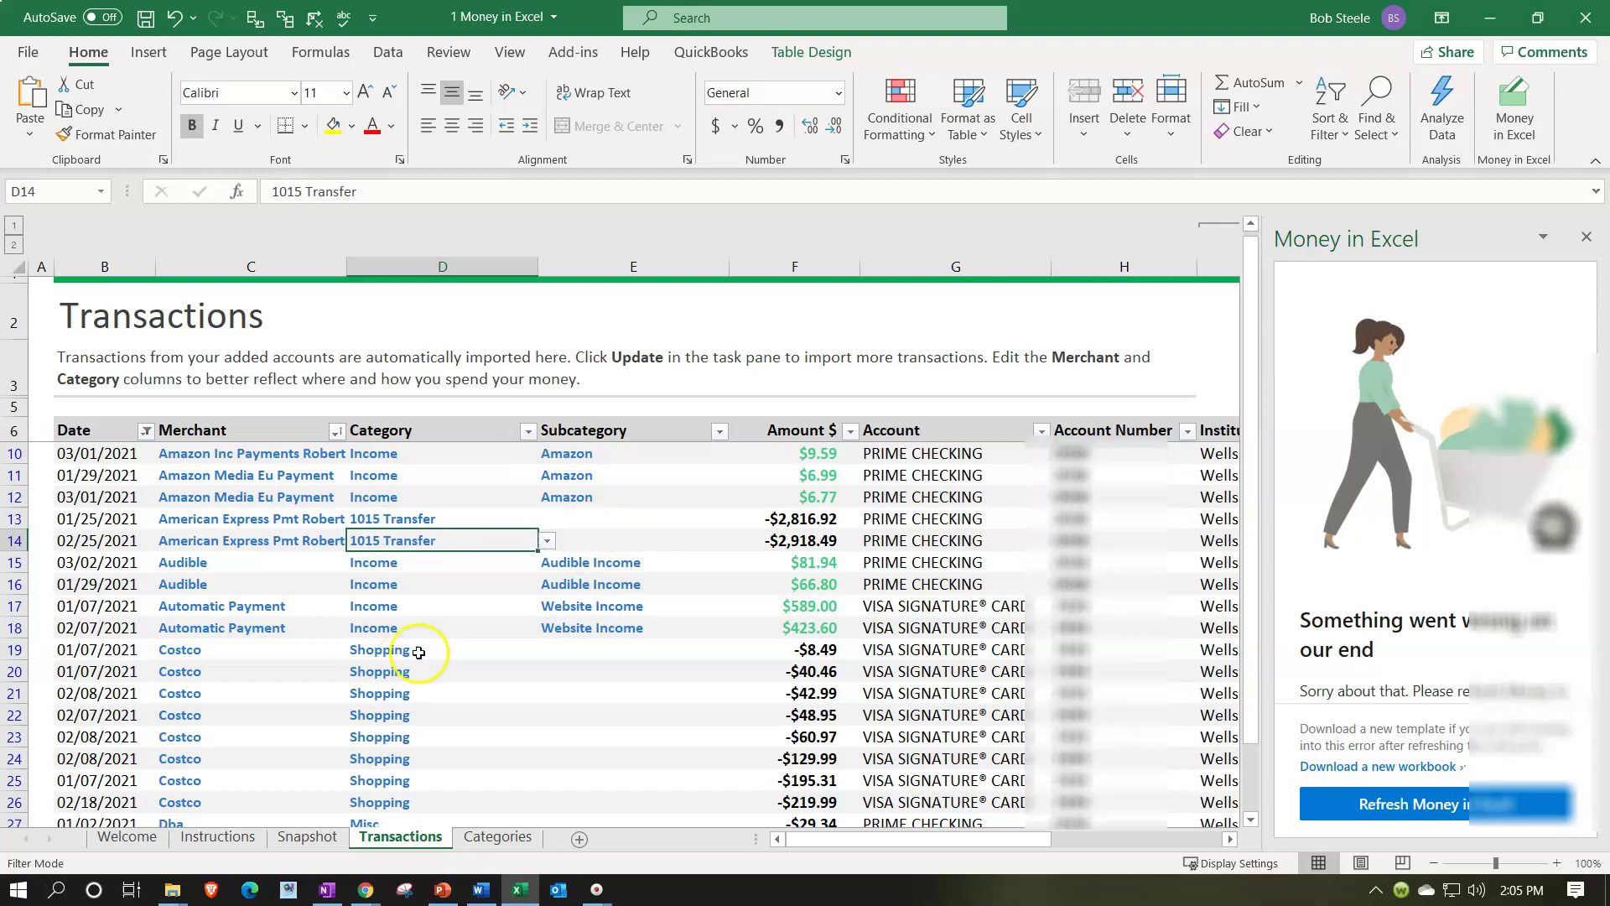
{"action": "left_click", "coordinate": [422, 652]}
{"action": "scroll", "coordinate": [422, 653], "scroll_direction": "down", "scroll_amount": 1}
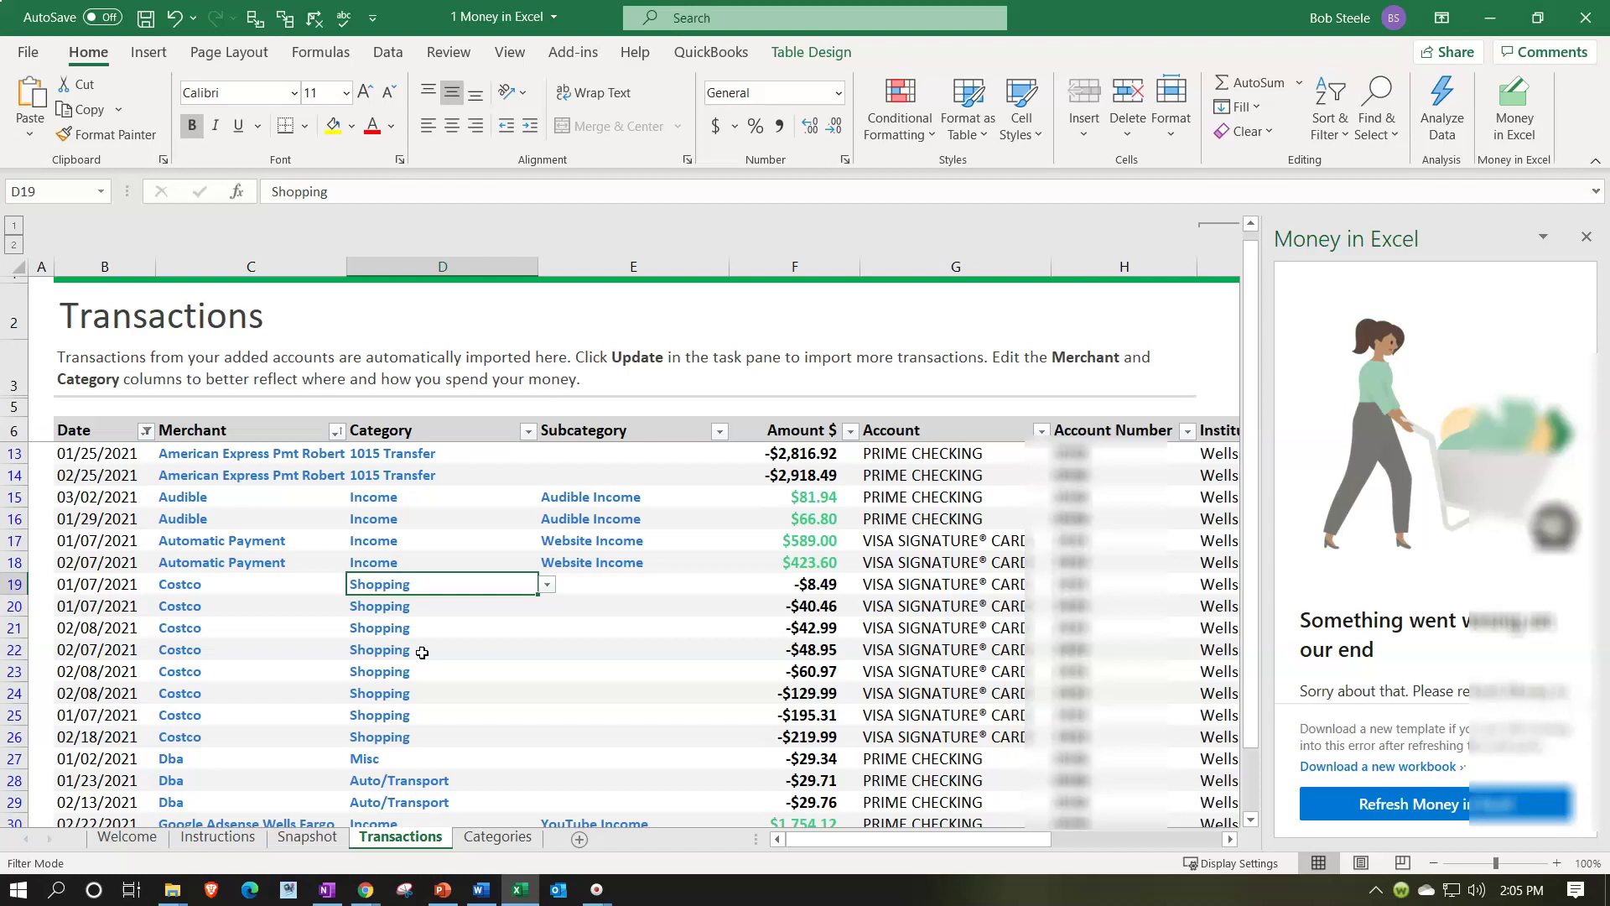
{"action": "left_click", "coordinate": [428, 587]}
{"action": "left_click", "coordinate": [495, 838]}
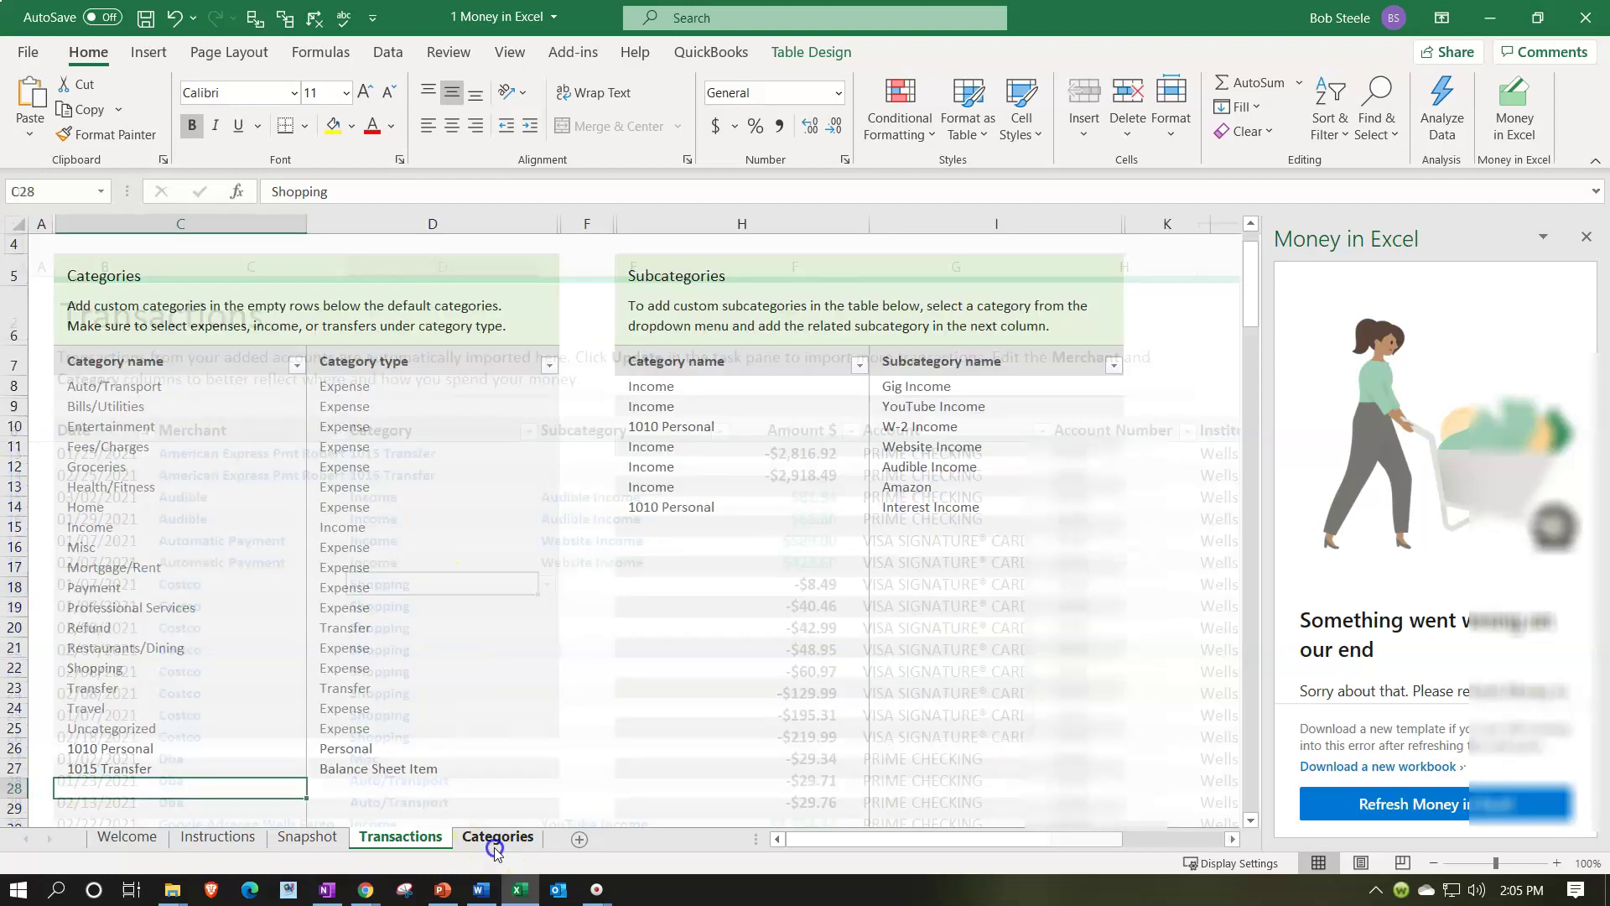
Add Supplies with category type Expense in the empty row below 1015 Transfer
{"action": "left_click", "coordinate": [118, 388]}
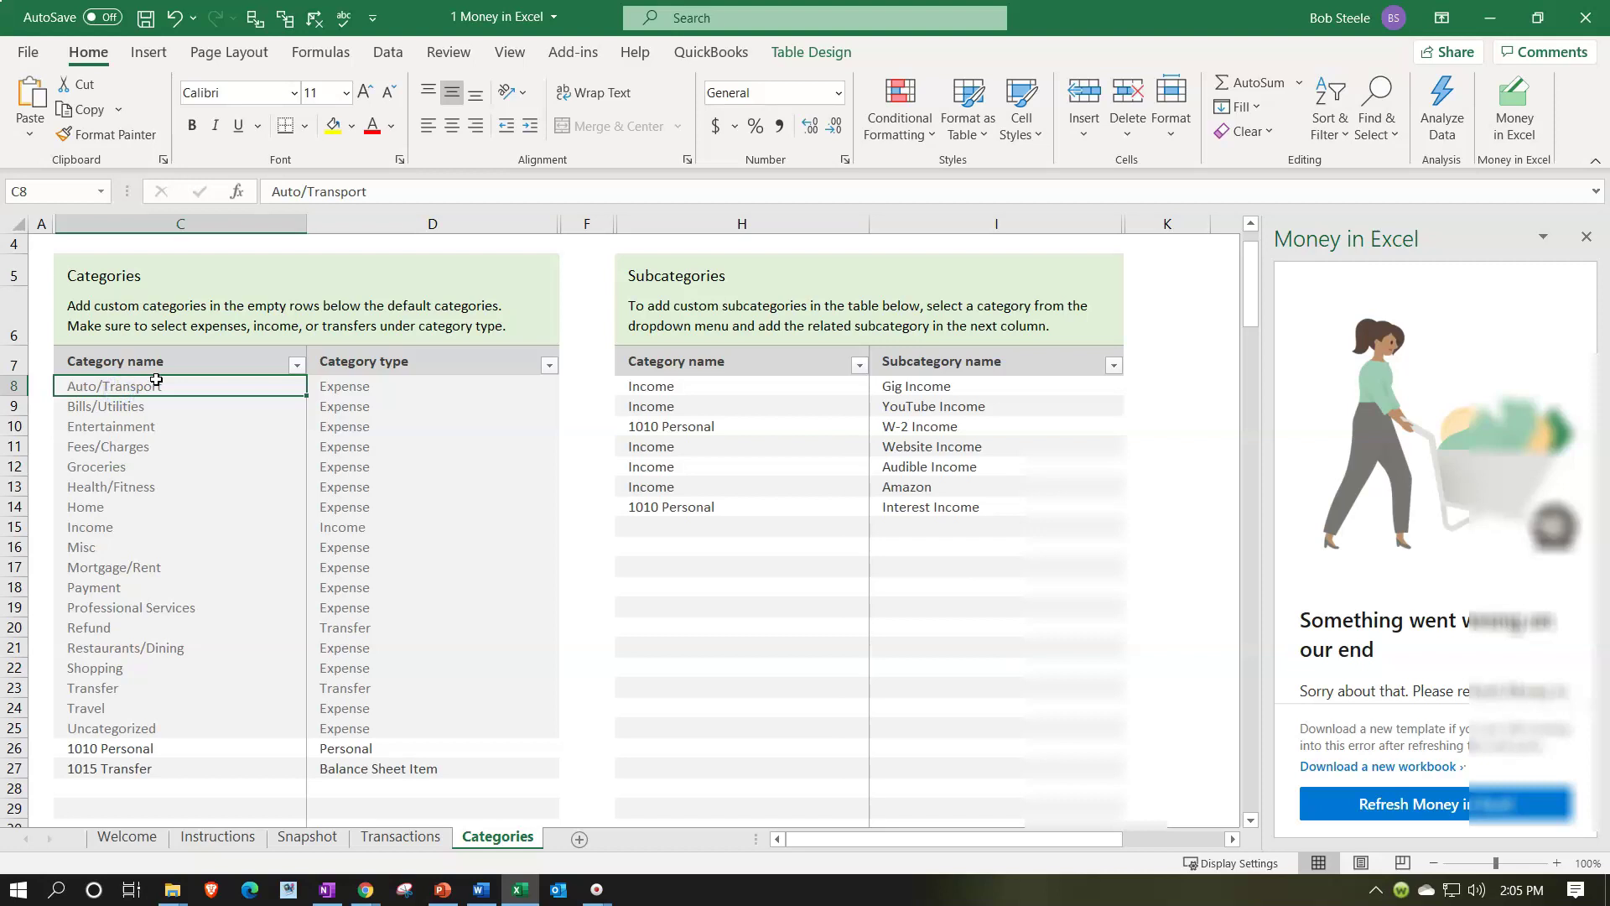
{"action": "key", "text": "Down"}
{"action": "key", "text": "Down"}
{"action": "key", "text": "Down"}
{"action": "key", "text": "Down"}
{"action": "key", "text": "Down"}
{"action": "key", "text": "Down"}
{"action": "key", "text": "Down"}
{"action": "key", "text": "Down"}
{"action": "key", "text": "Down"}
{"action": "key", "text": "Down"}
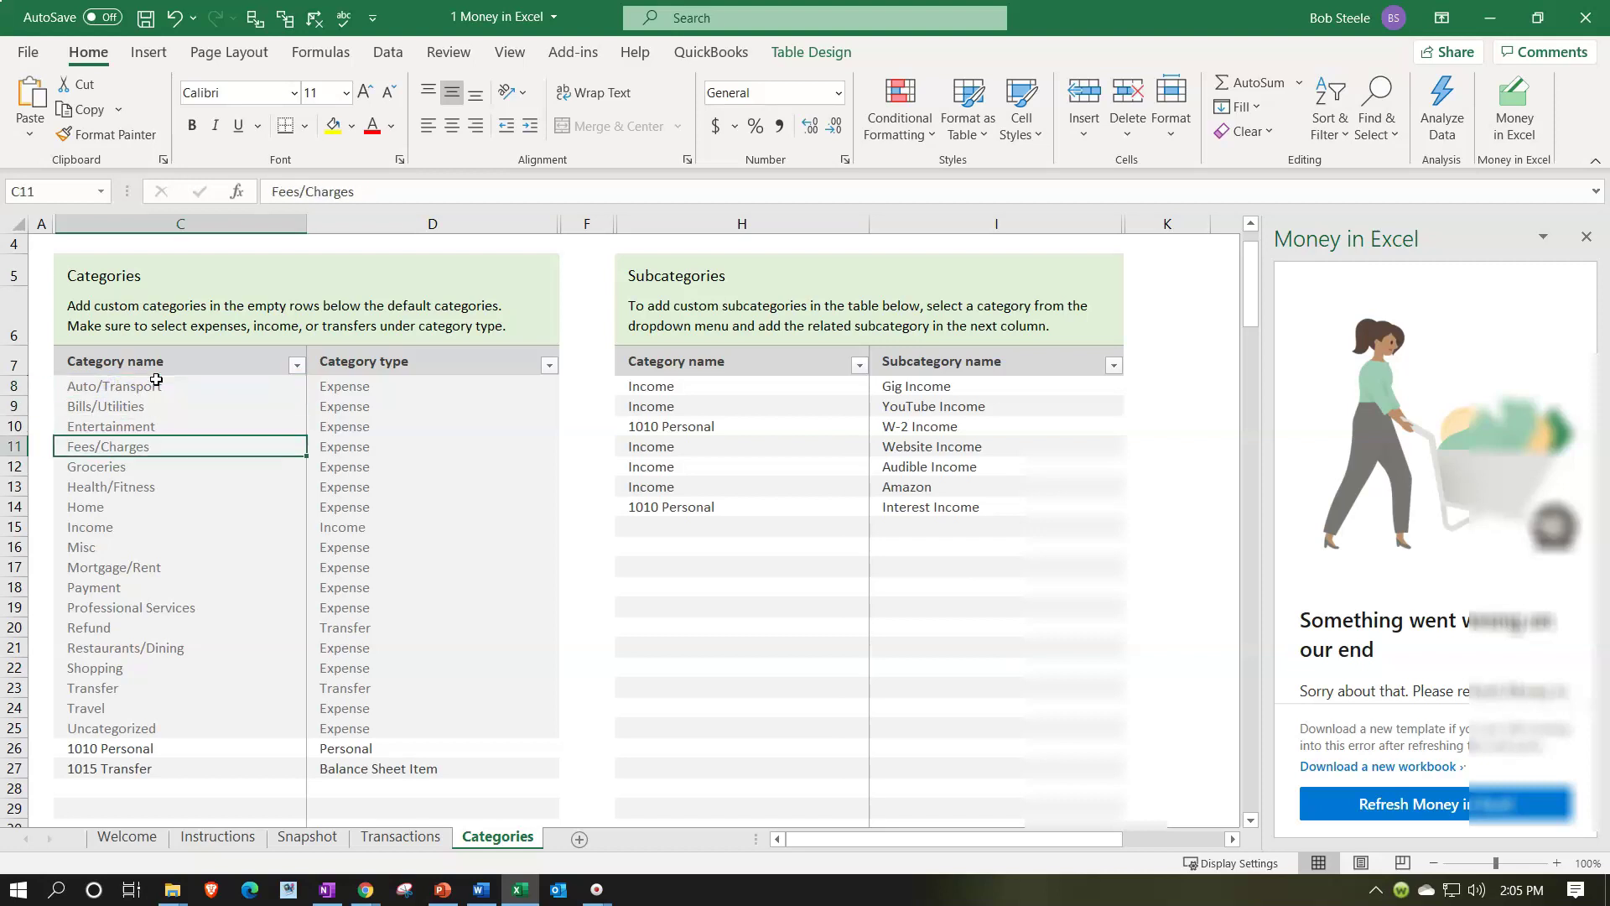
{"action": "key", "text": "Down"}
{"action": "key", "text": "Down"}
{"action": "key", "text": "Down"}
{"action": "key", "text": "Down"}
{"action": "key", "text": "Down"}
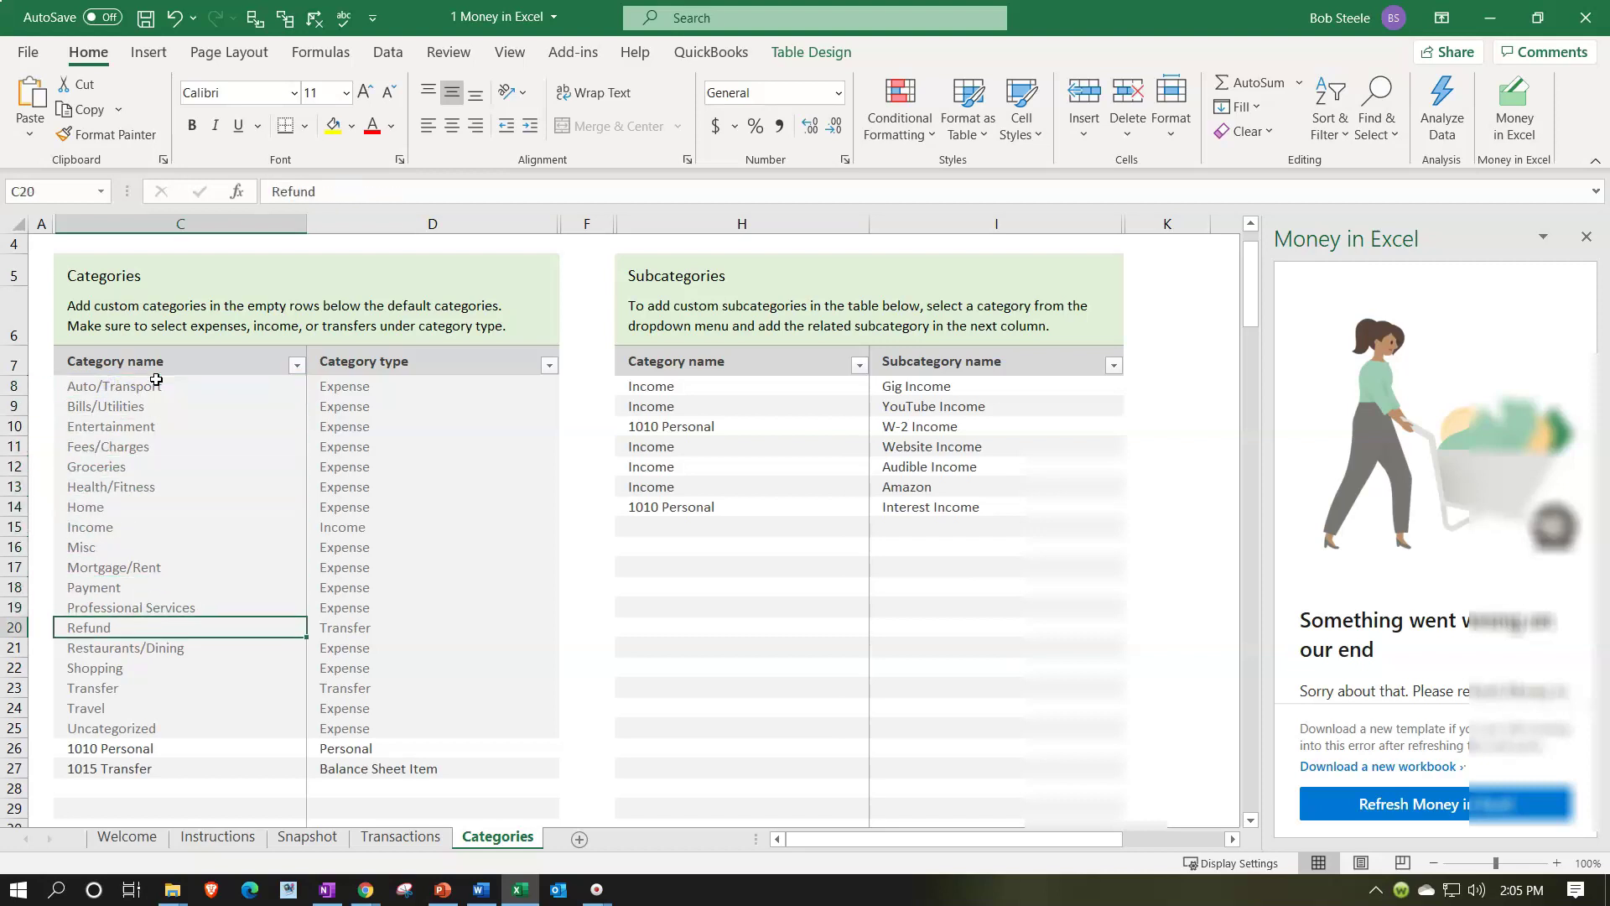
{"action": "key", "text": "Down"}
{"action": "key", "text": "Down"}
{"action": "key", "text": "Down"}
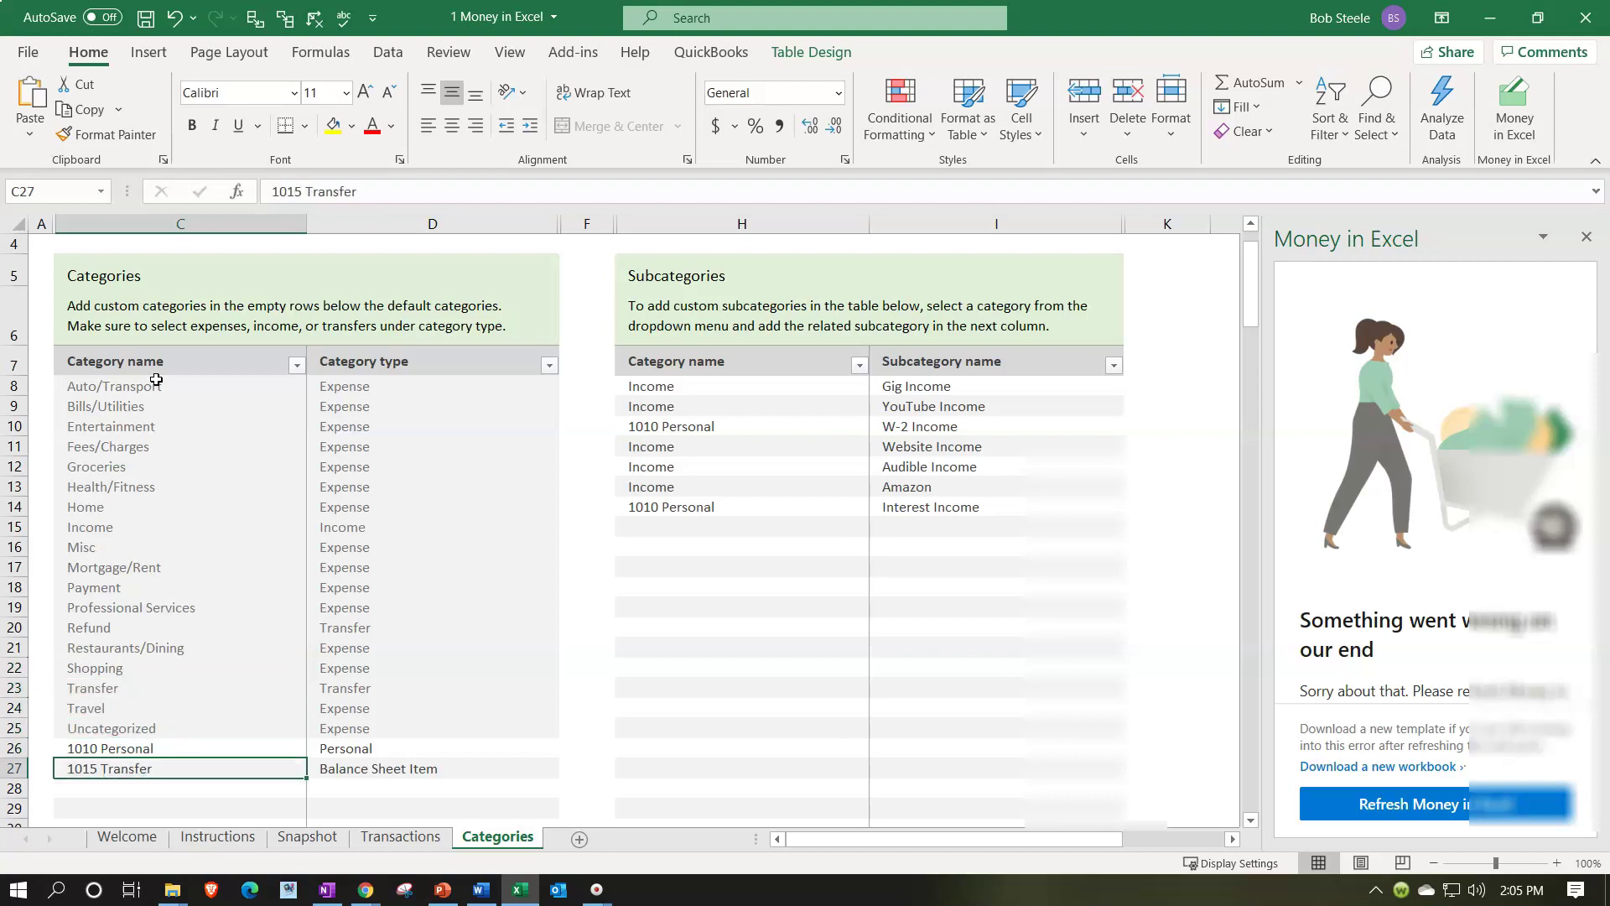
{"action": "type", "text": "Supplies"}
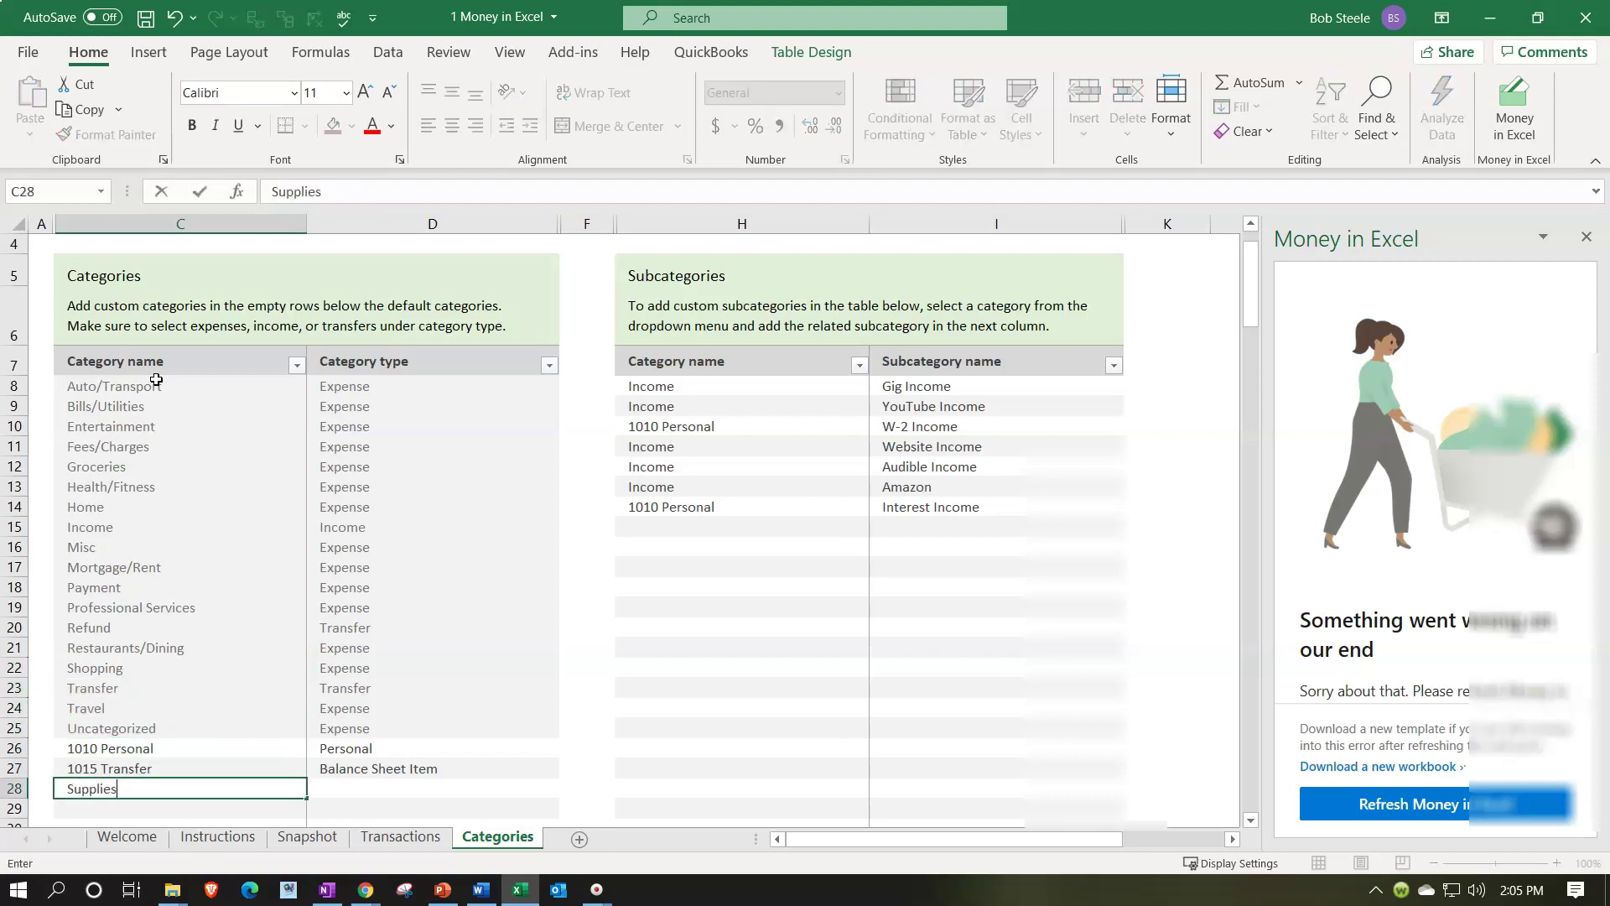
{"action": "key", "text": "Tab"}
{"action": "type", "text": "e"}
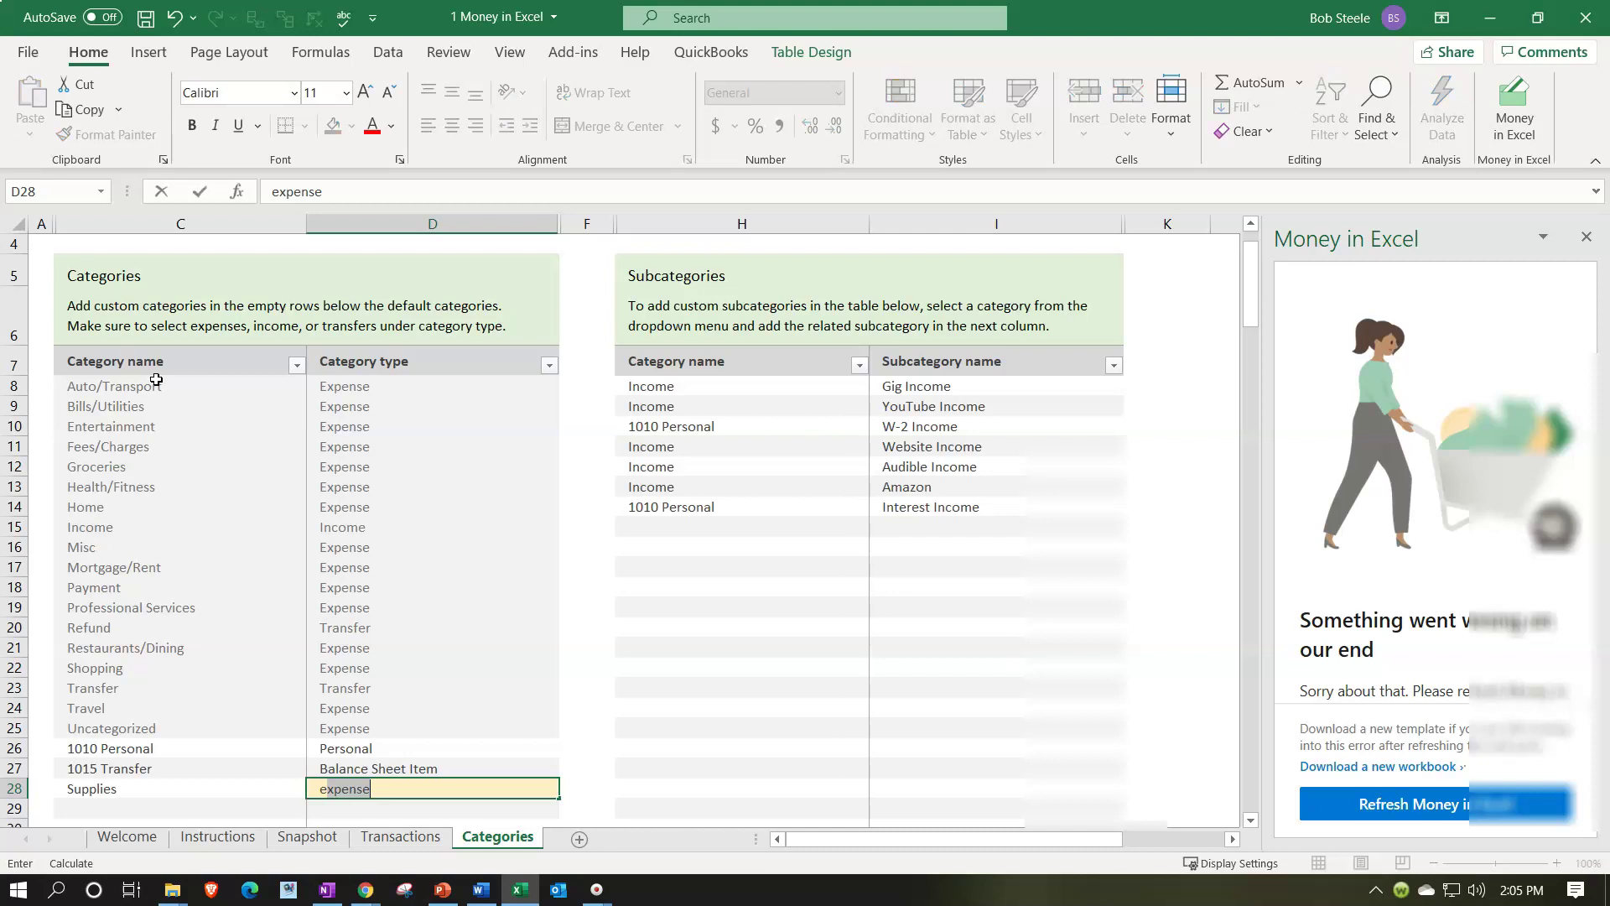
{"action": "key", "text": "Return"}
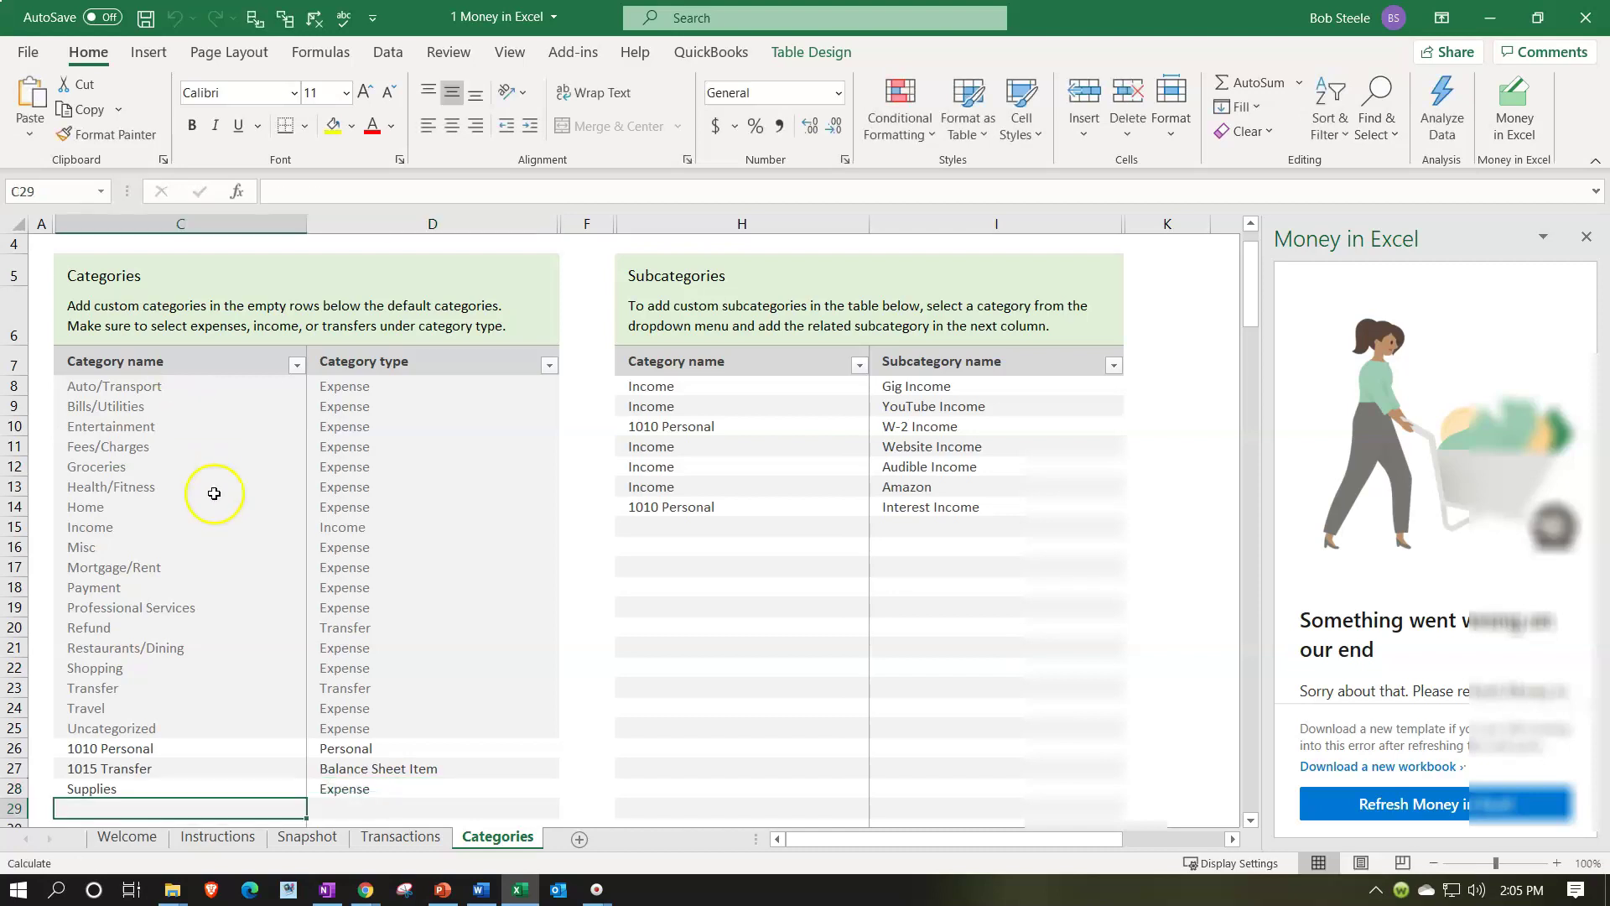
Change the first four Costco purchases from Shopping to Supplies
{"action": "left_click", "coordinate": [401, 836]}
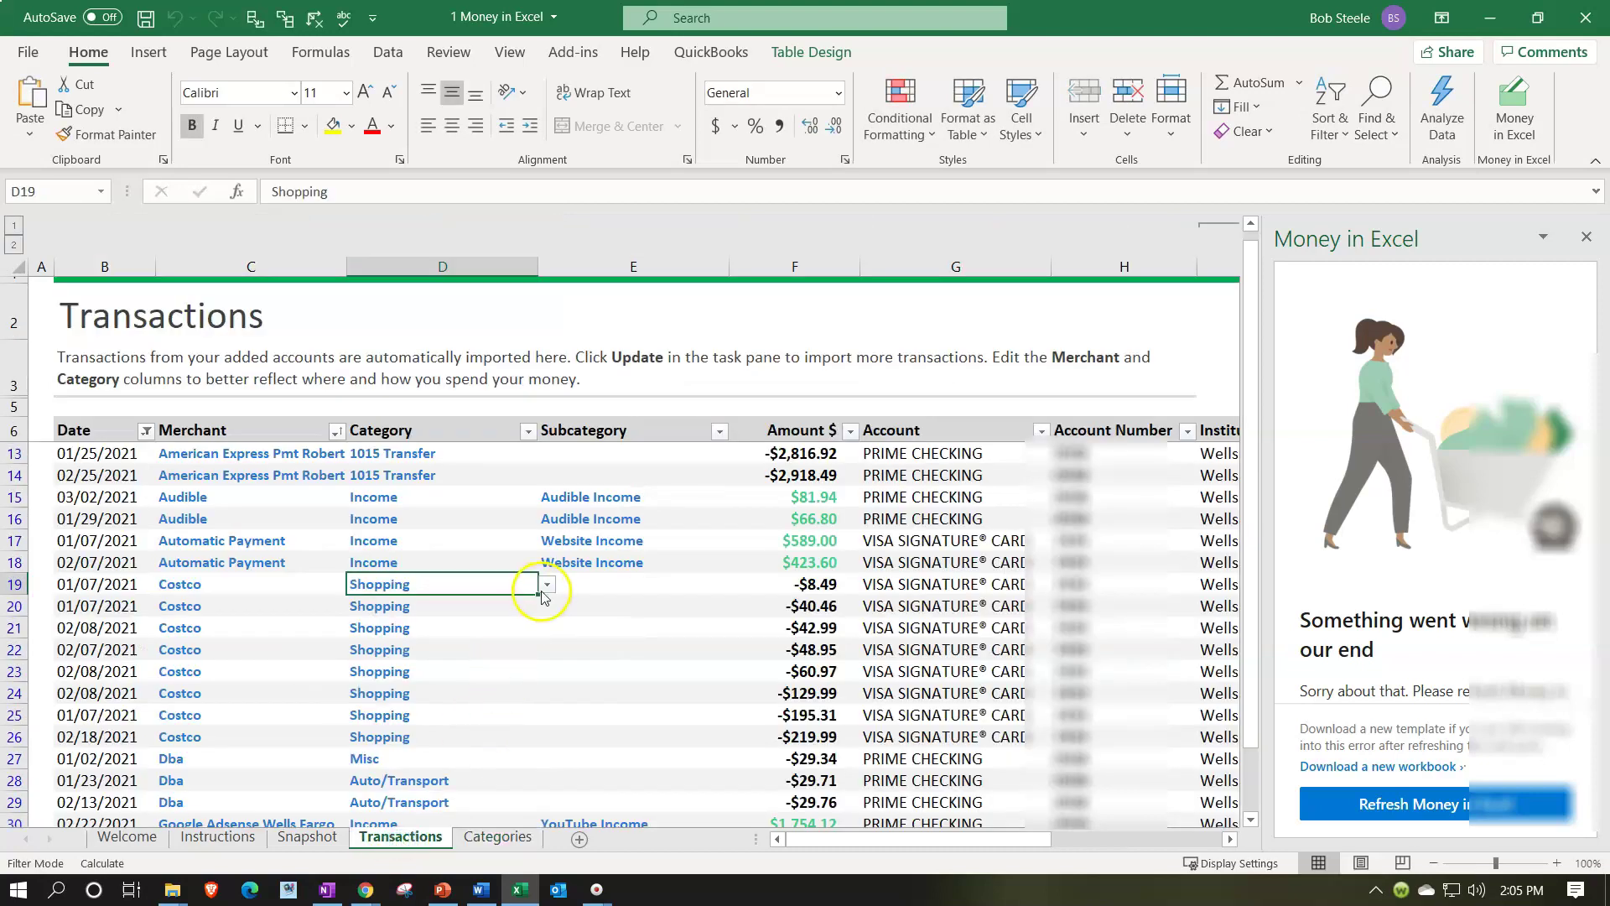
{"action": "left_click", "coordinate": [493, 586]}
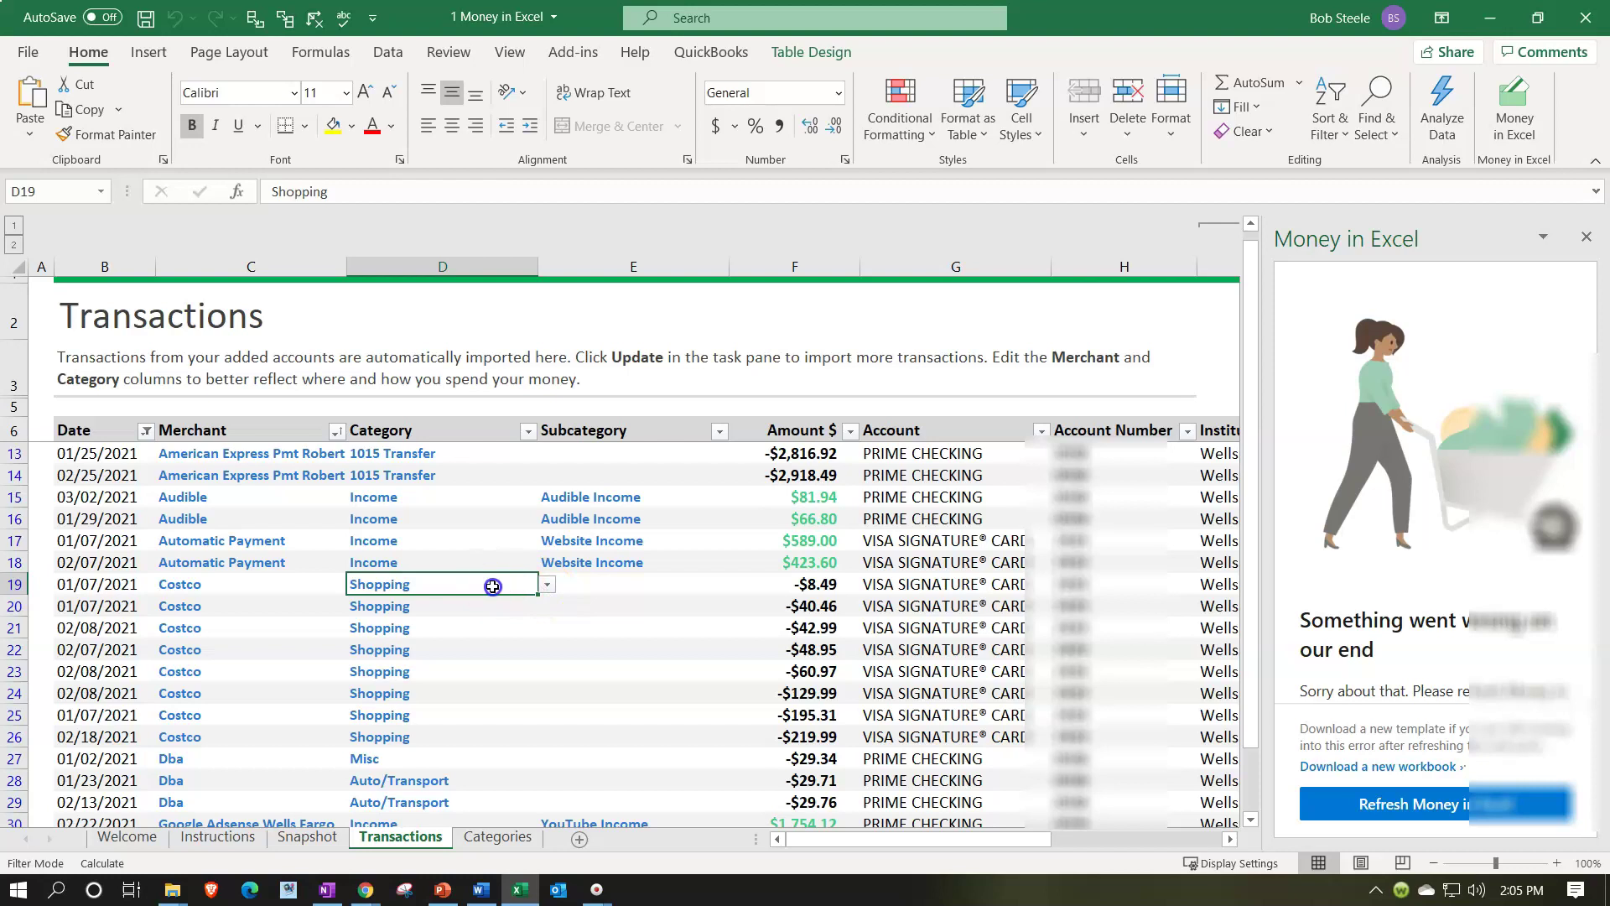
{"action": "left_click", "coordinate": [547, 585]}
{"action": "left_click", "coordinate": [429, 703]}
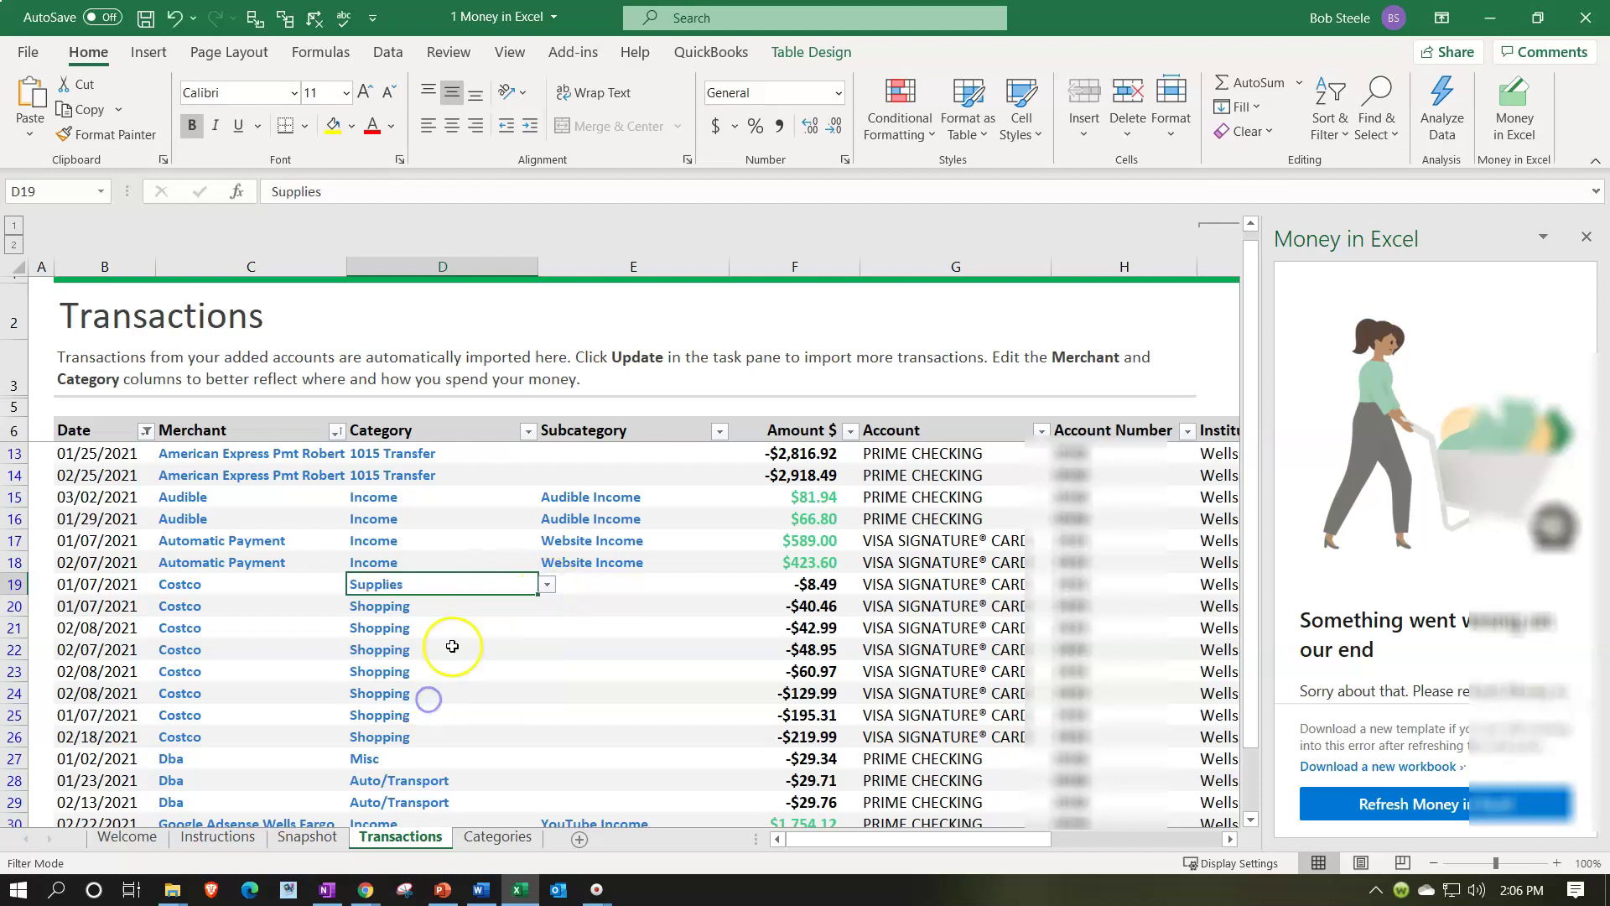
{"action": "left_click", "coordinate": [466, 616]}
{"action": "left_click", "coordinate": [546, 612]}
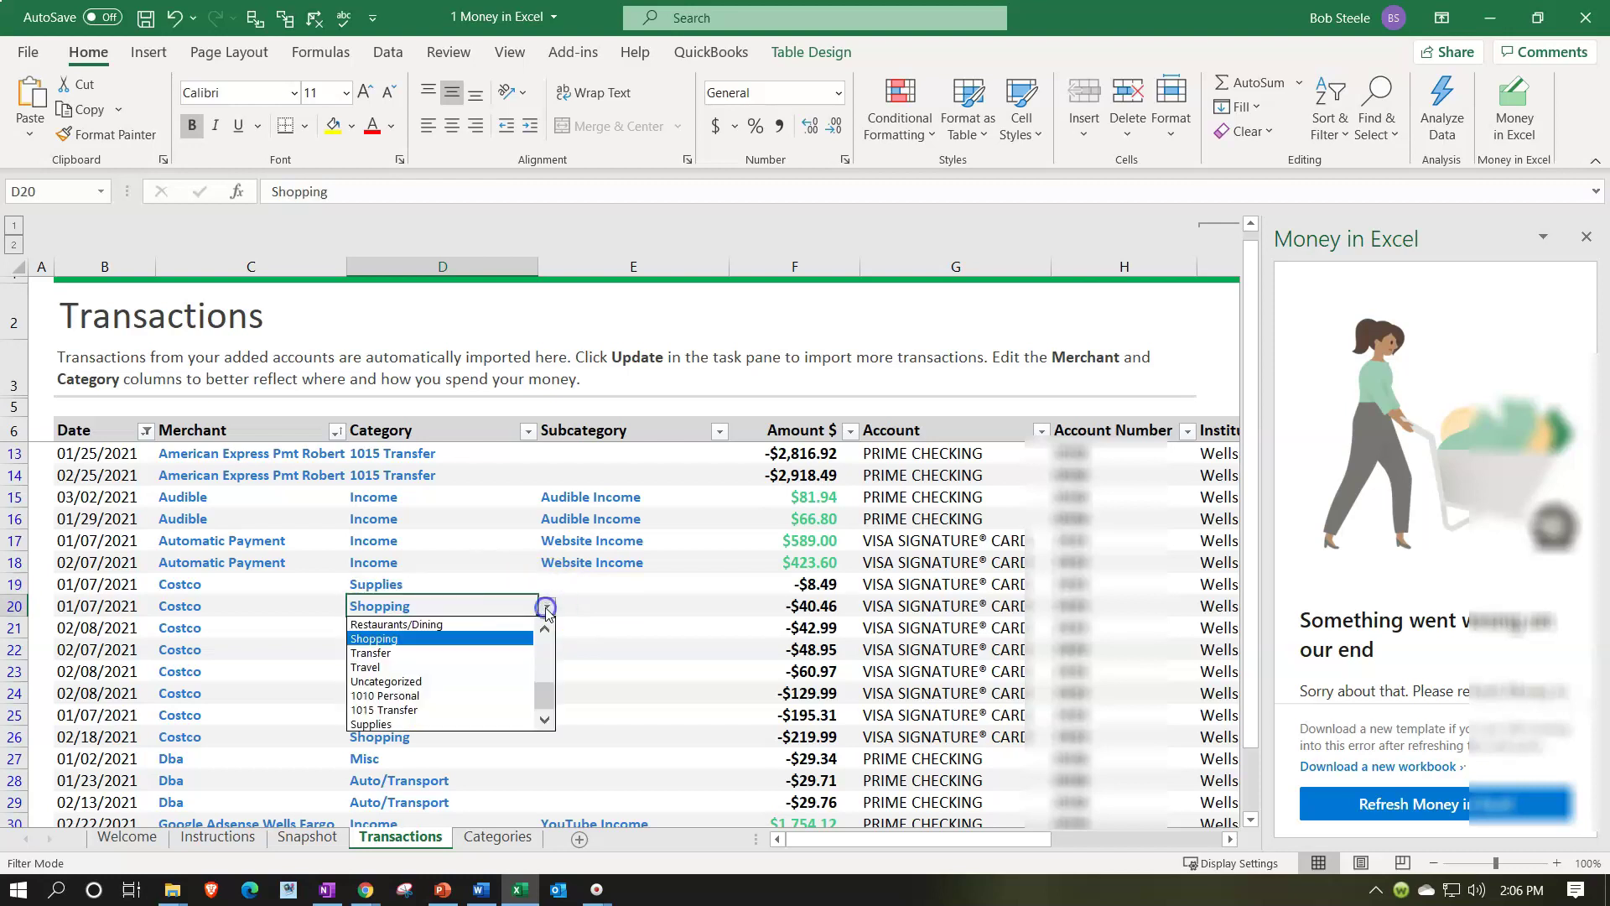
{"action": "left_click", "coordinate": [424, 721]}
{"action": "left_click", "coordinate": [482, 629]}
{"action": "left_click", "coordinate": [546, 628]}
{"action": "left_click", "coordinate": [430, 746]}
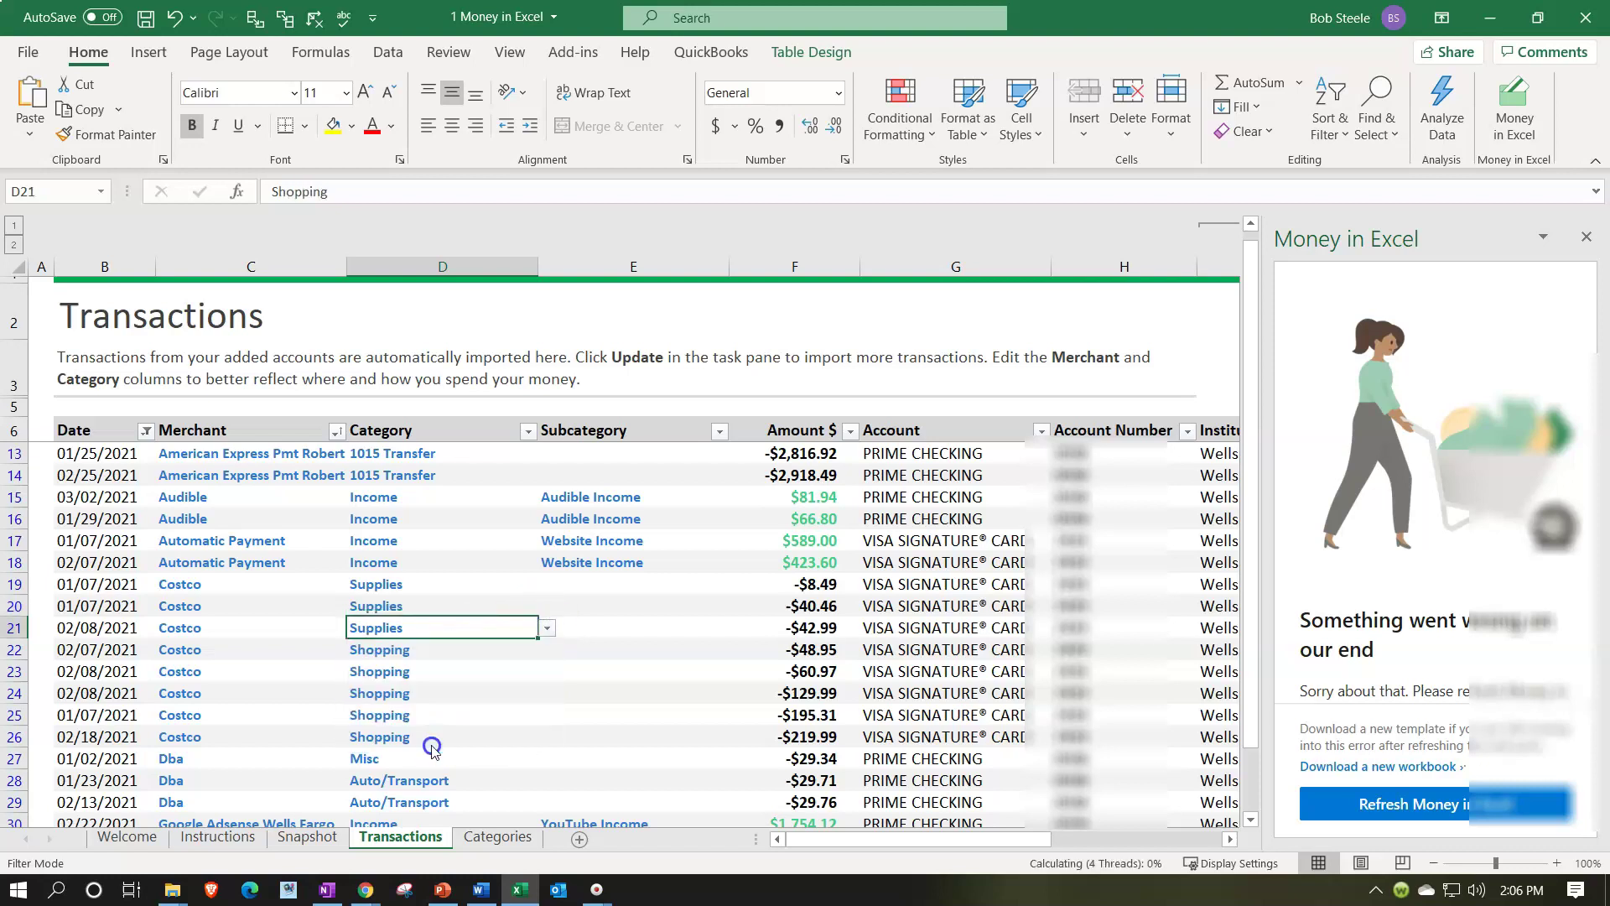
{"action": "left_click", "coordinate": [528, 651]}
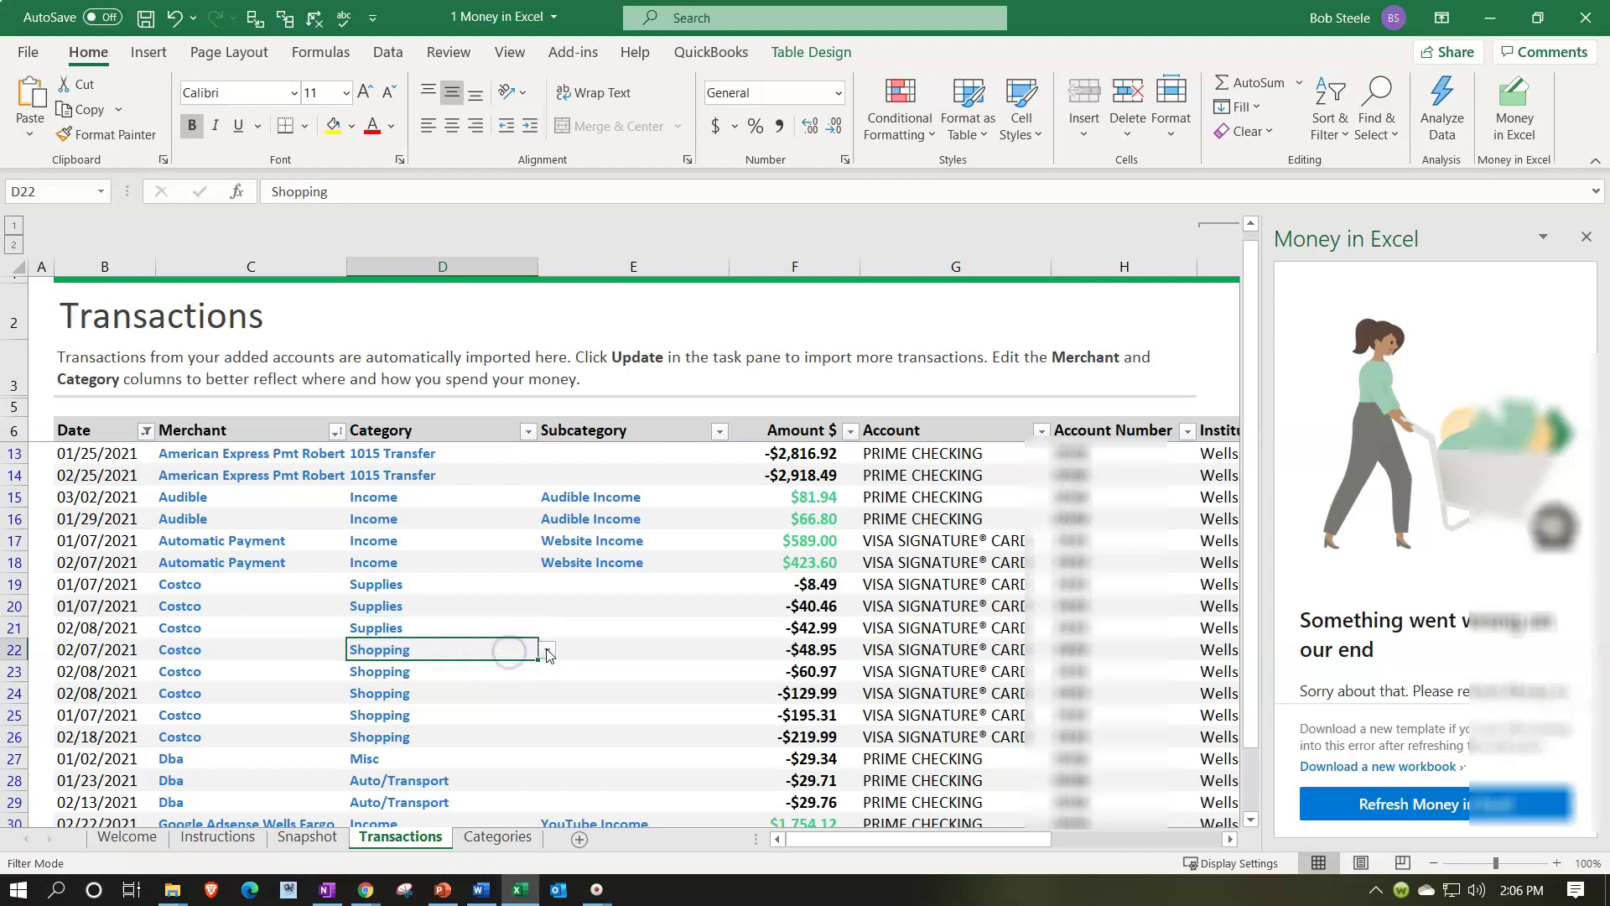
{"action": "left_click", "coordinate": [546, 650]}
{"action": "left_click", "coordinate": [429, 768]}
Change the remaining Costco rows, D23 through D26, to Supplies as well
{"action": "left_click", "coordinate": [461, 667]}
{"action": "left_click", "coordinate": [547, 672]}
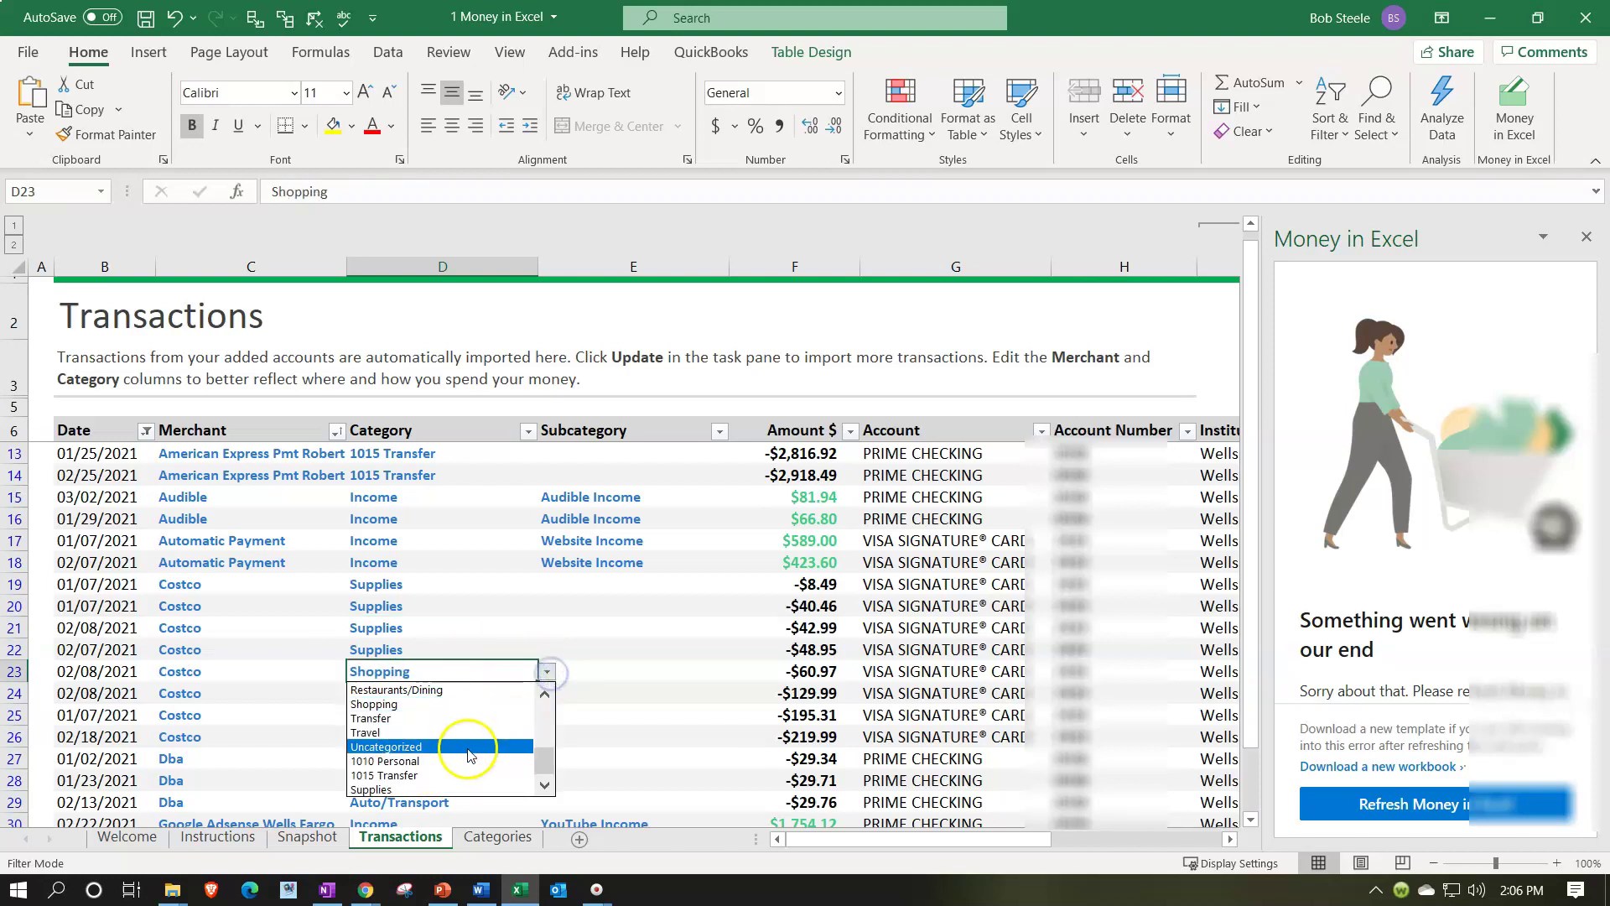
{"action": "left_click", "coordinate": [444, 789]}
{"action": "left_click", "coordinate": [495, 692]}
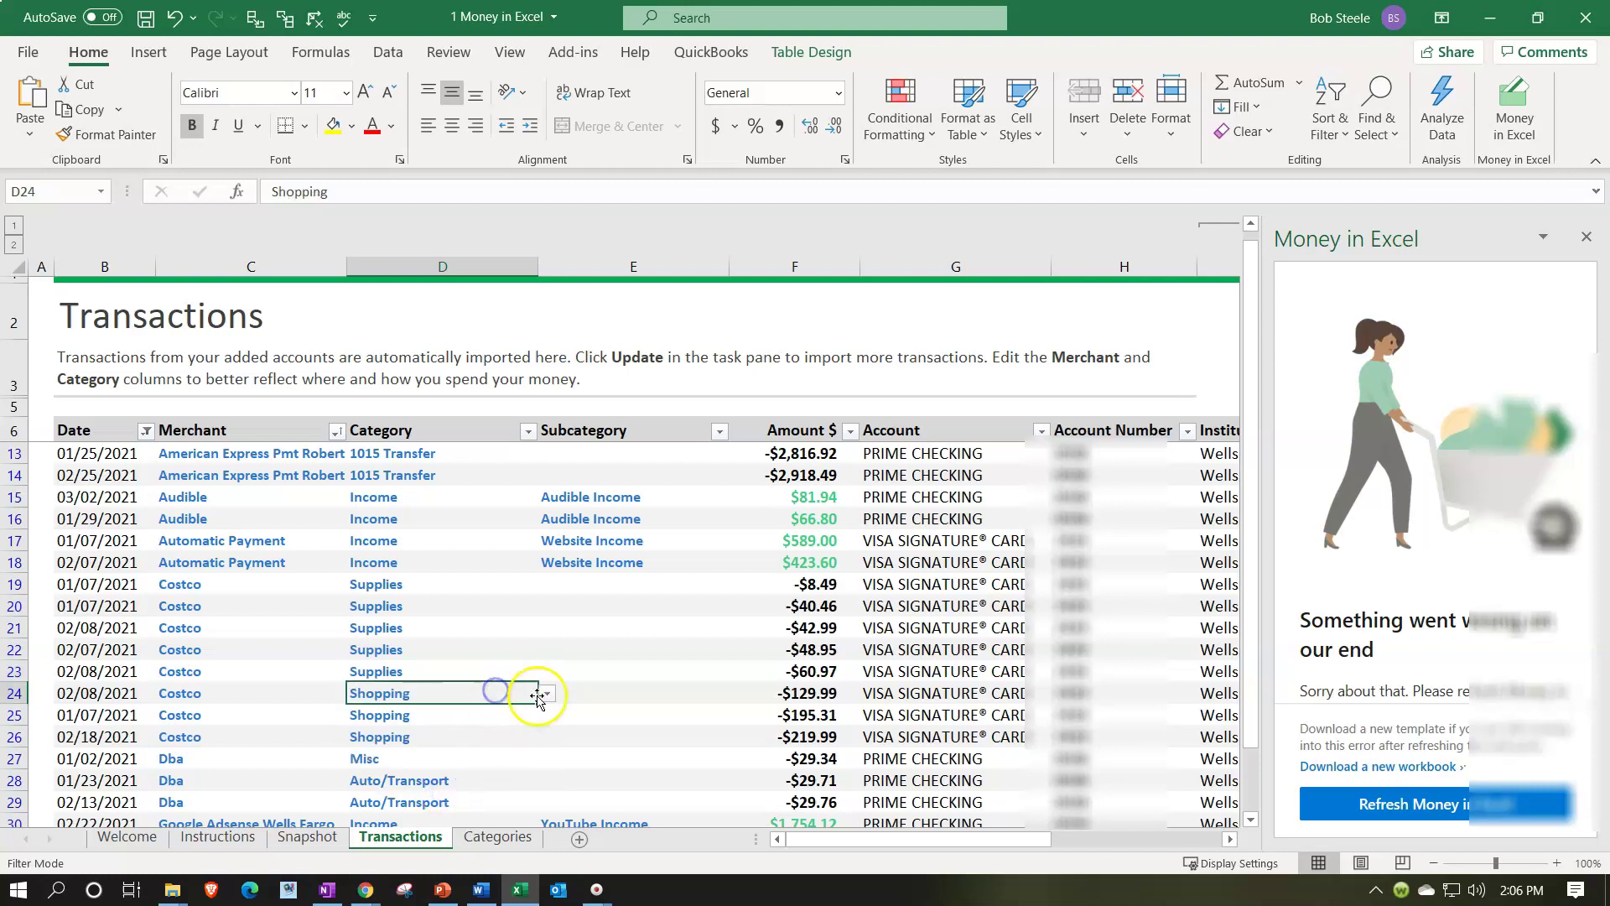
{"action": "left_click", "coordinate": [546, 694]}
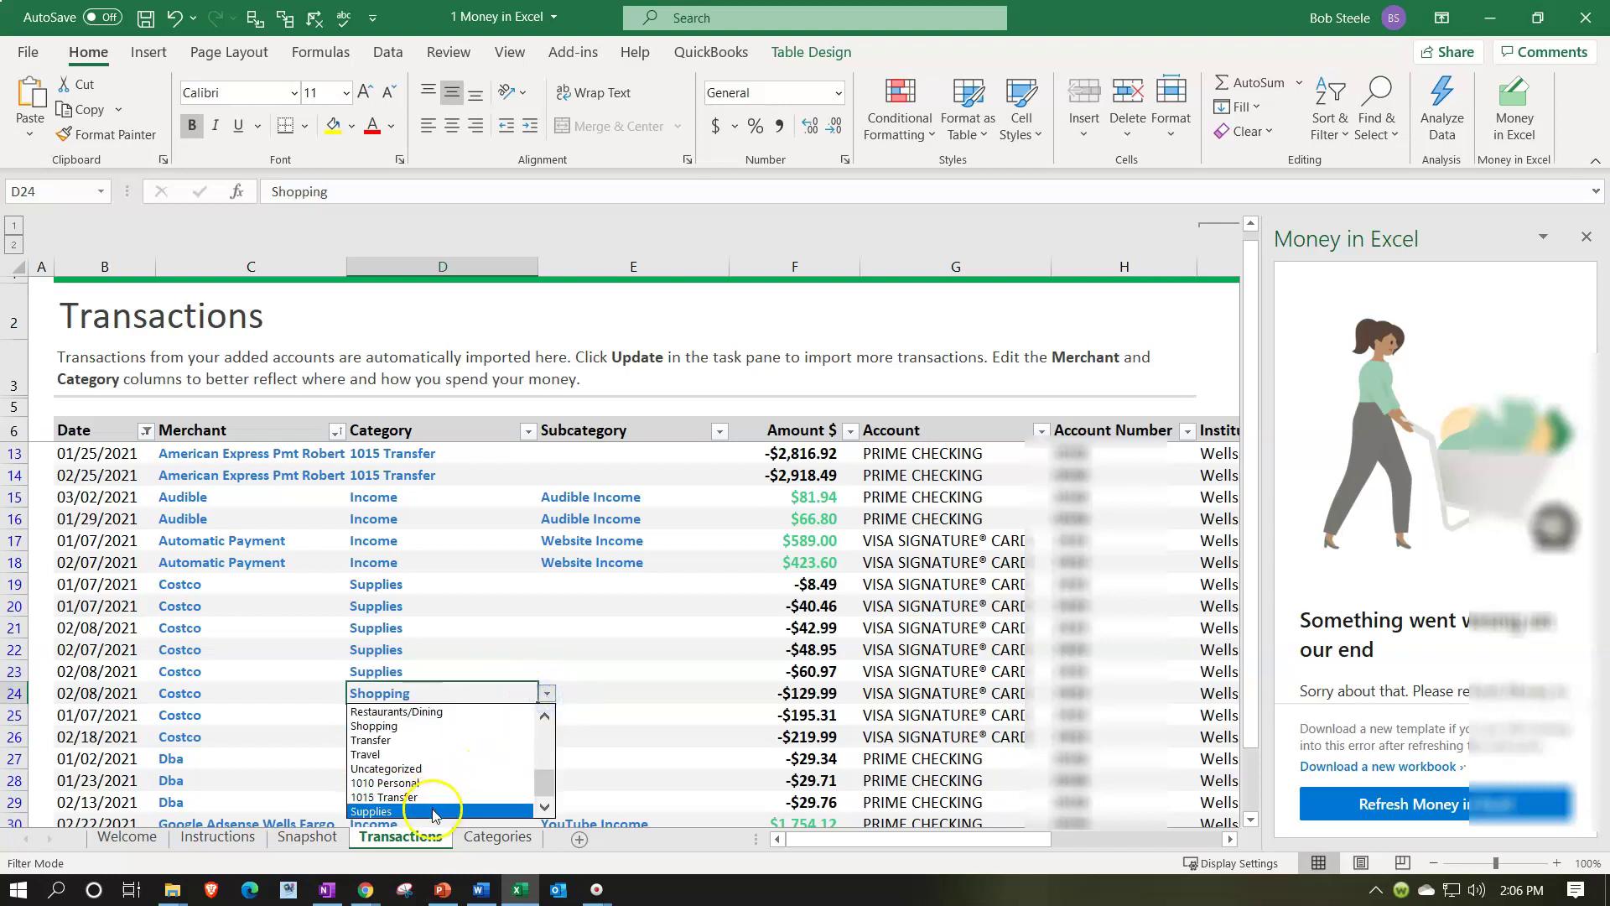
{"action": "left_click", "coordinate": [444, 811]}
{"action": "left_click", "coordinate": [435, 718]}
{"action": "left_click", "coordinate": [545, 720]}
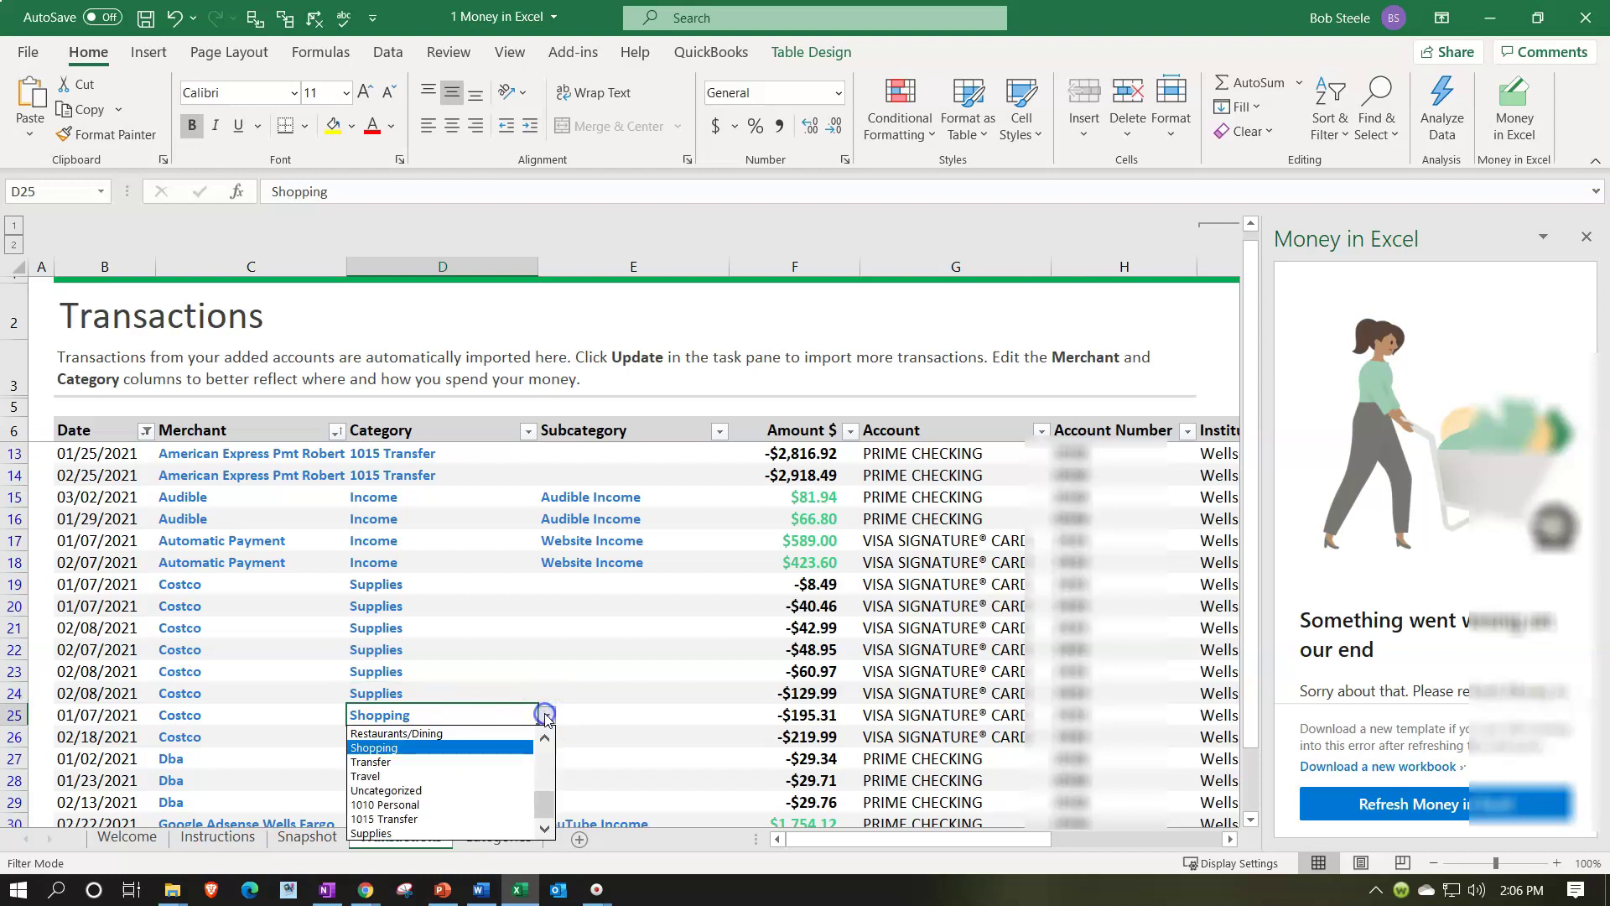
{"action": "left_click", "coordinate": [436, 831]}
{"action": "left_click", "coordinate": [443, 748]}
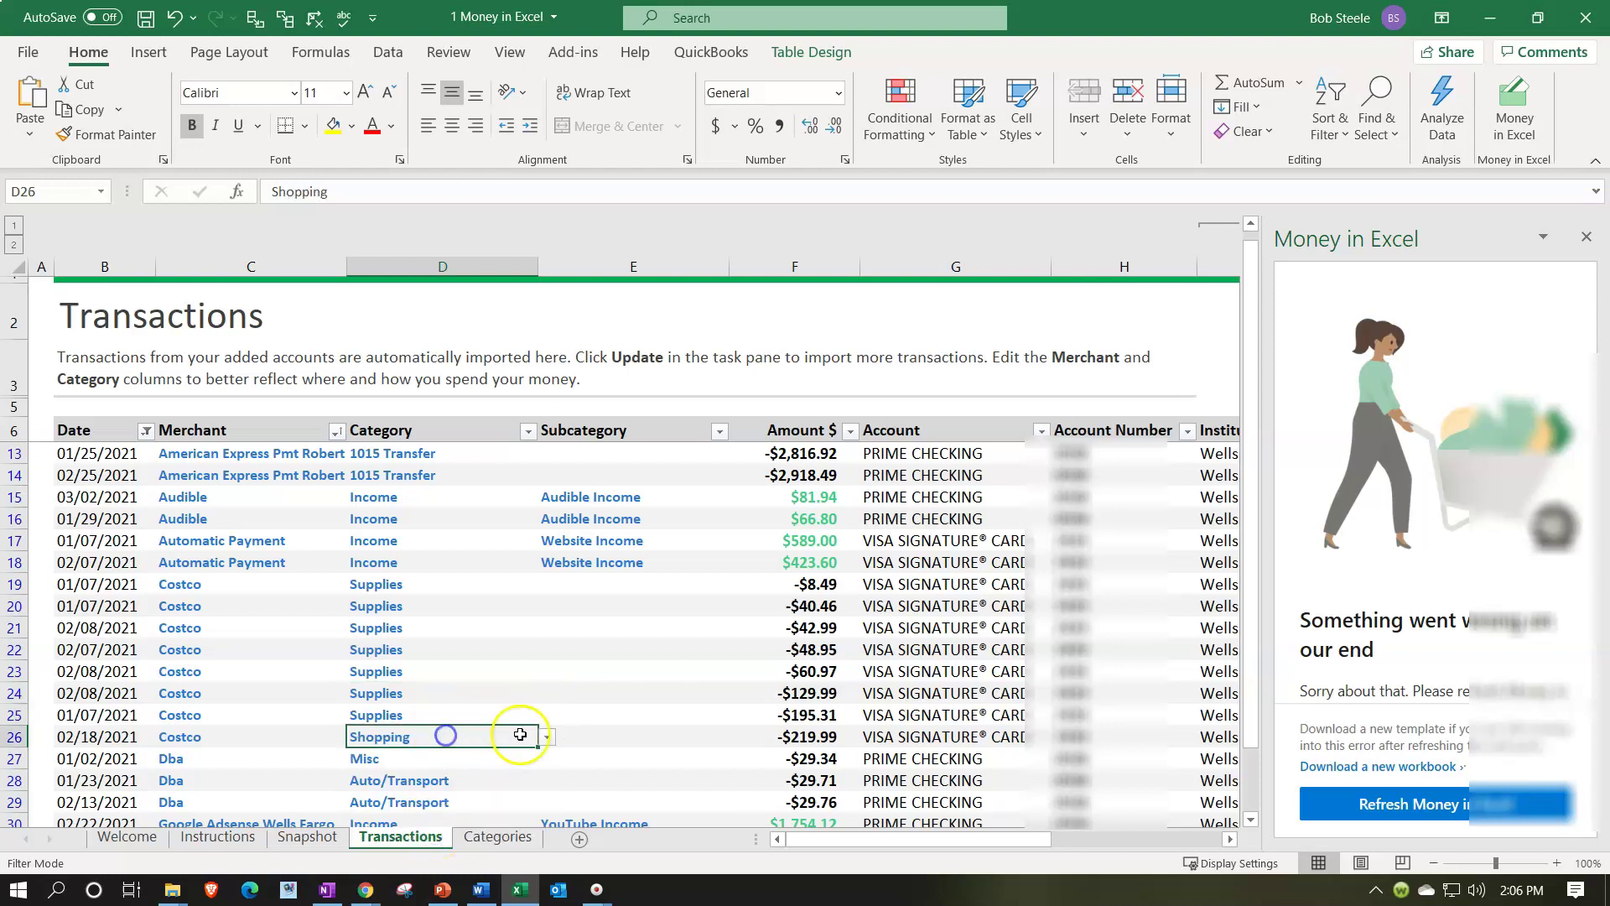
{"action": "left_click", "coordinate": [546, 737]}
{"action": "left_click", "coordinate": [468, 855]}
{"action": "scroll", "coordinate": [575, 658], "scroll_direction": "down", "scroll_amount": 2}
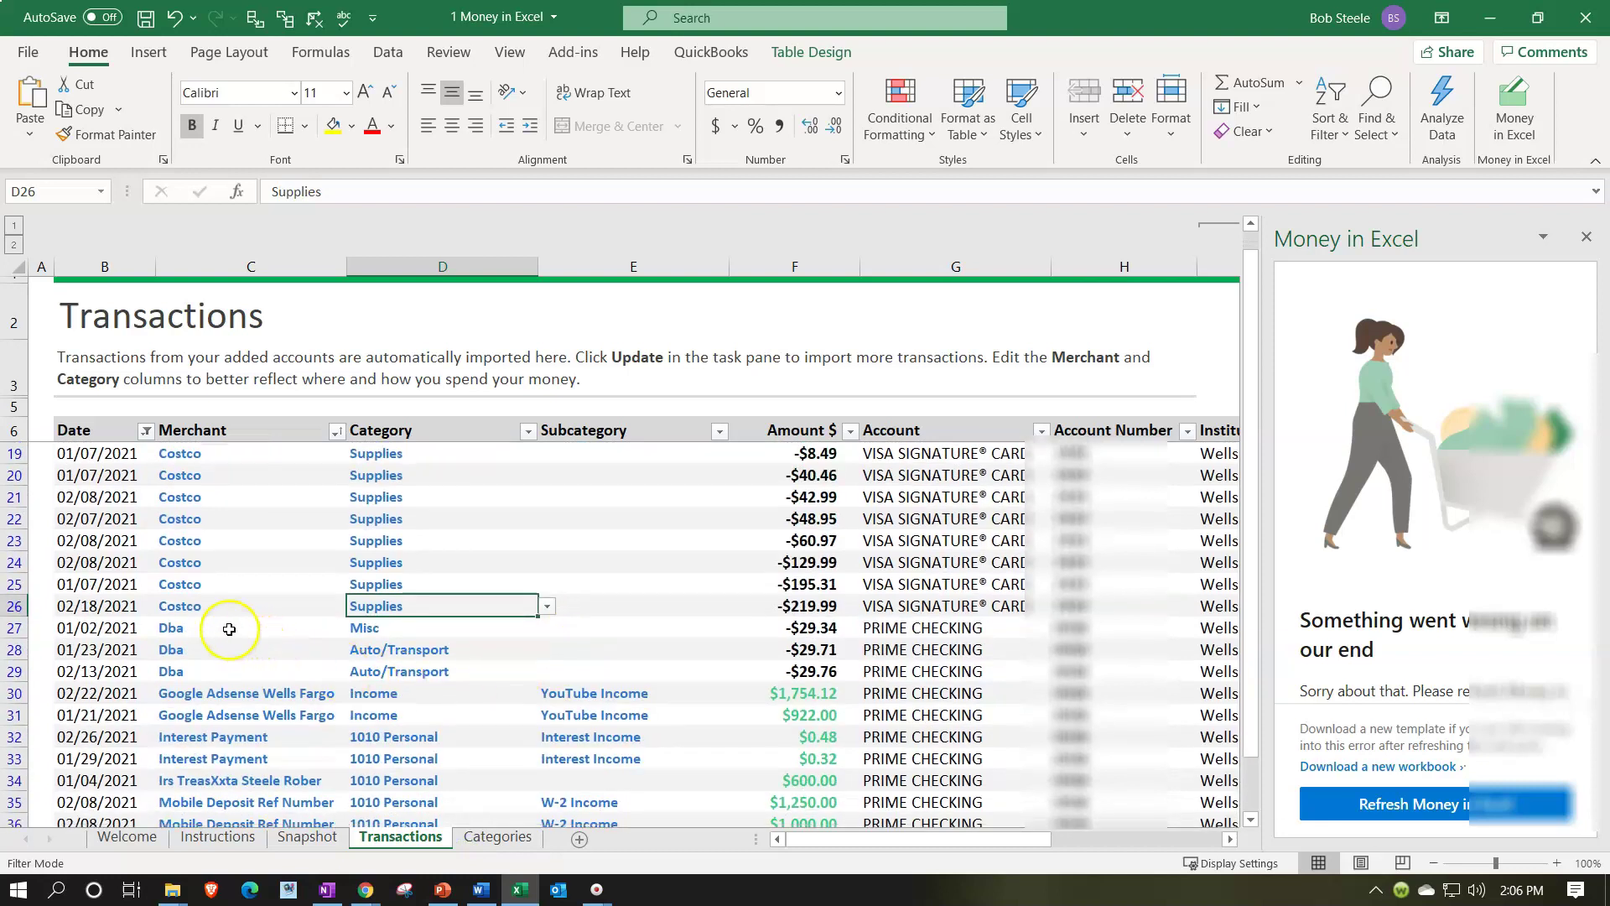
{"action": "left_click", "coordinate": [225, 629]}
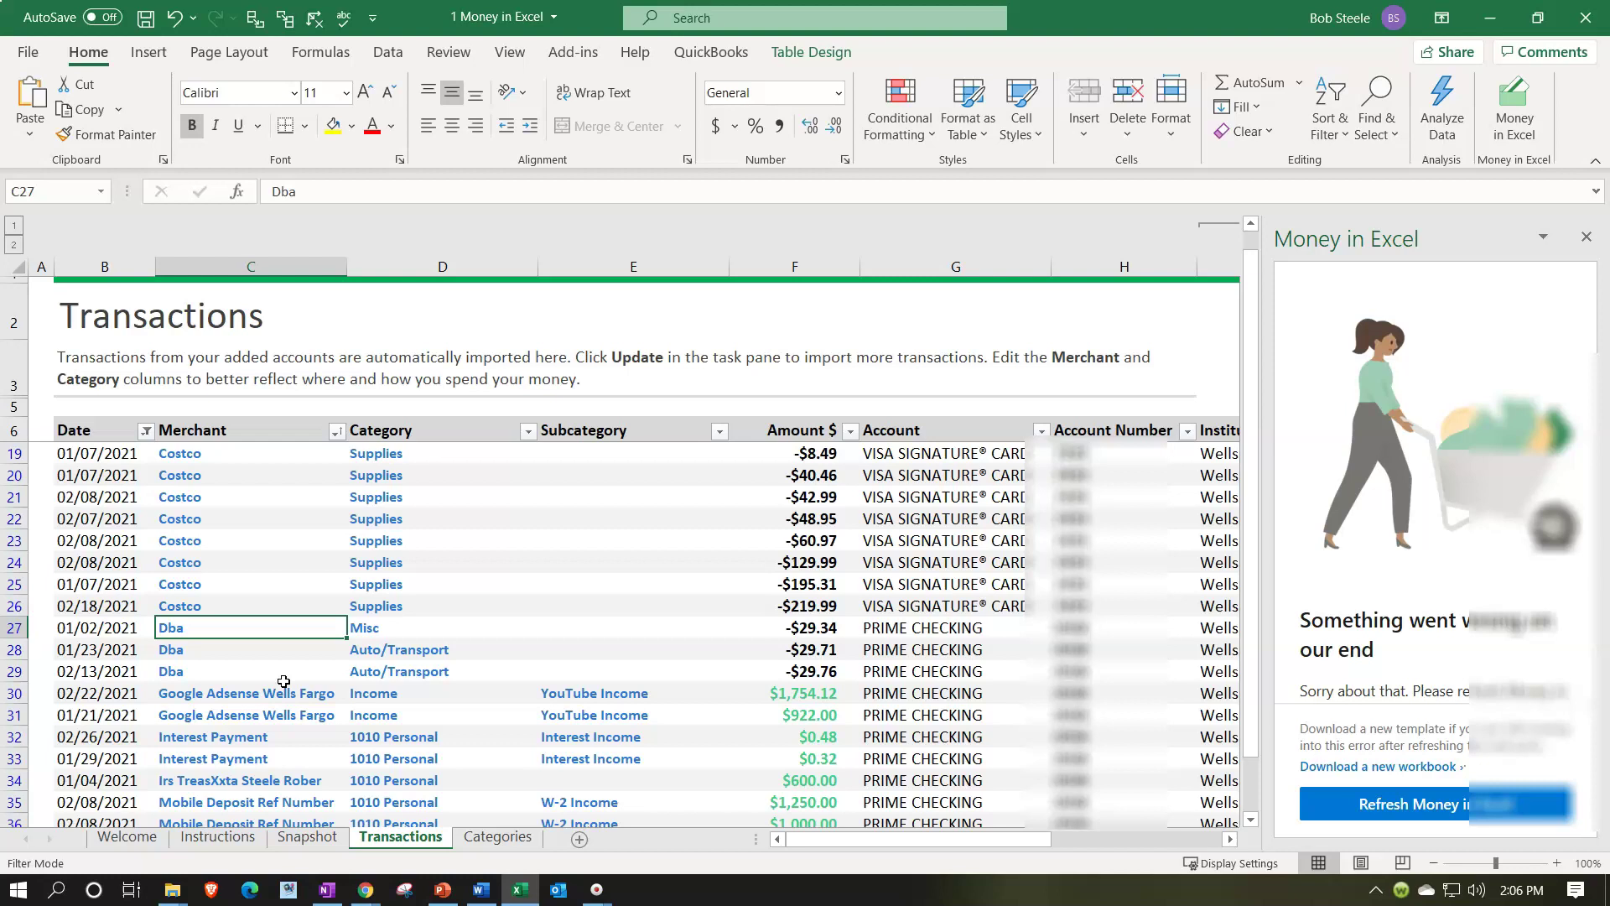
Rename row 27's Dba merchant to ABC and set its category to 1010 Personal
{"action": "scroll", "coordinate": [284, 682], "scroll_direction": "down", "scroll_amount": 1}
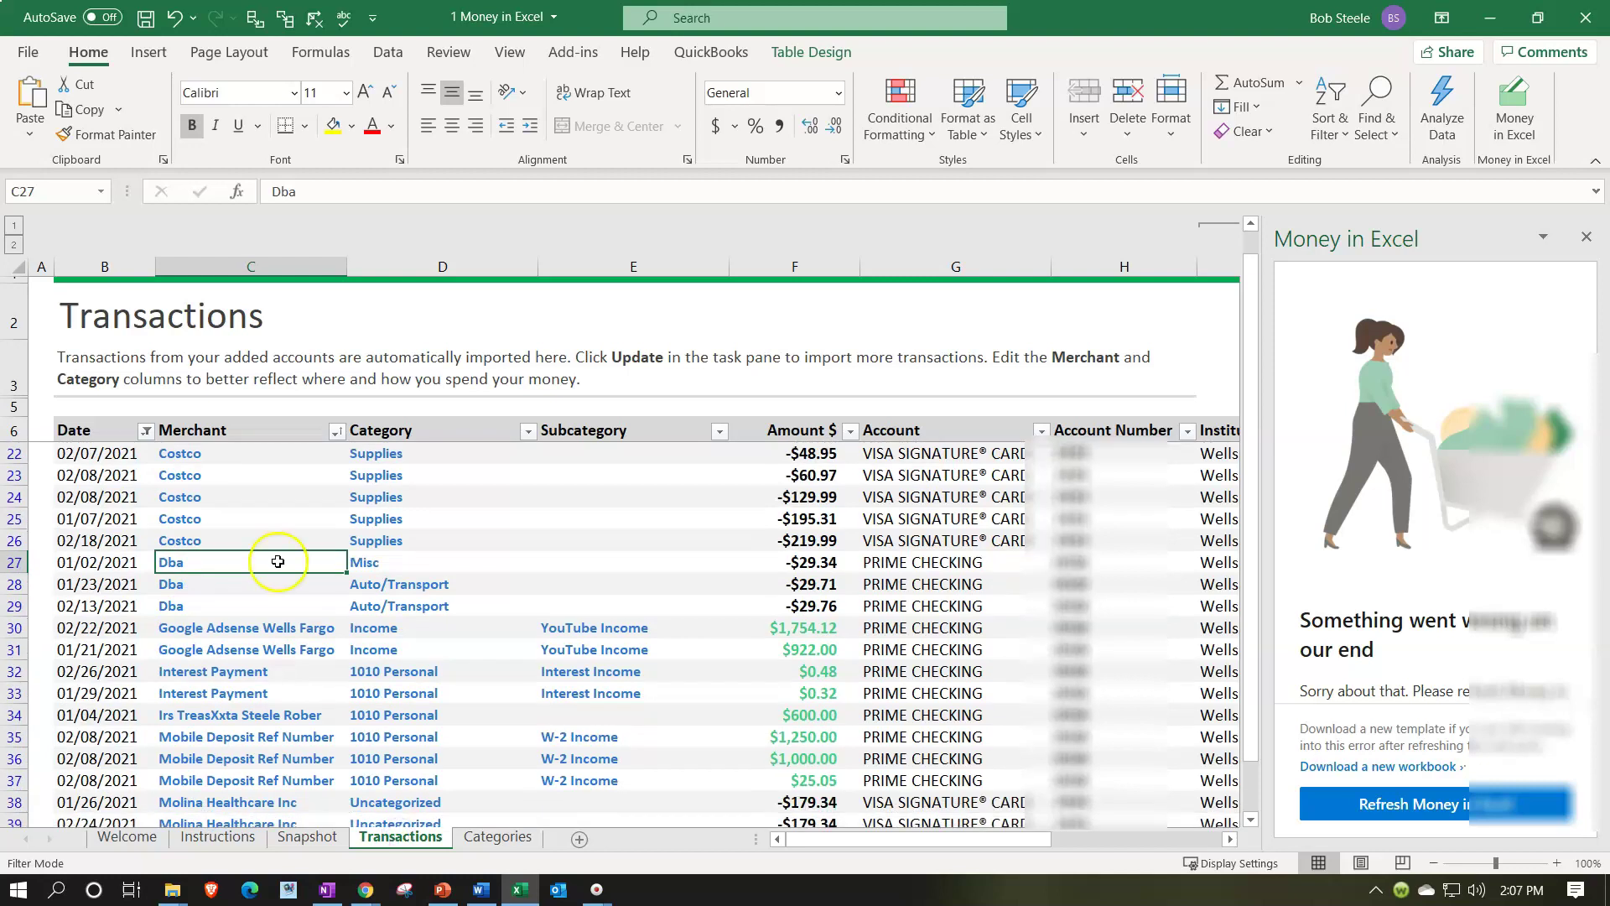
{"action": "type", "text": "Per"}
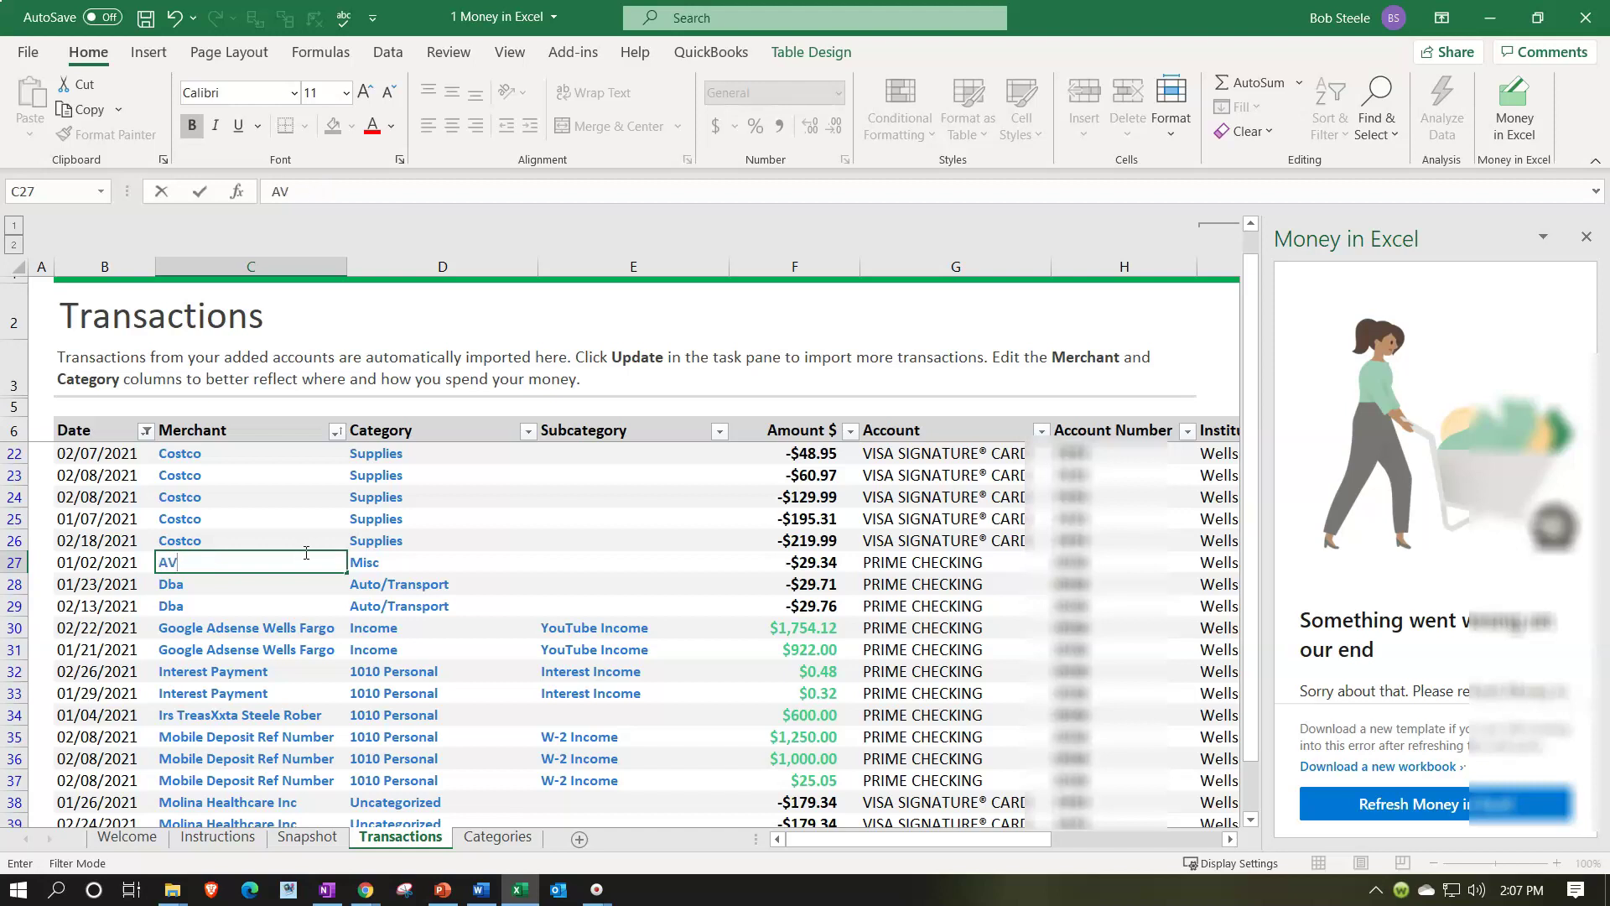
{"action": "key", "text": "Tab"}
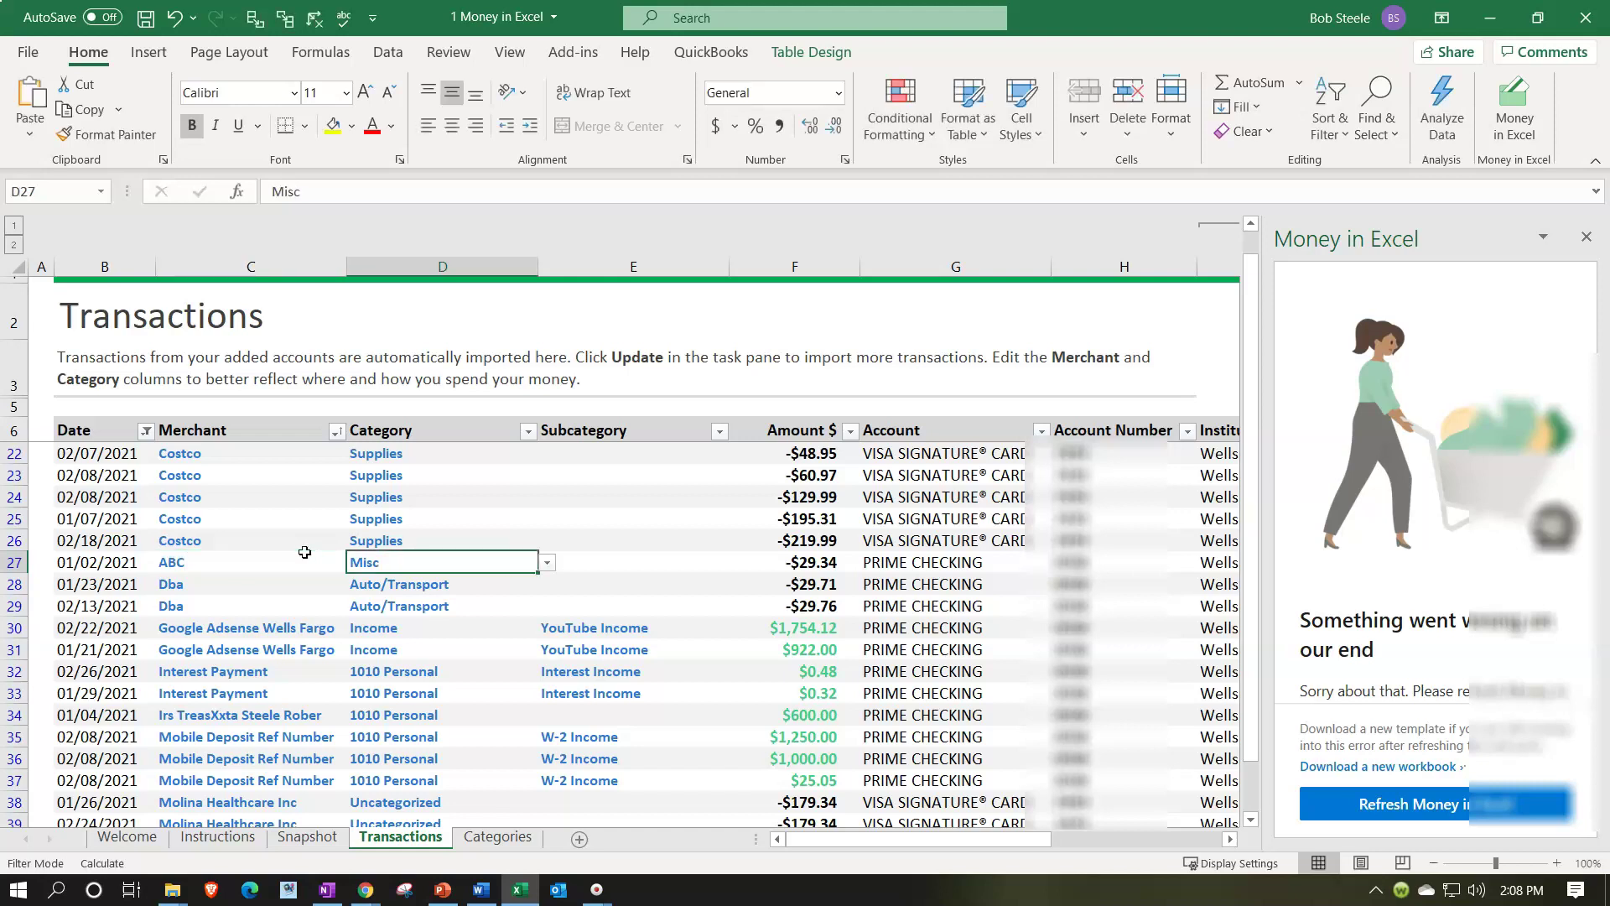
{"action": "left_click", "coordinate": [547, 562]}
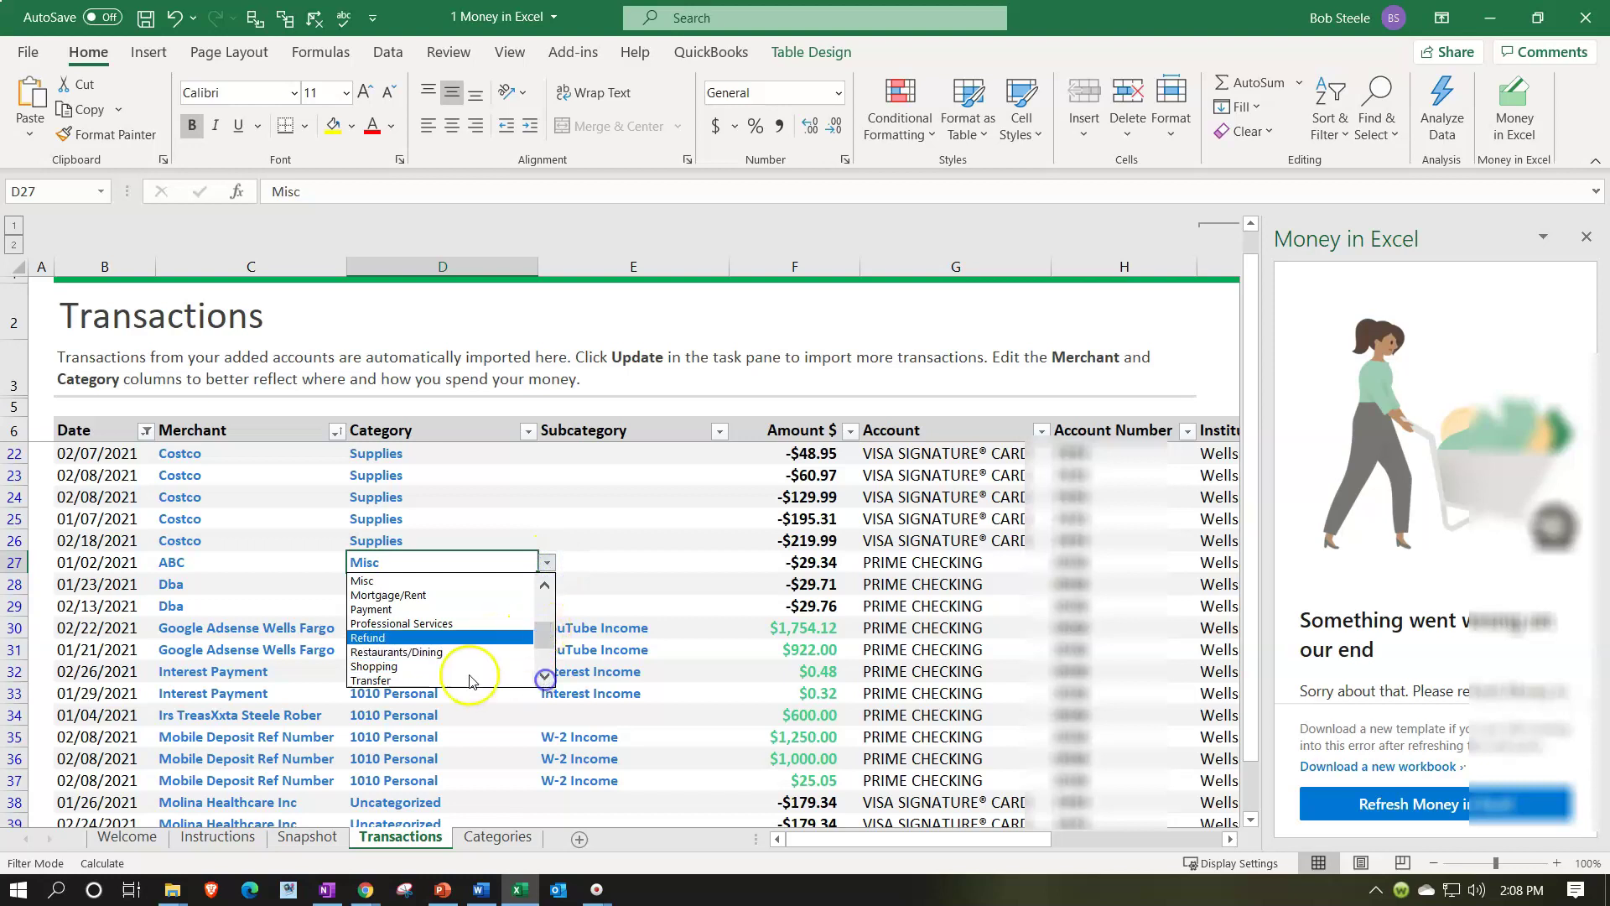
{"action": "scroll", "coordinate": [470, 666], "scroll_direction": "down", "scroll_amount": 2}
{"action": "left_click", "coordinate": [453, 655]}
{"action": "left_click", "coordinate": [597, 564]}
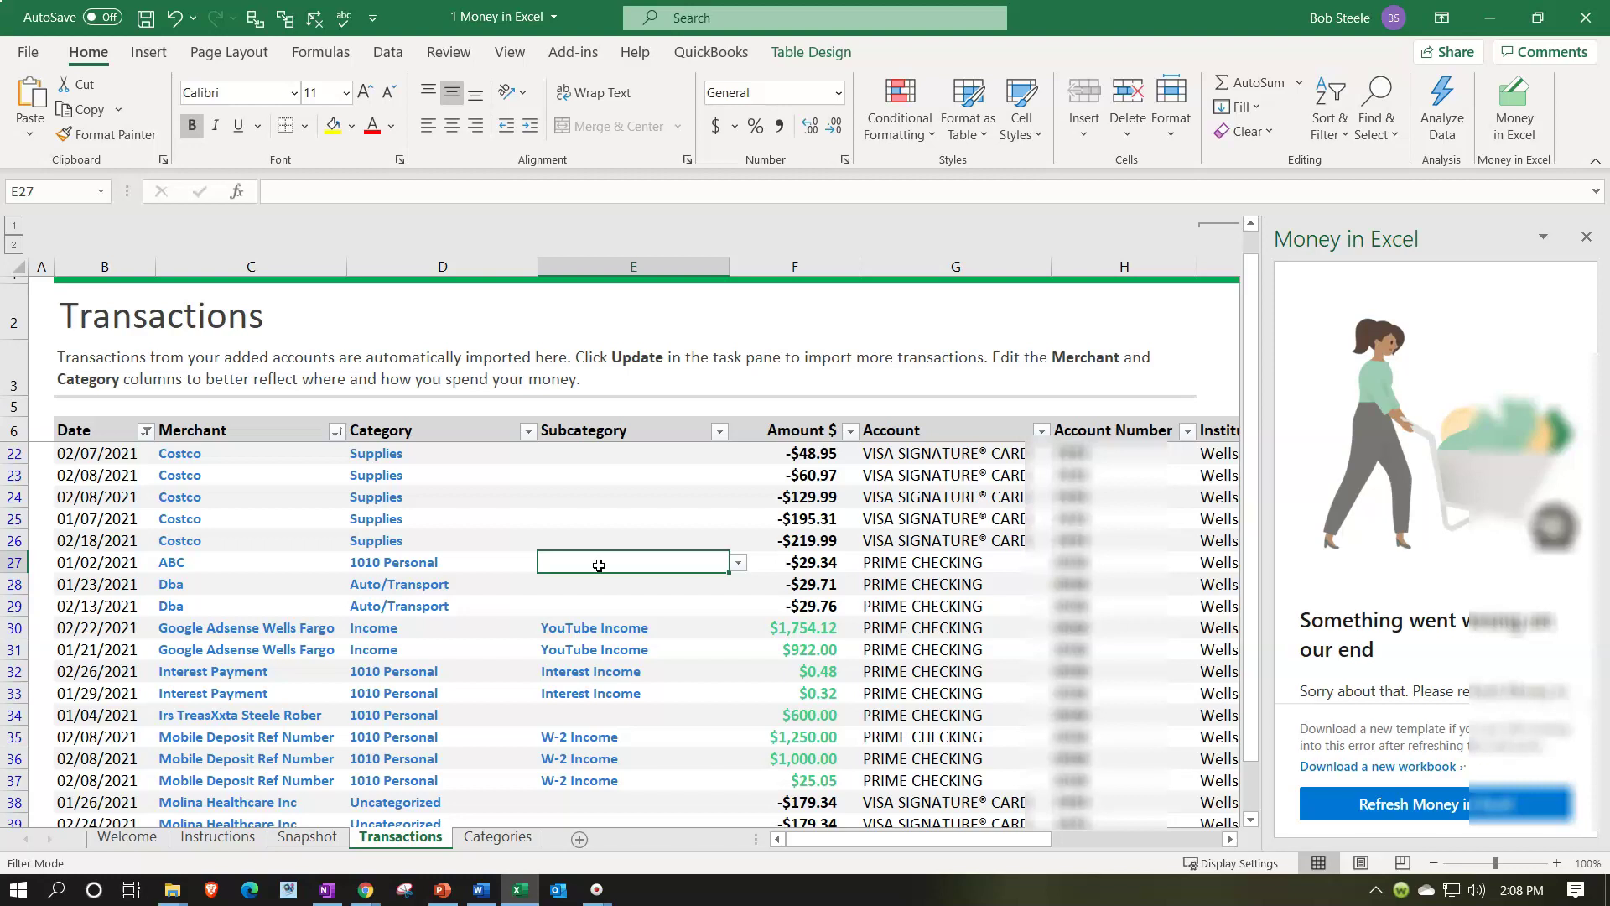
{"action": "left_click", "coordinate": [497, 836]}
{"action": "left_click", "coordinate": [689, 529]}
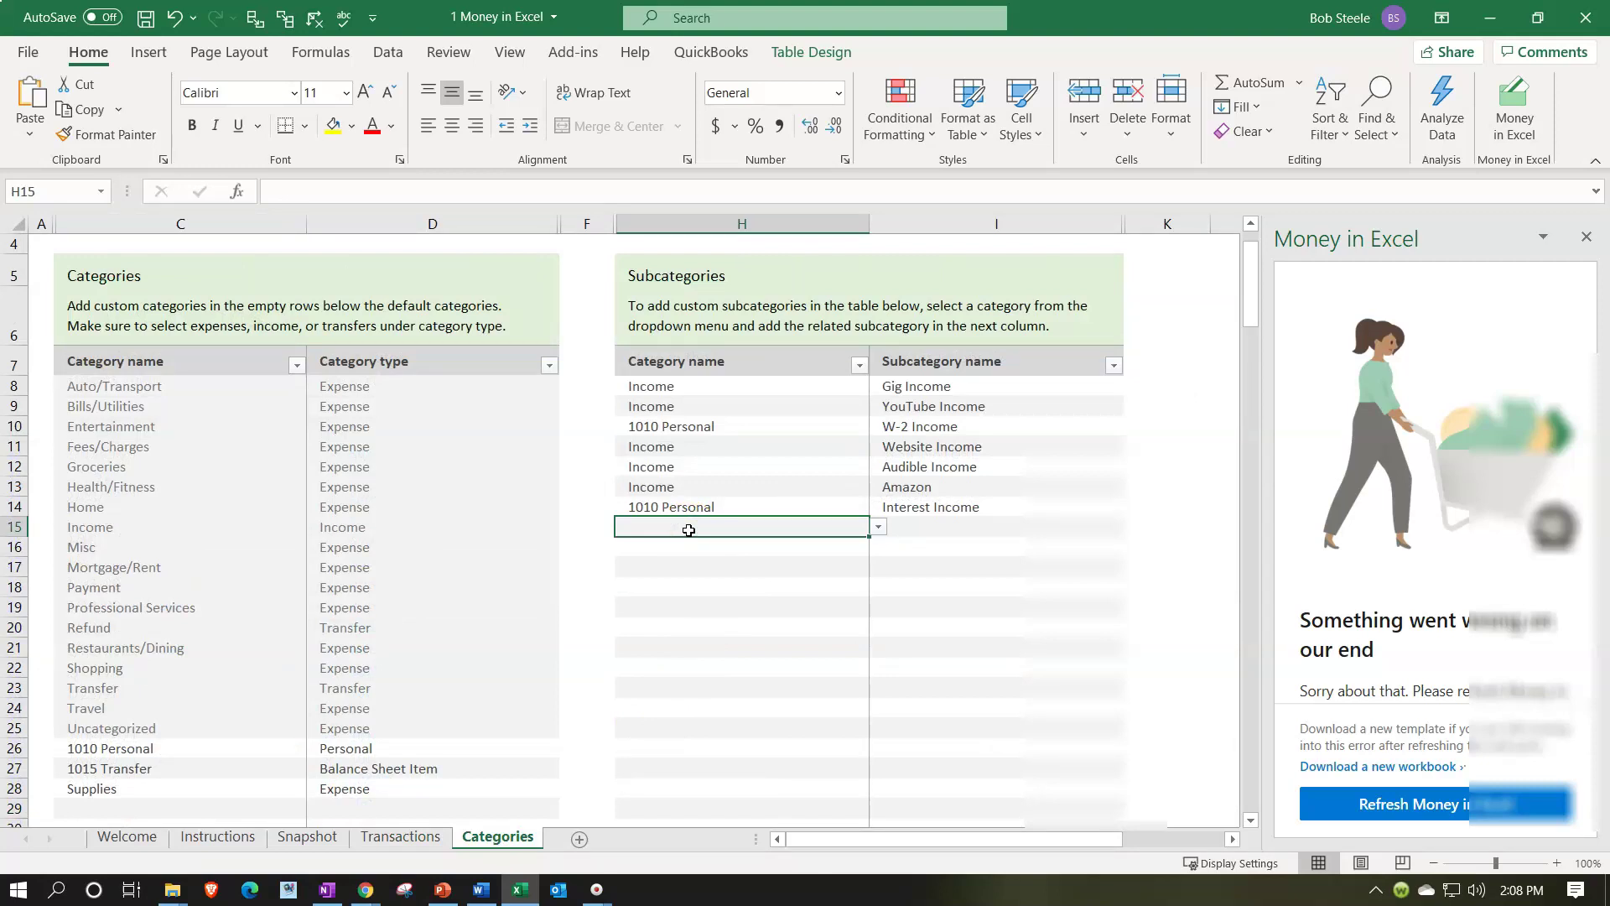
Add a 1010 Personal / Fast Food pair in row 15 of the Subcategories table
{"action": "type", "text": "Per"}
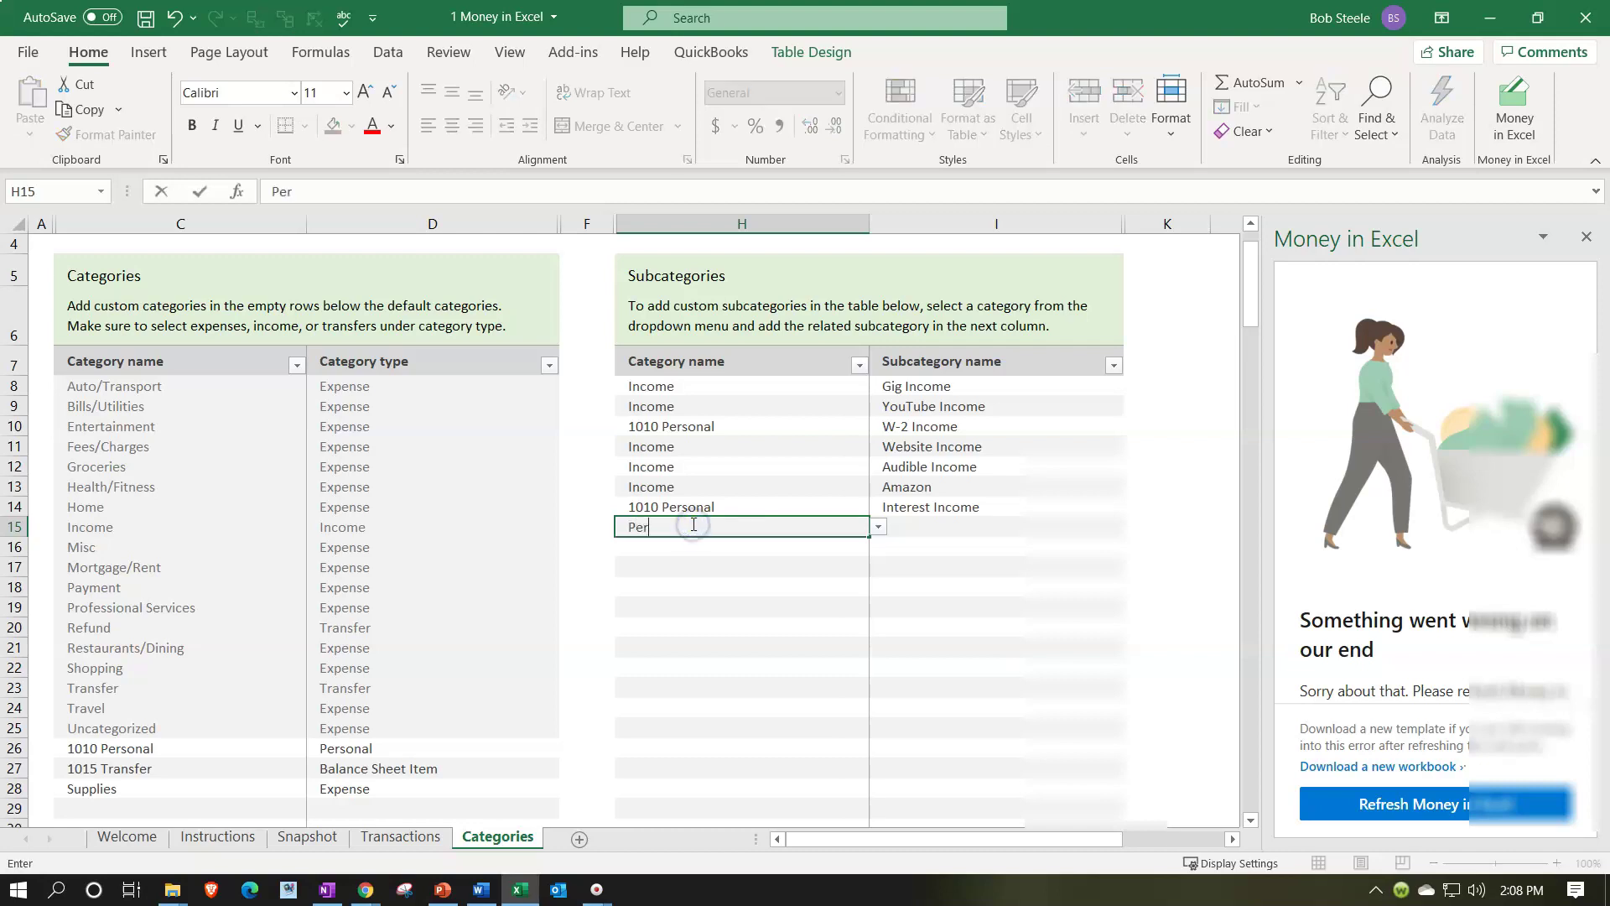
{"action": "left_click", "coordinate": [889, 527]}
{"action": "left_click", "coordinate": [1017, 418]}
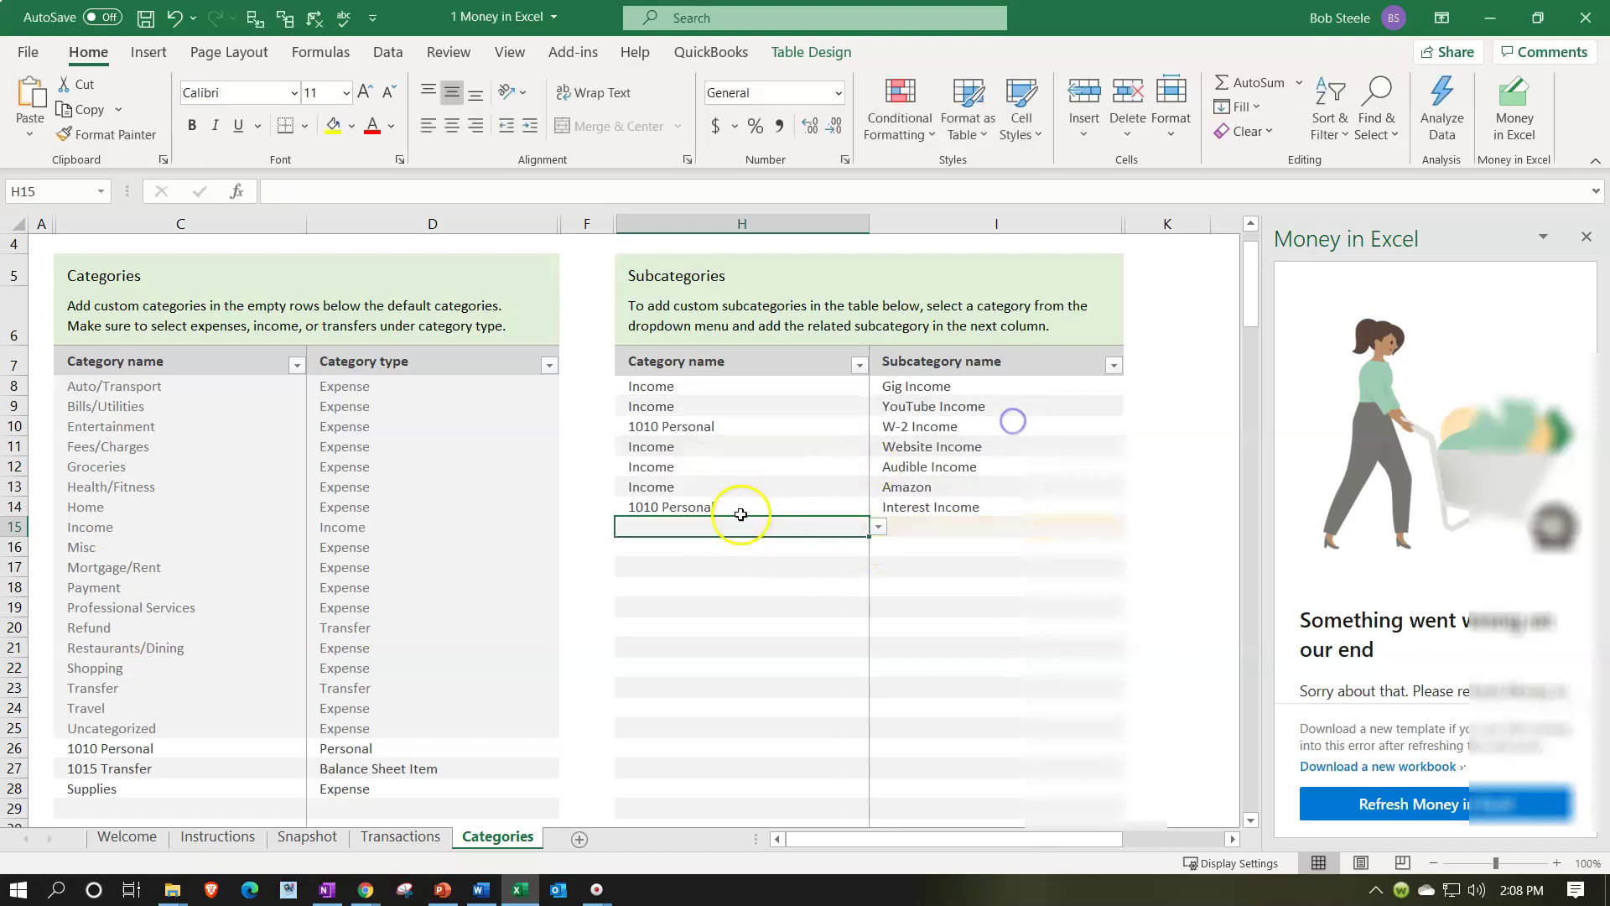
{"action": "left_click", "coordinate": [878, 526]}
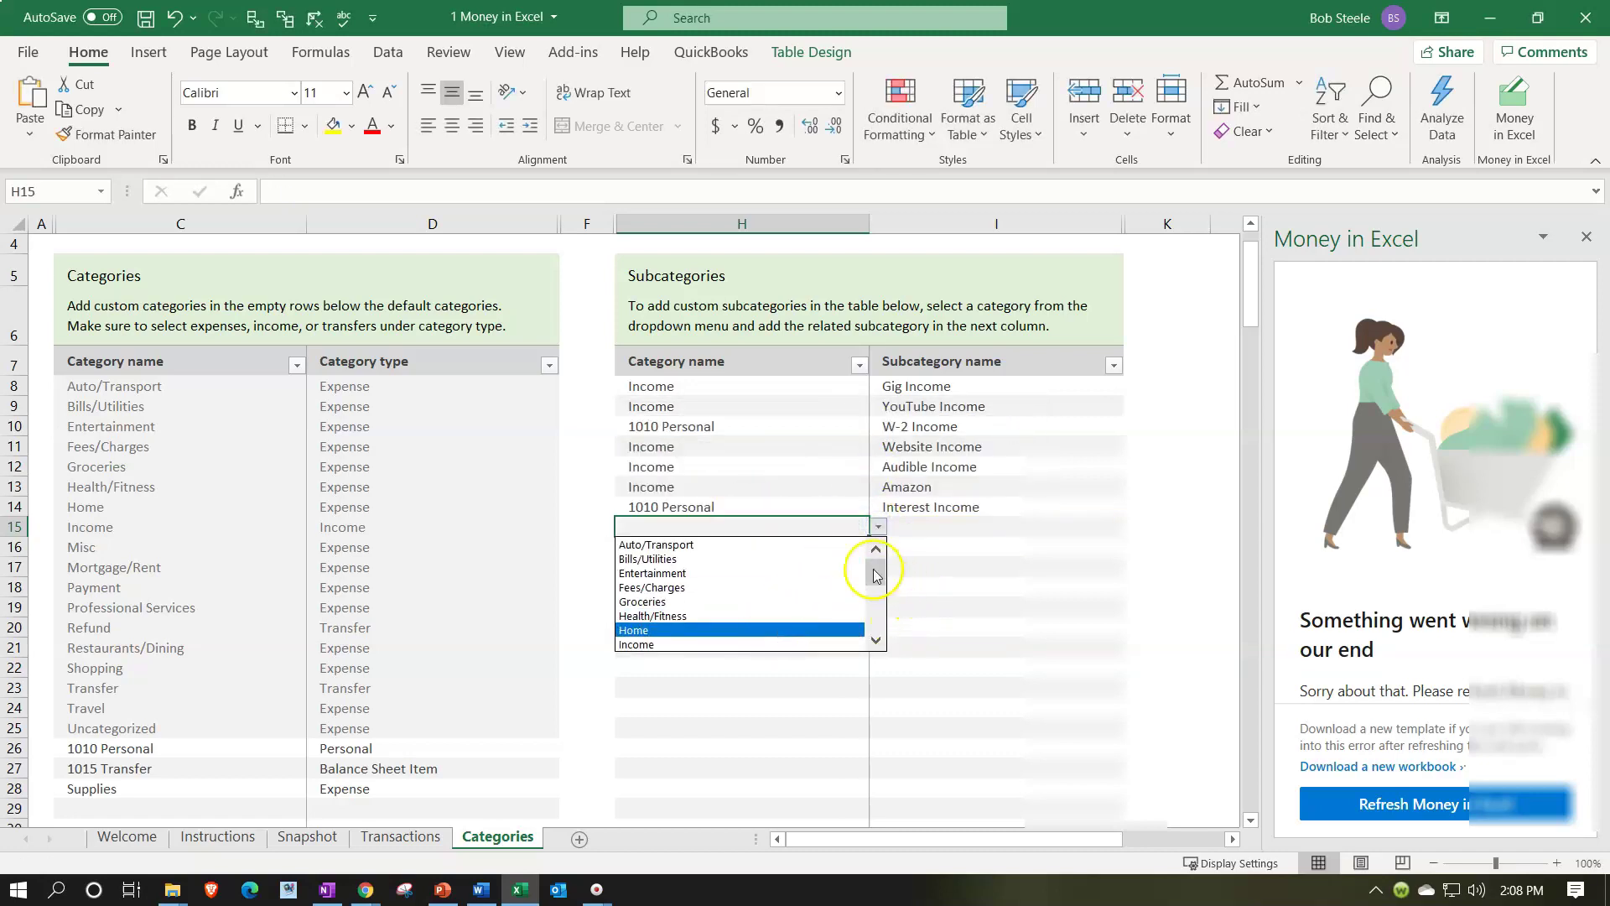
{"action": "left_click_drag", "start_coordinate": [875, 572], "coordinate": [877, 671]}
{"action": "left_click", "coordinate": [725, 621]}
{"action": "left_click", "coordinate": [920, 518]}
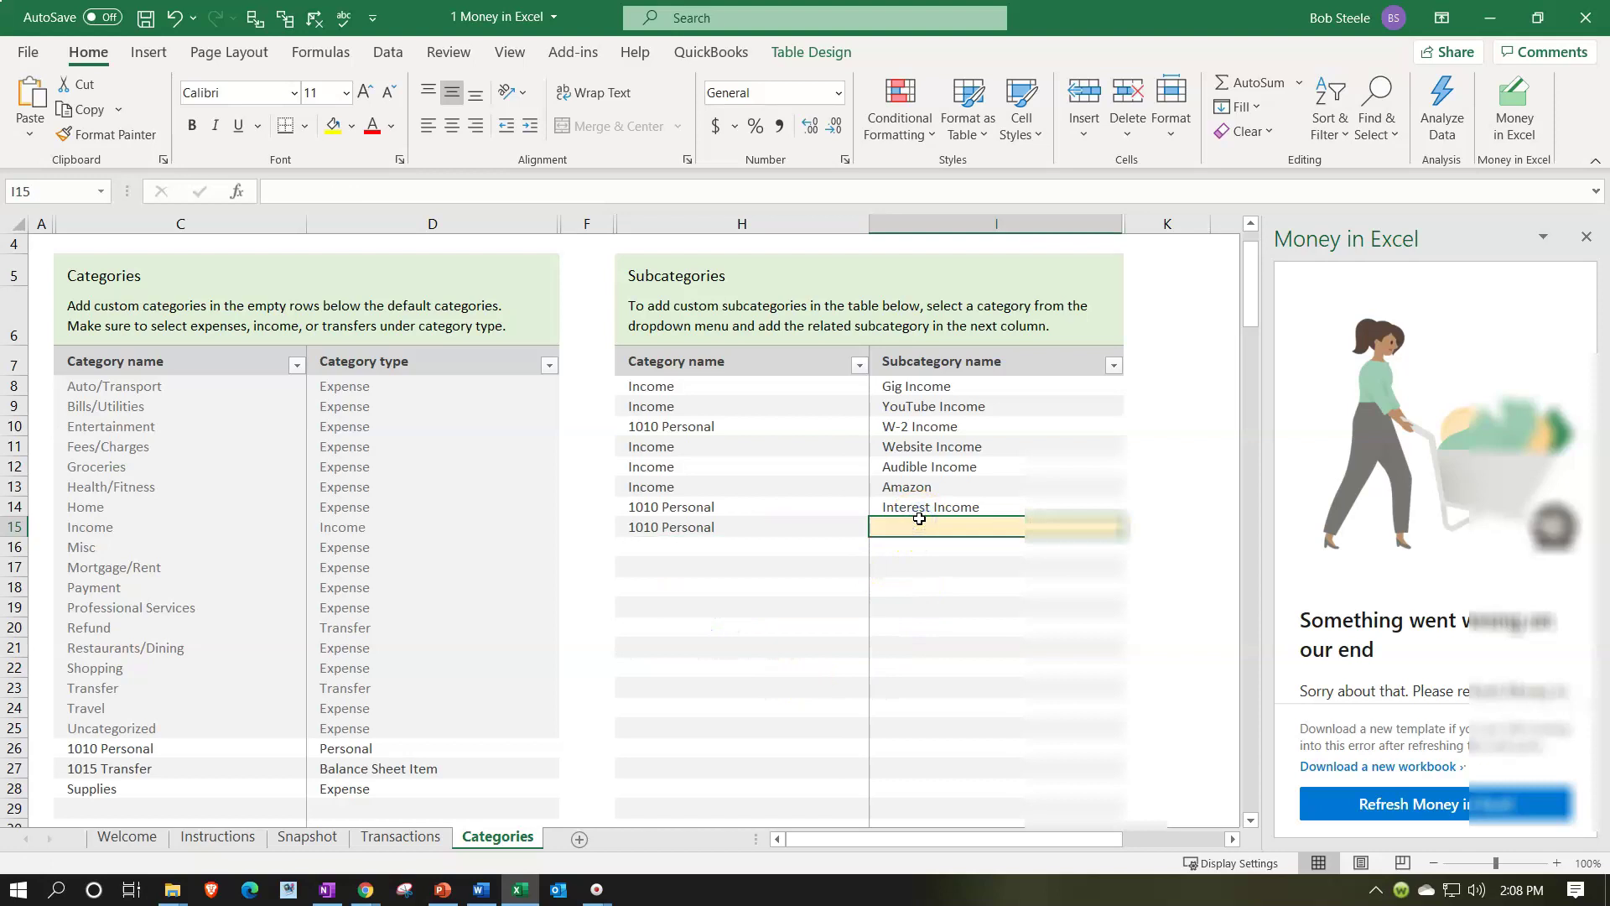
{"action": "type", "text": "Fast Food"}
{"action": "key", "text": "Tab"}
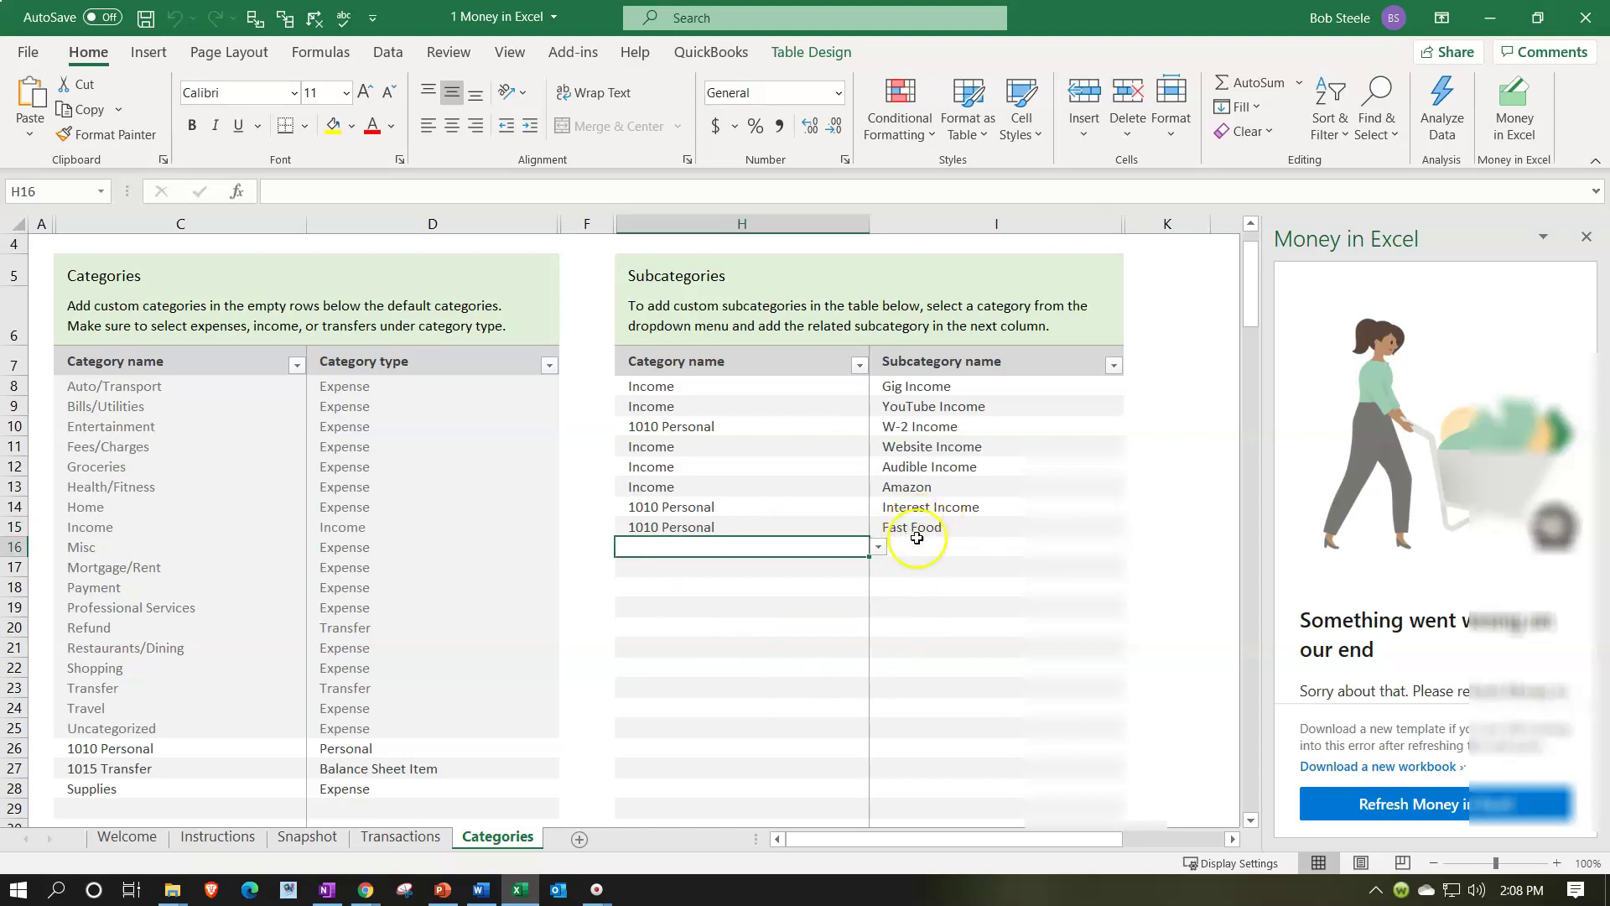
{"action": "left_click", "coordinate": [400, 836]}
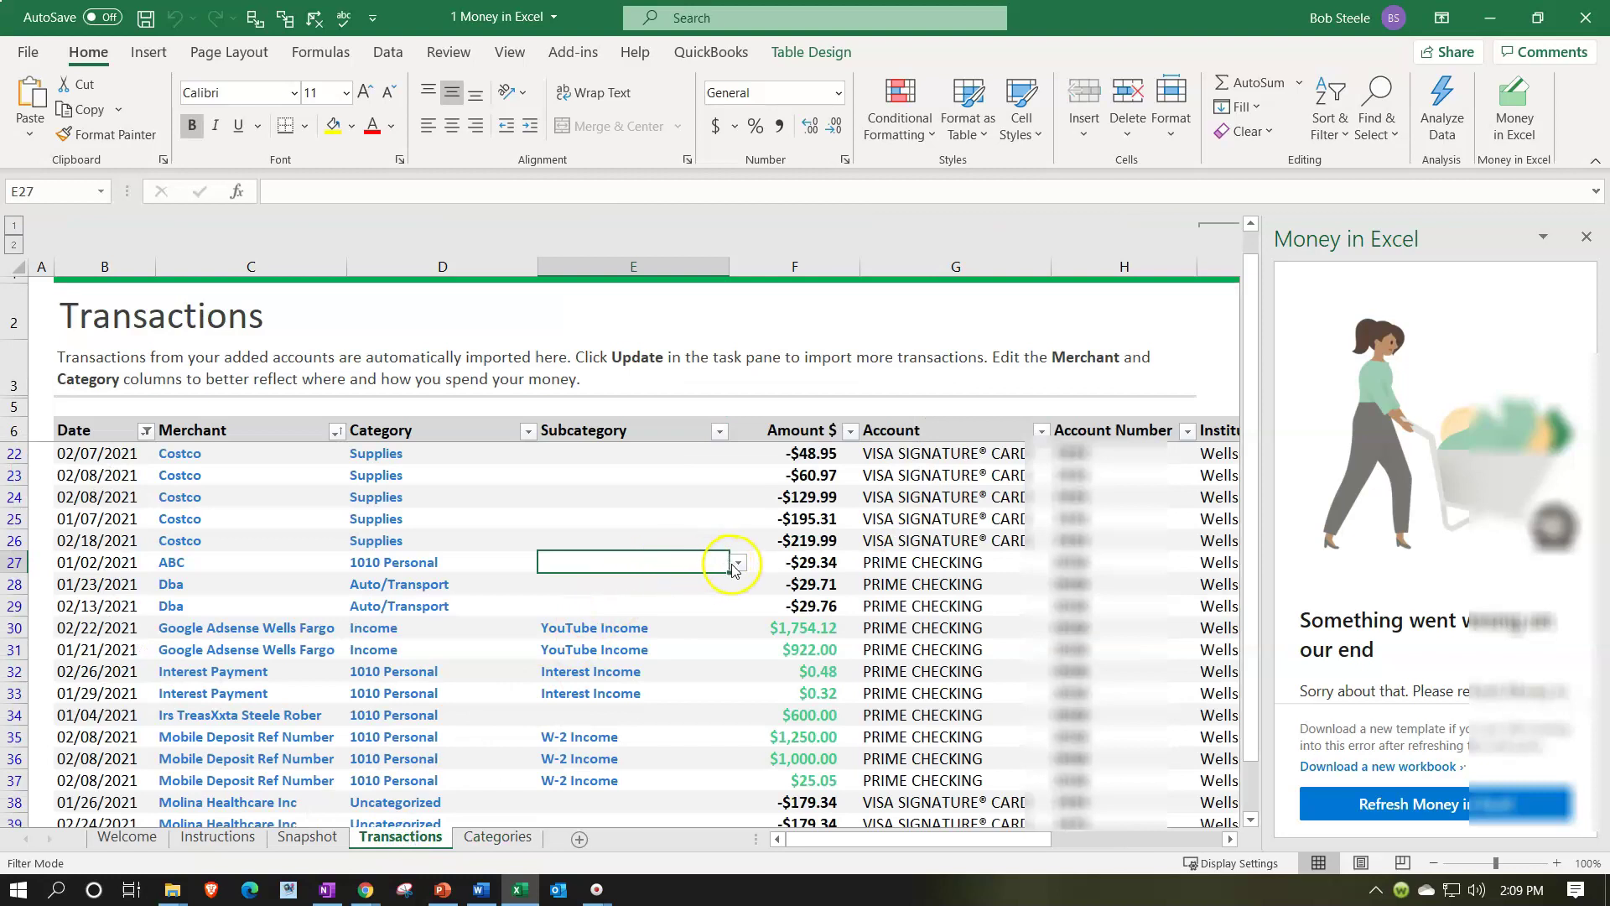
Give row 27 the Fast Food subcategory and set row 28 to 1010 Personal / Fast Food
{"action": "left_click", "coordinate": [737, 563]}
{"action": "left_click", "coordinate": [577, 607]}
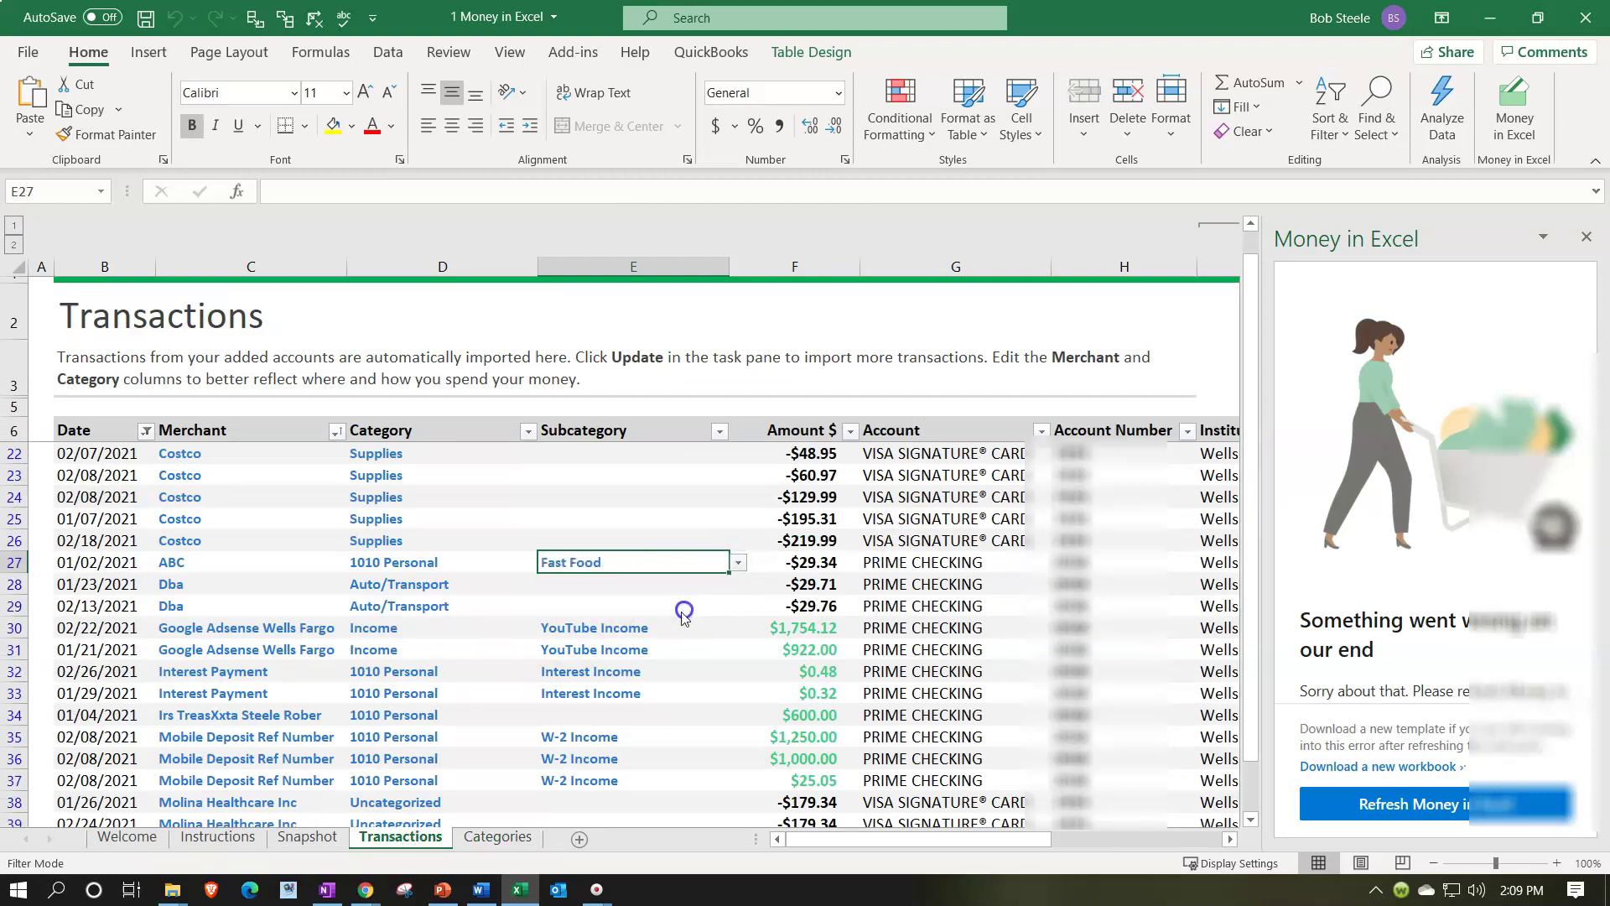
{"action": "left_click", "coordinate": [262, 584]}
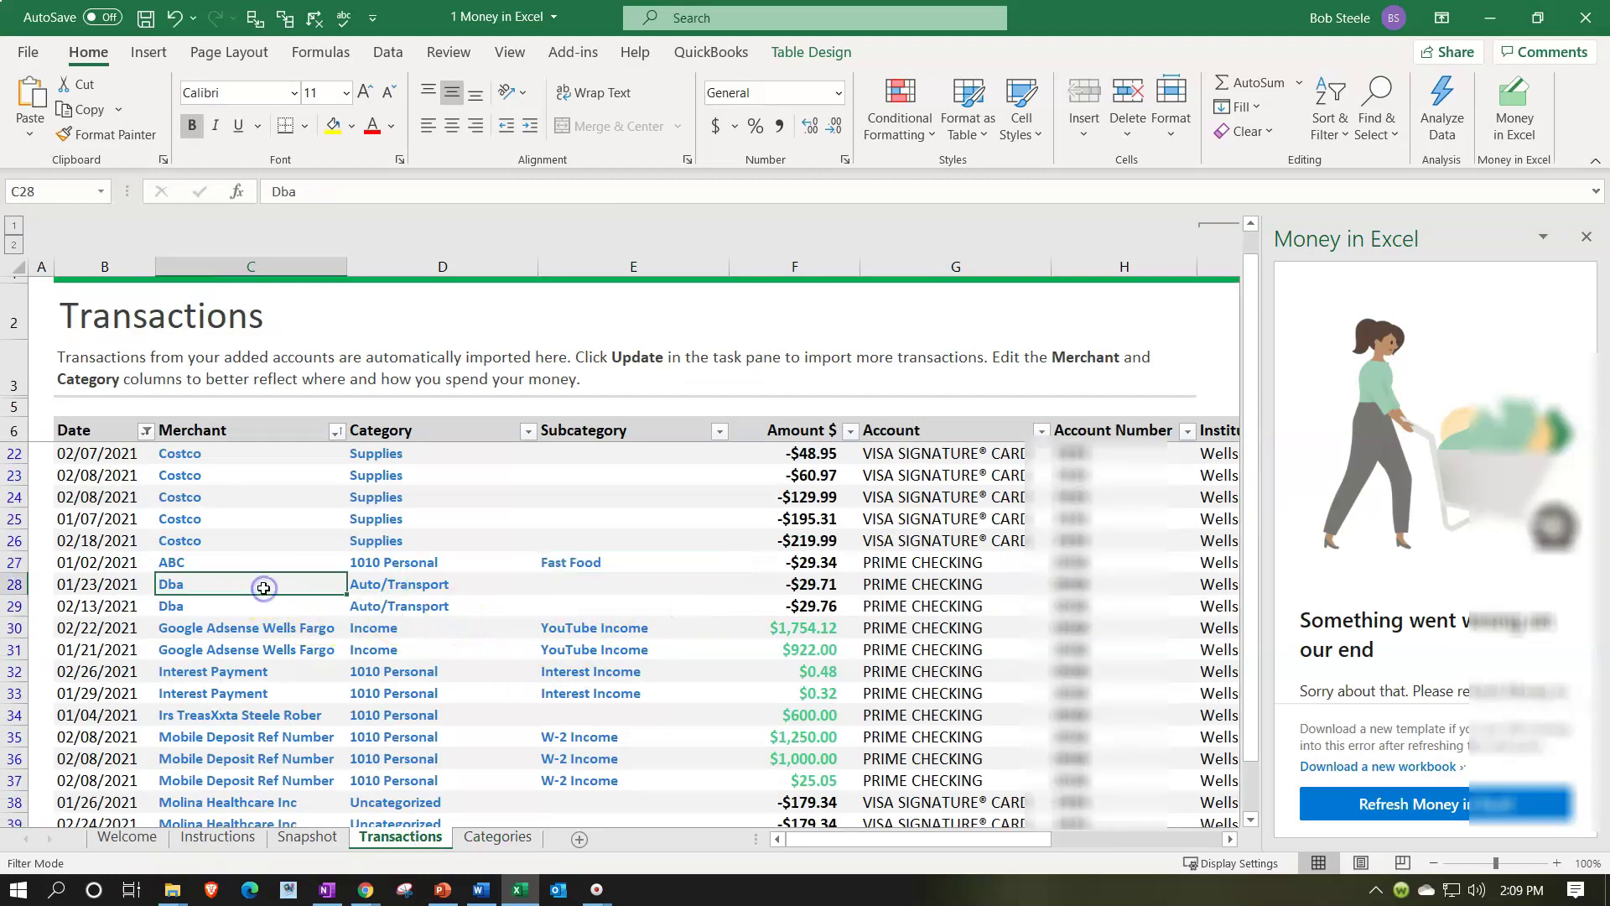
{"action": "left_click", "coordinate": [408, 585]}
{"action": "type", "text": "1010 personal"}
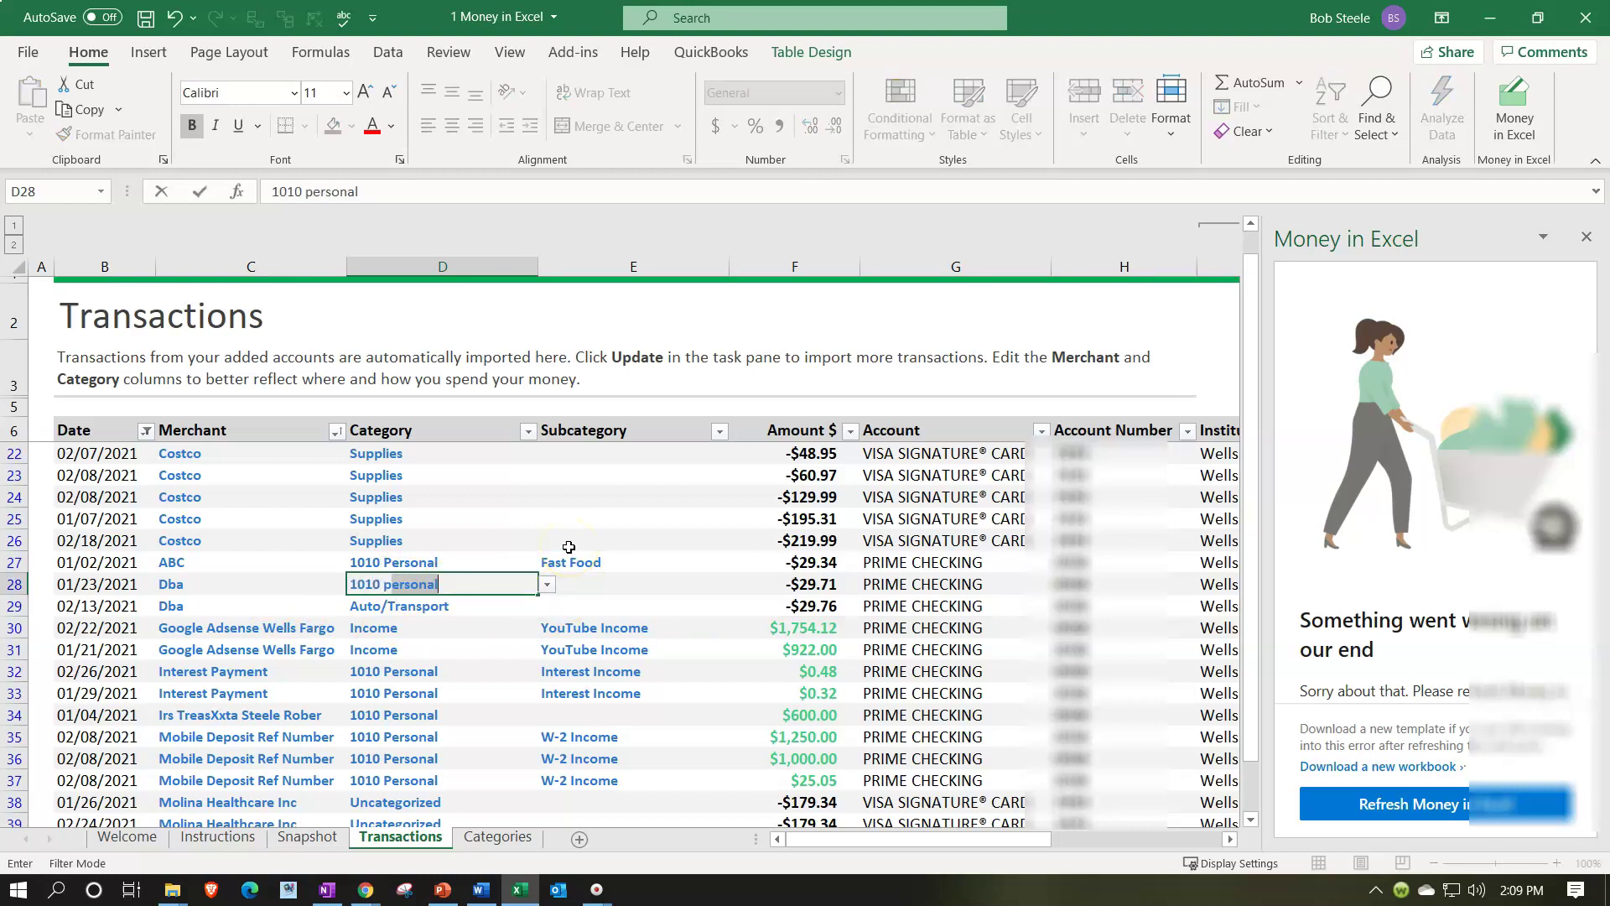
{"action": "key", "text": "Tab"}
{"action": "type", "text": "F"}
{"action": "key", "text": "Tab"}
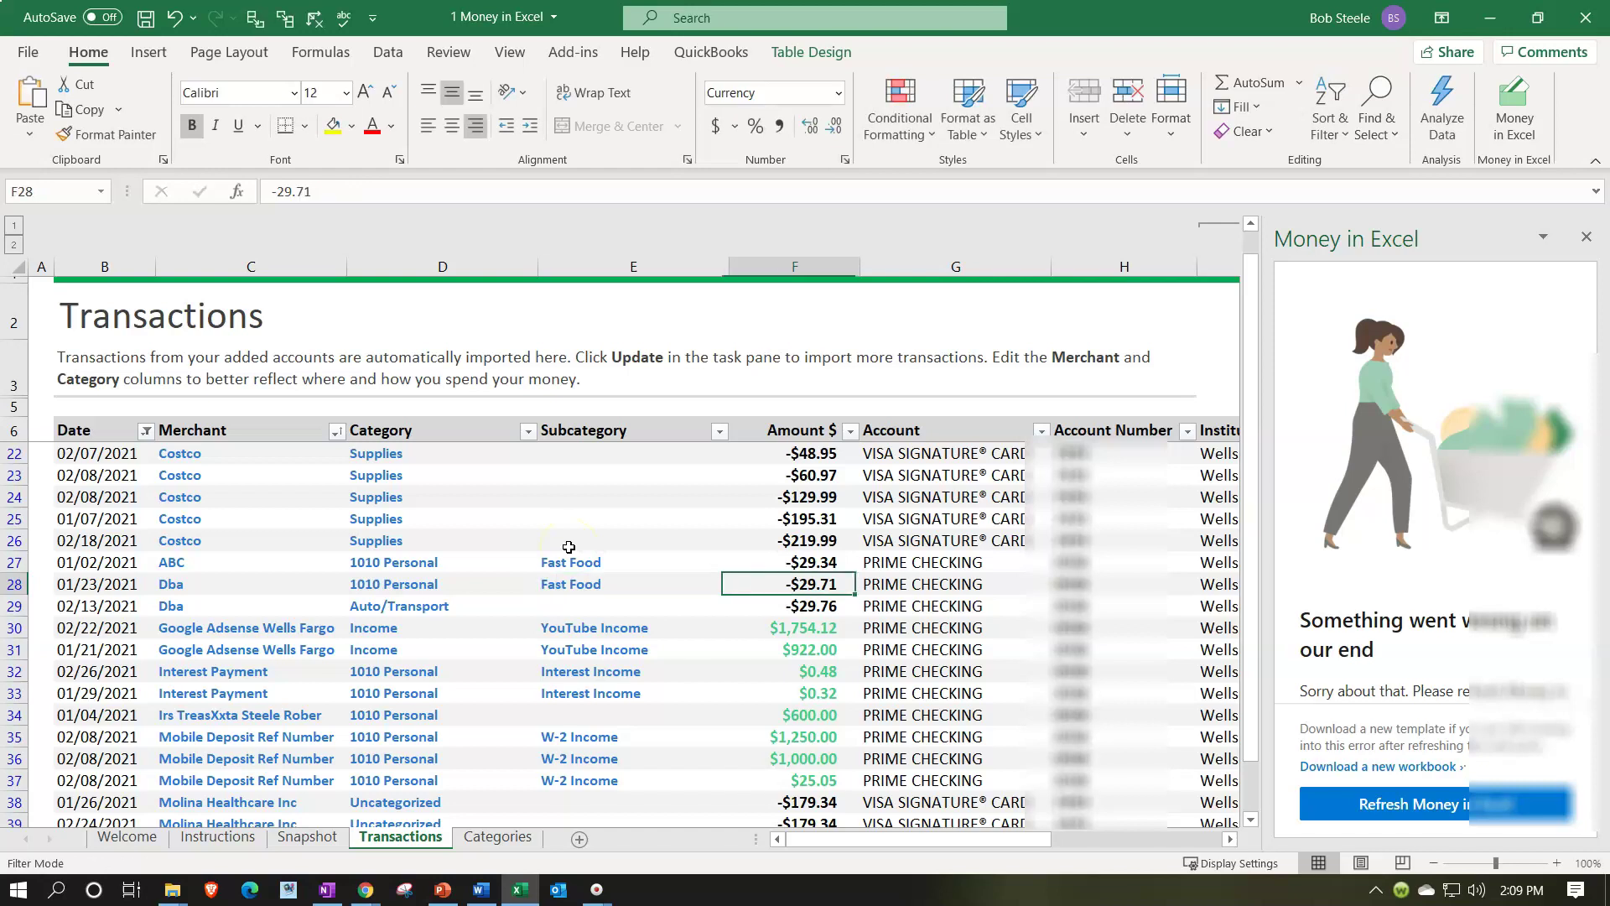
Set row 29 to category 1010 Personal with subcategory Fast Food
{"action": "left_click", "coordinate": [398, 606]}
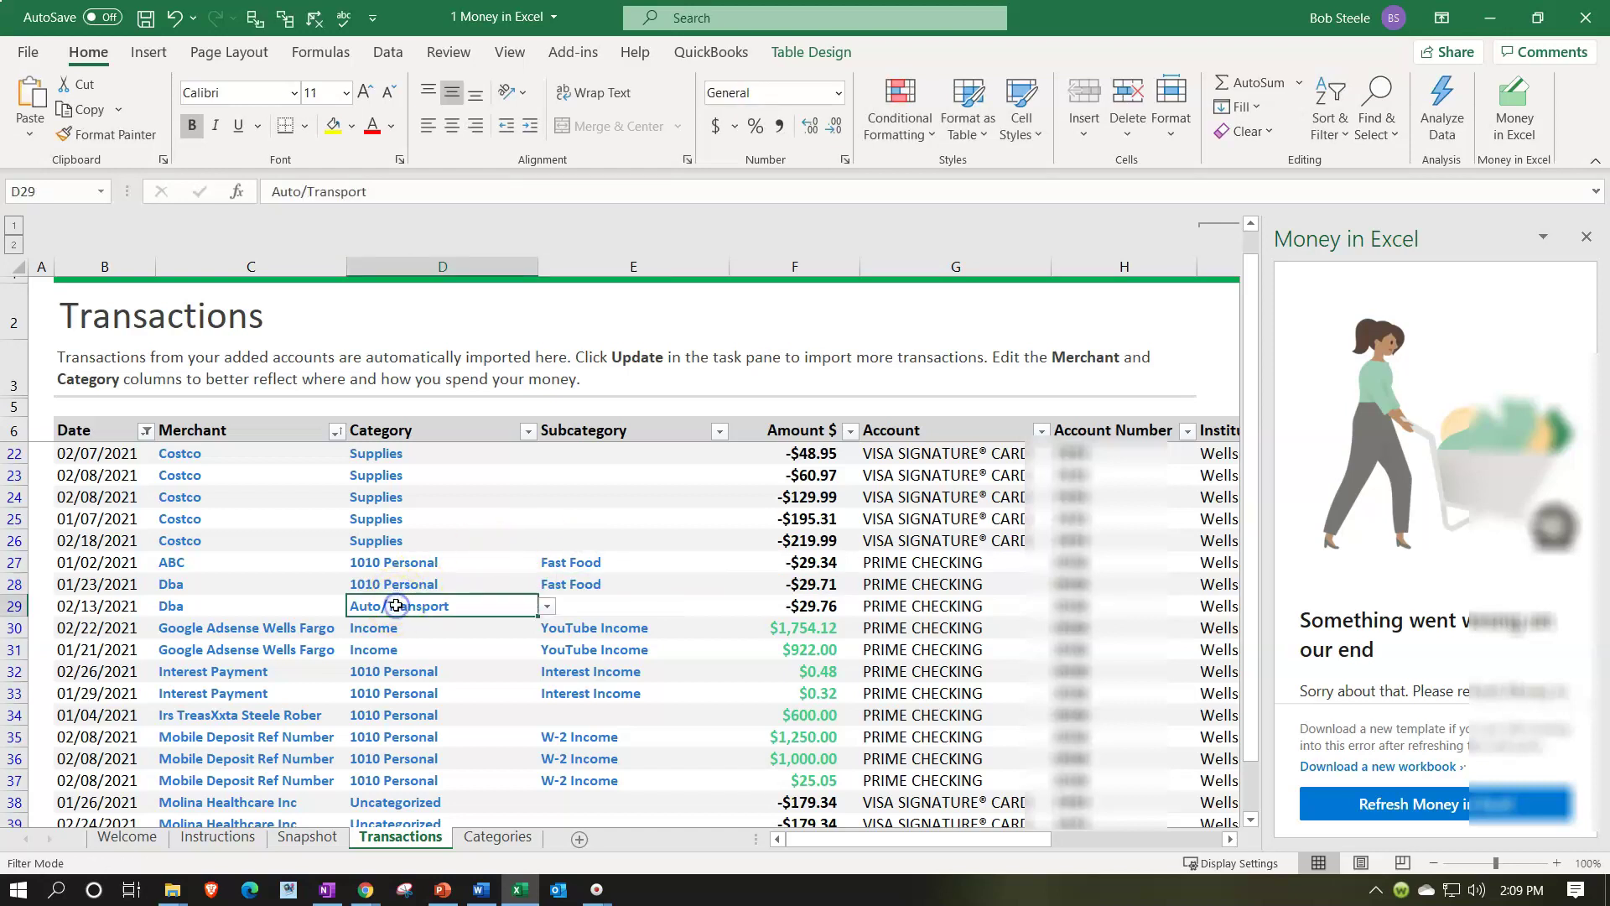
{"action": "type", "text": "1010 p"}
{"action": "key", "text": "Tab"}
{"action": "type", "text": "F"}
{"action": "key", "text": "Tab"}
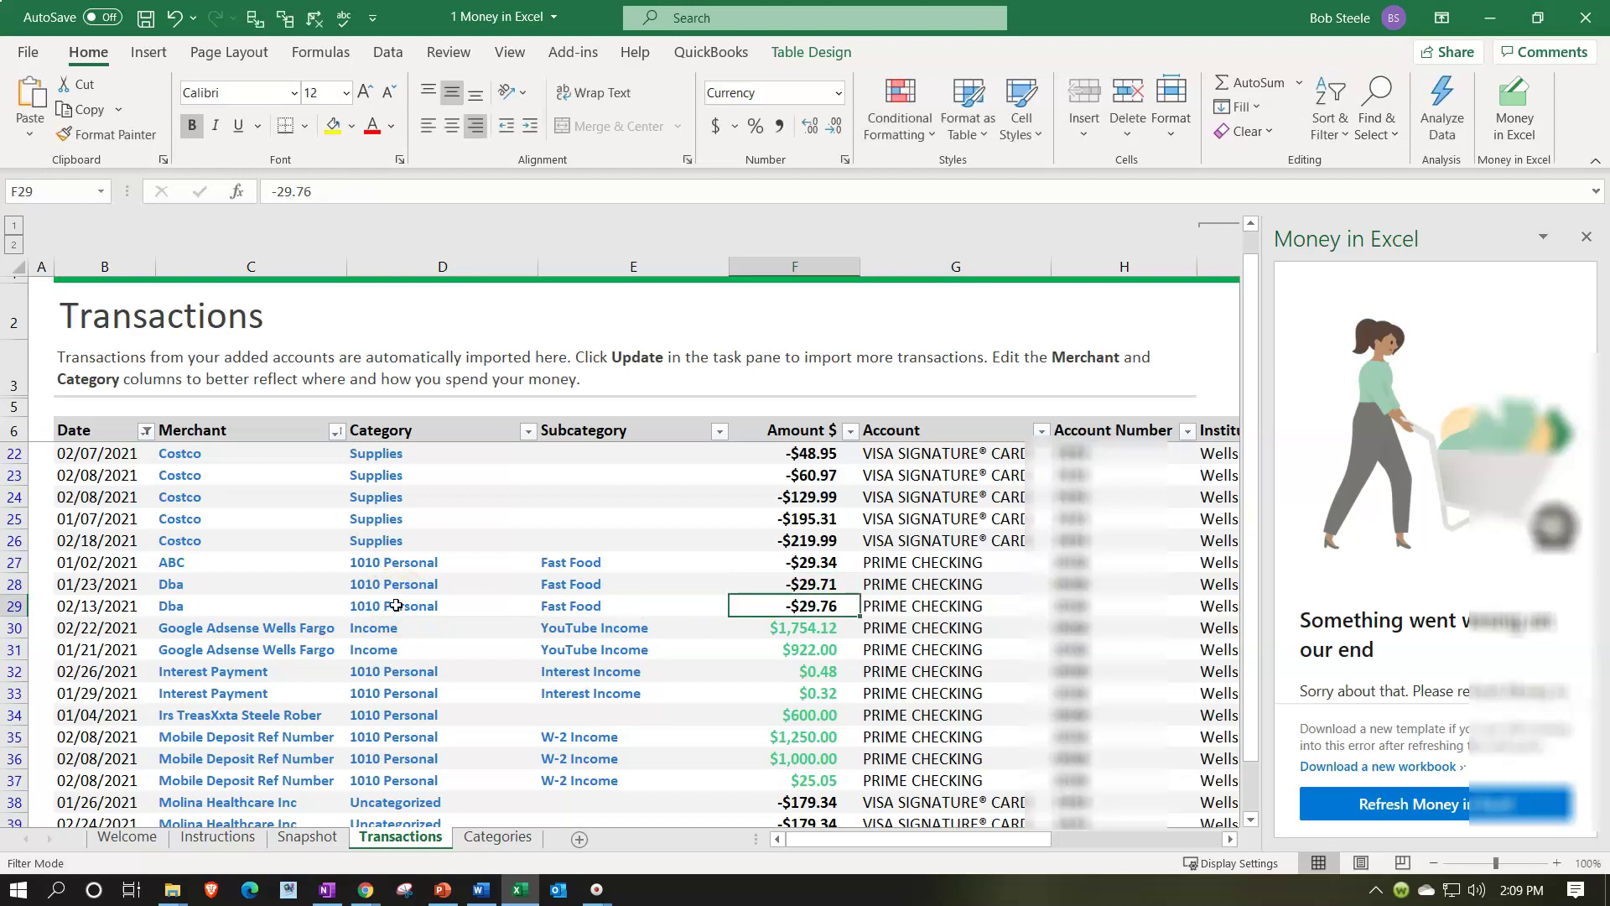
Change the Molina Healthcare transaction in D38 from Uncategorized to 1010 Personal
{"action": "scroll", "coordinate": [396, 606], "scroll_direction": "down", "scroll_amount": 1}
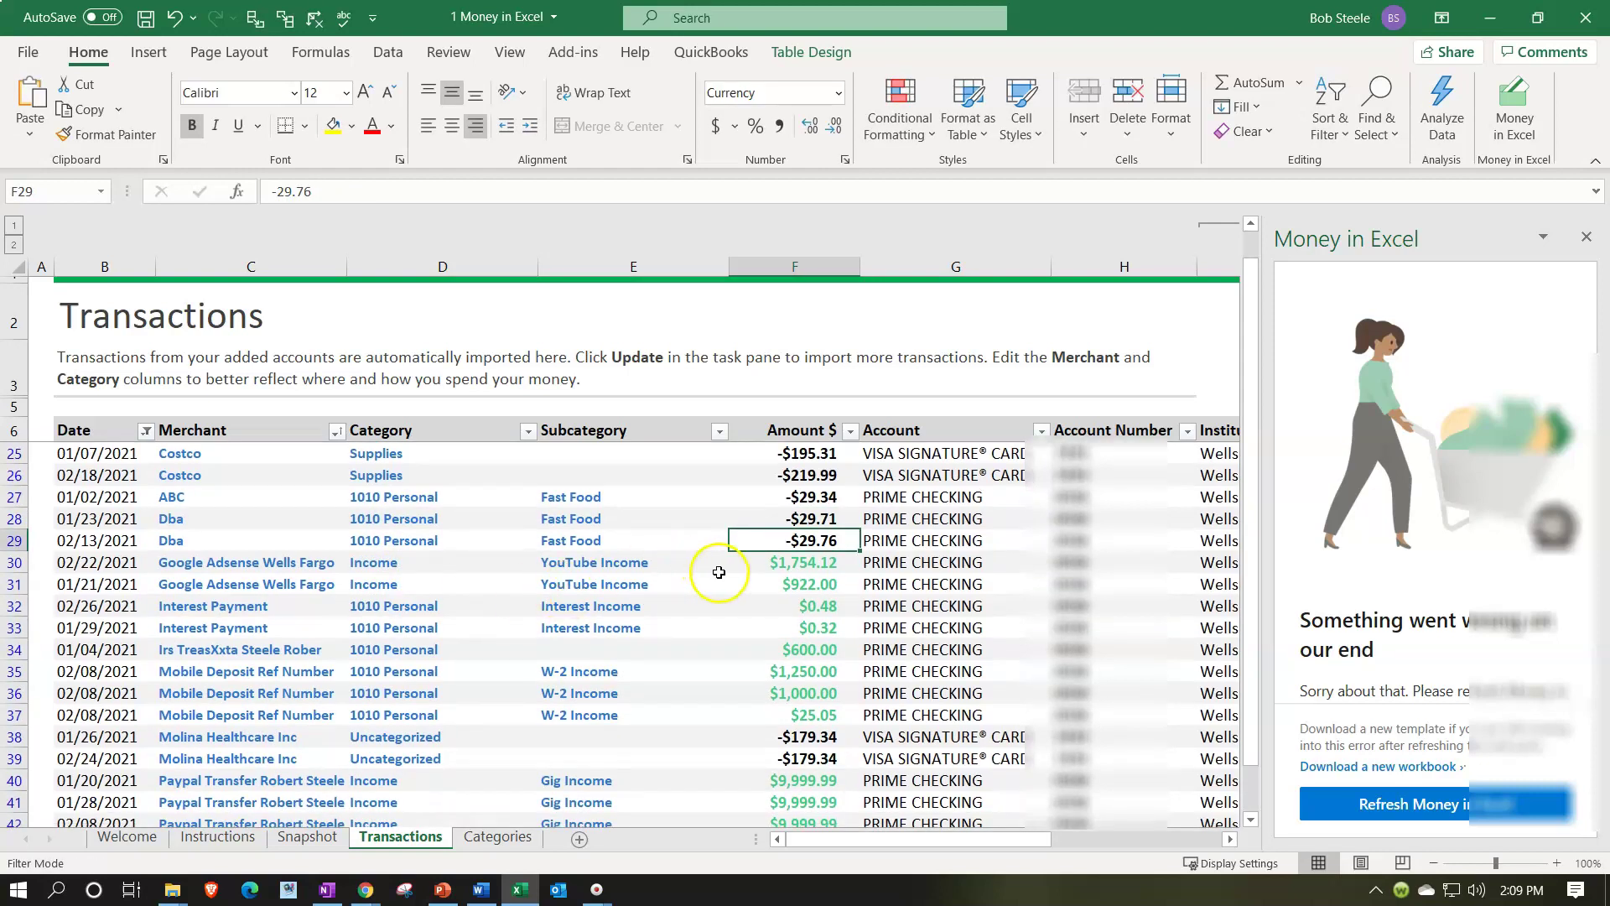
{"action": "scroll", "coordinate": [719, 579], "scroll_direction": "down", "scroll_amount": 2}
{"action": "left_click", "coordinate": [717, 609]}
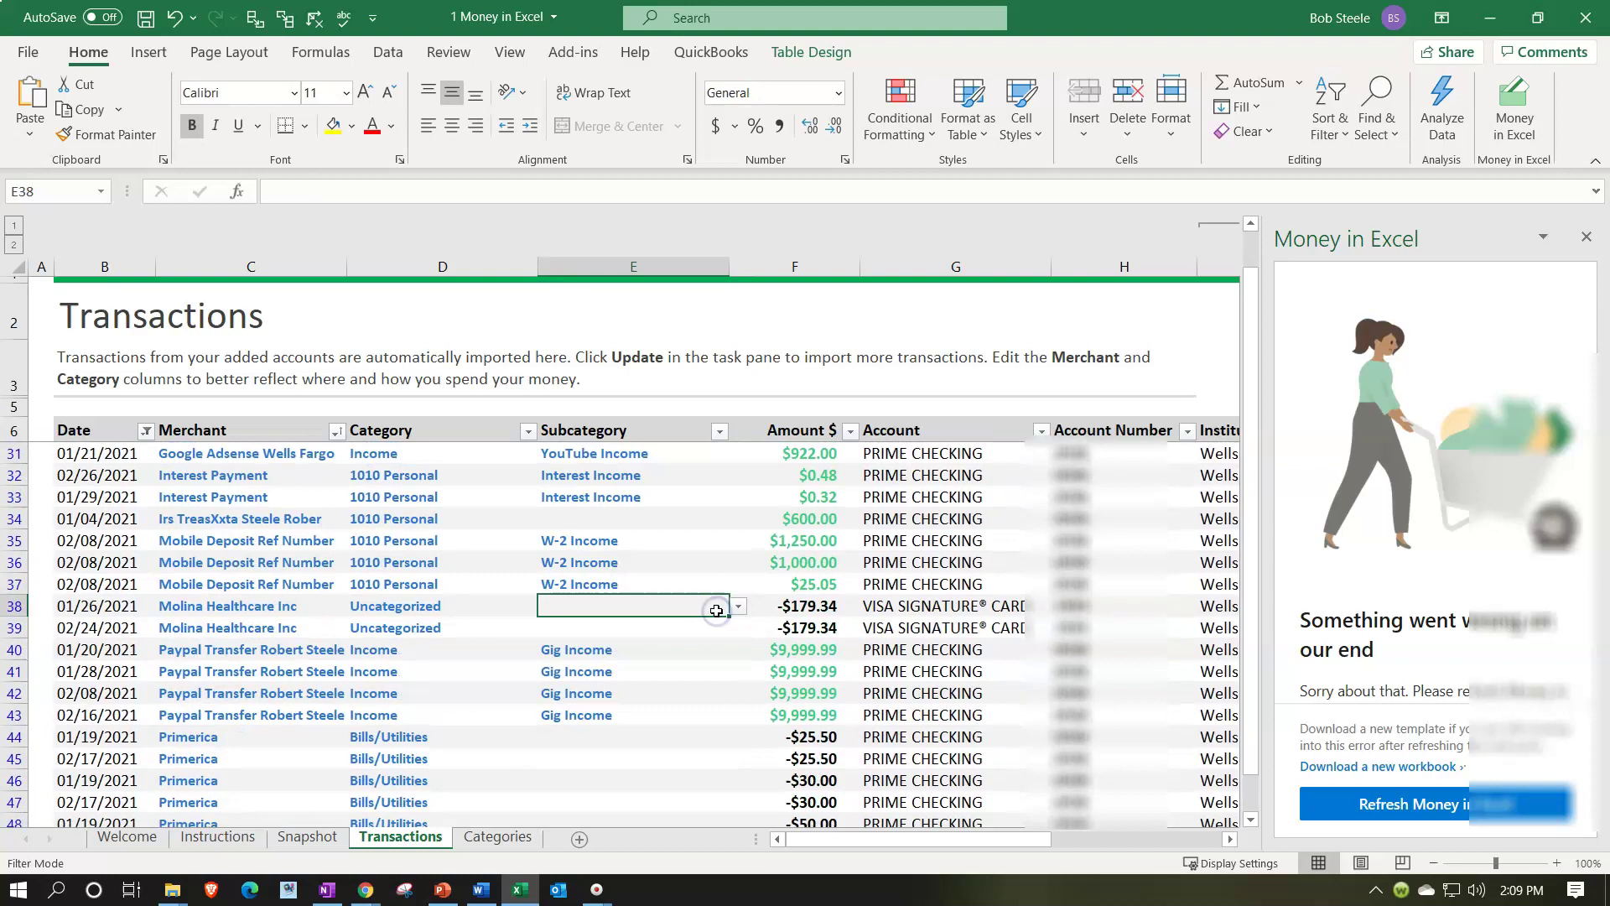
{"action": "scroll", "coordinate": [655, 597], "scroll_direction": "down", "scroll_amount": 1}
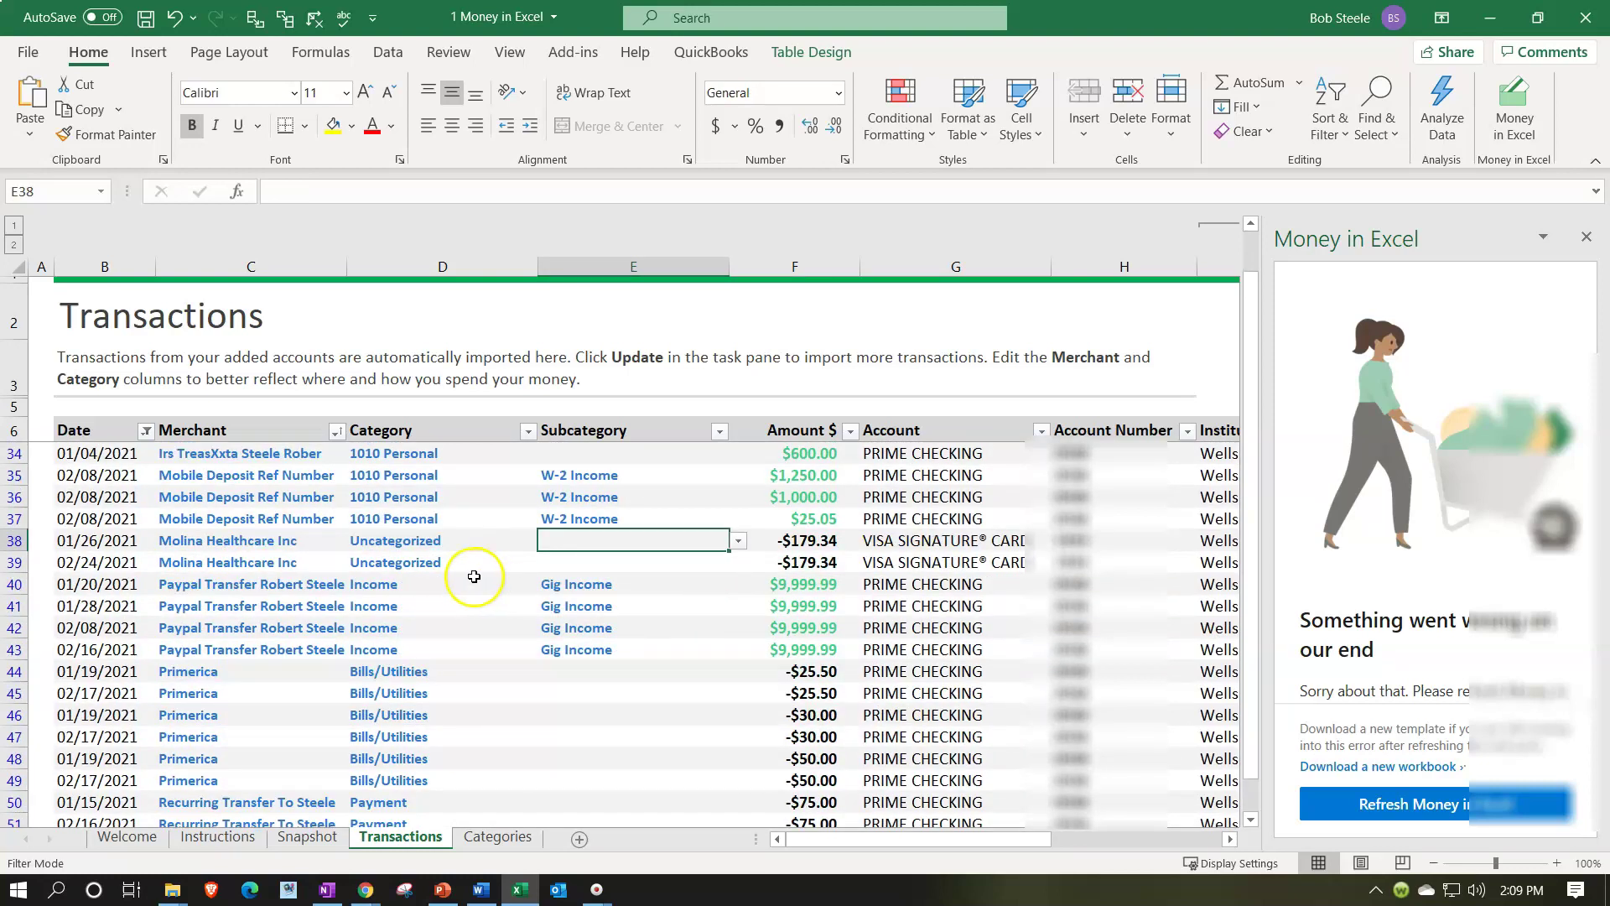
{"action": "left_click", "coordinate": [368, 544]}
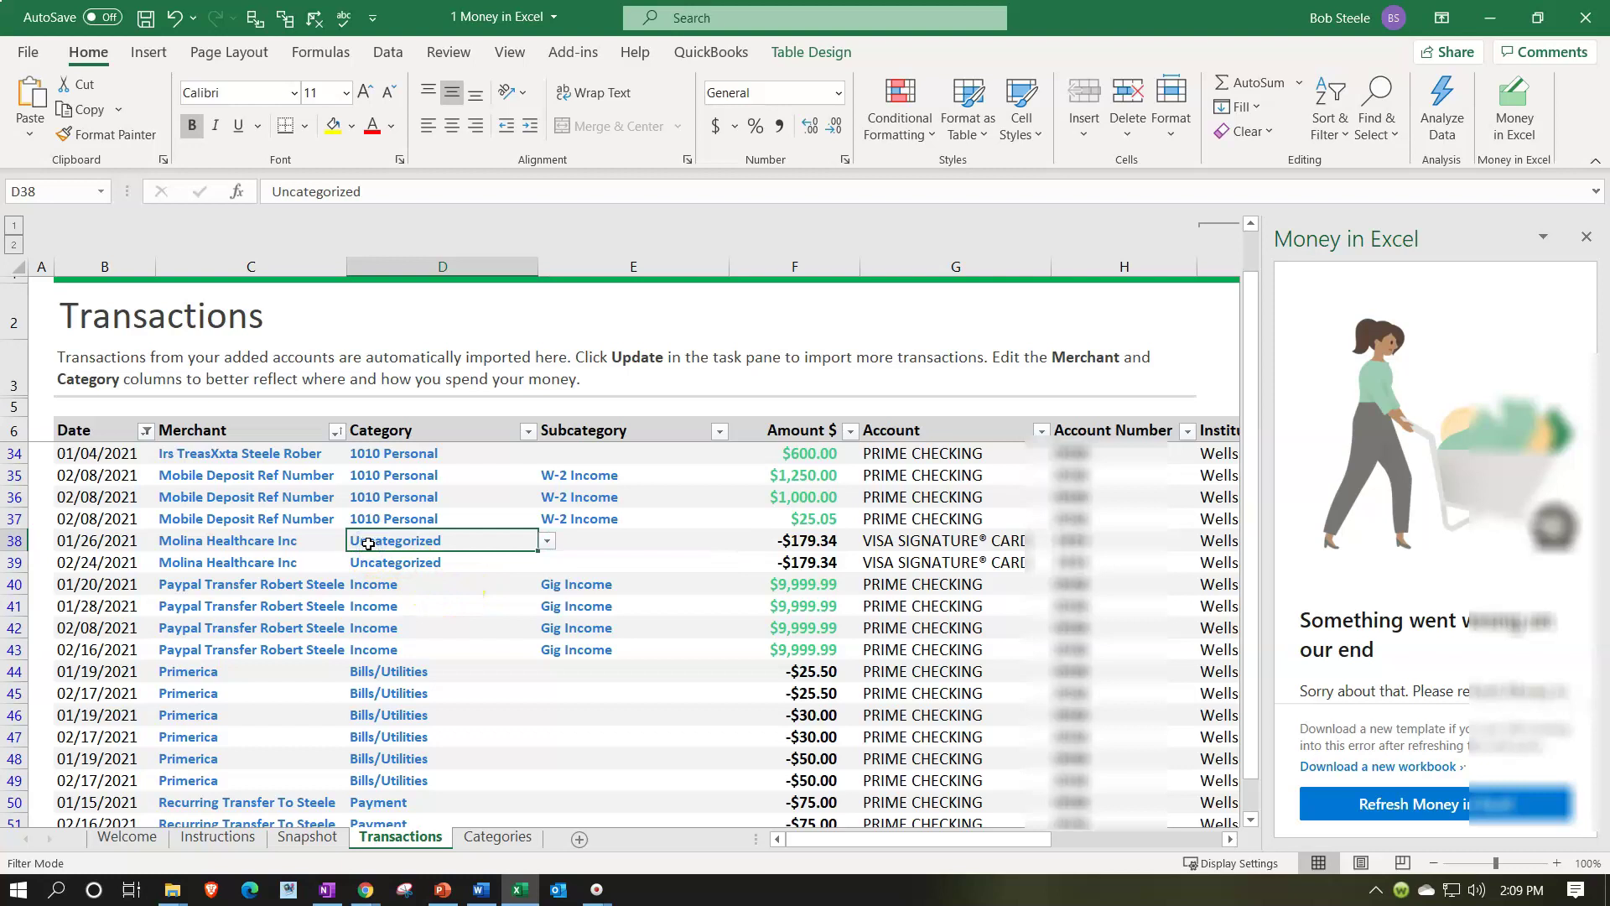
{"action": "type", "text": "Per"}
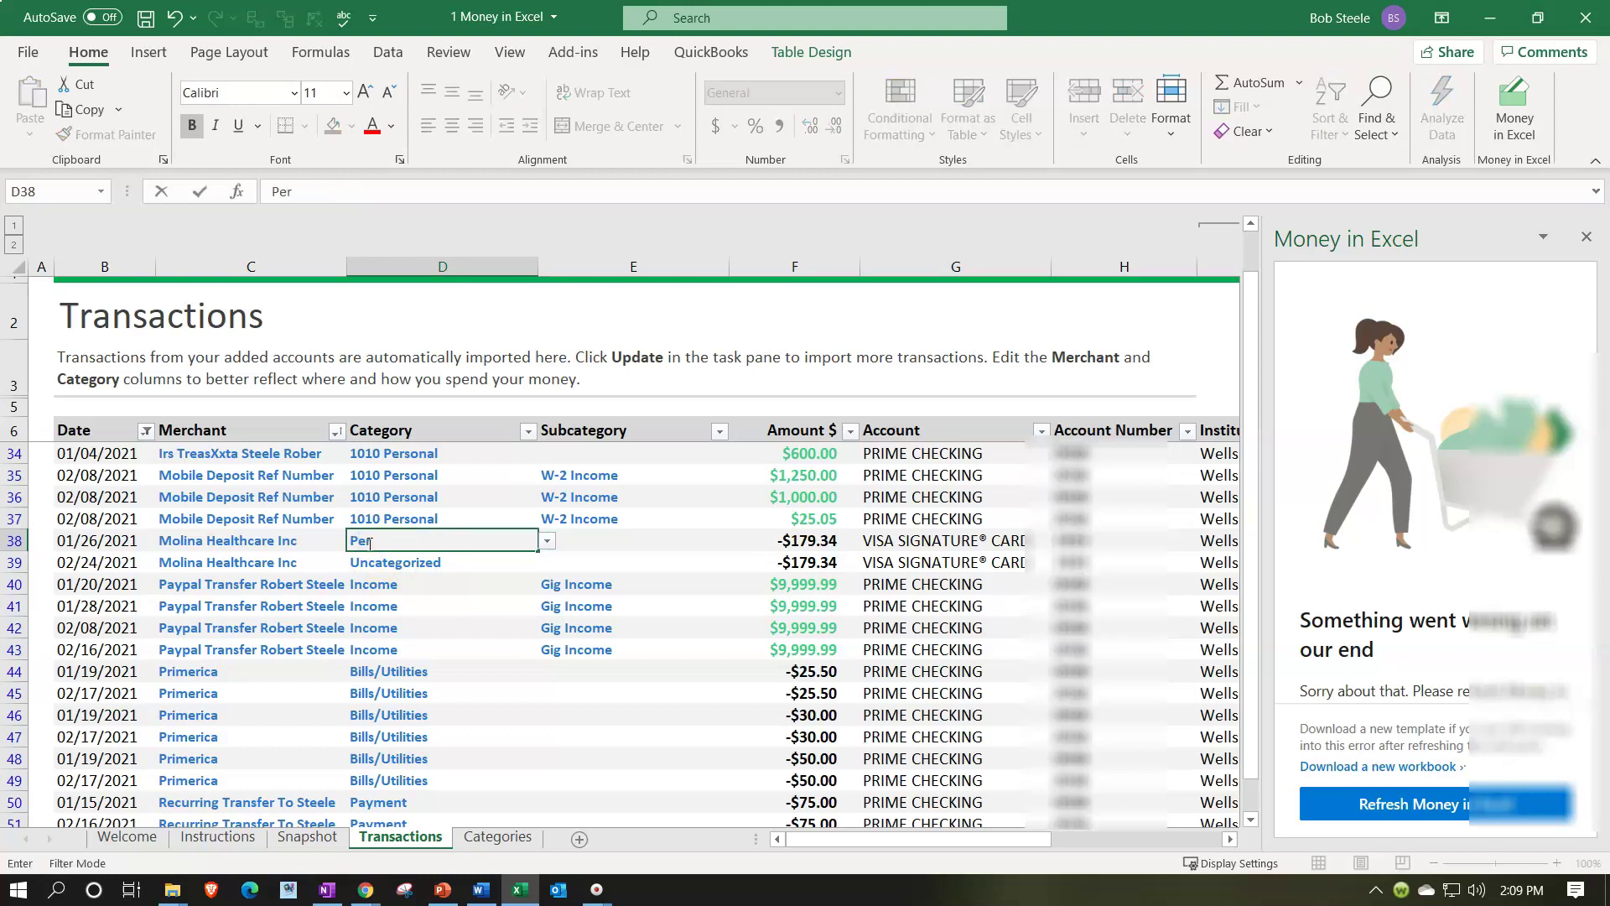
{"action": "left_click", "coordinate": [547, 541]}
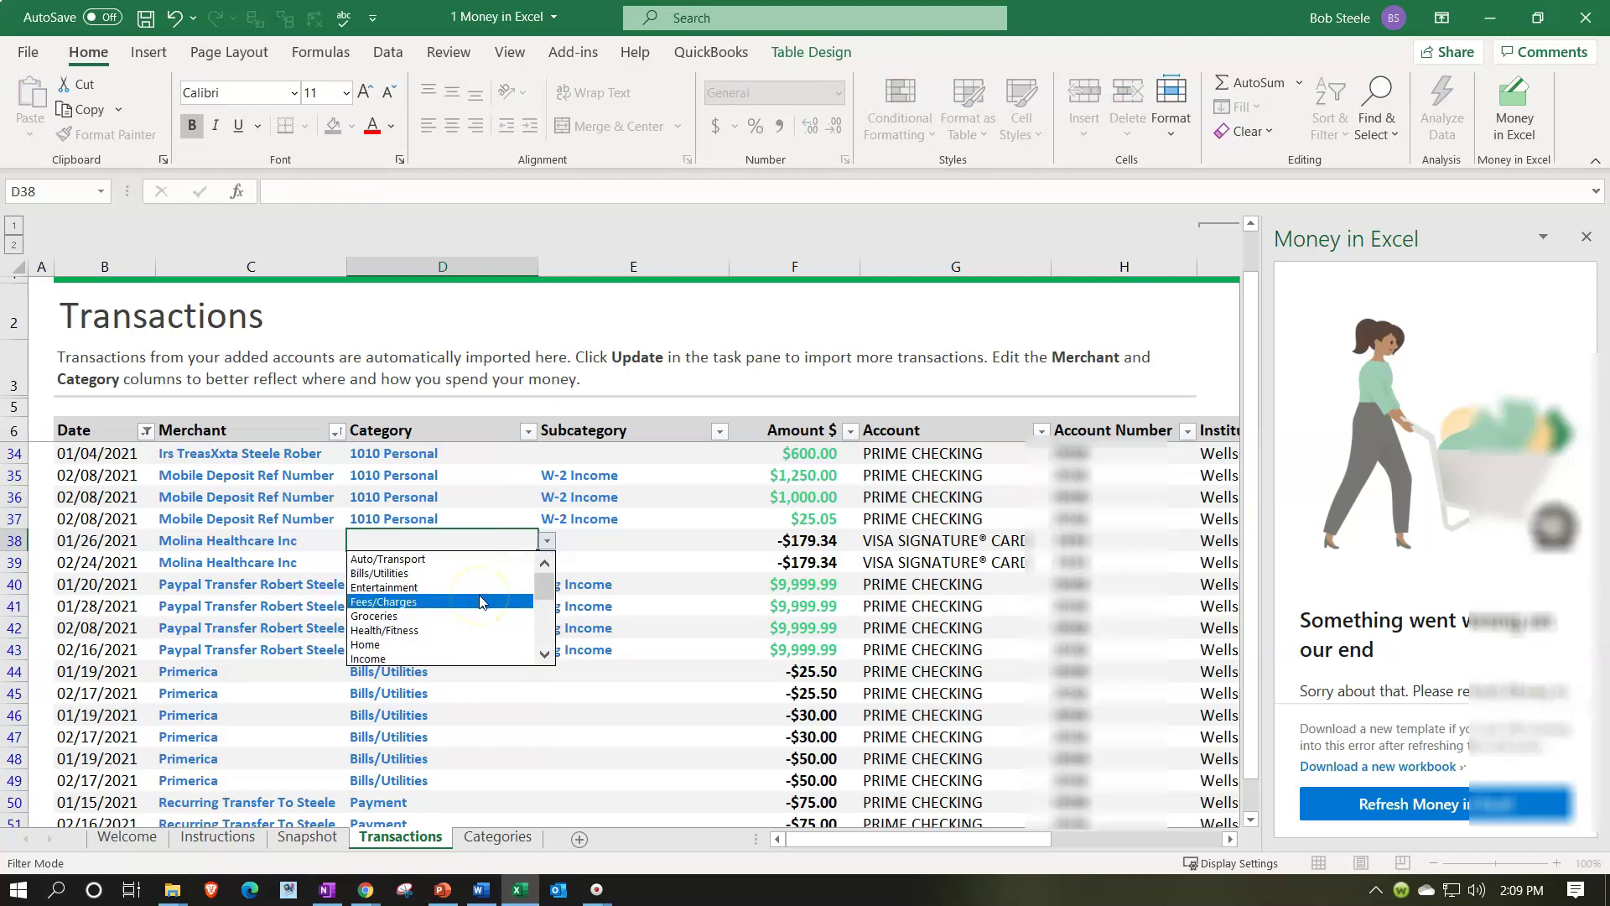
{"action": "left_click", "coordinate": [546, 652]}
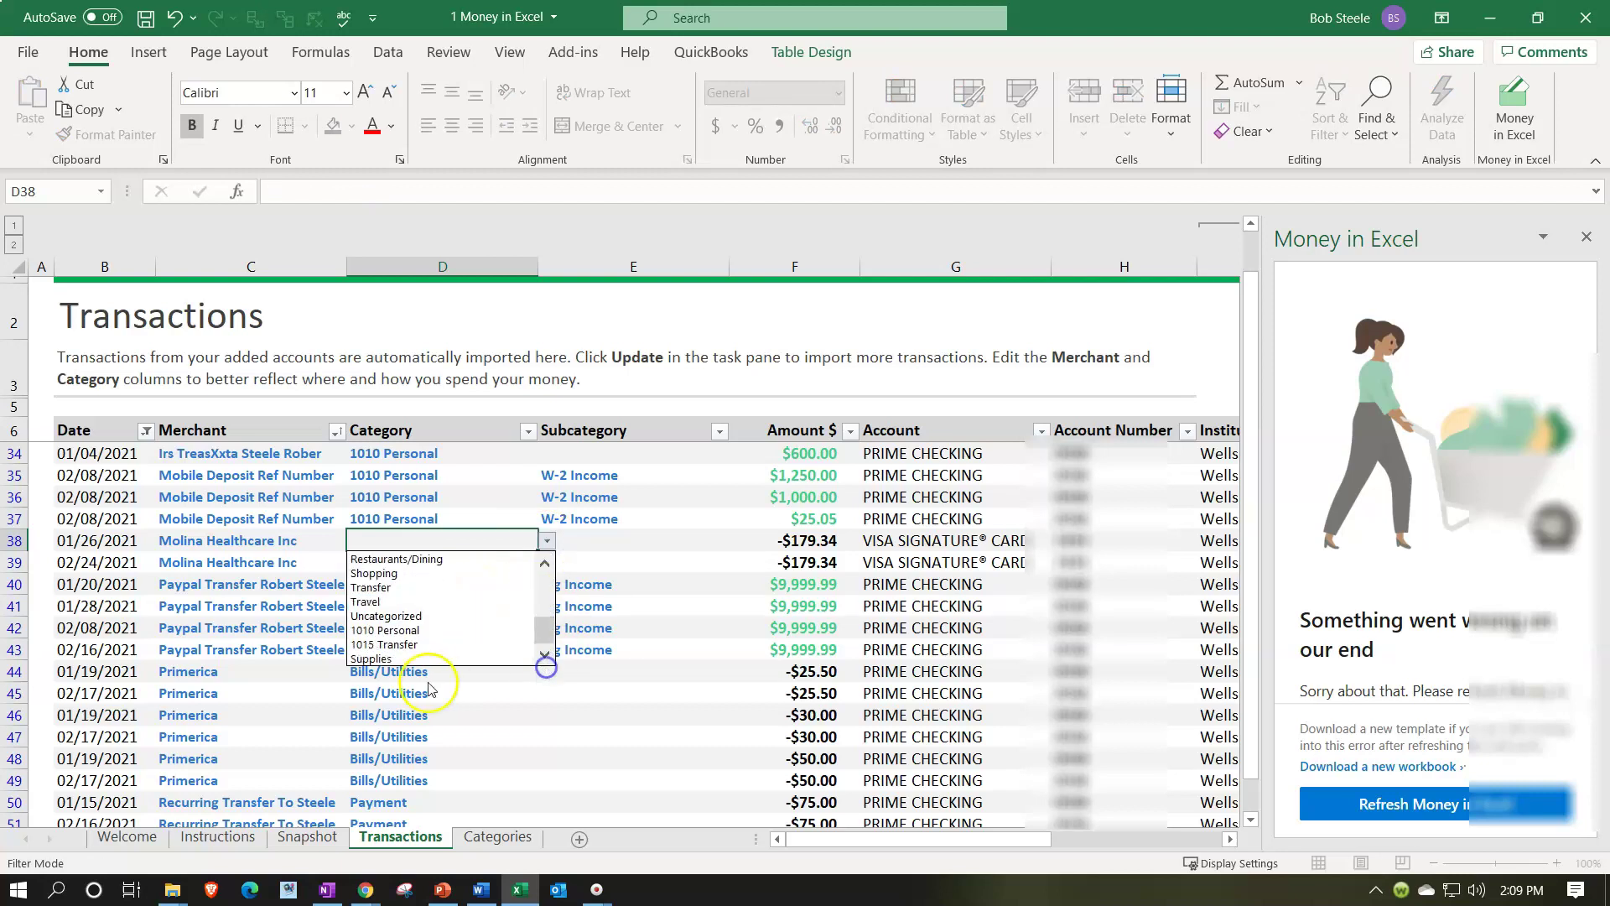
{"action": "left_click", "coordinate": [394, 630]}
{"action": "left_click", "coordinate": [600, 540]}
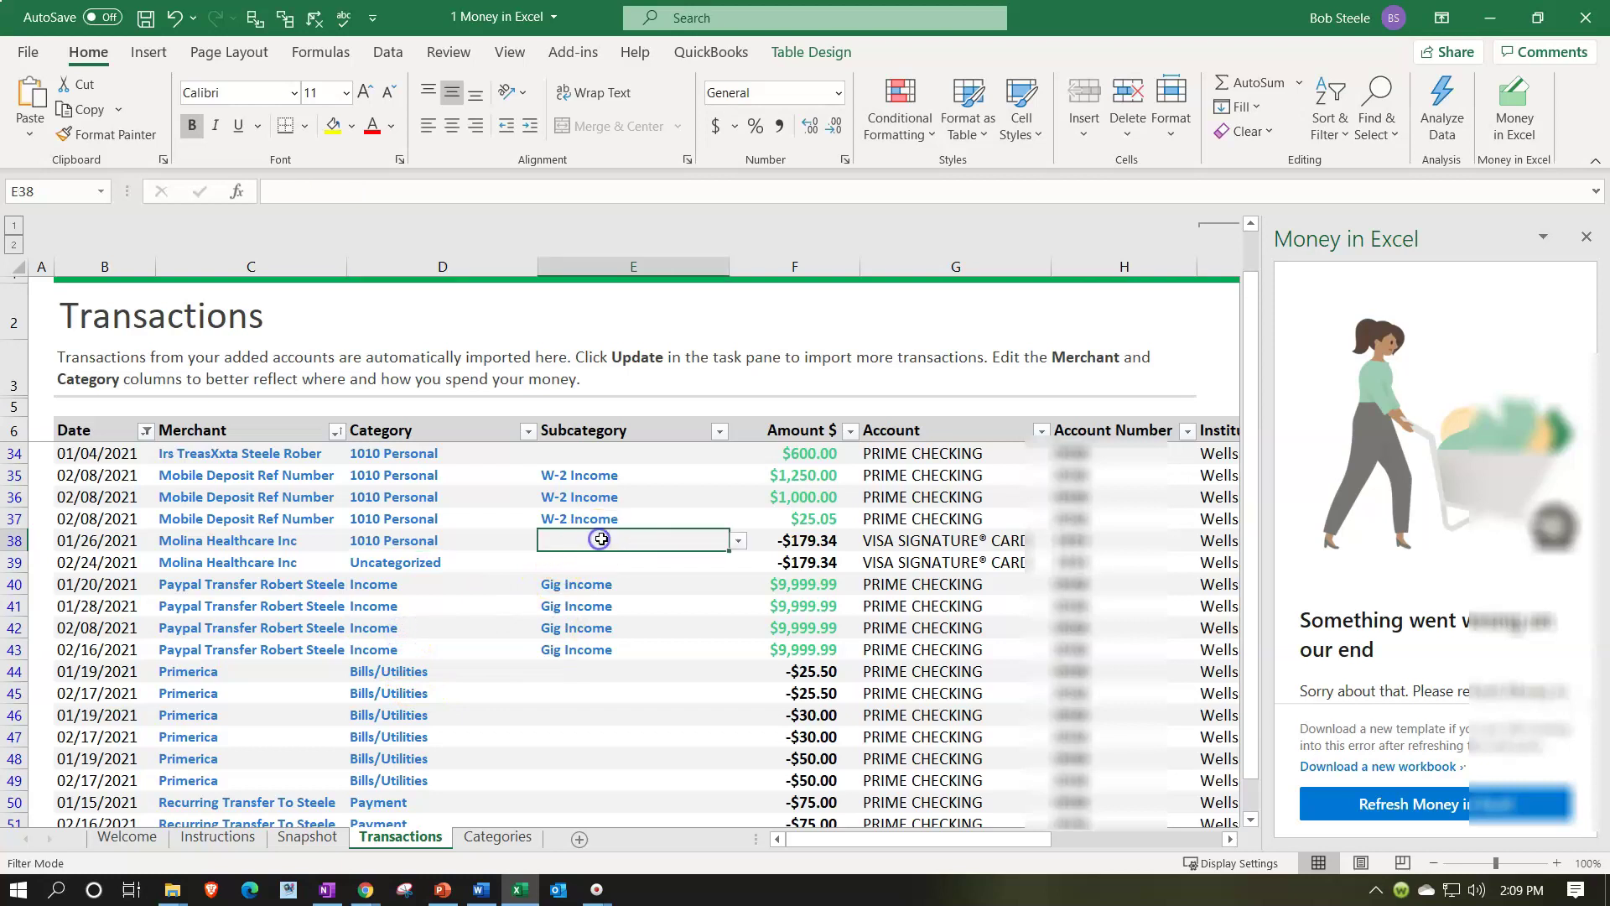
{"action": "left_click", "coordinate": [498, 836]}
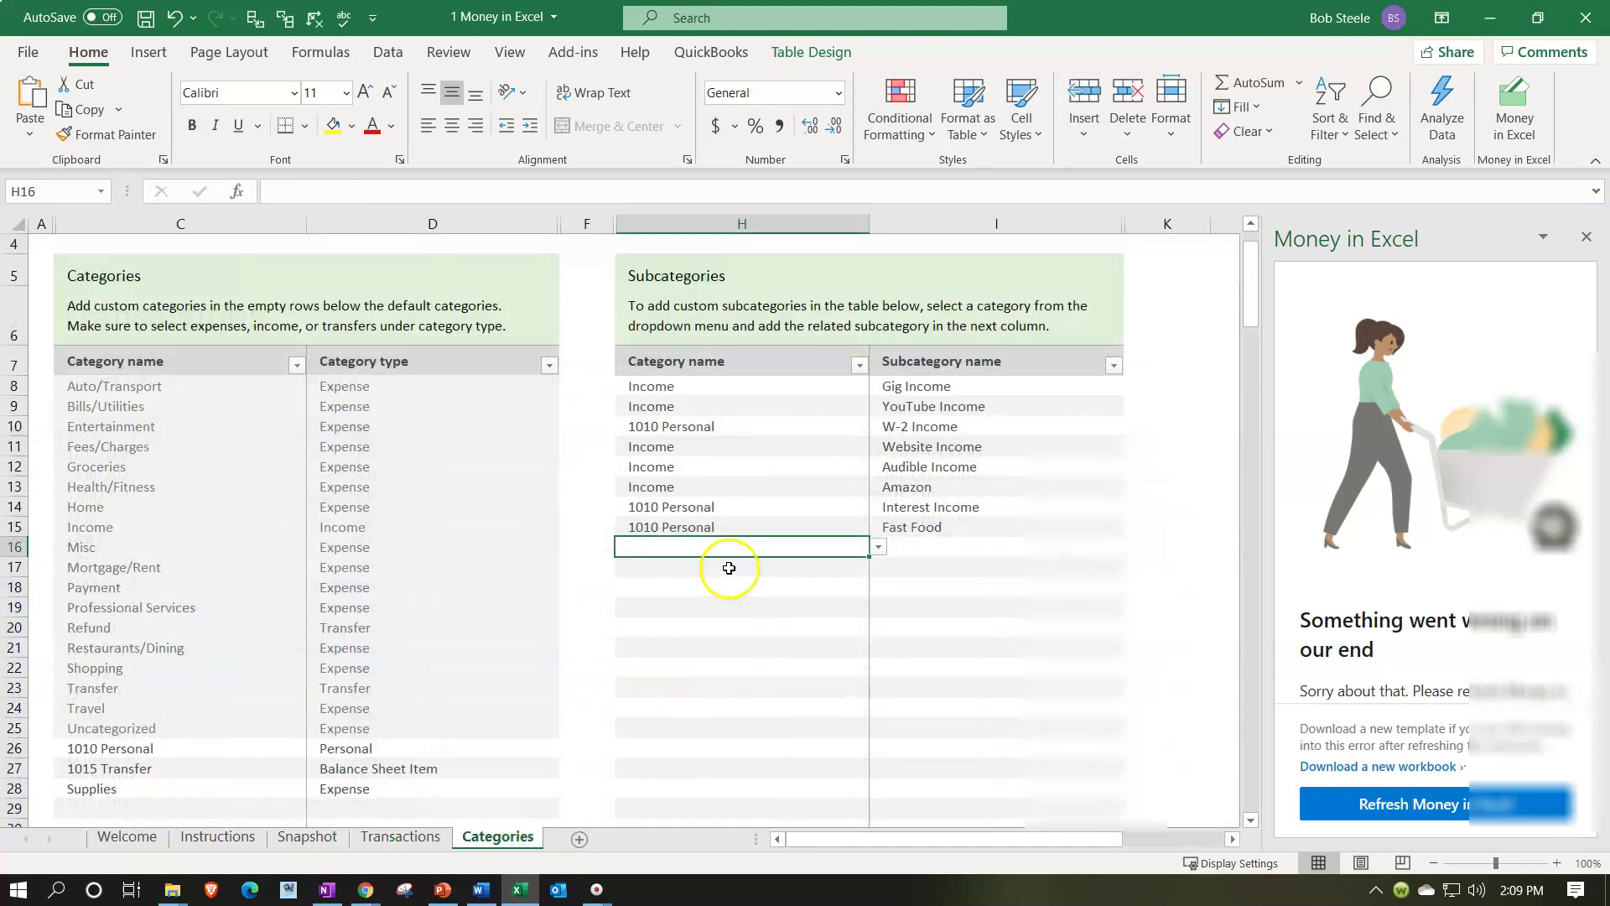
Add a 1010 Personal / Insurance pair in row 16 of the Subcategories table
{"action": "left_click", "coordinate": [879, 547]}
{"action": "left_click_drag", "start_coordinate": [872, 598], "coordinate": [856, 676]}
{"action": "left_click", "coordinate": [718, 664]}
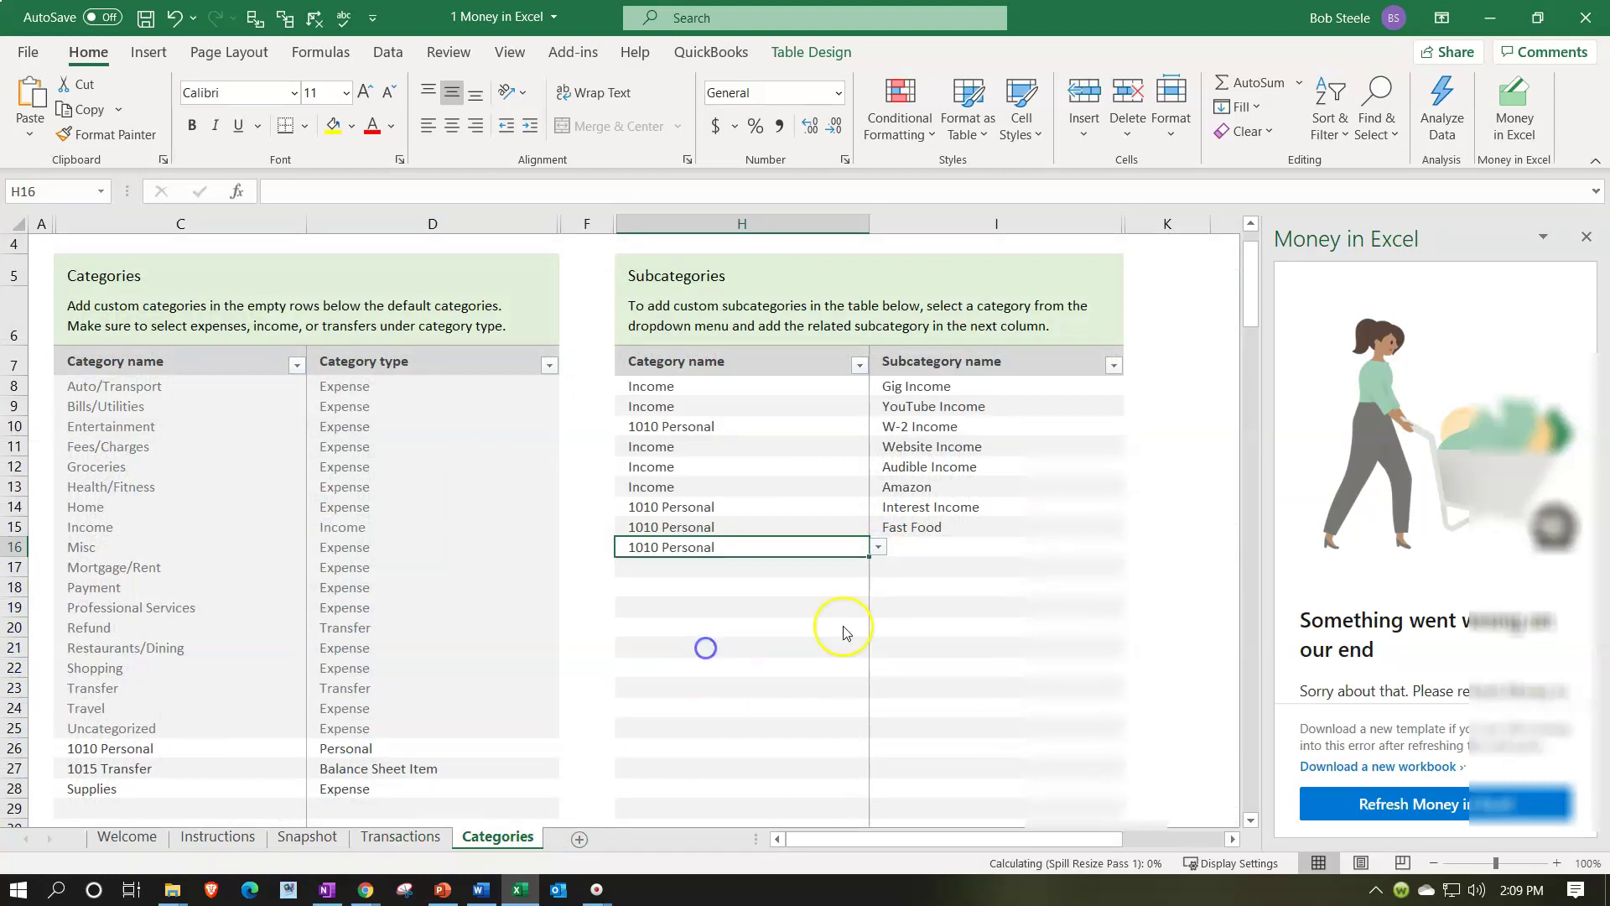
{"action": "left_click", "coordinate": [950, 546]}
{"action": "type", "text": "Insuranc"}
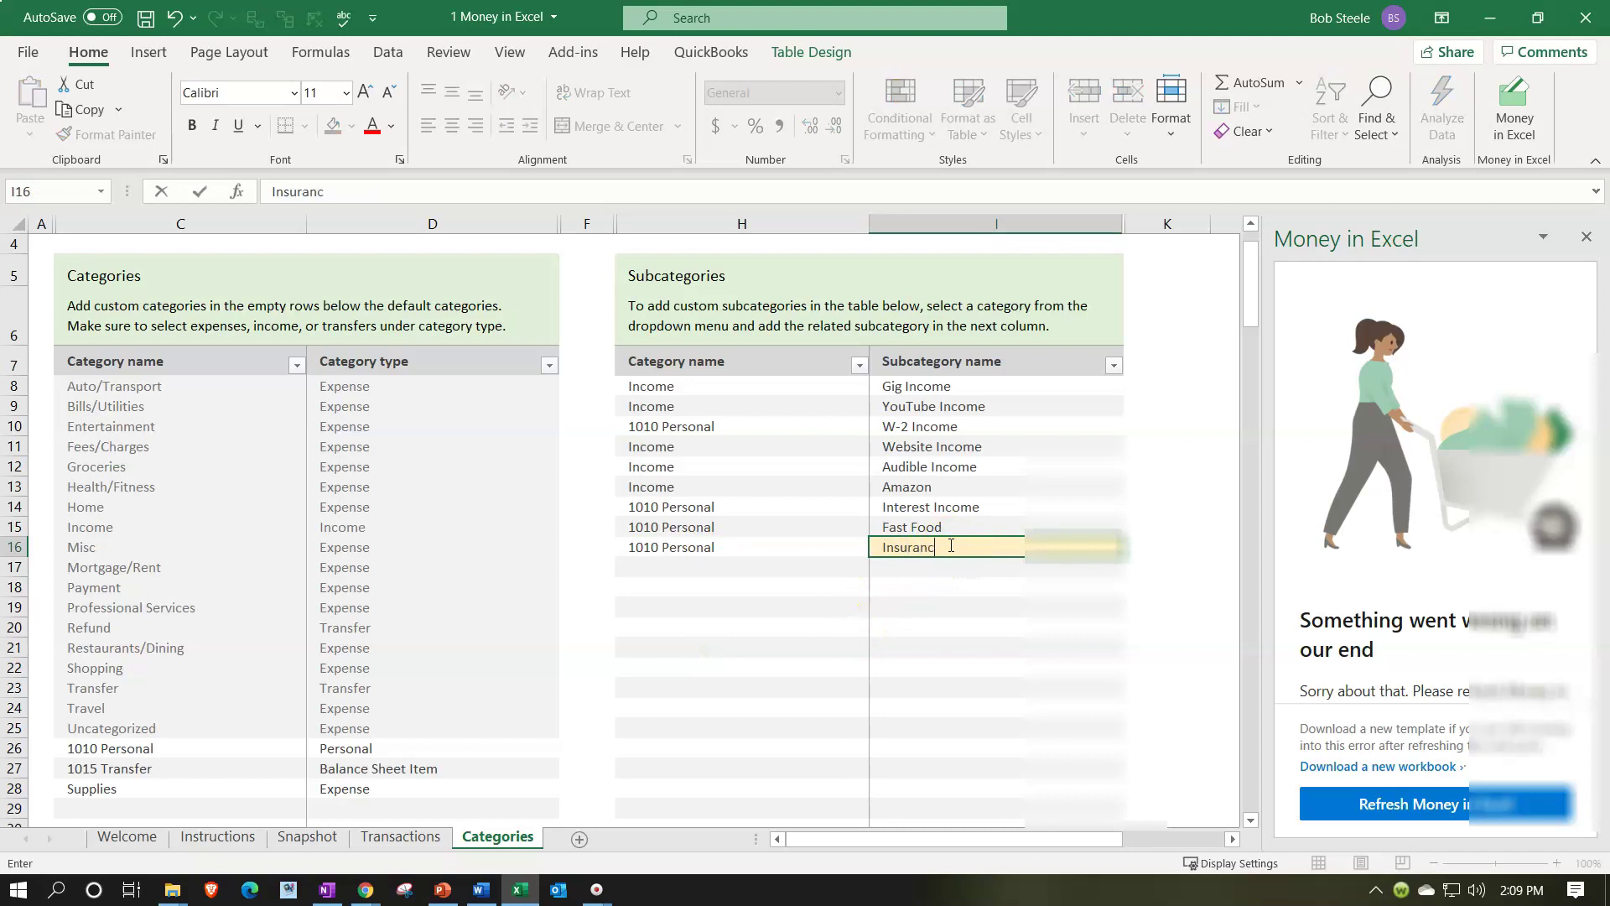
{"action": "type", "text": "e"}
{"action": "key", "text": "Return"}
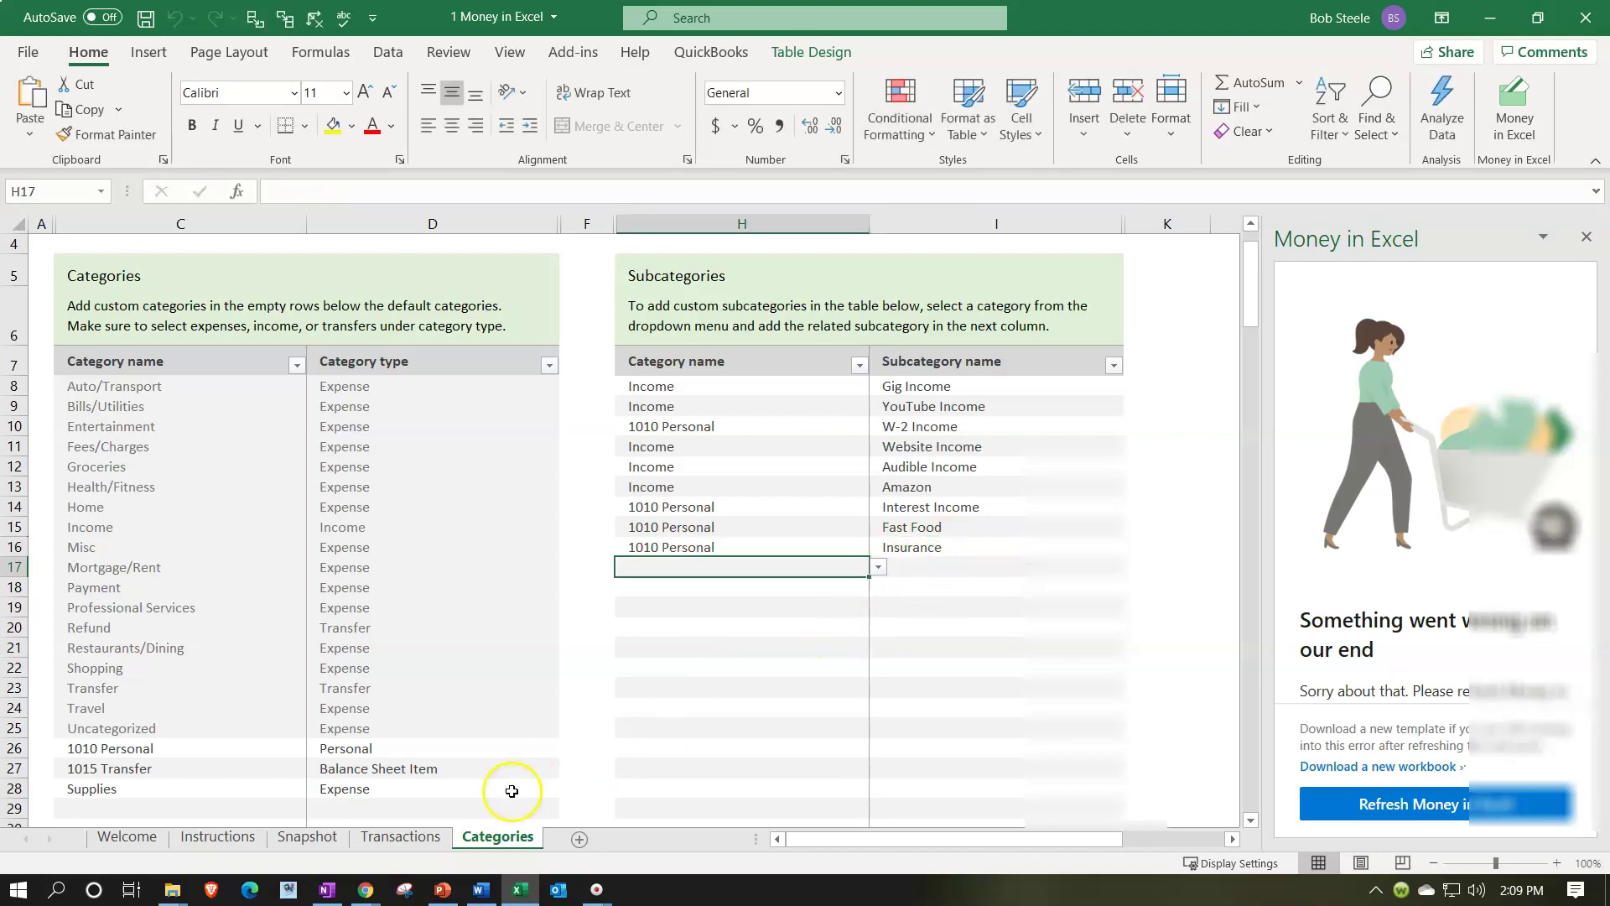
{"action": "left_click", "coordinate": [401, 837]}
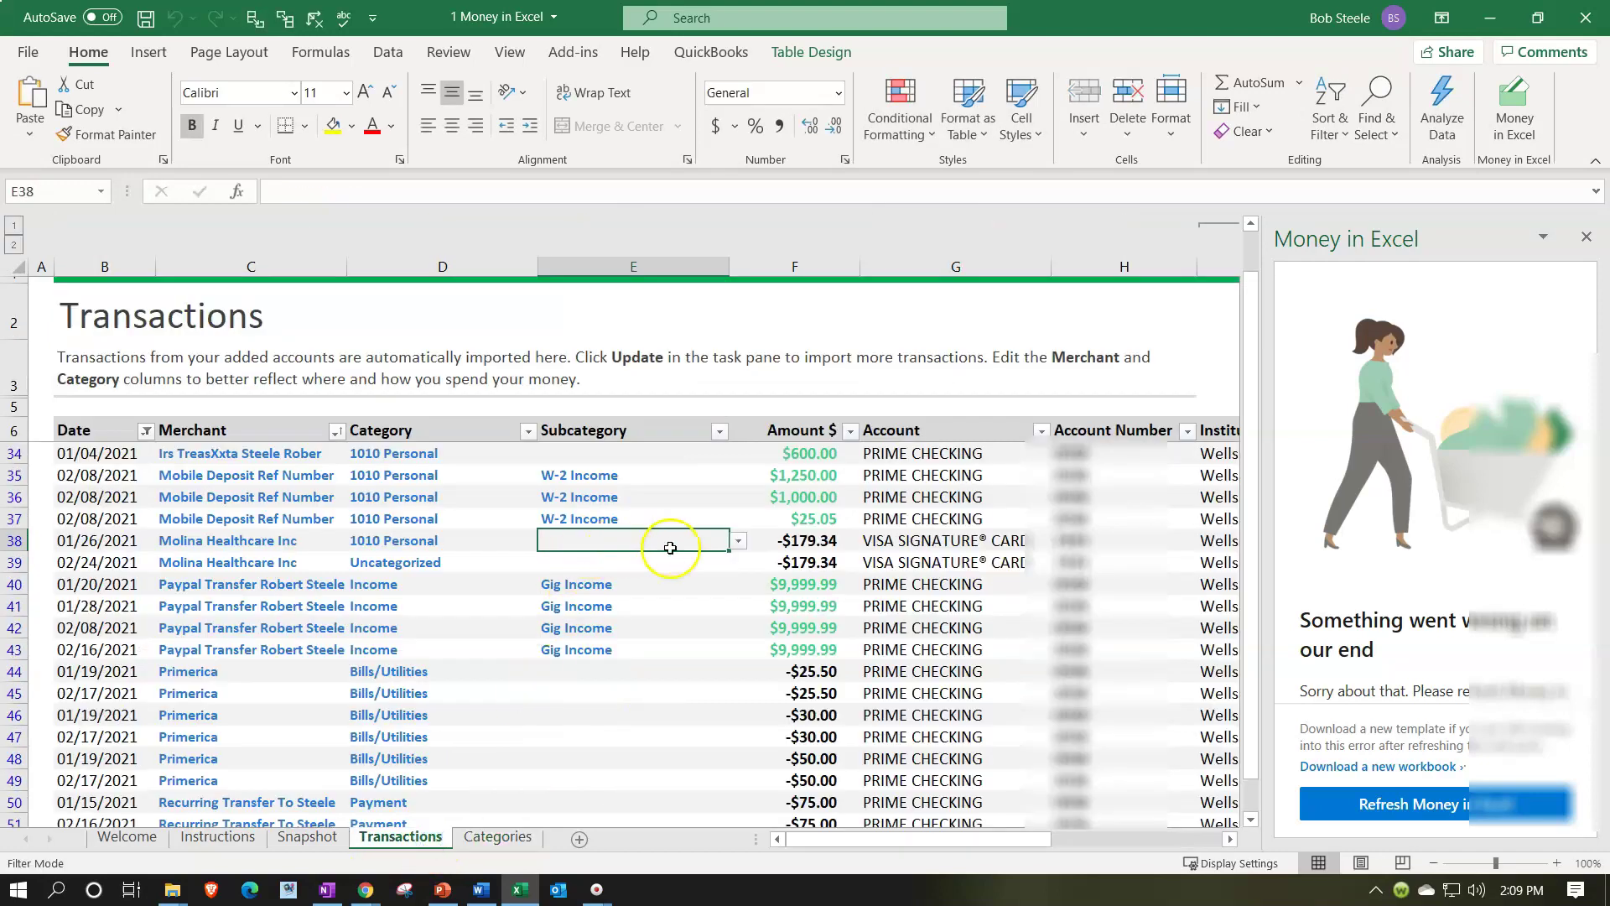
Set the first Molina Healthcare row's subcategory (E38) to Insurance
{"action": "left_click", "coordinate": [738, 541]}
{"action": "left_click", "coordinate": [664, 601]}
{"action": "left_click", "coordinate": [719, 562]}
{"action": "left_click", "coordinate": [738, 562]}
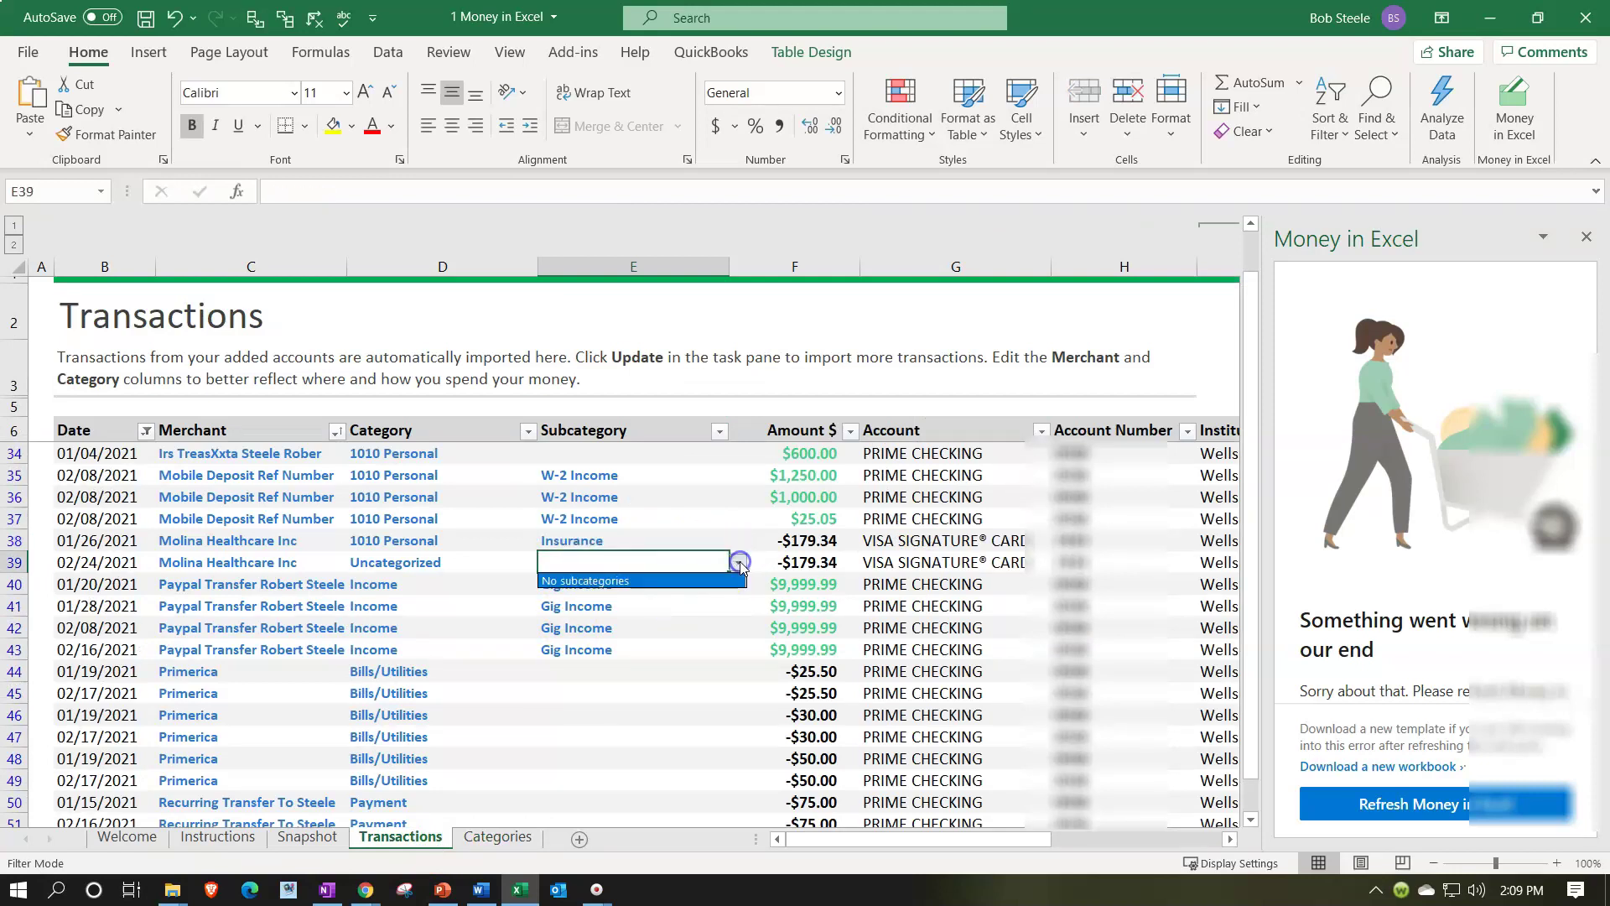
{"action": "key", "text": "Escape"}
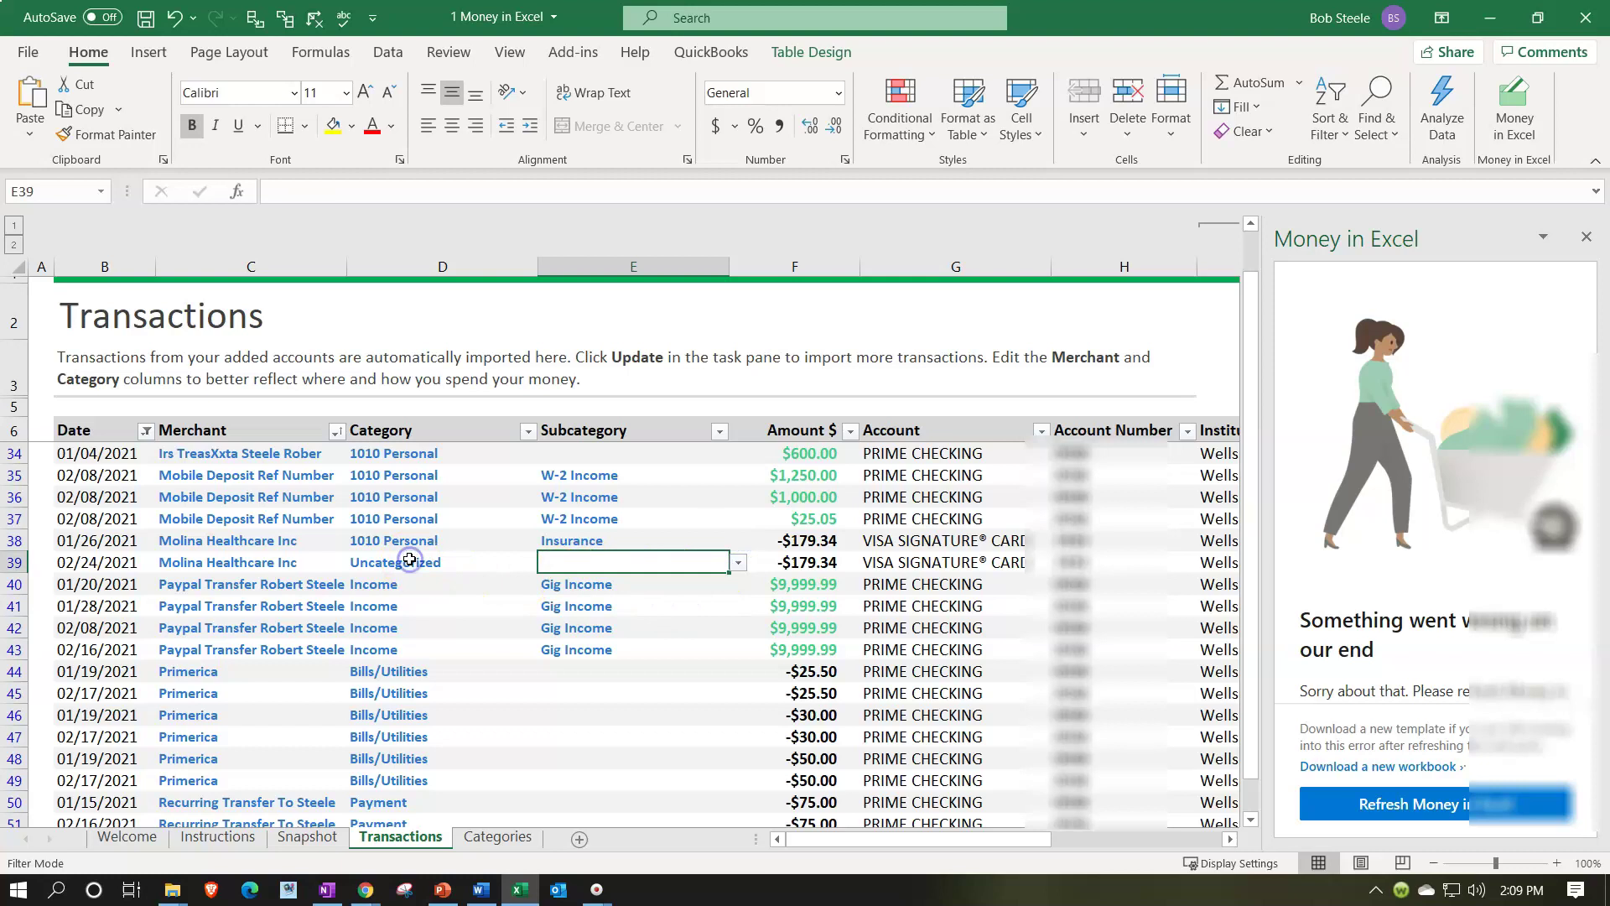
Give row 39 the category 1010 Personal and the subcategory Insurance
{"action": "left_click", "coordinate": [411, 558]}
{"action": "type", "text": "1010 owe"}
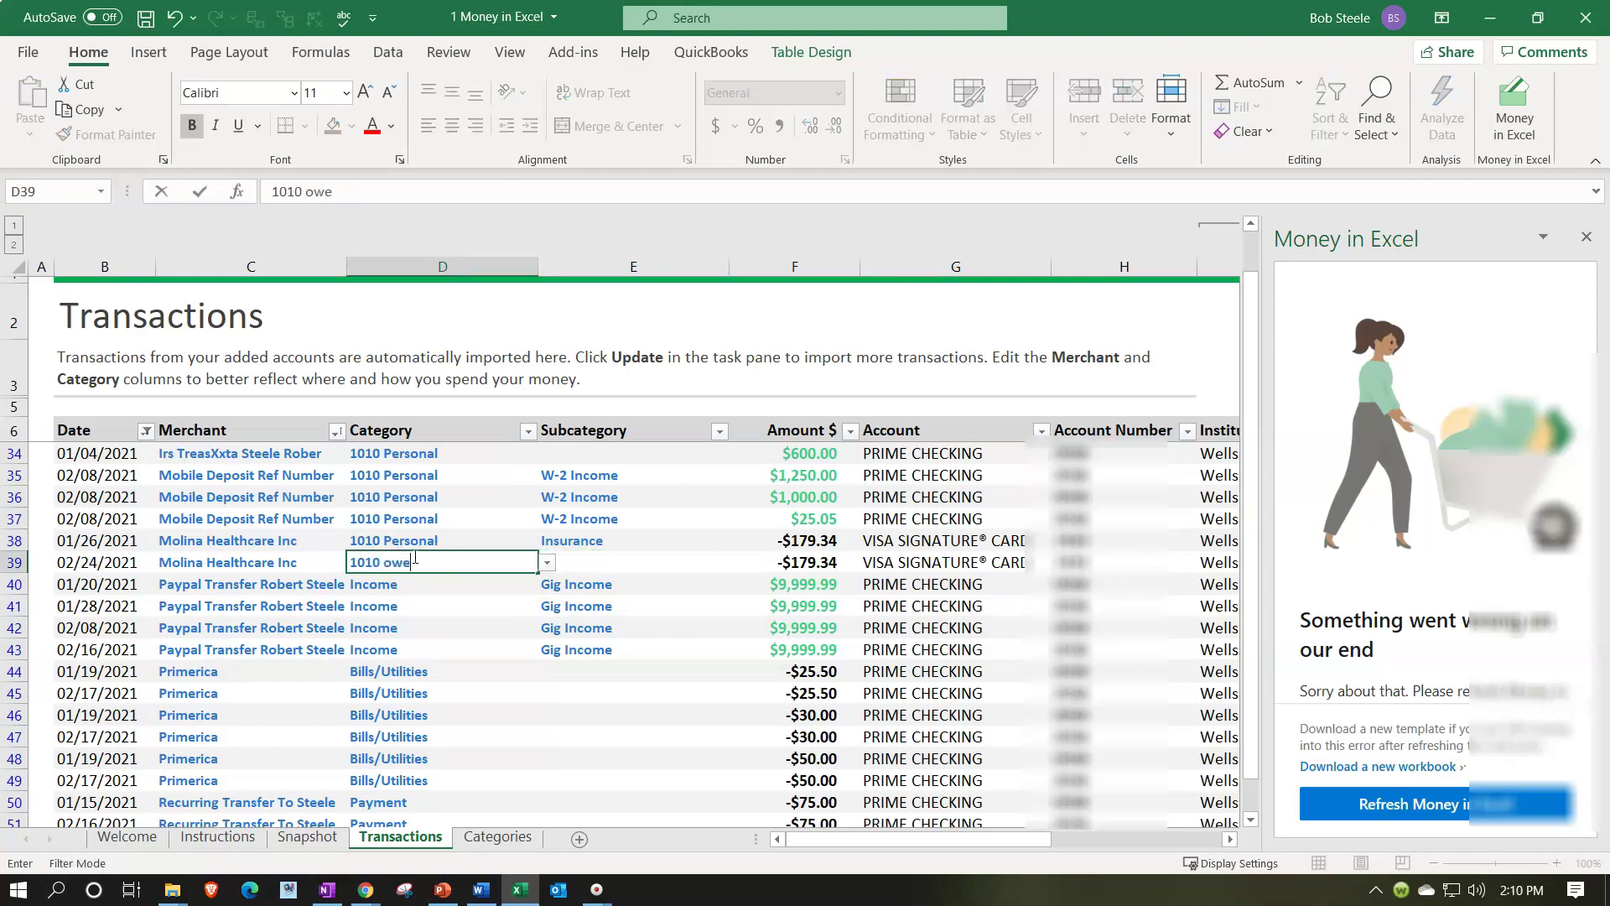
{"action": "left_click", "coordinate": [614, 558]}
{"action": "type", "text": "Insurance"}
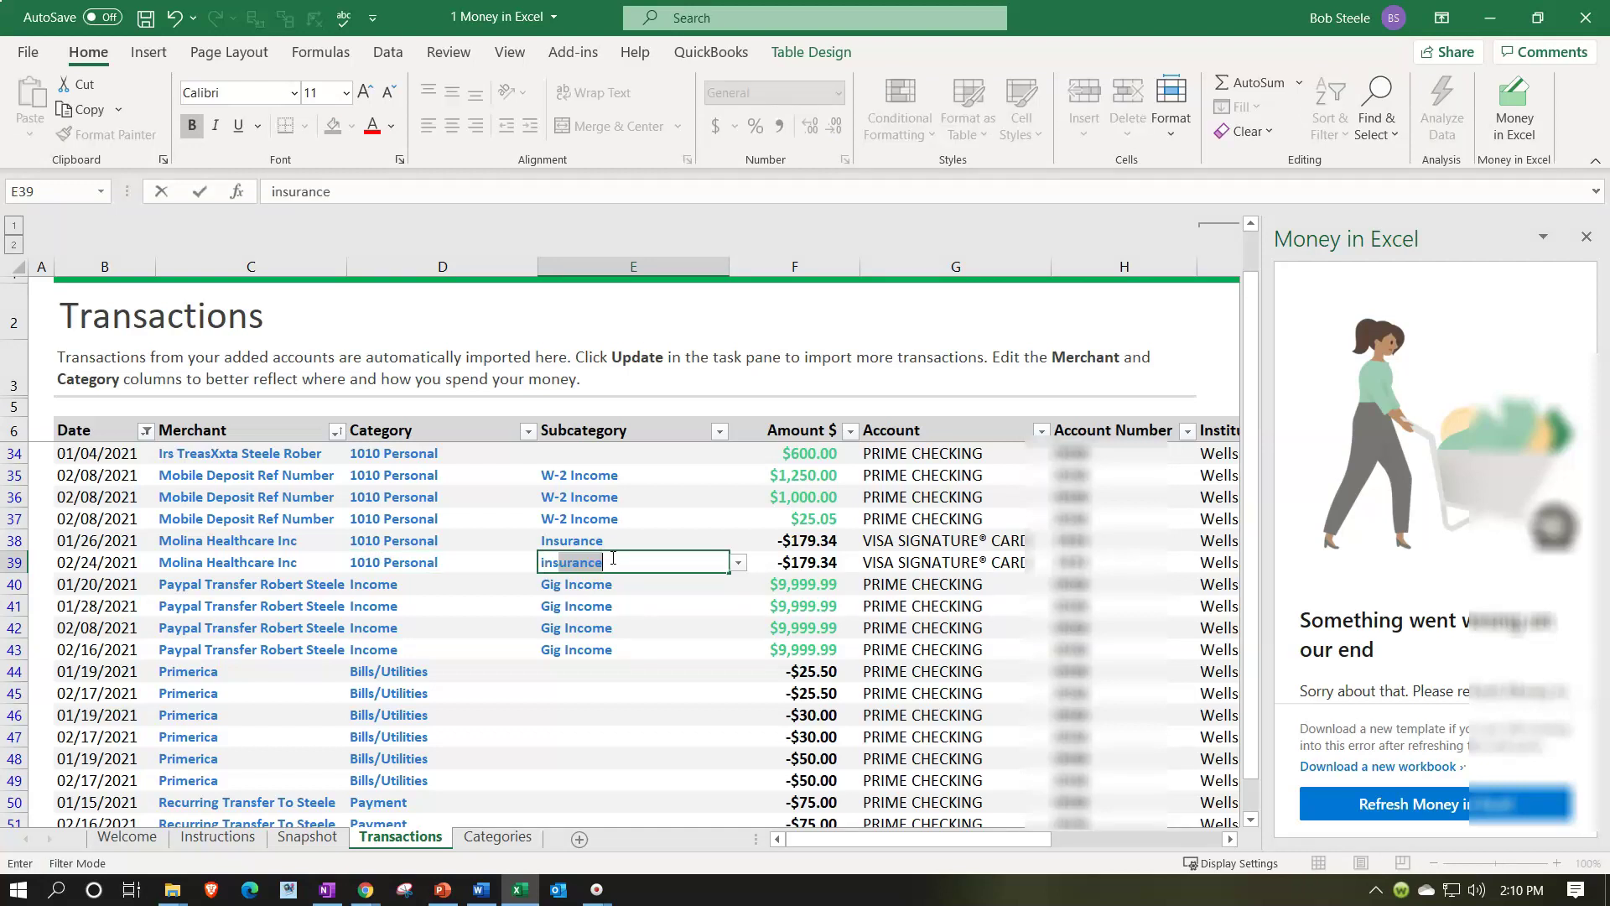
{"action": "key", "text": "Tab"}
Look over the Primerica Bills/Utilities rows, then switch to the Categories sheet
{"action": "left_click", "coordinate": [424, 584]}
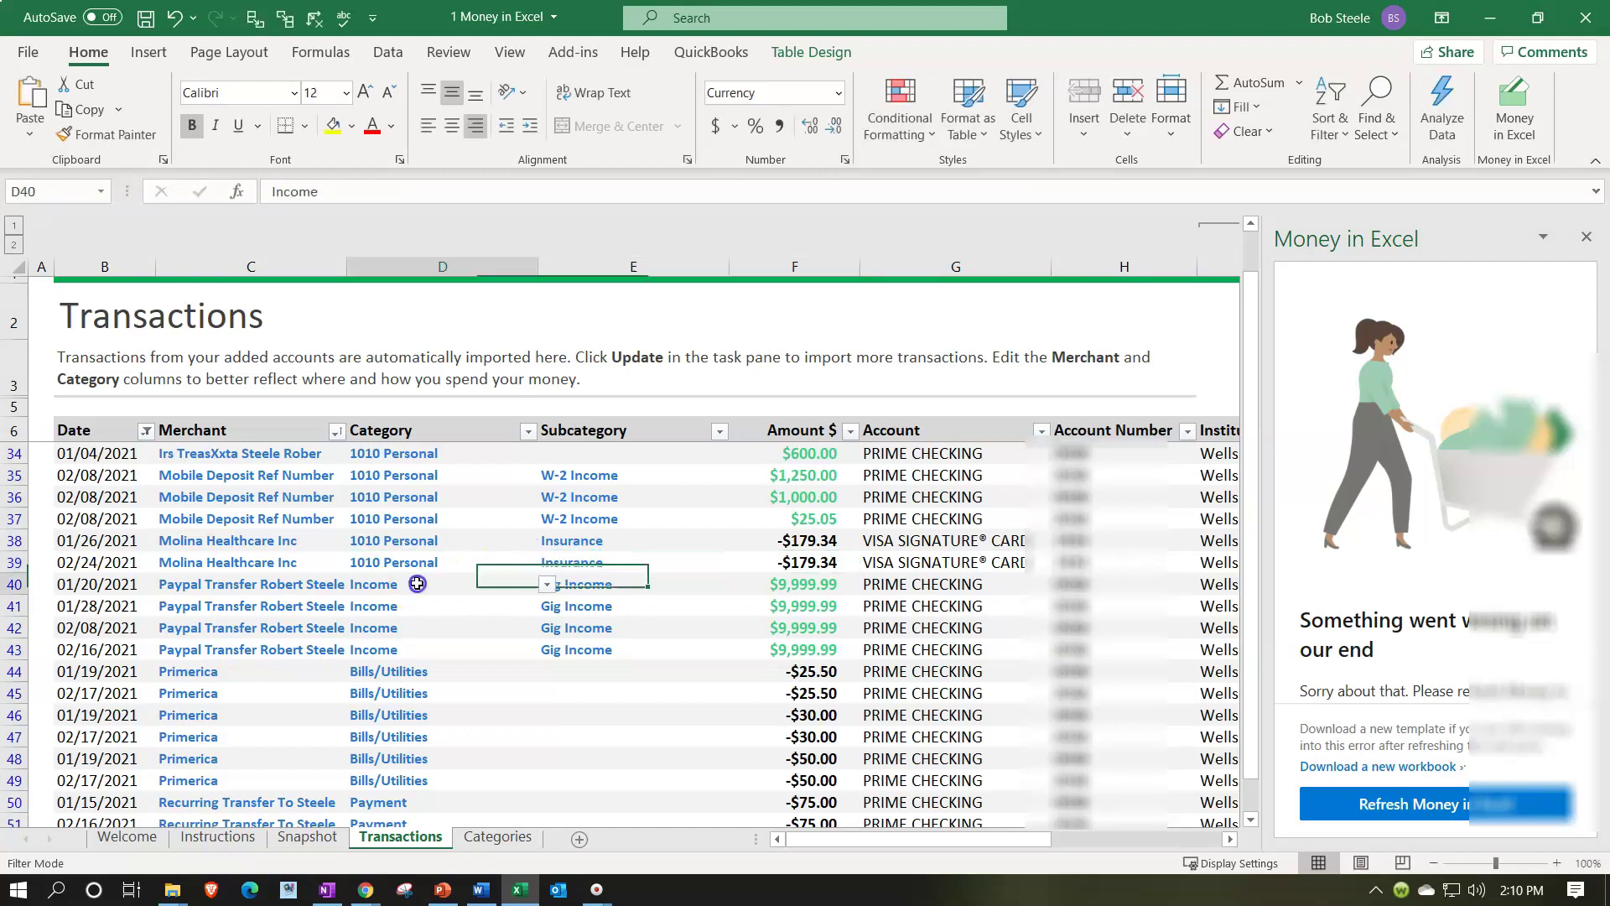
{"action": "scroll", "coordinate": [411, 608], "scroll_direction": "down", "scroll_amount": 1}
{"action": "left_click", "coordinate": [267, 613]}
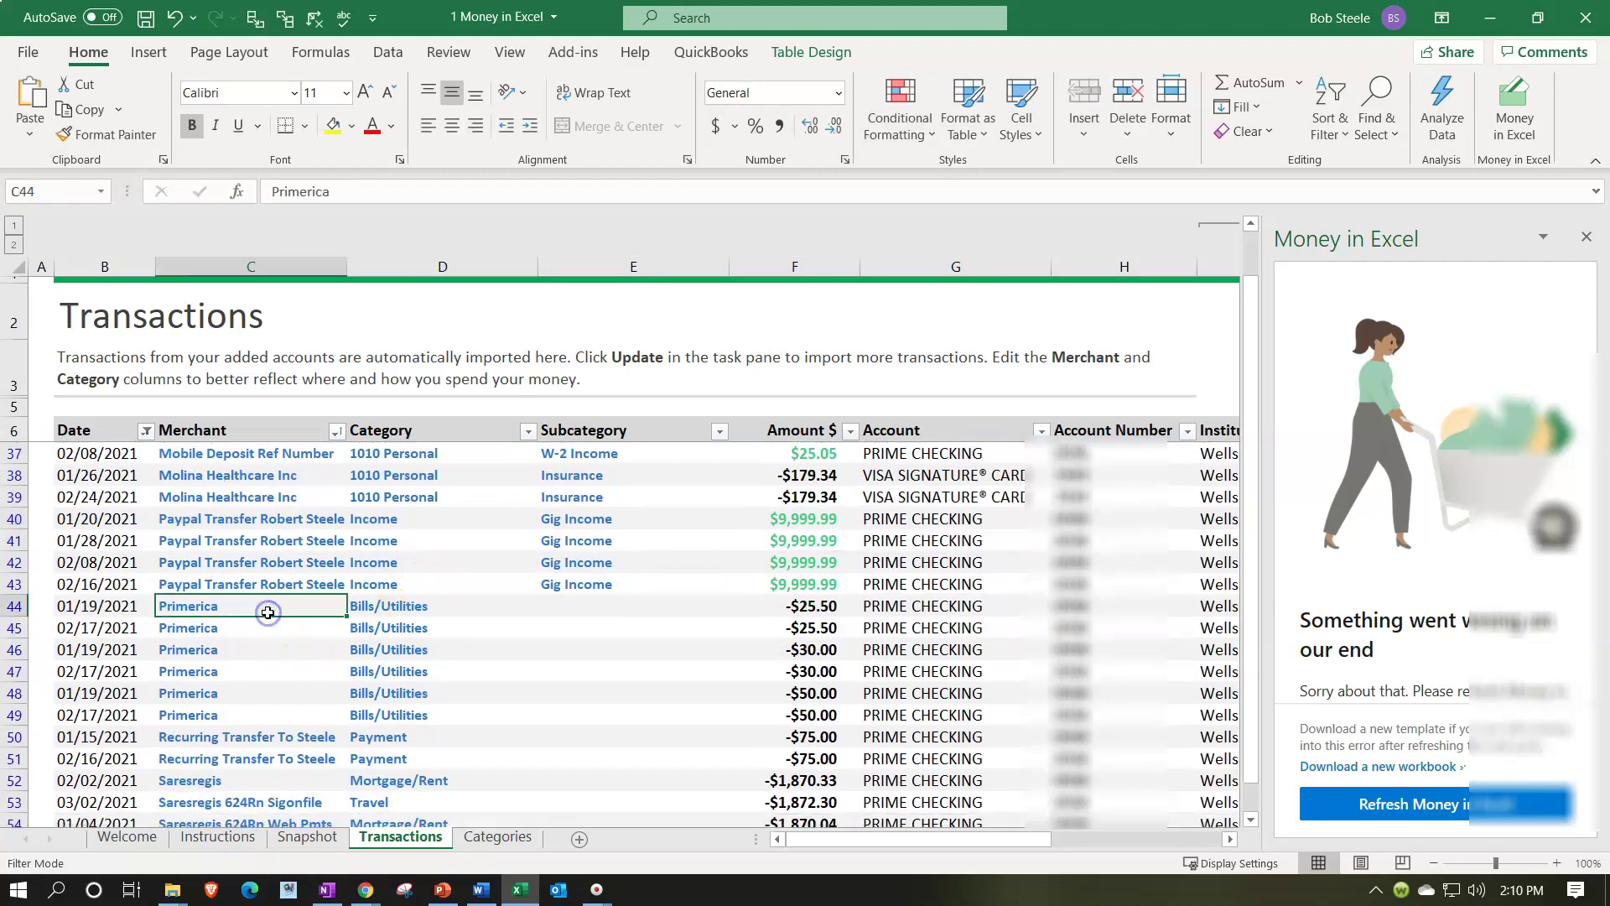
{"action": "left_click", "coordinate": [406, 609]}
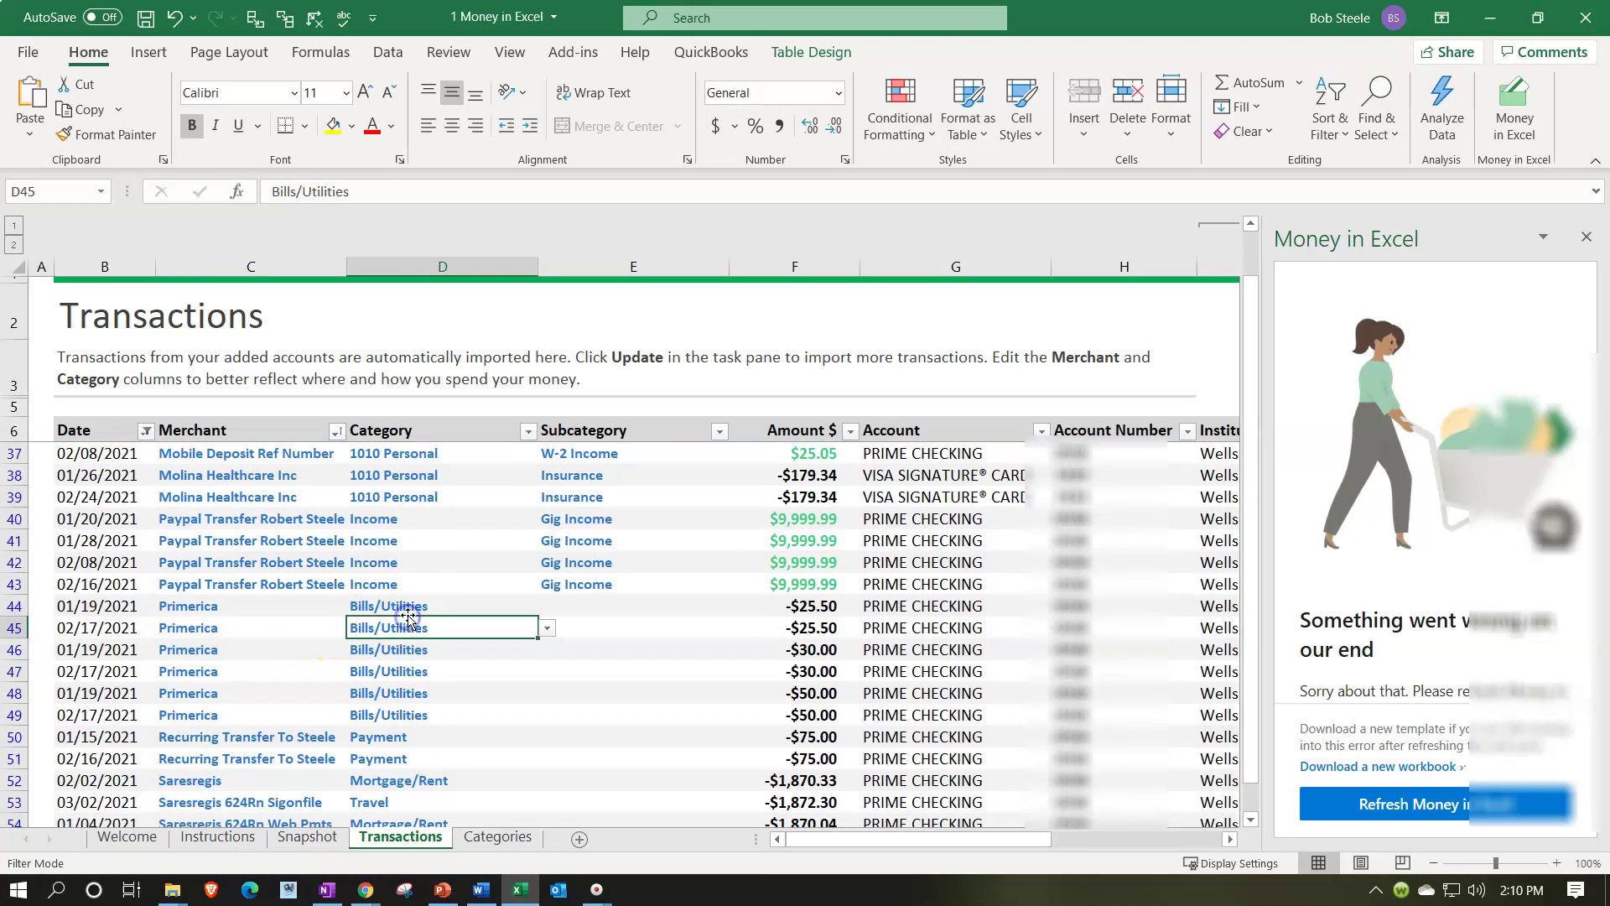
{"action": "scroll", "coordinate": [407, 602], "scroll_direction": "down", "scroll_amount": 1}
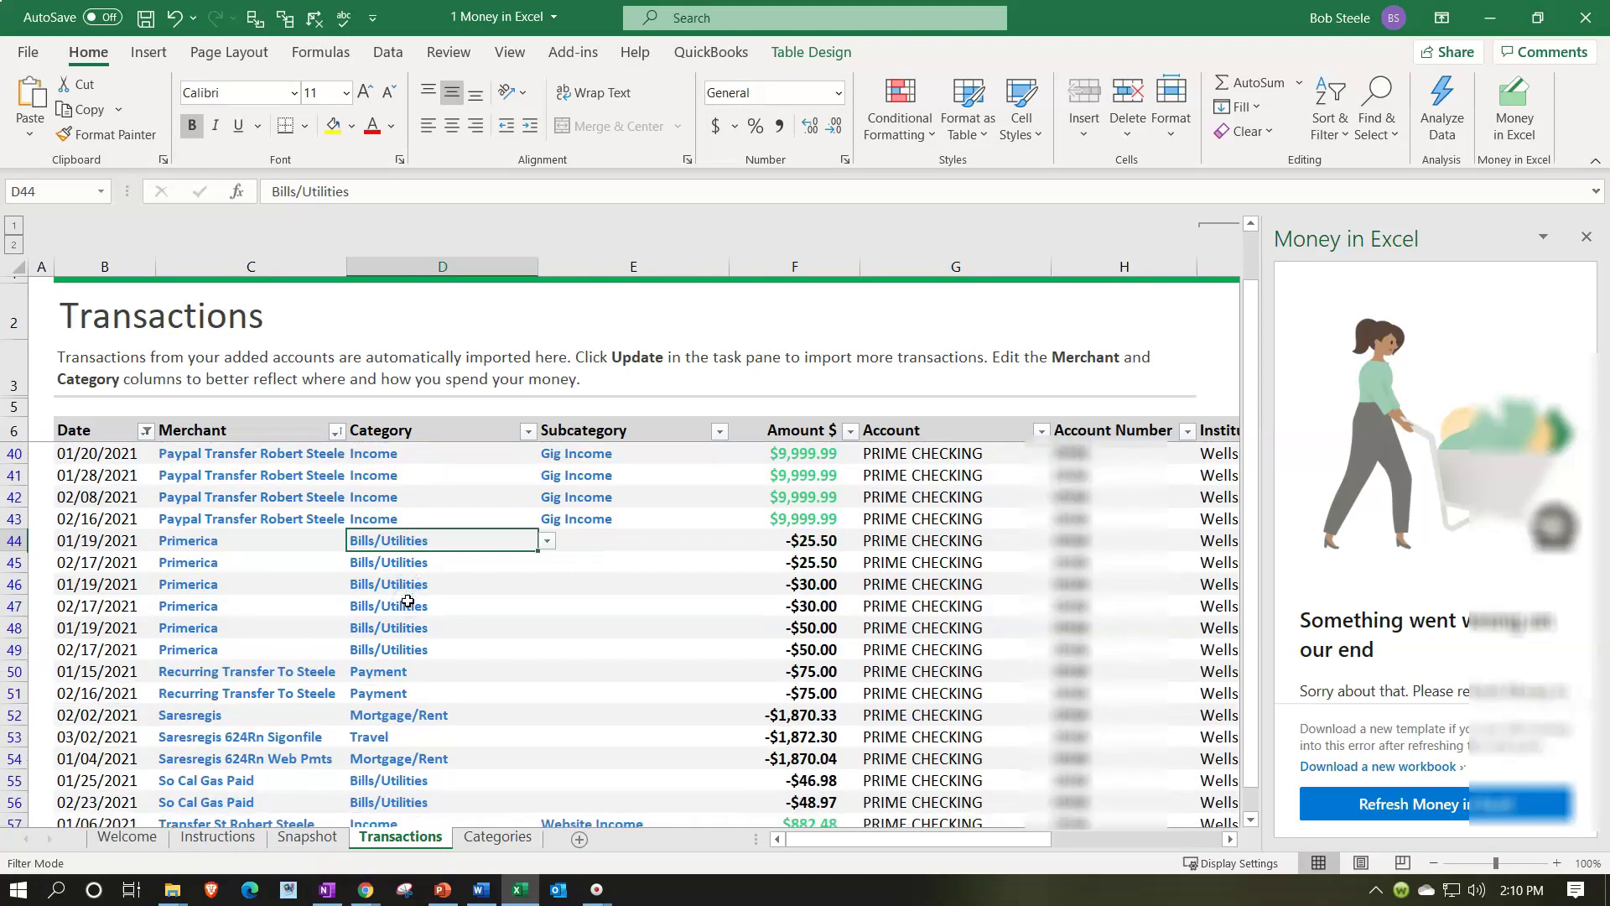
{"action": "left_click", "coordinate": [397, 562]}
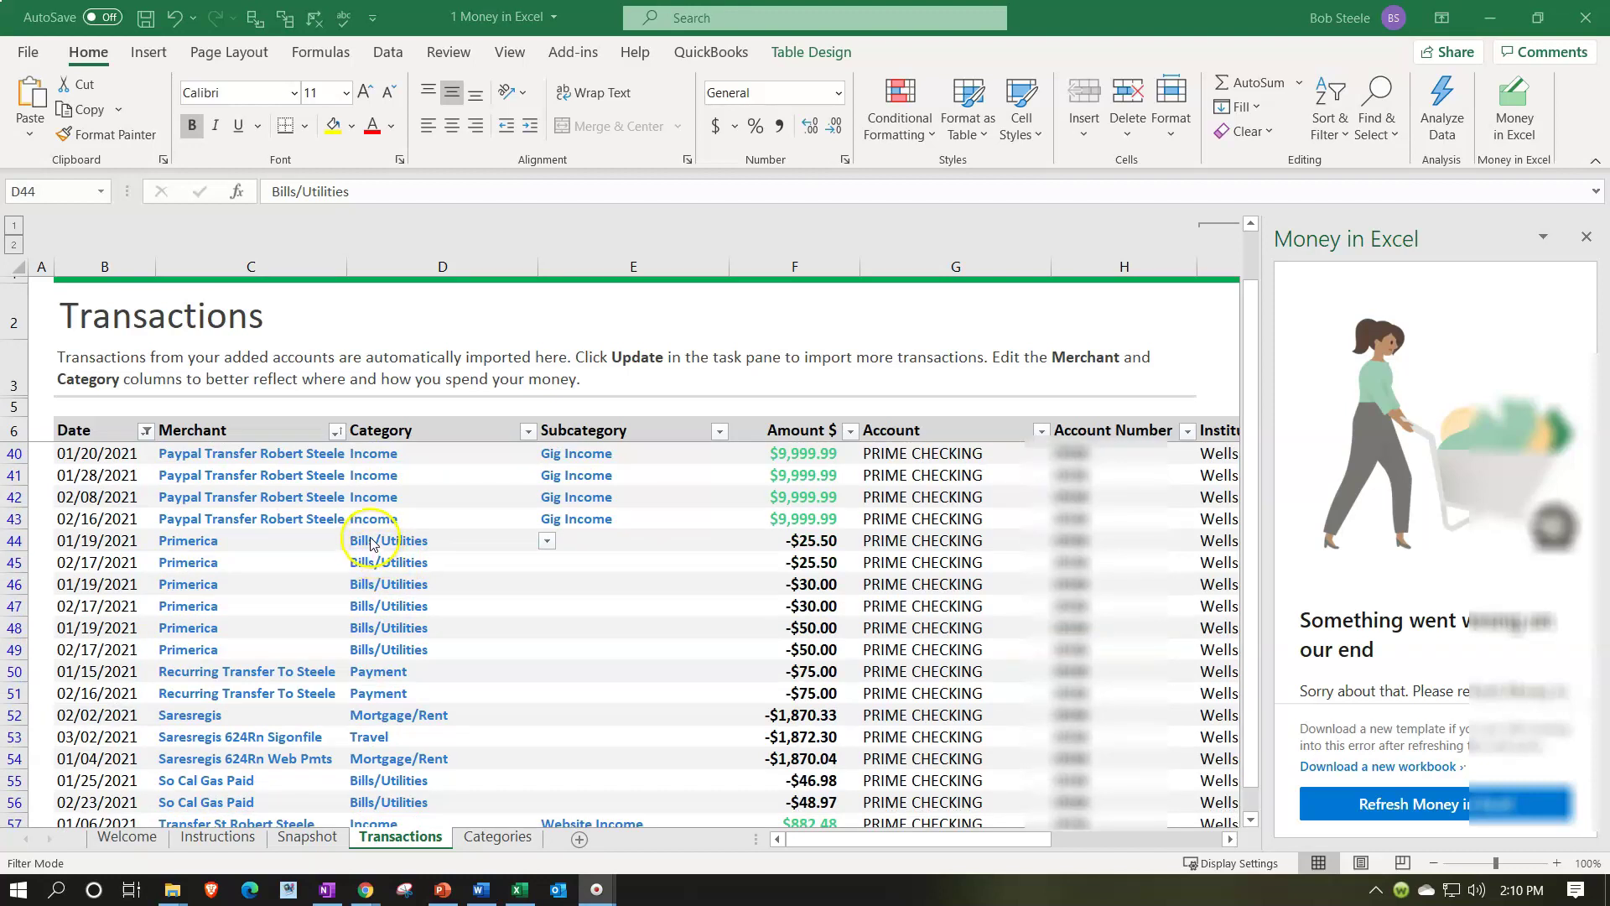
{"action": "left_click", "coordinate": [500, 837]}
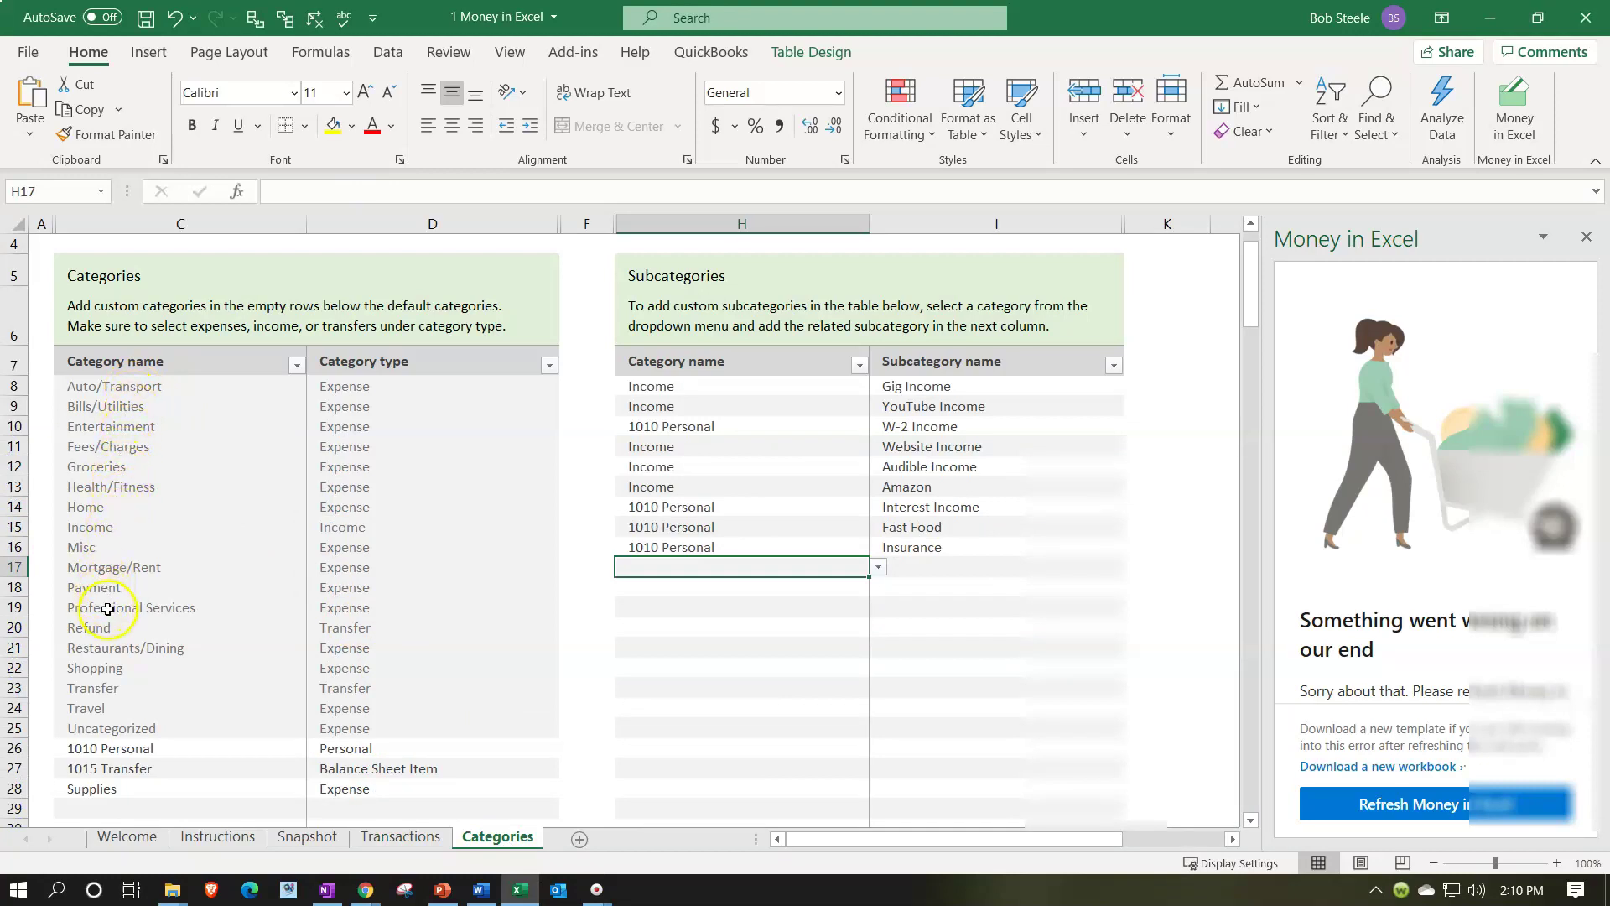
Enter Software with category type Expense in the first empty Categories row, C29
{"action": "scroll", "coordinate": [121, 621], "scroll_direction": "down", "scroll_amount": 1}
{"action": "left_click", "coordinate": [138, 696]}
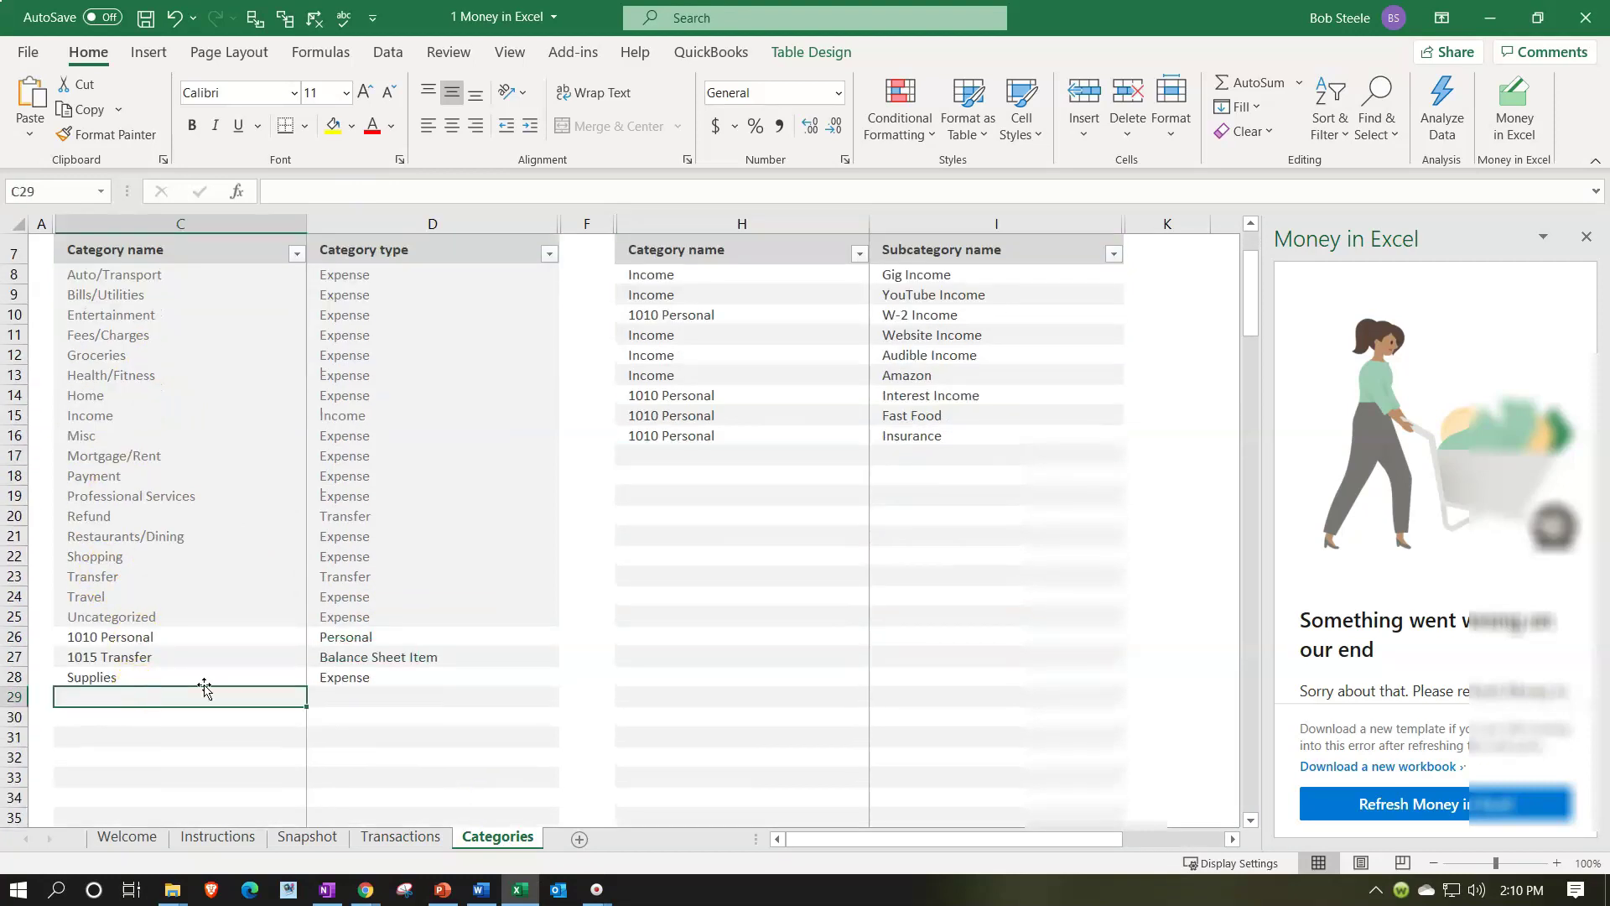
{"action": "type", "text": "sas"}
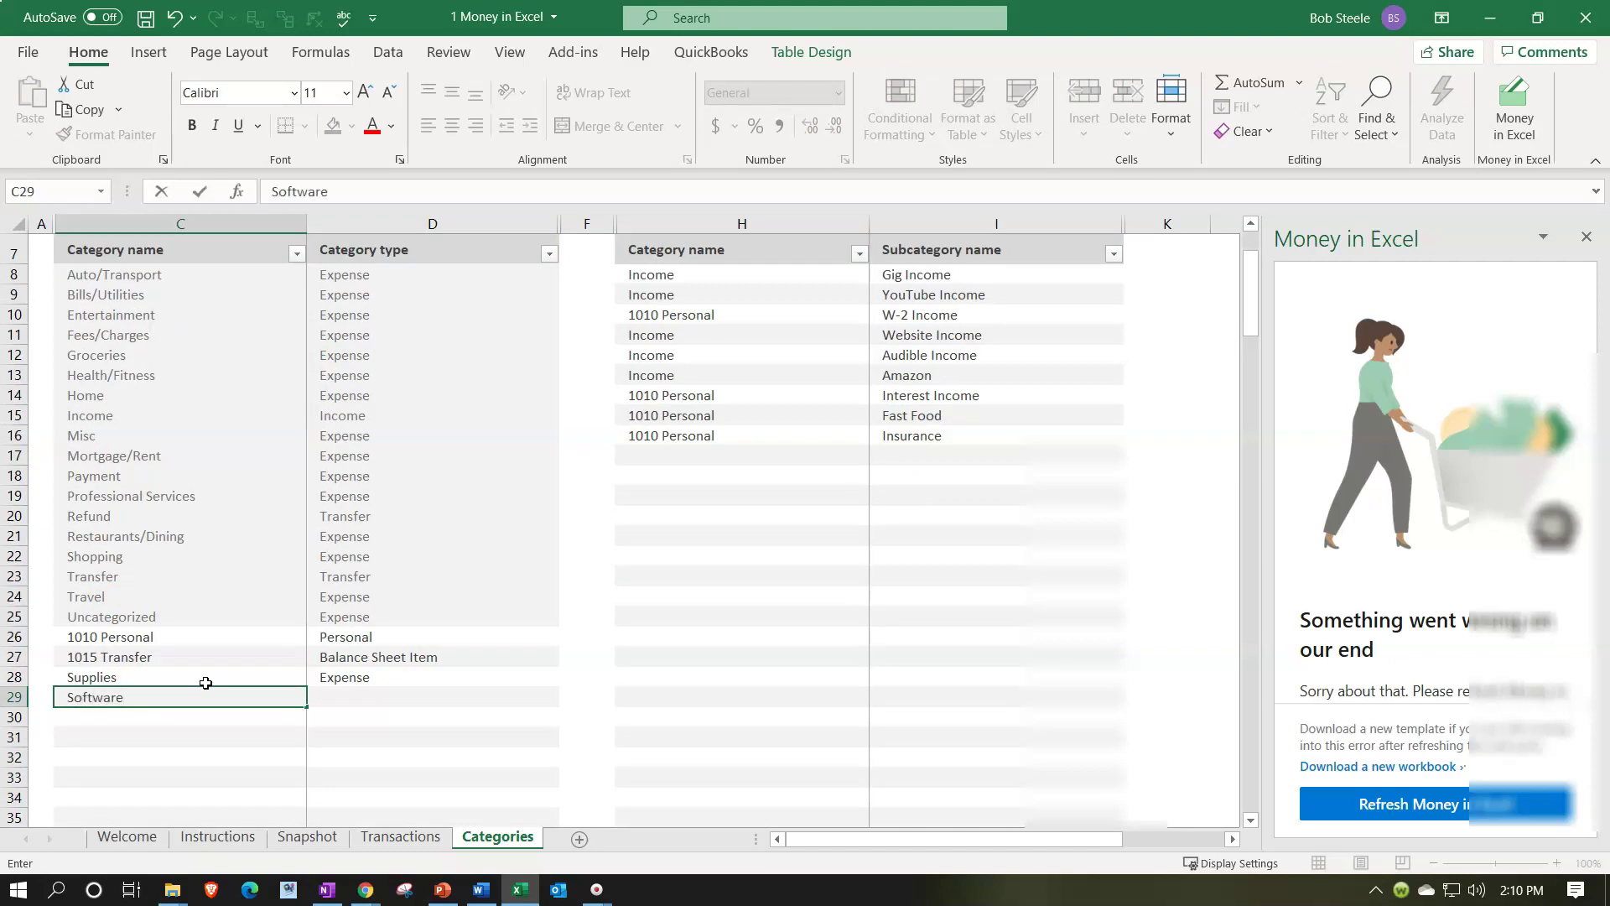
{"action": "key", "text": "Tab"}
{"action": "type", "text": "expense"}
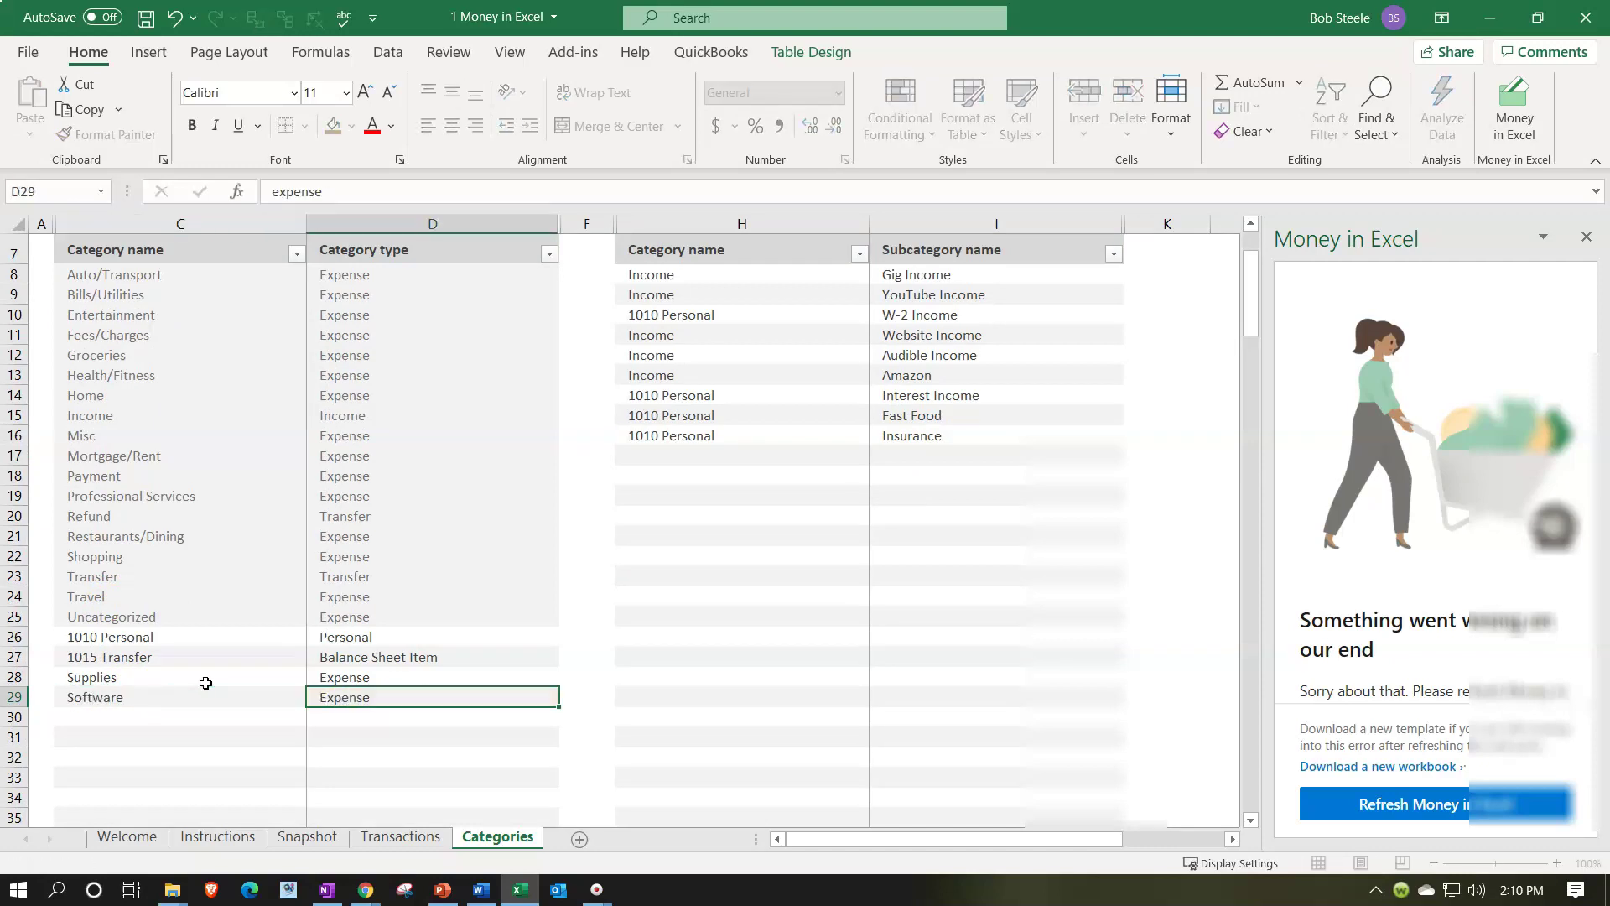
{"action": "key", "text": "Return"}
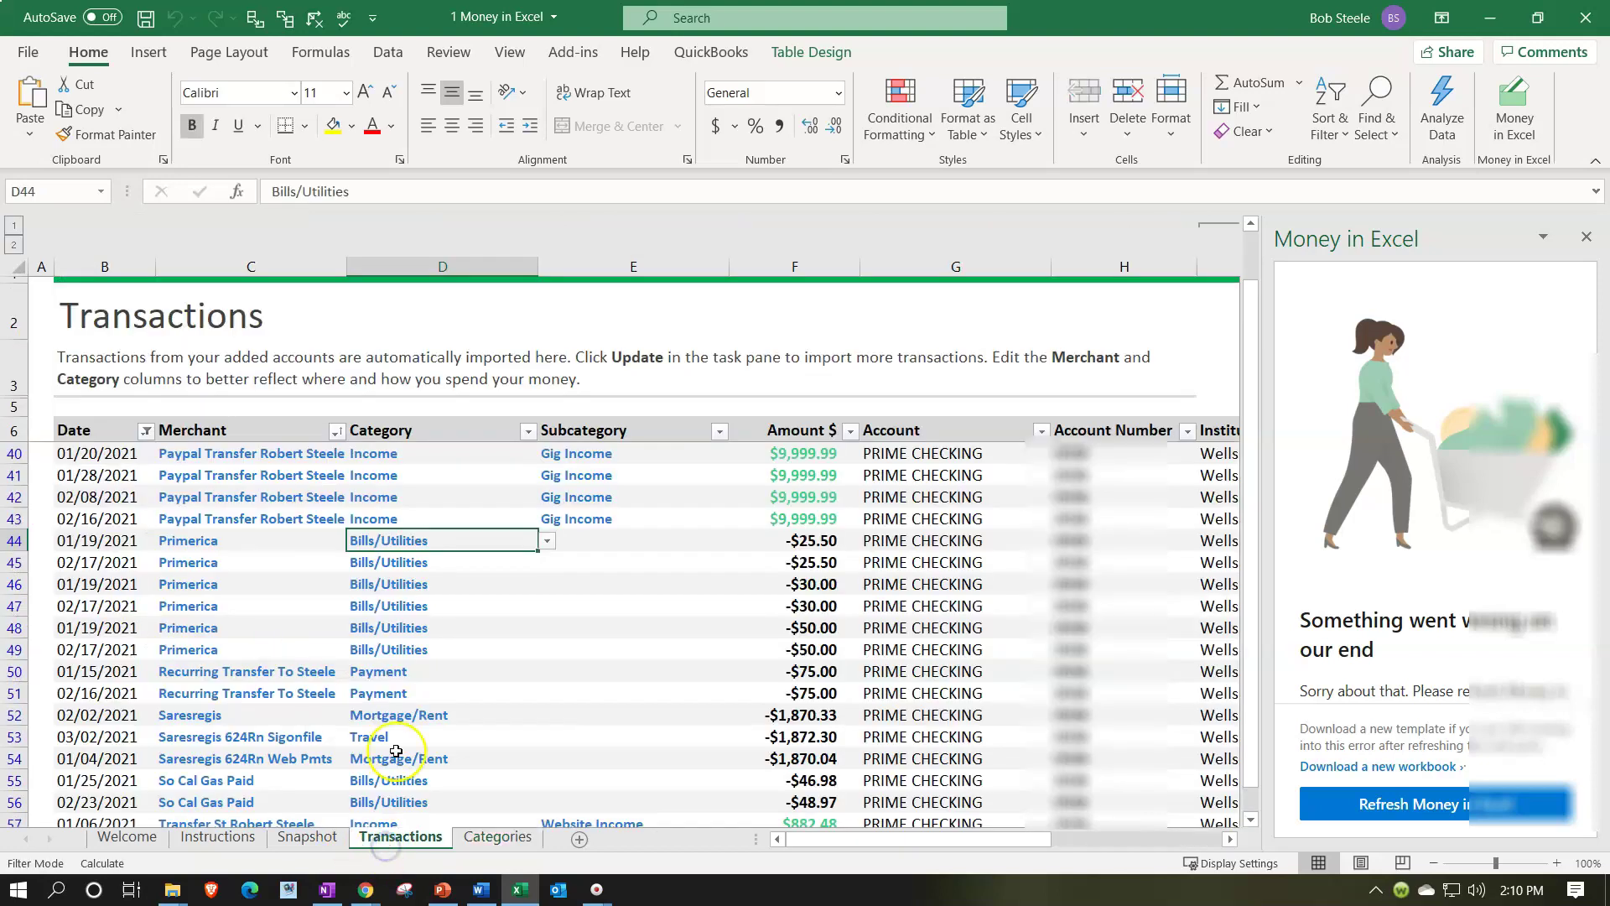
Change D44's category from Bills/Utilities to Software using its dropdown
{"action": "left_click", "coordinate": [263, 544]}
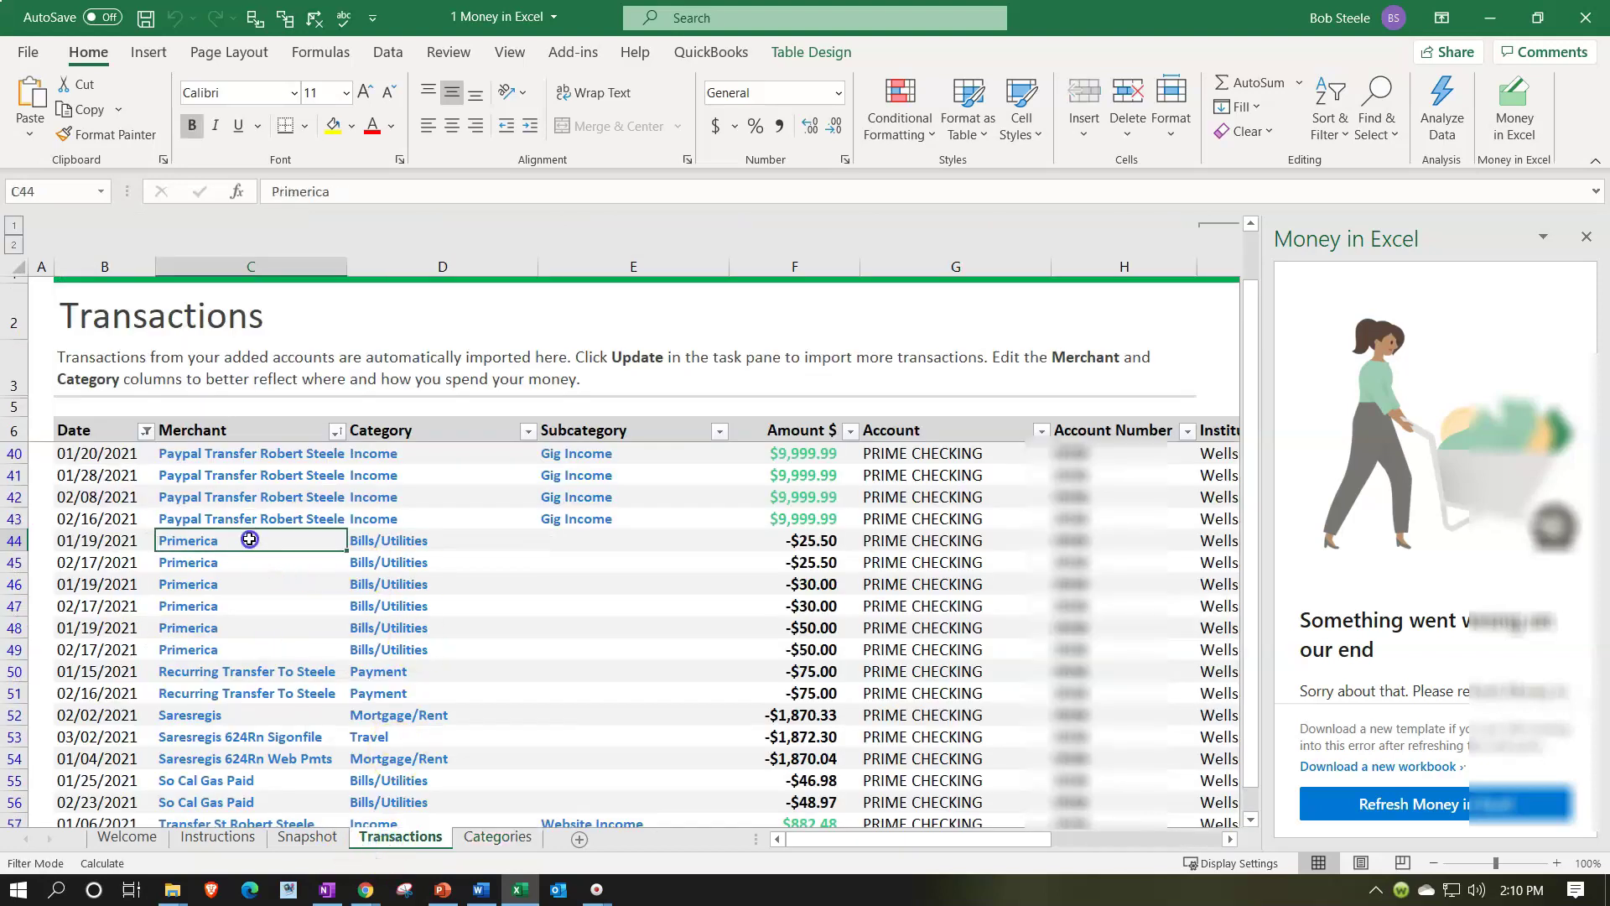
{"action": "left_click", "coordinate": [408, 545]}
{"action": "left_click", "coordinate": [474, 541]}
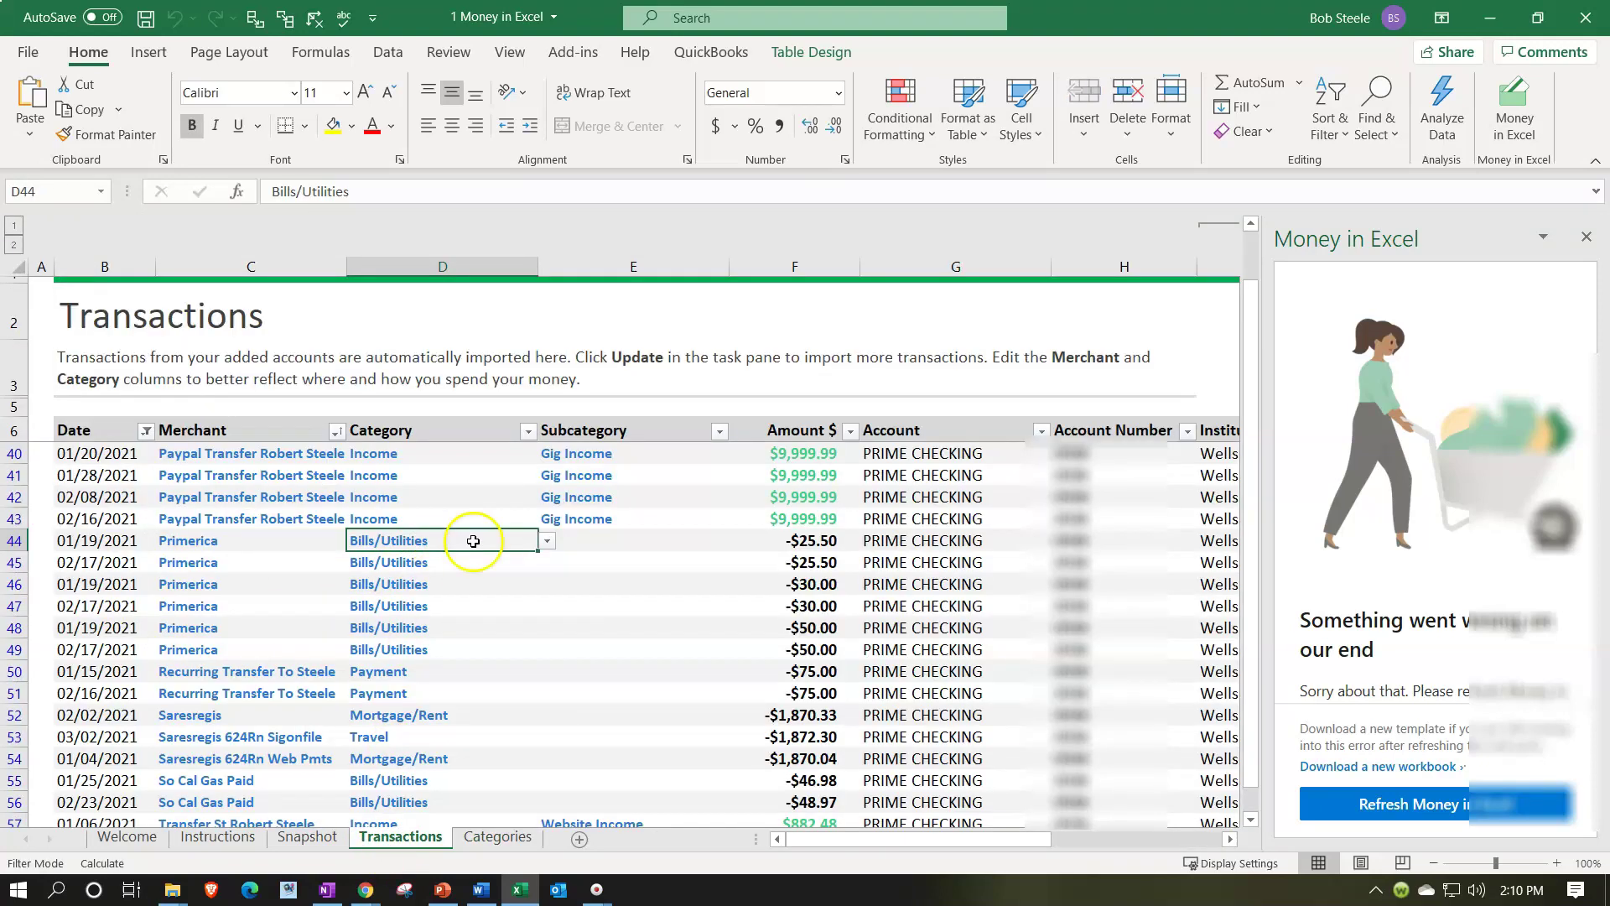
{"action": "left_click", "coordinate": [546, 541]}
{"action": "left_click", "coordinate": [542, 658]}
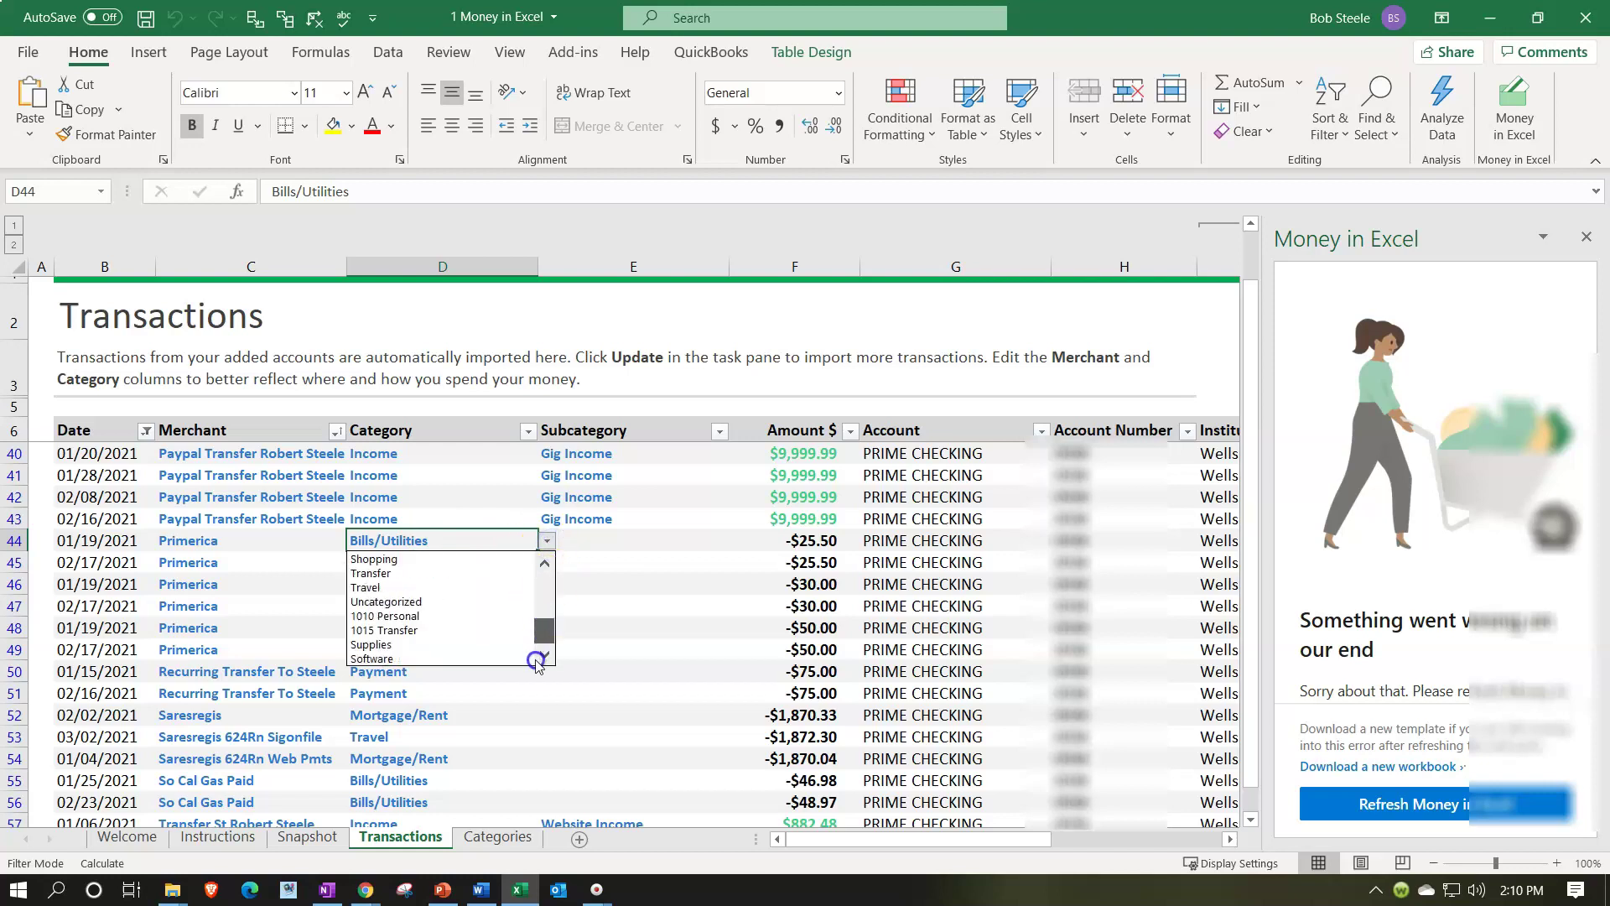
{"action": "left_click", "coordinate": [403, 658]}
{"action": "left_click", "coordinate": [593, 541]}
Recategorise D45, D46 and D47 as Software via AutoComplete
{"action": "left_click", "coordinate": [450, 569]}
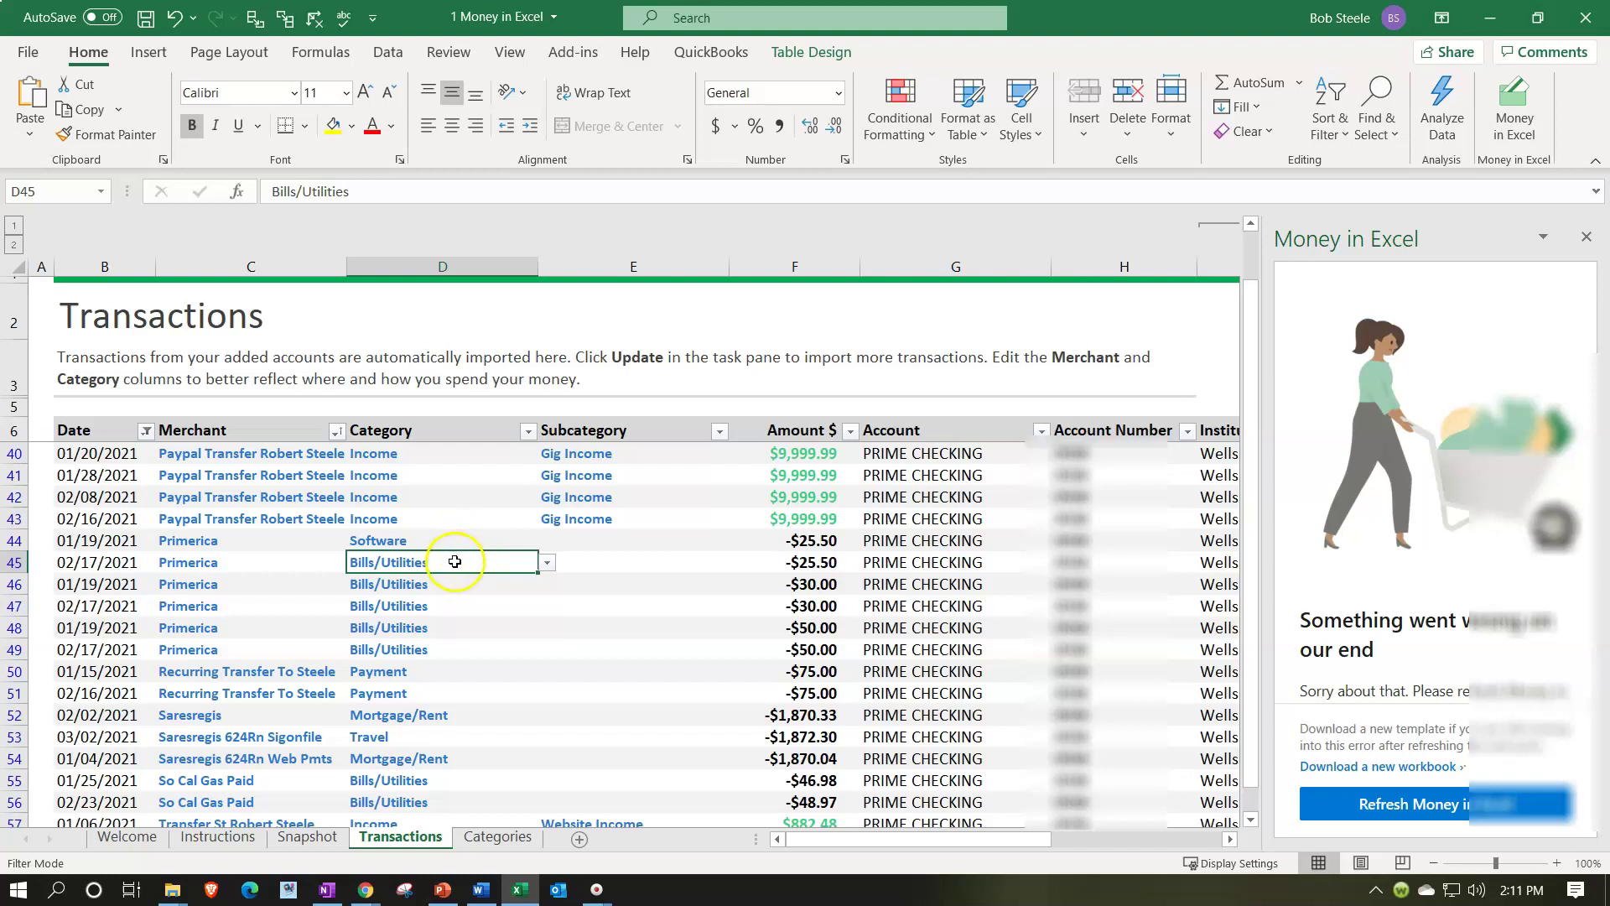
{"action": "type", "text": "So"}
{"action": "key", "text": "Return"}
{"action": "type", "text": "So"}
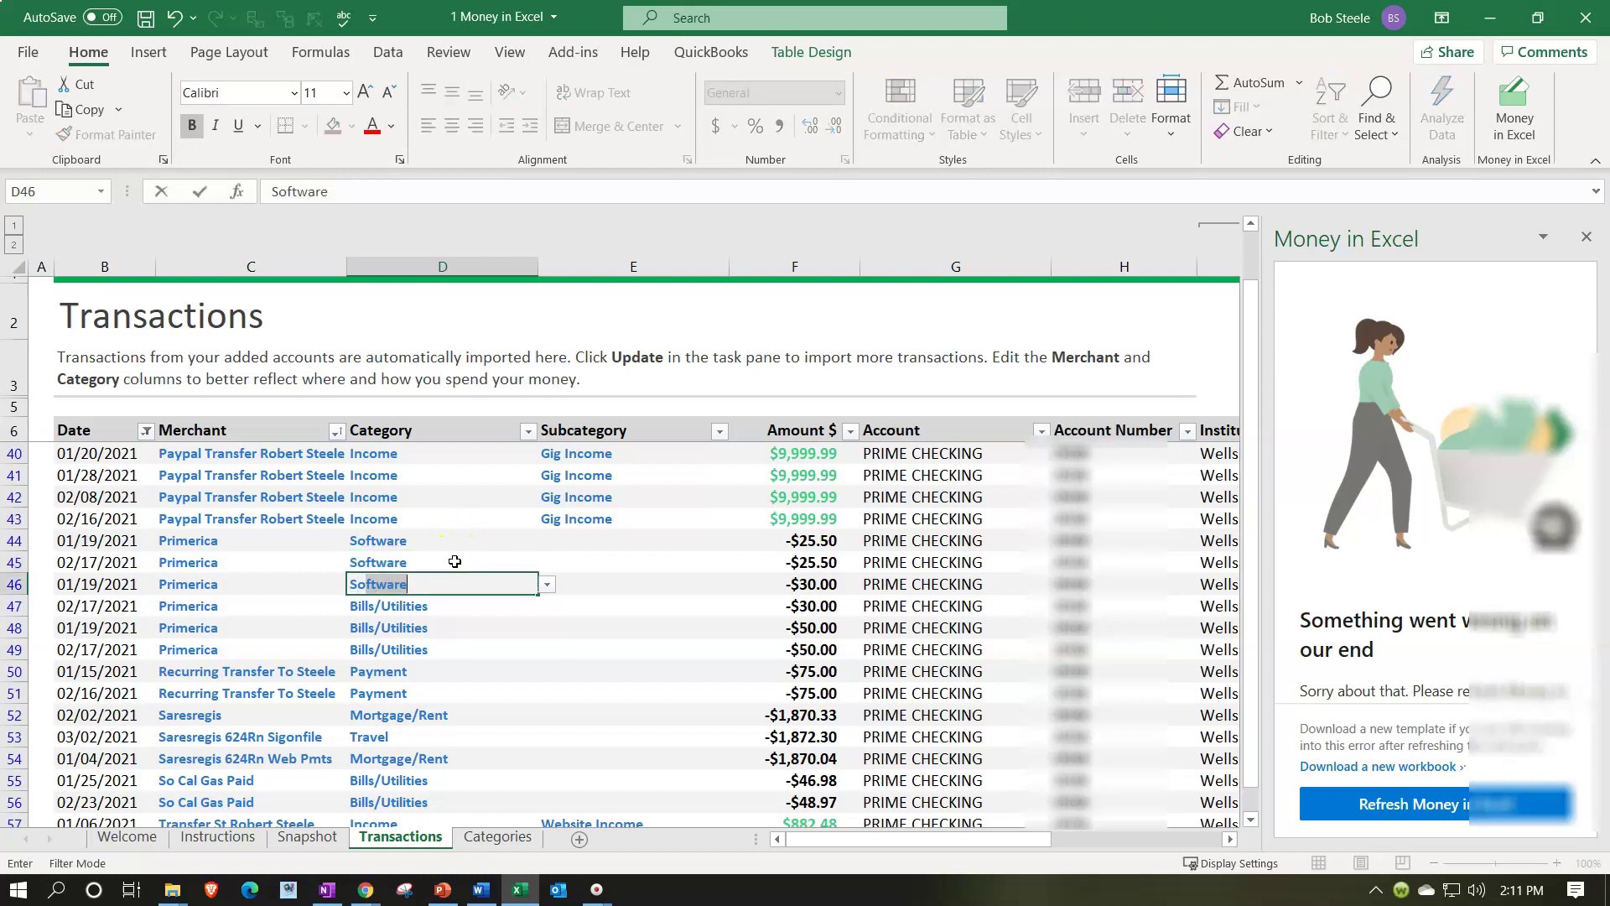
{"action": "key", "text": "Return"}
{"action": "type", "text": "Software"}
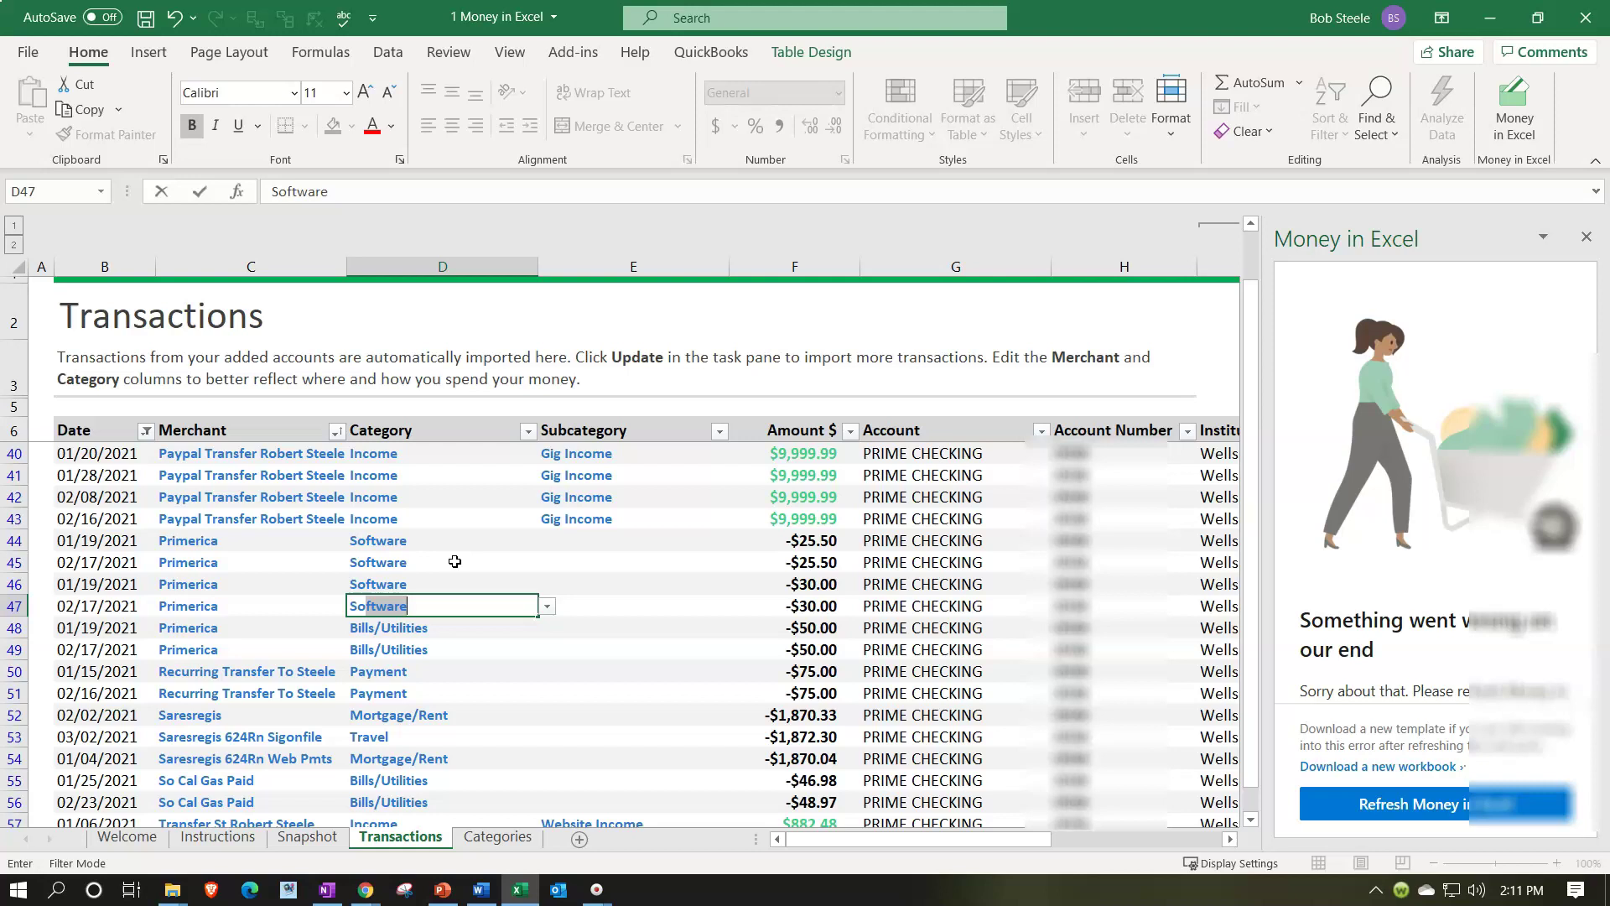
{"action": "key", "text": "Return"}
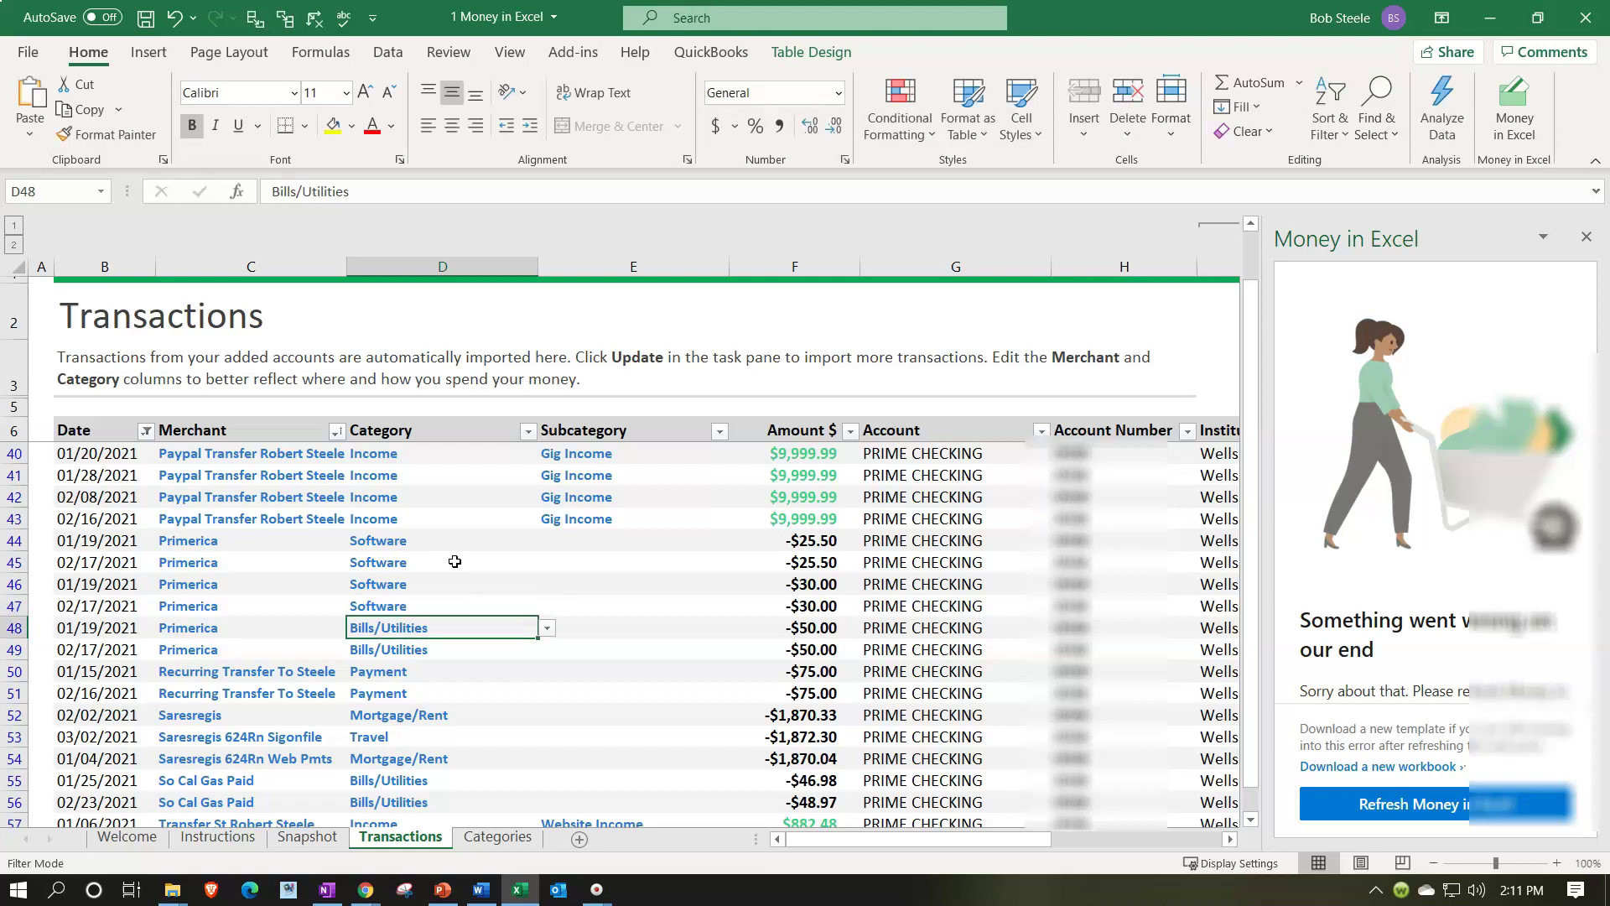
Set D48 and D49 to Software, correcting a mistyped entry along the way
{"action": "left_click", "coordinate": [447, 621]}
{"action": "left_click", "coordinate": [471, 629]}
{"action": "type", "text": "d"}
{"action": "key", "text": "BackSpace"}
{"action": "type", "text": "sp"}
{"action": "key", "text": "BackSpace"}
{"action": "key", "text": "BackSpace"}
{"action": "type", "text": "Software"}
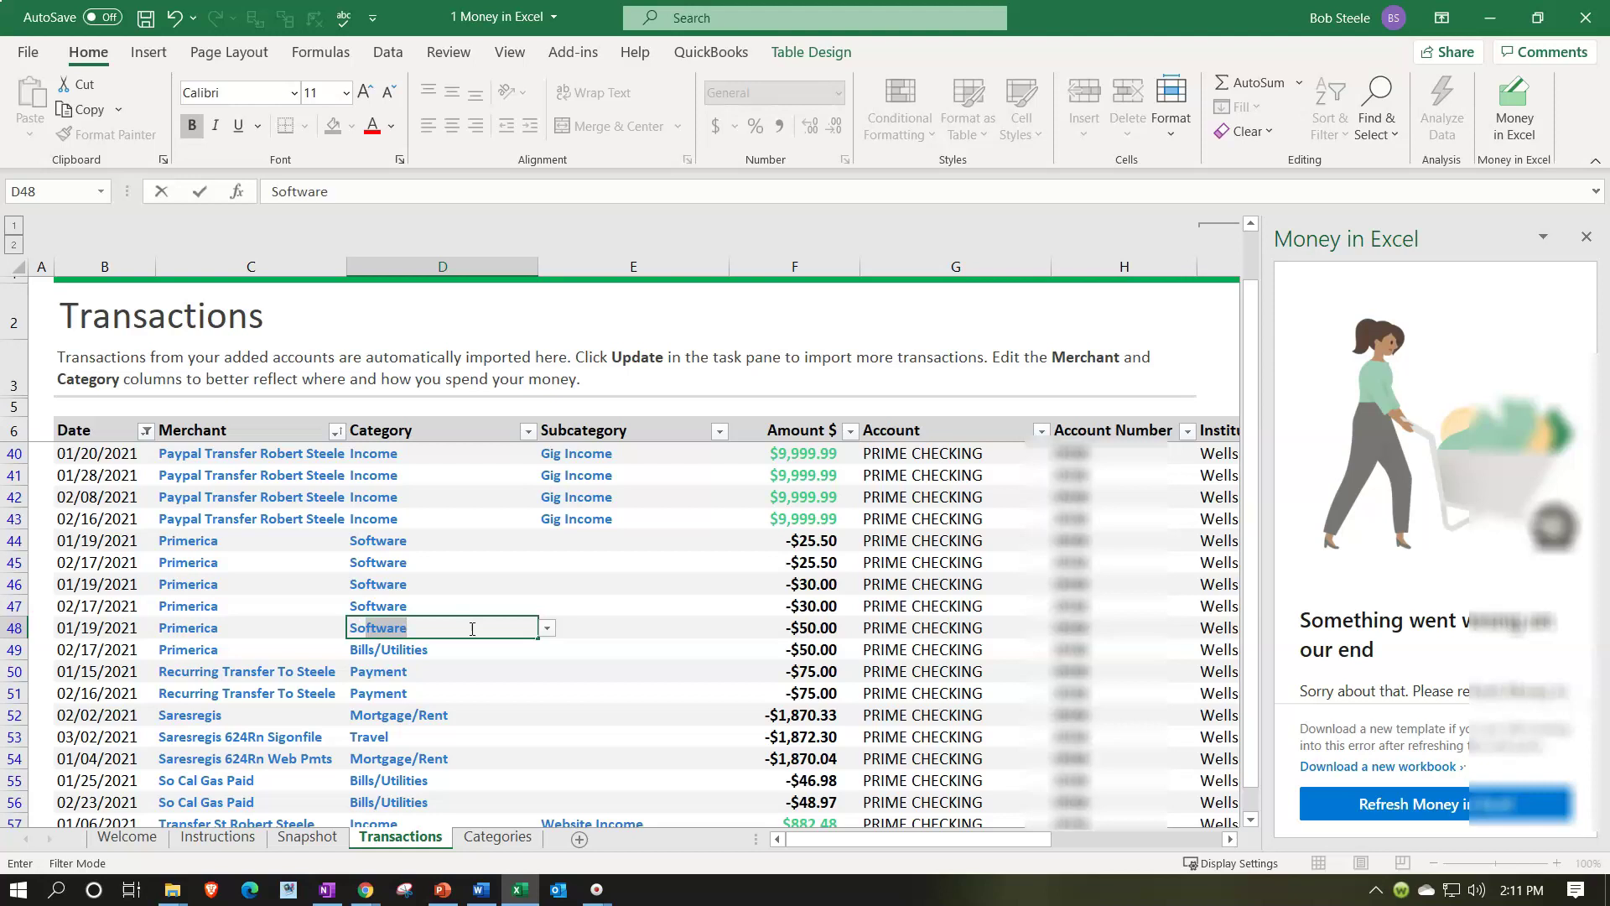
{"action": "key", "text": "Return"}
{"action": "type", "text": "Software"}
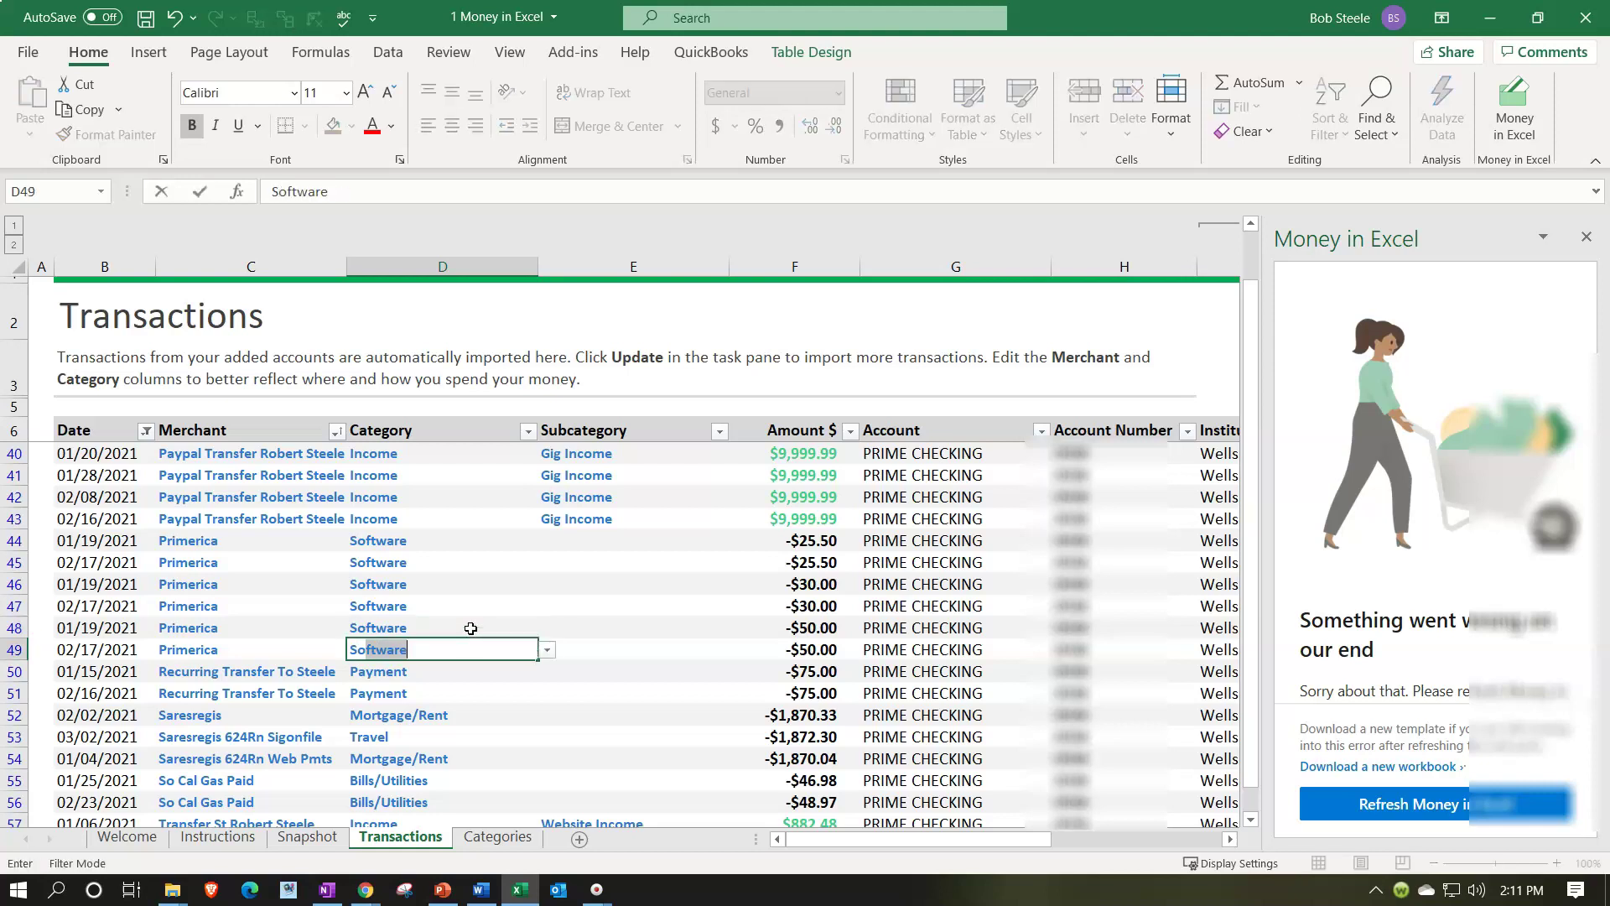
{"action": "key", "text": "Return"}
Pick 1010 Personal from D50's dropdown in place of Payment
{"action": "scroll", "coordinate": [471, 628], "scroll_direction": "down", "scroll_amount": 1}
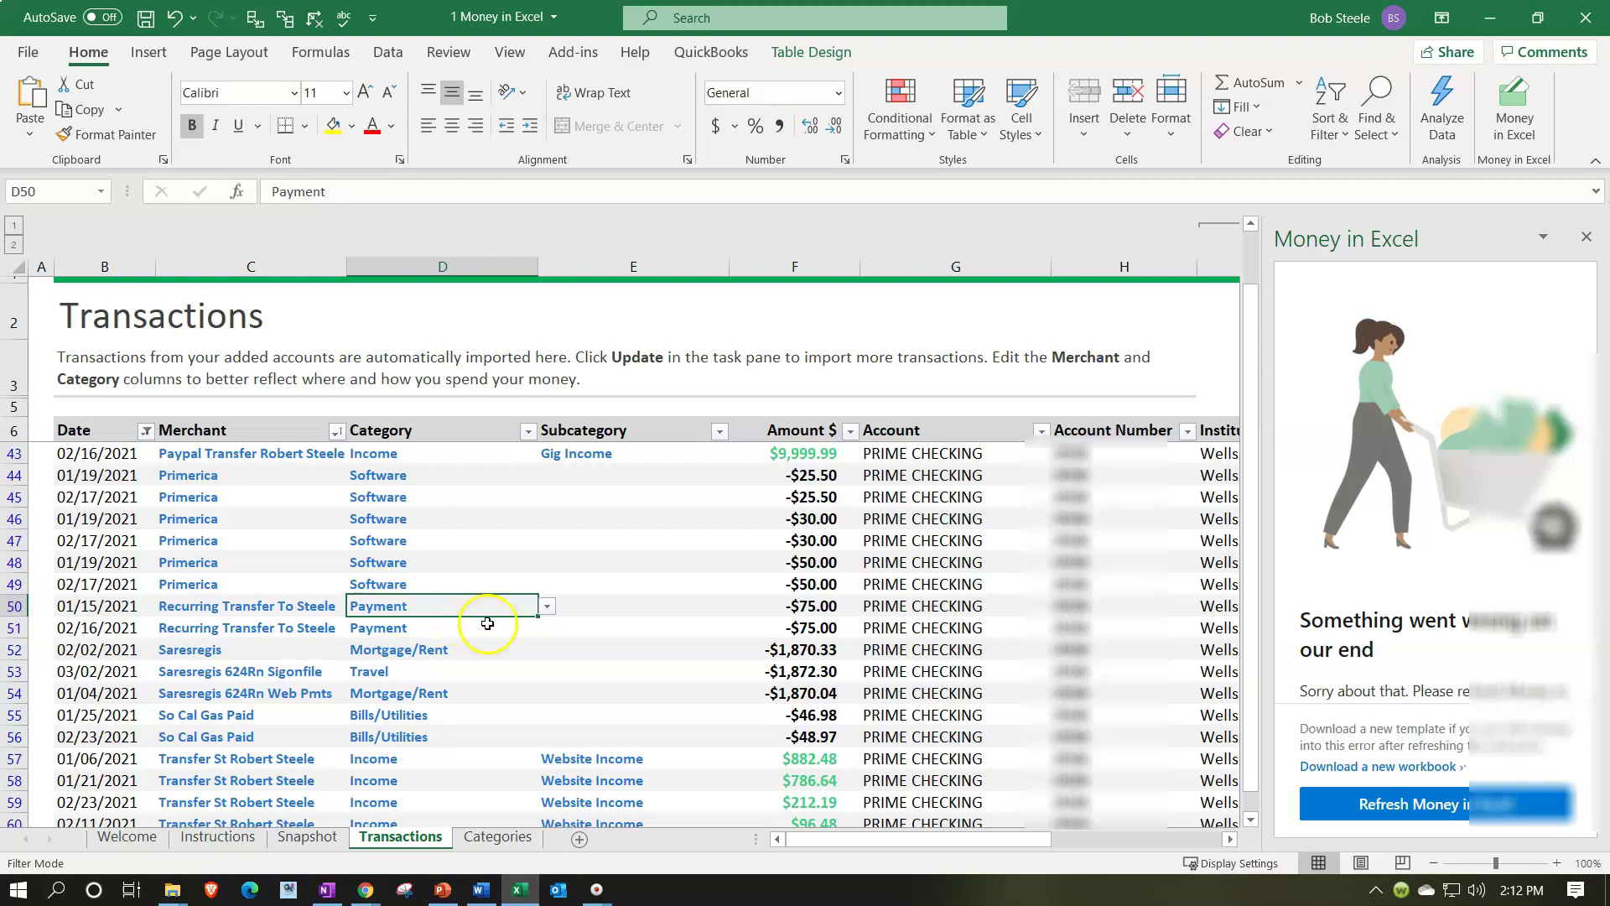
{"action": "left_click", "coordinate": [547, 605]}
{"action": "scroll", "coordinate": [529, 671], "scroll_direction": "up", "scroll_amount": 3}
{"action": "scroll", "coordinate": [537, 663], "scroll_direction": "down", "scroll_amount": 5}
{"action": "left_click", "coordinate": [469, 683]}
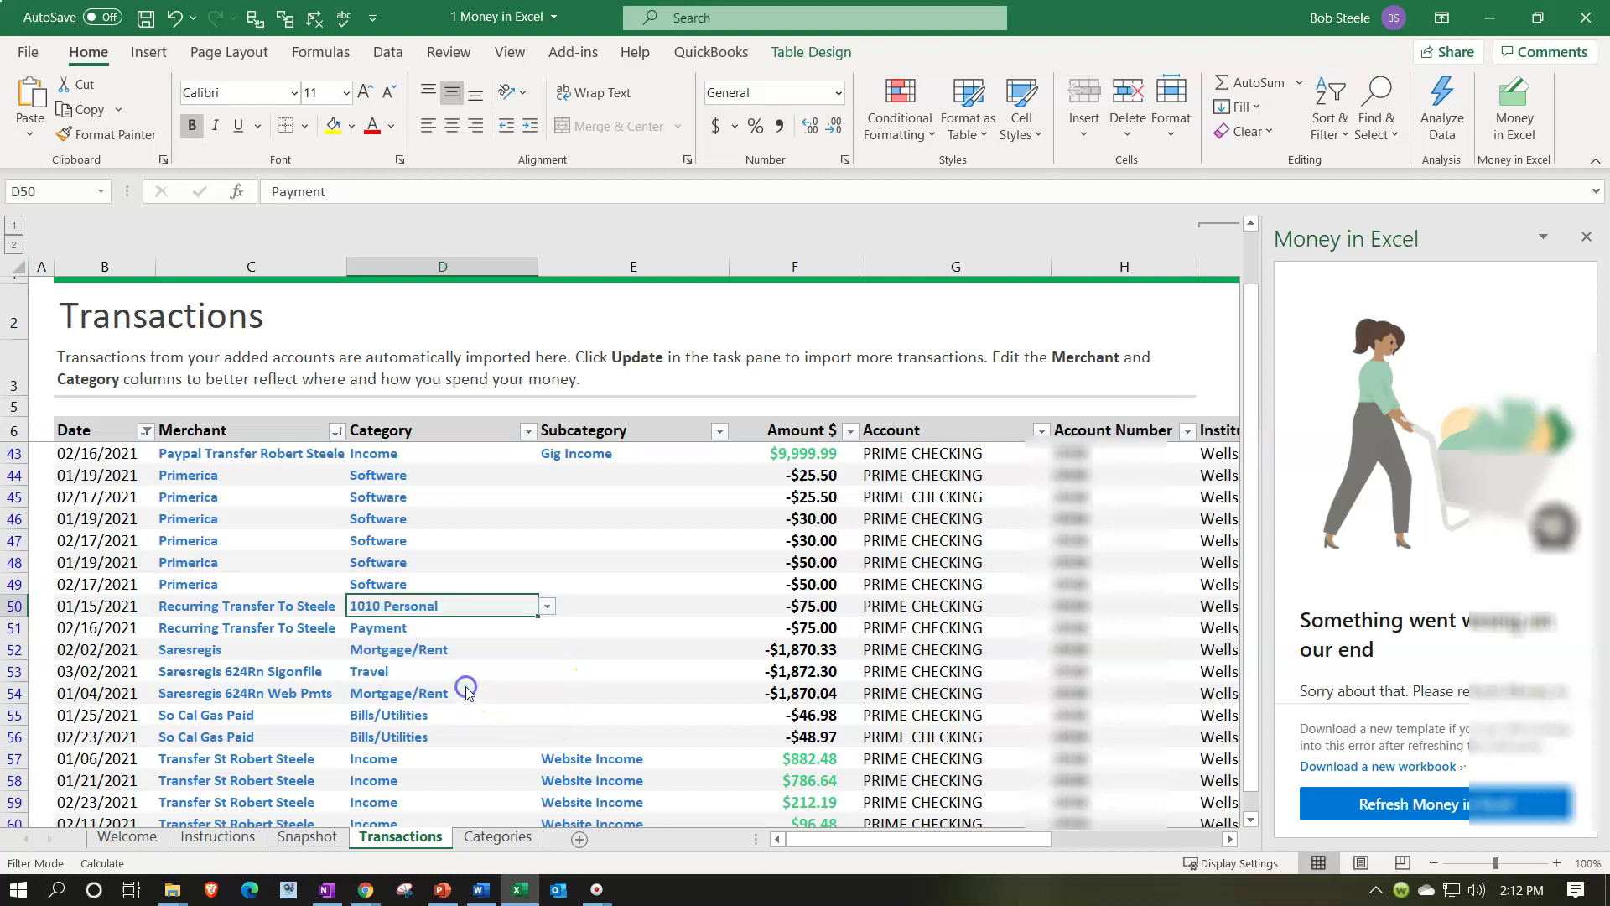
{"action": "left_click", "coordinate": [599, 602]}
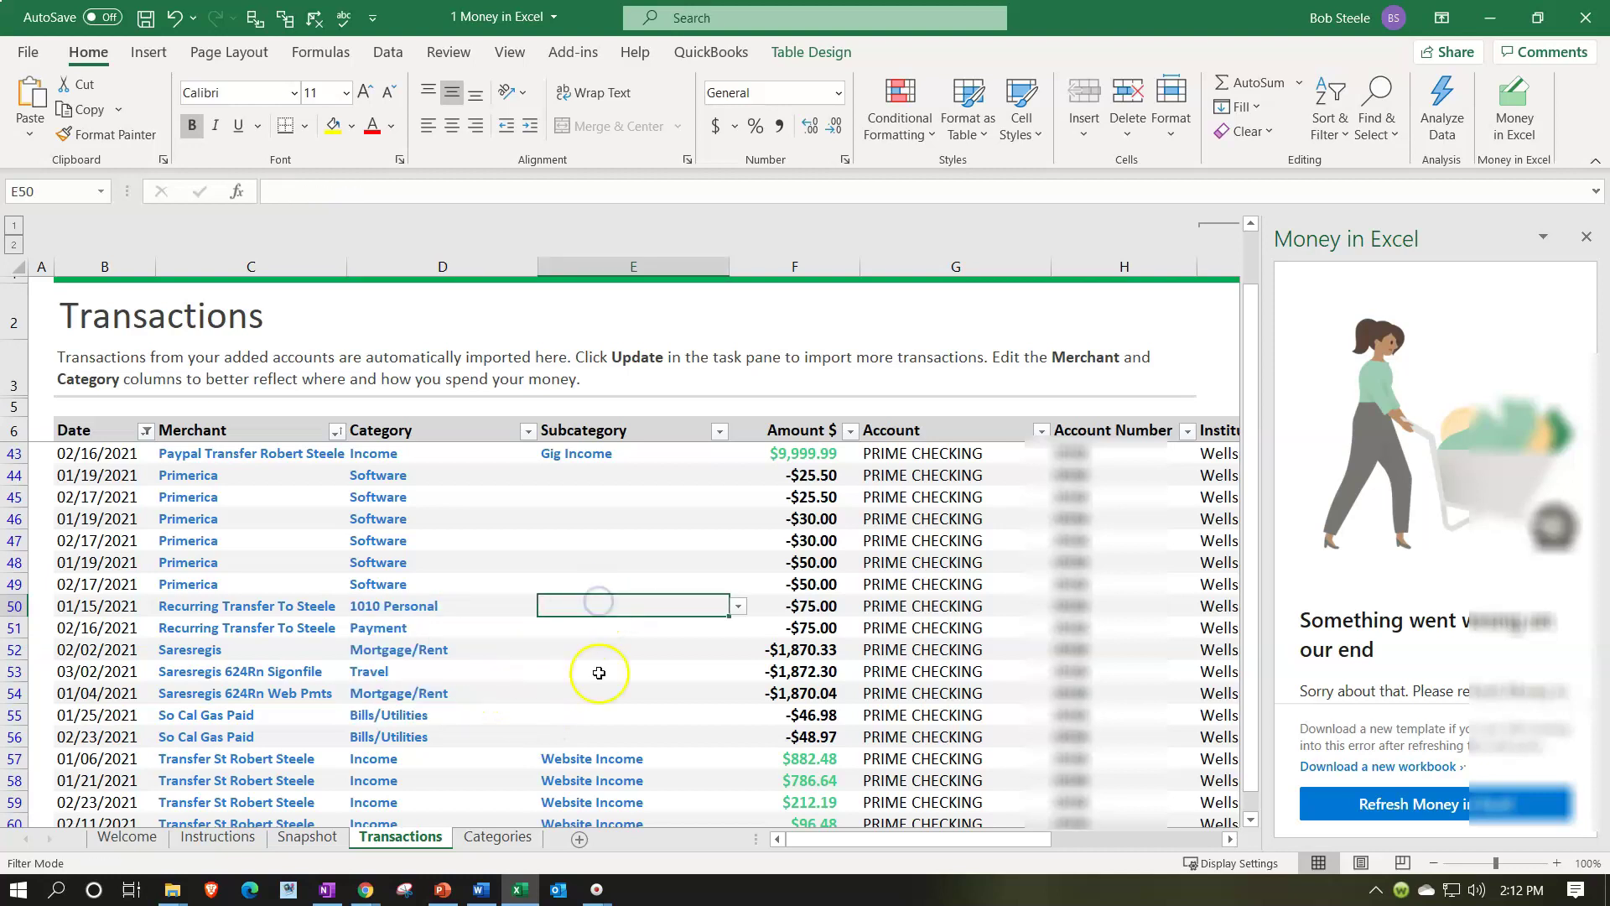
On the Categories sheet, add subcategory Draw under 1010 Personal in row 17 (H17/I17)
{"action": "left_click", "coordinate": [495, 836]}
{"action": "left_click", "coordinate": [673, 461]}
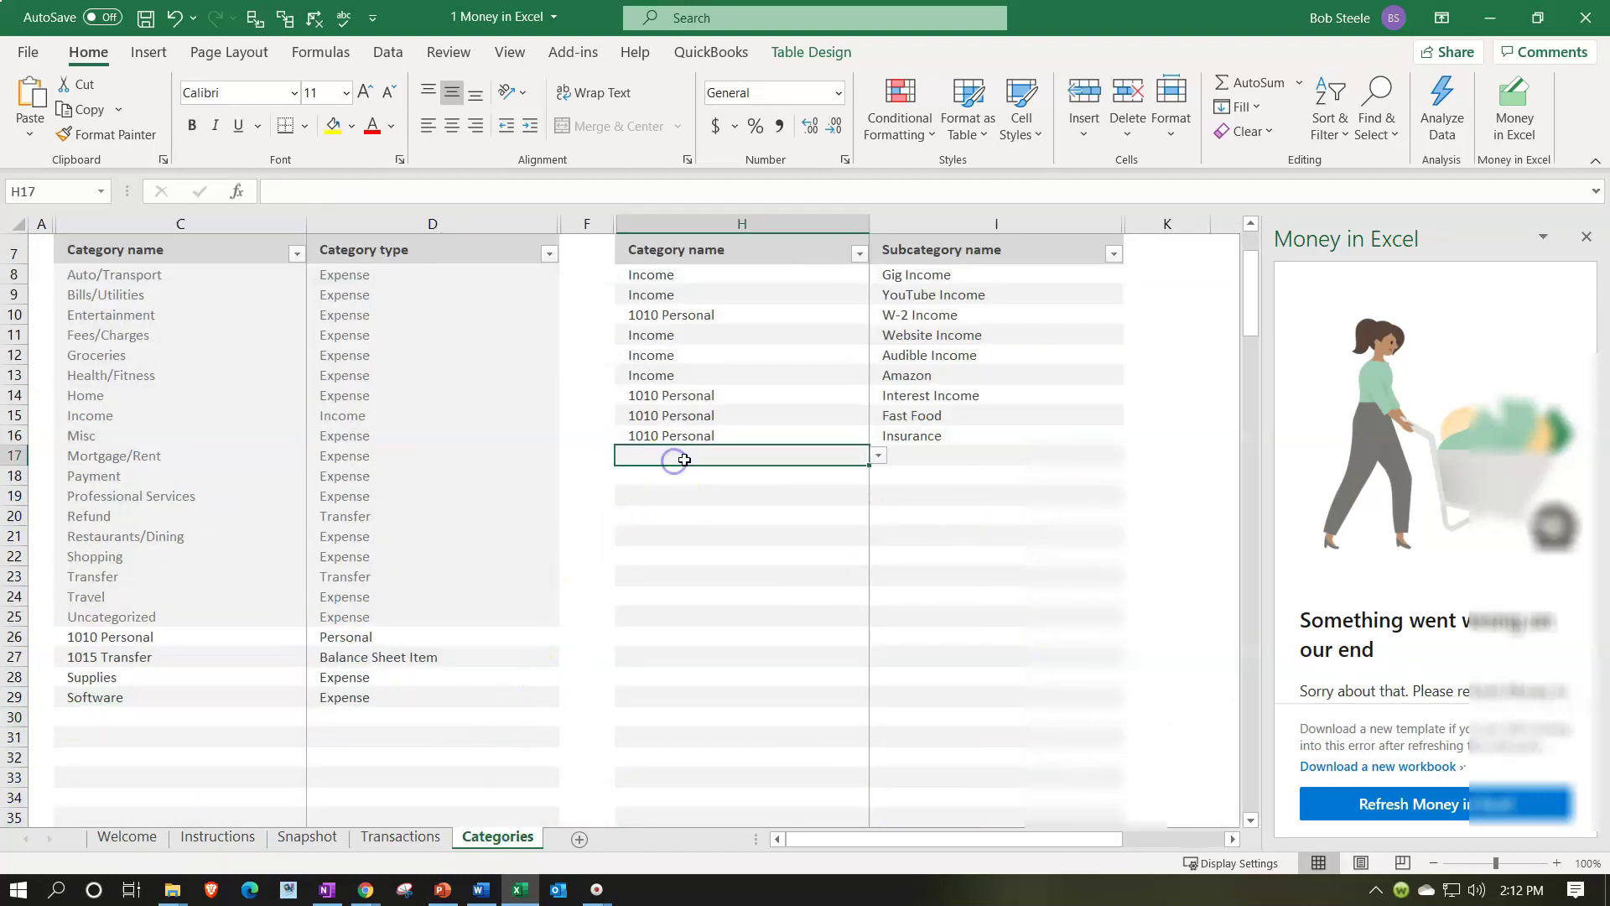
{"action": "left_click", "coordinate": [883, 451]}
{"action": "left_click", "coordinate": [845, 456]}
{"action": "left_click", "coordinate": [878, 455]}
{"action": "left_click", "coordinate": [875, 570]}
{"action": "left_click", "coordinate": [690, 531]}
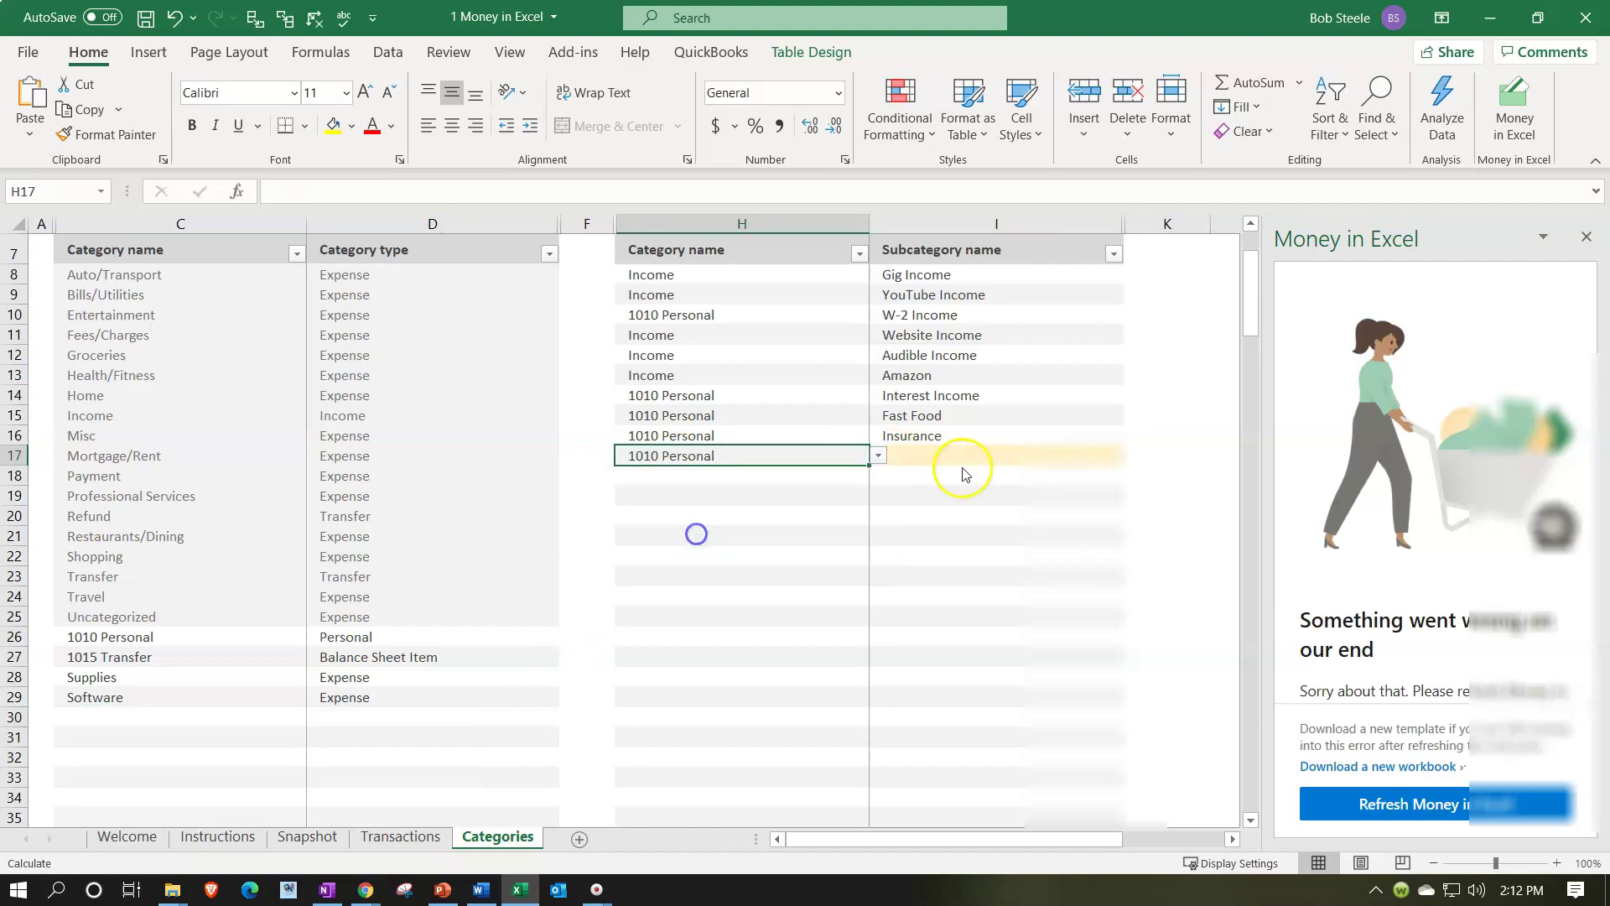
{"action": "left_click", "coordinate": [964, 460]}
{"action": "type", "text": "Draw"}
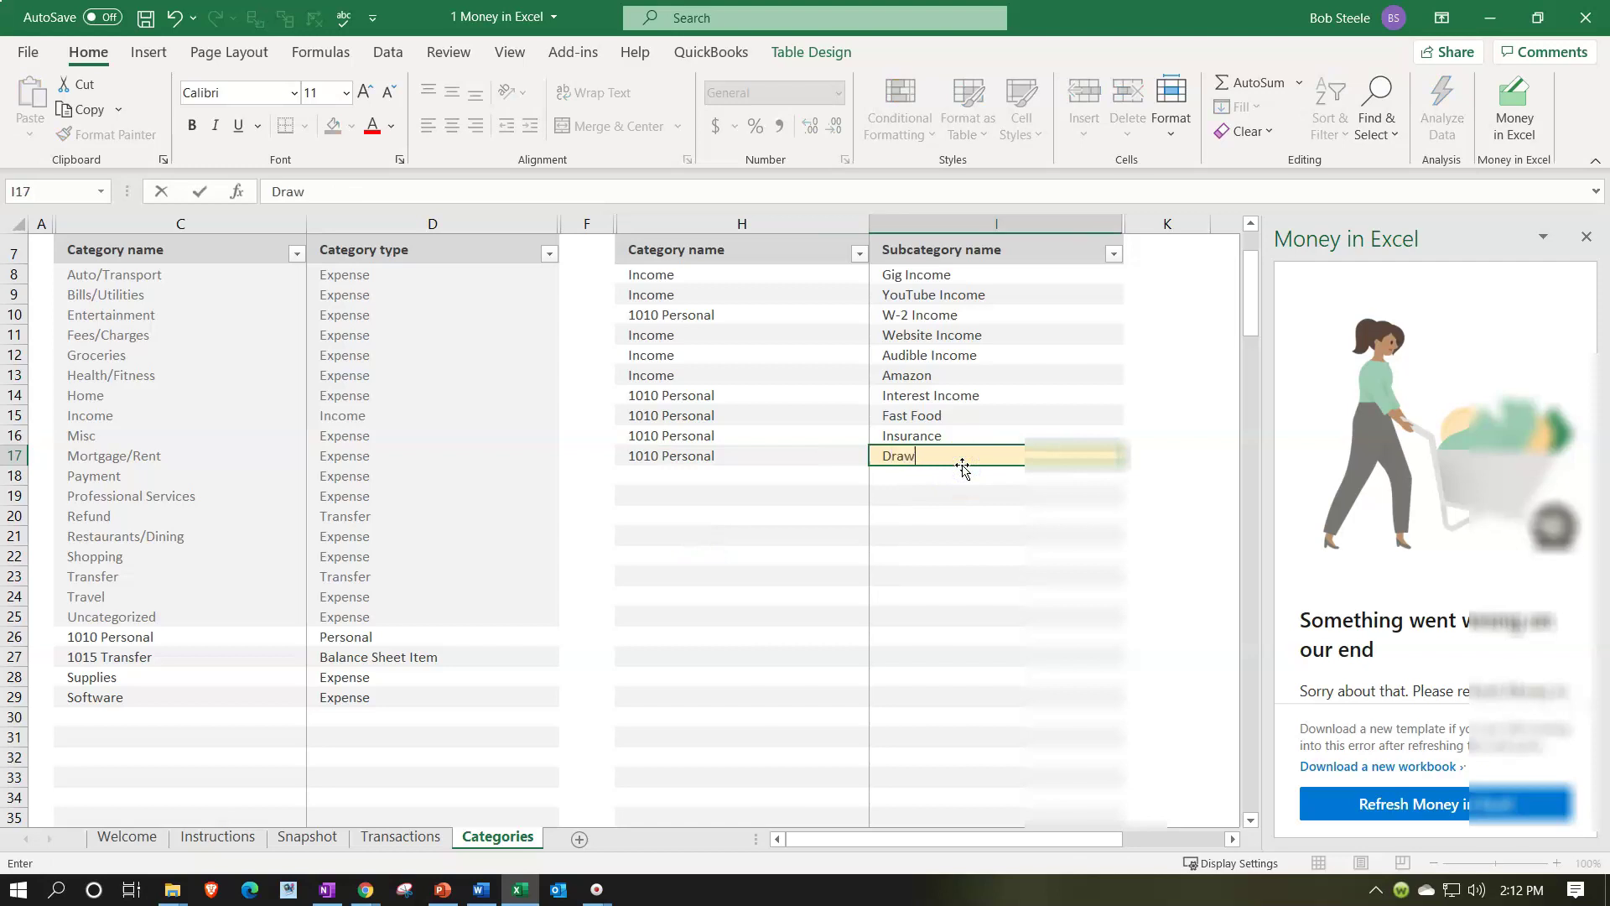
{"action": "key", "text": "Return"}
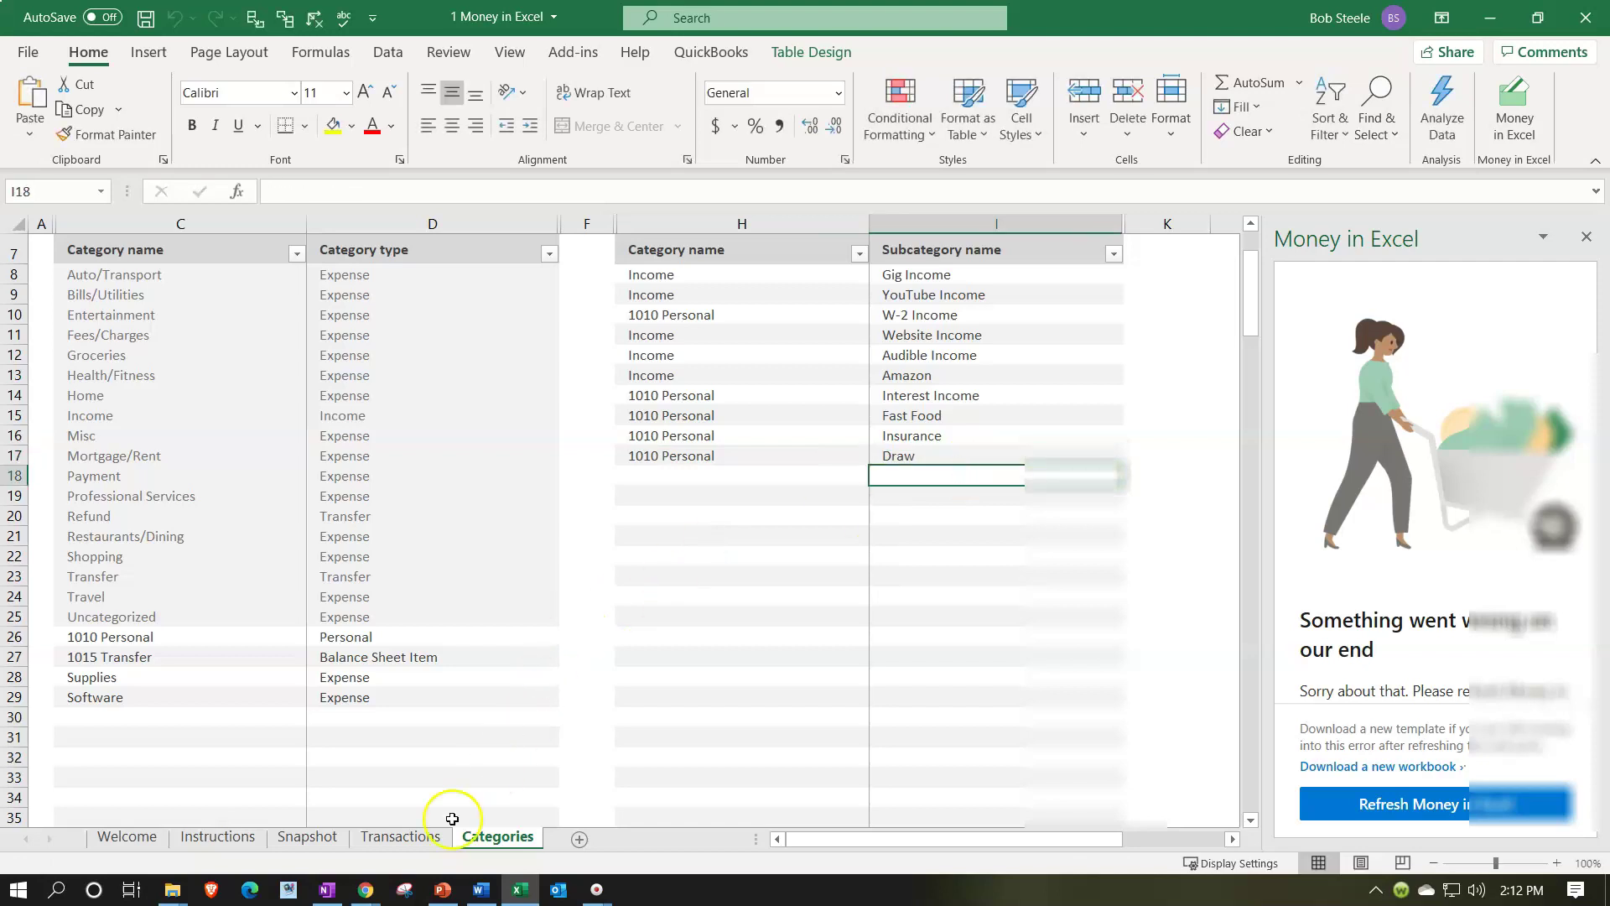
Return to the Transactions sheet and bring up the QuickBooks reports in the browser
{"action": "left_click", "coordinate": [401, 836]}
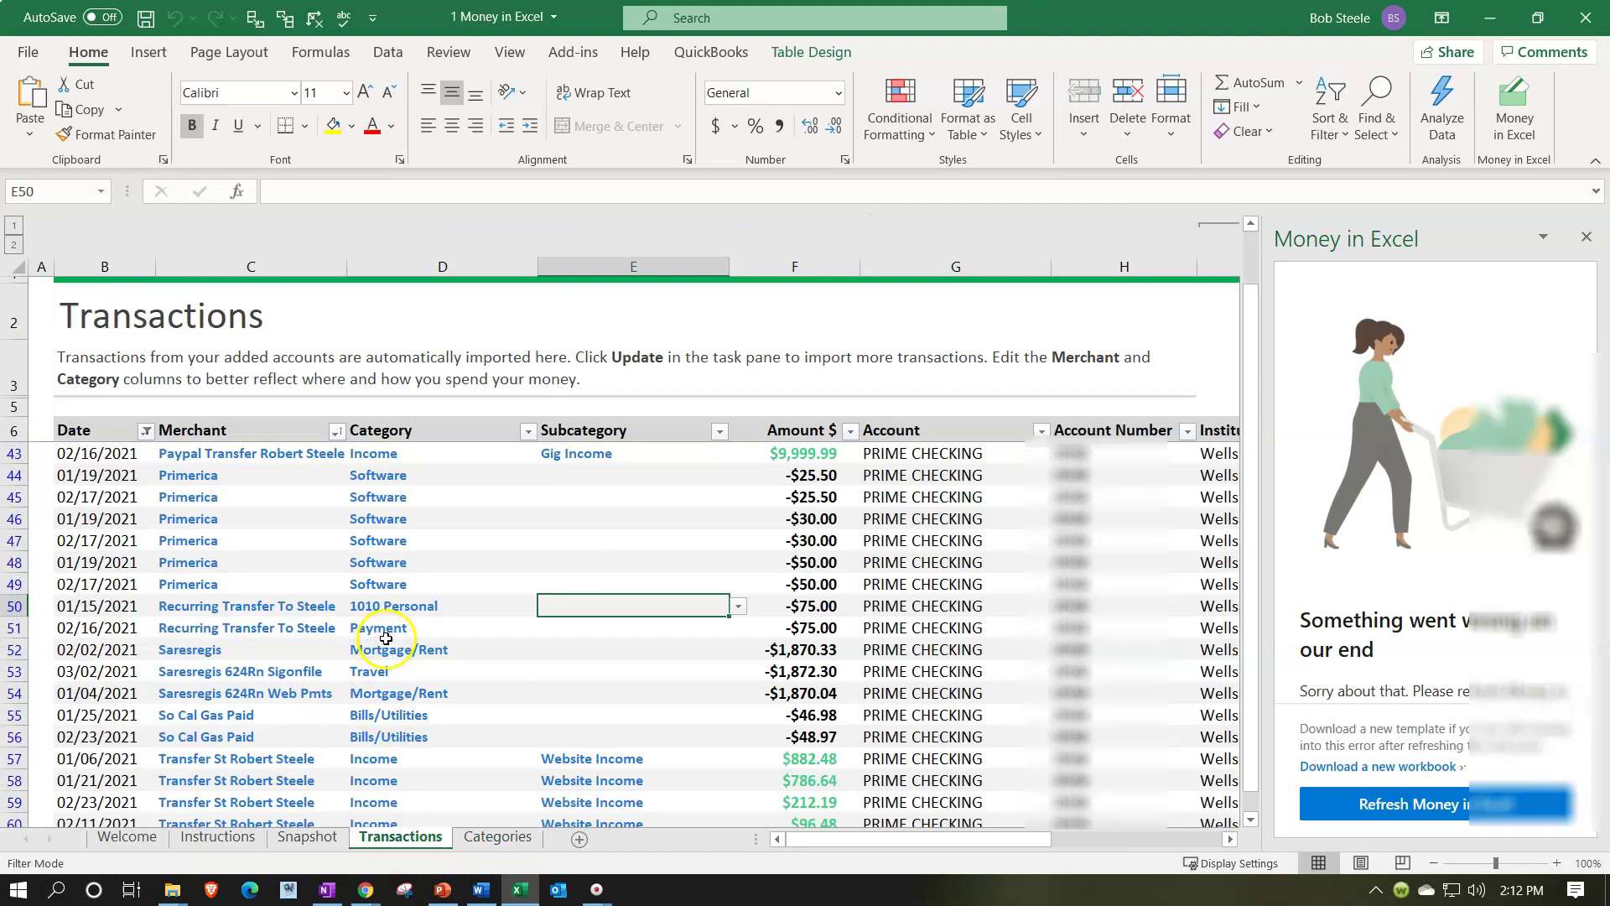
{"action": "mouse_move", "coordinate": [371, 897]}
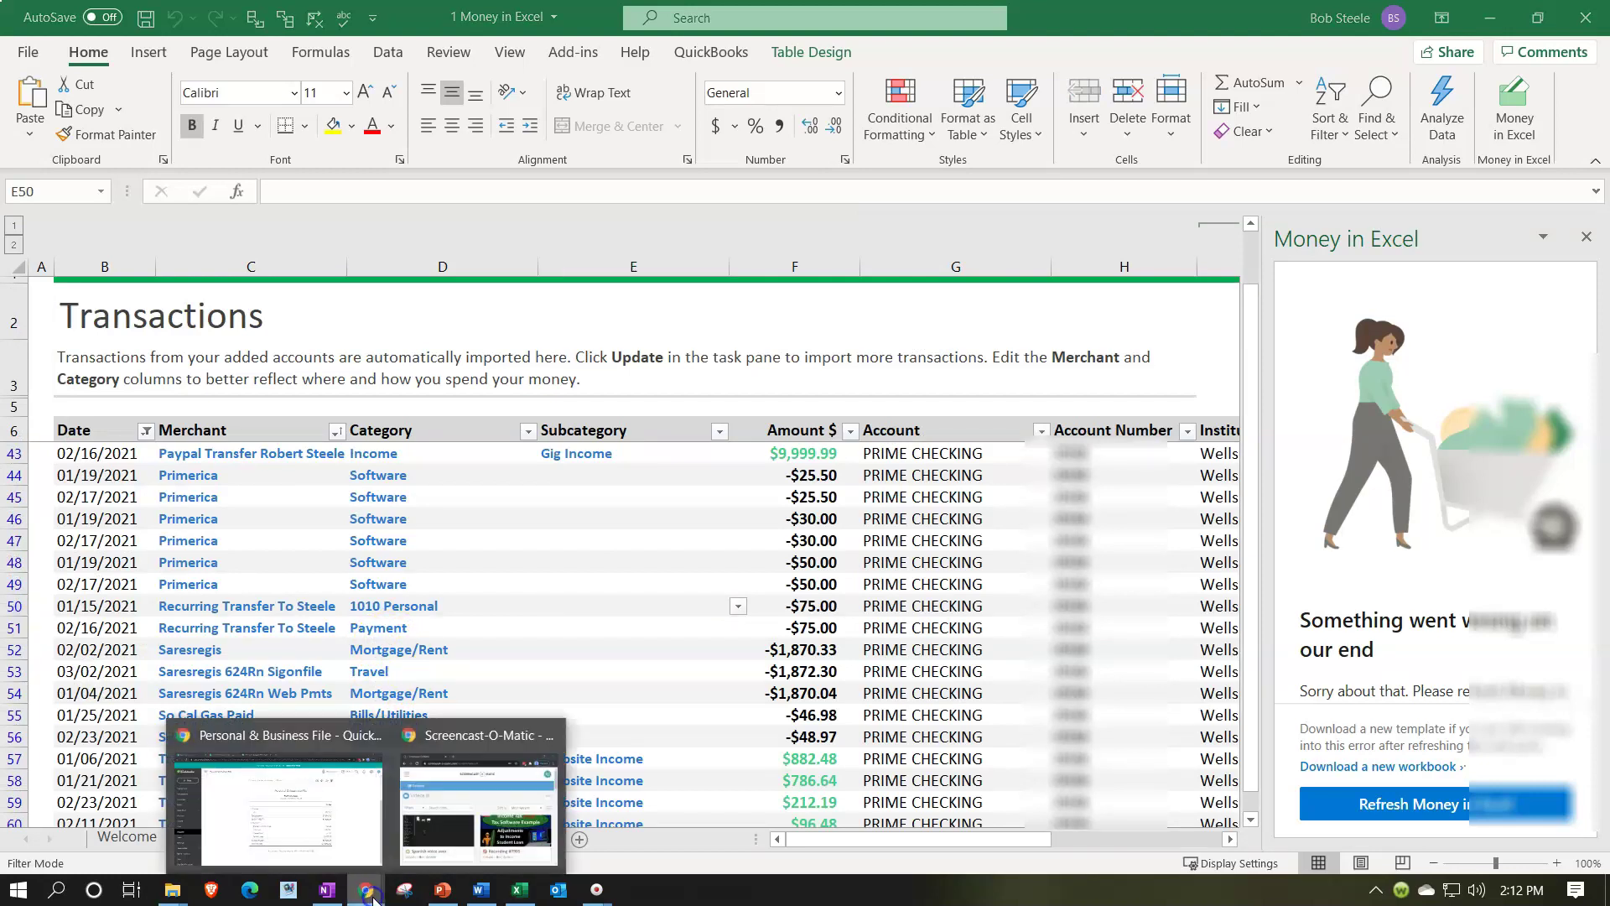
{"action": "left_click", "coordinate": [327, 826]}
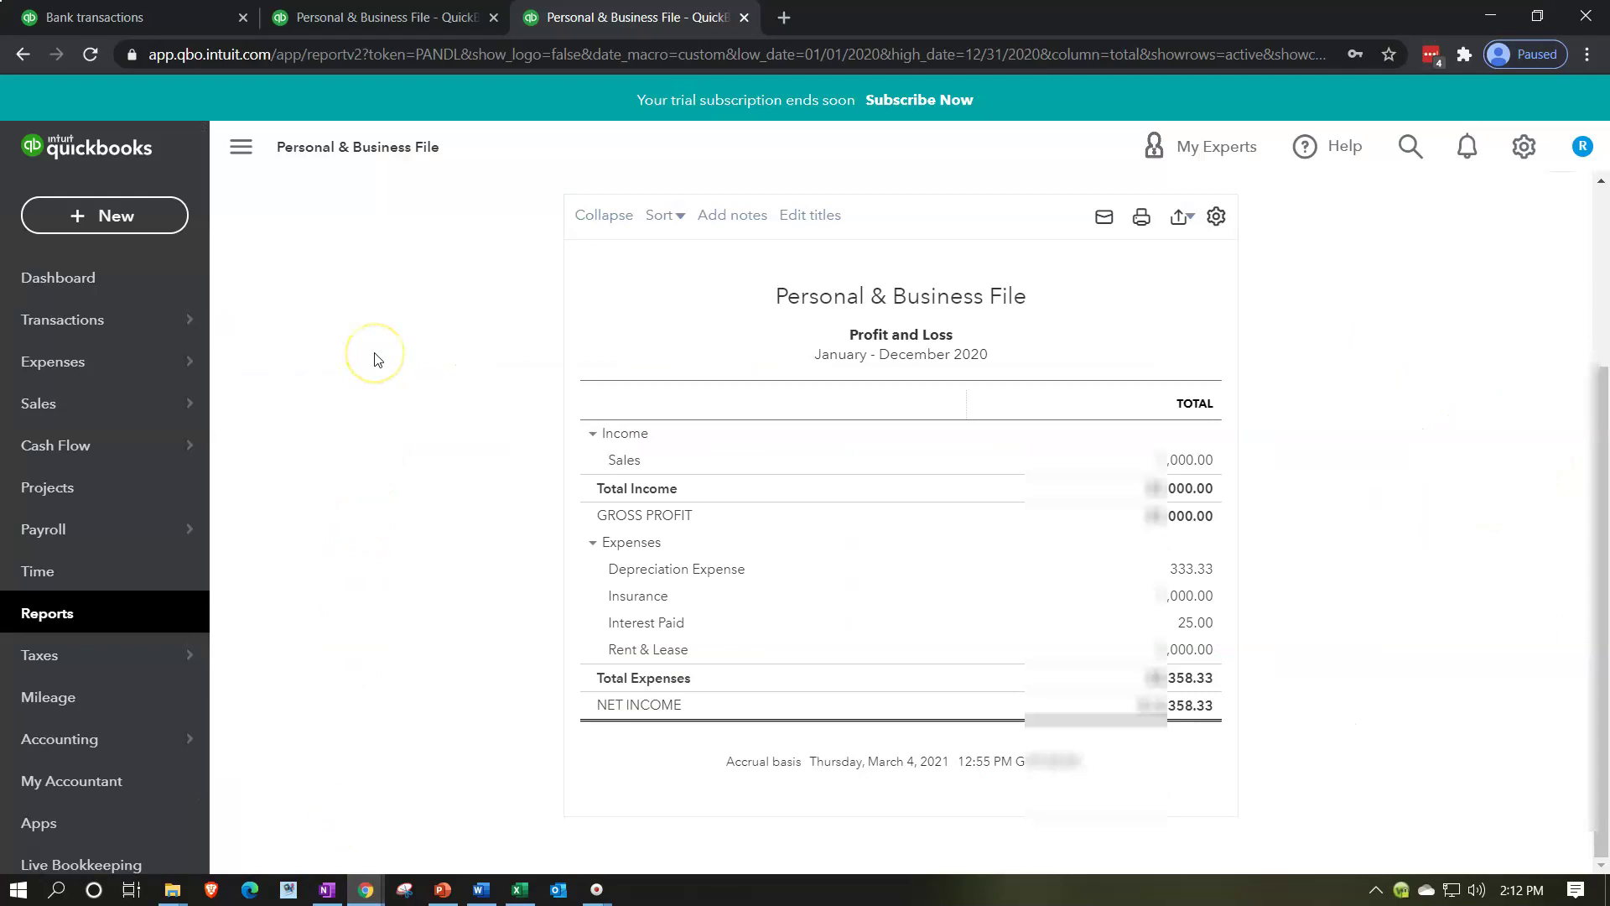
Review the Balance Sheet equity section and Profit and Loss report, then minimize Chrome
{"action": "left_click", "coordinate": [402, 17]}
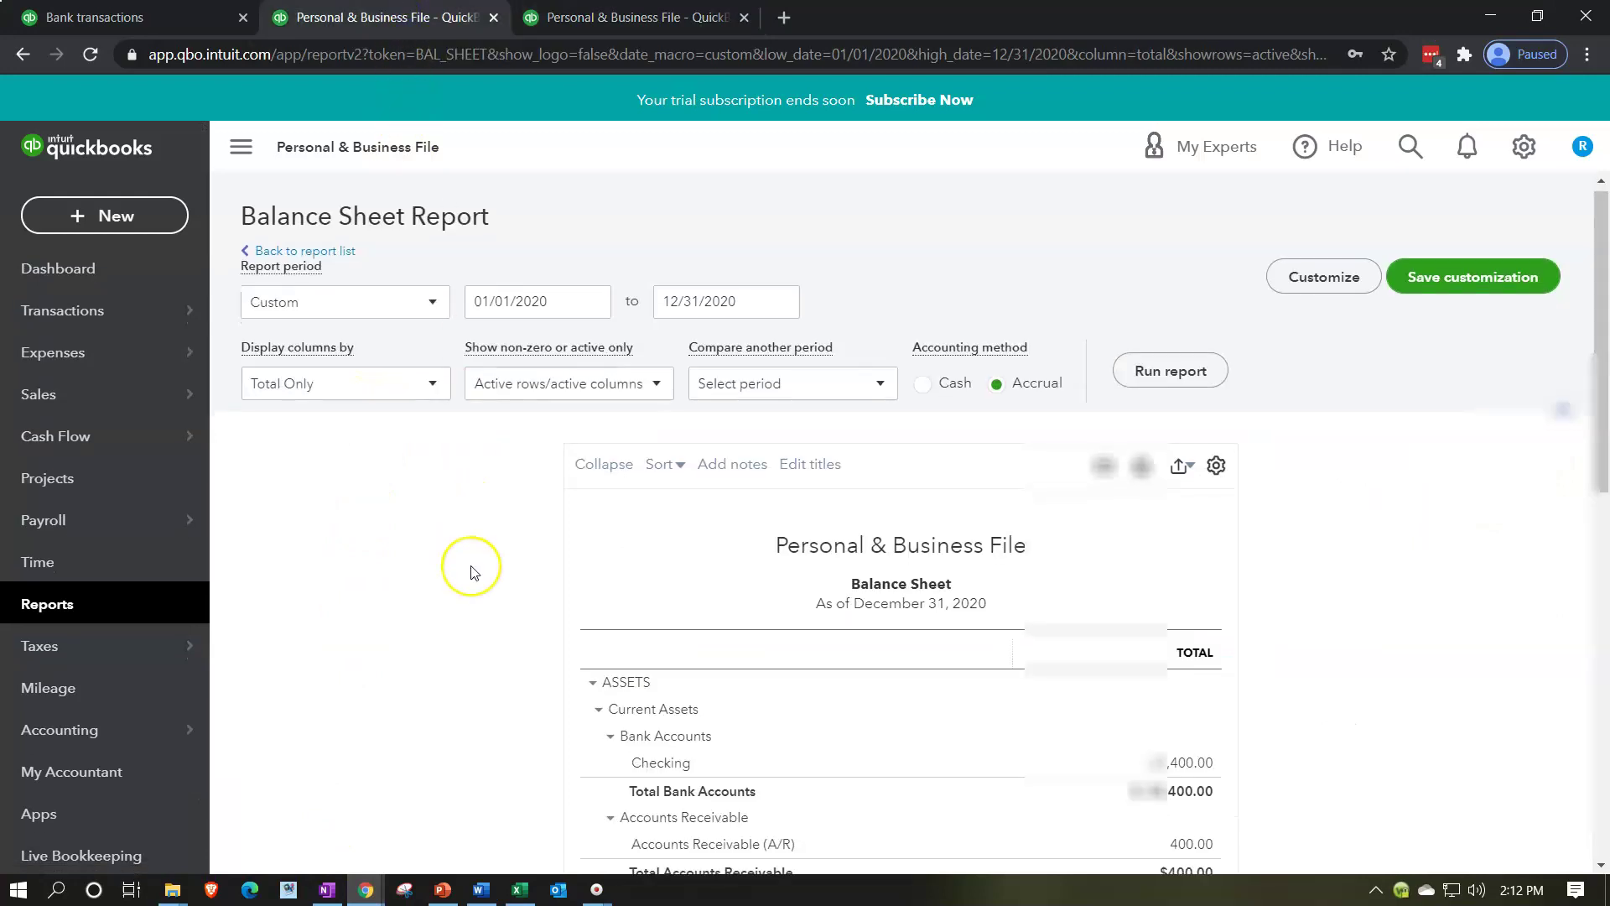
{"action": "scroll", "coordinate": [472, 571], "scroll_direction": "down", "scroll_amount": 8}
{"action": "scroll", "coordinate": [522, 742], "scroll_direction": "down", "scroll_amount": 2}
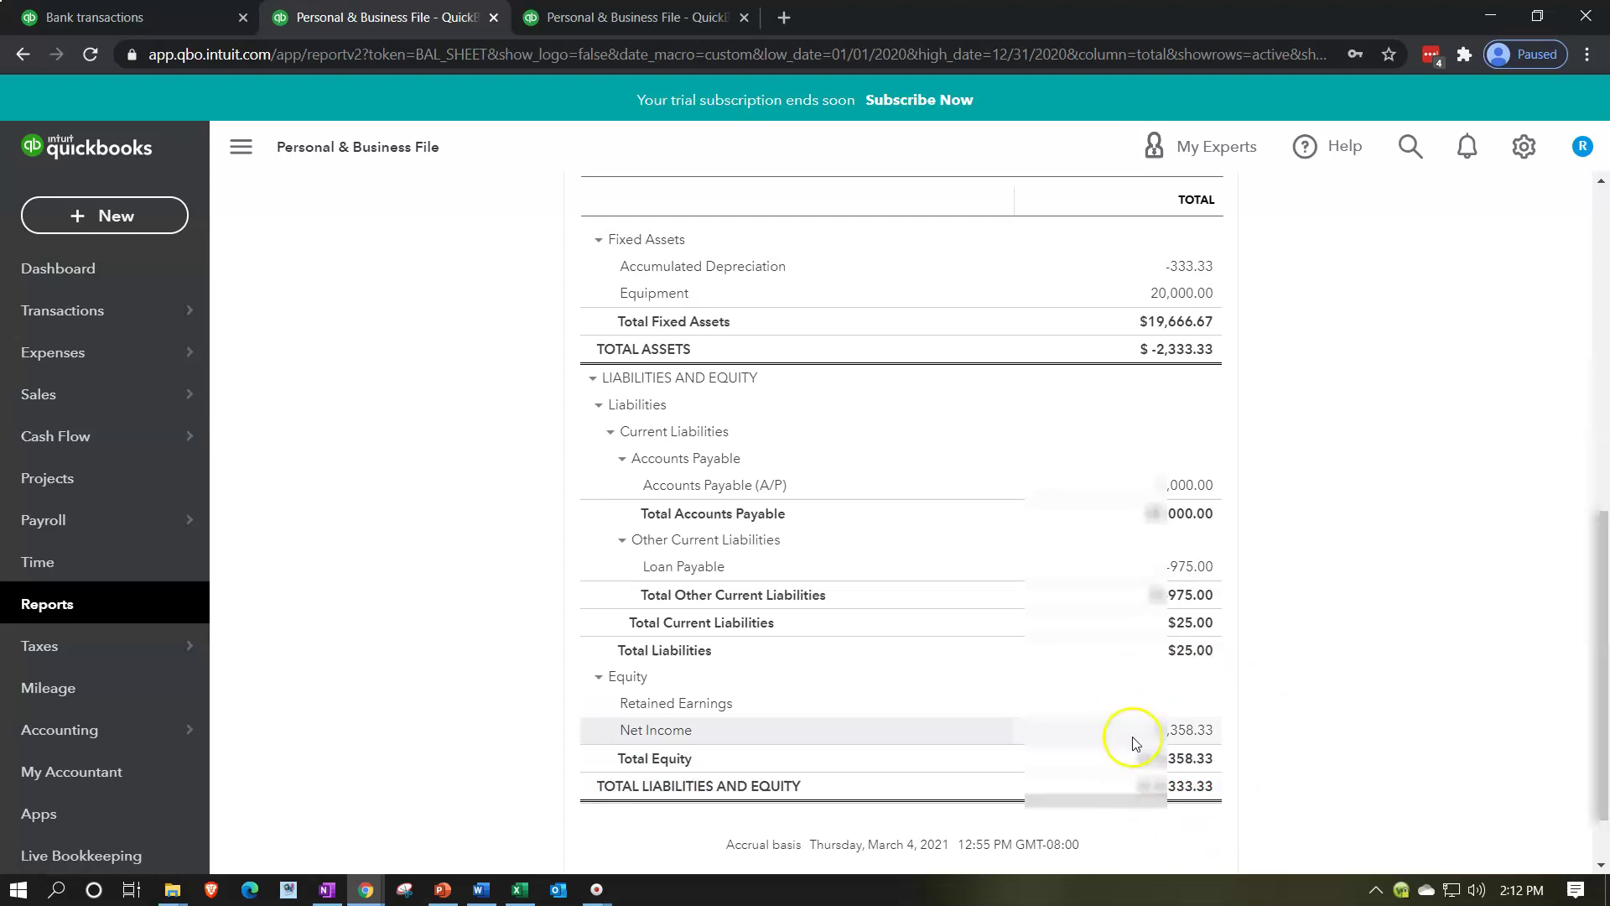
{"action": "left_click", "coordinate": [627, 18]}
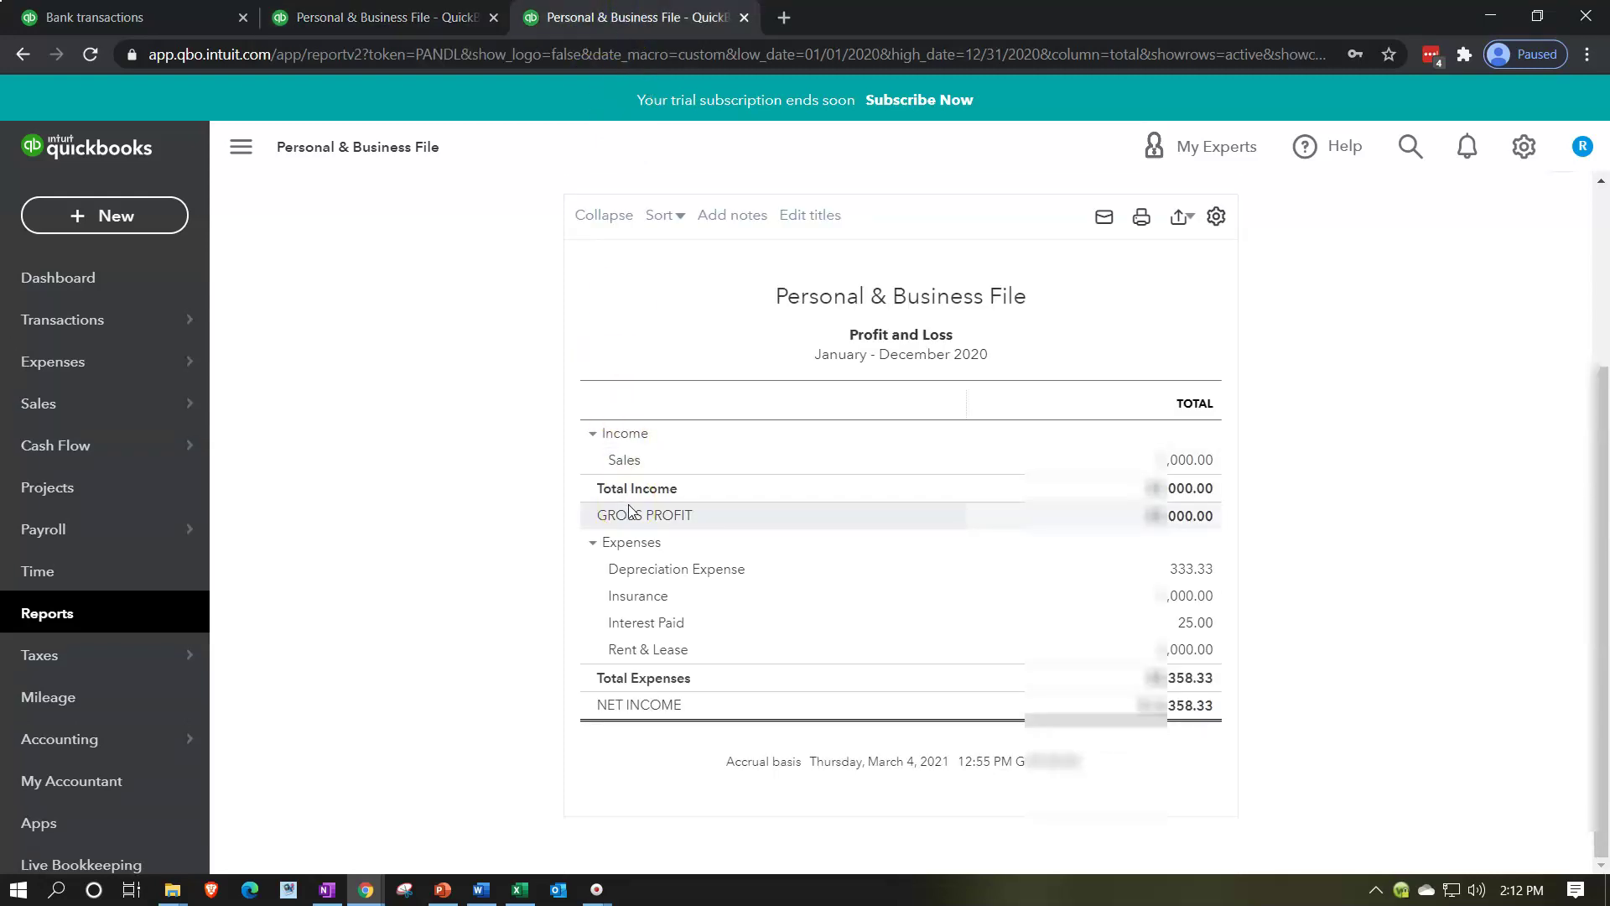
{"action": "left_click", "coordinate": [1486, 17]}
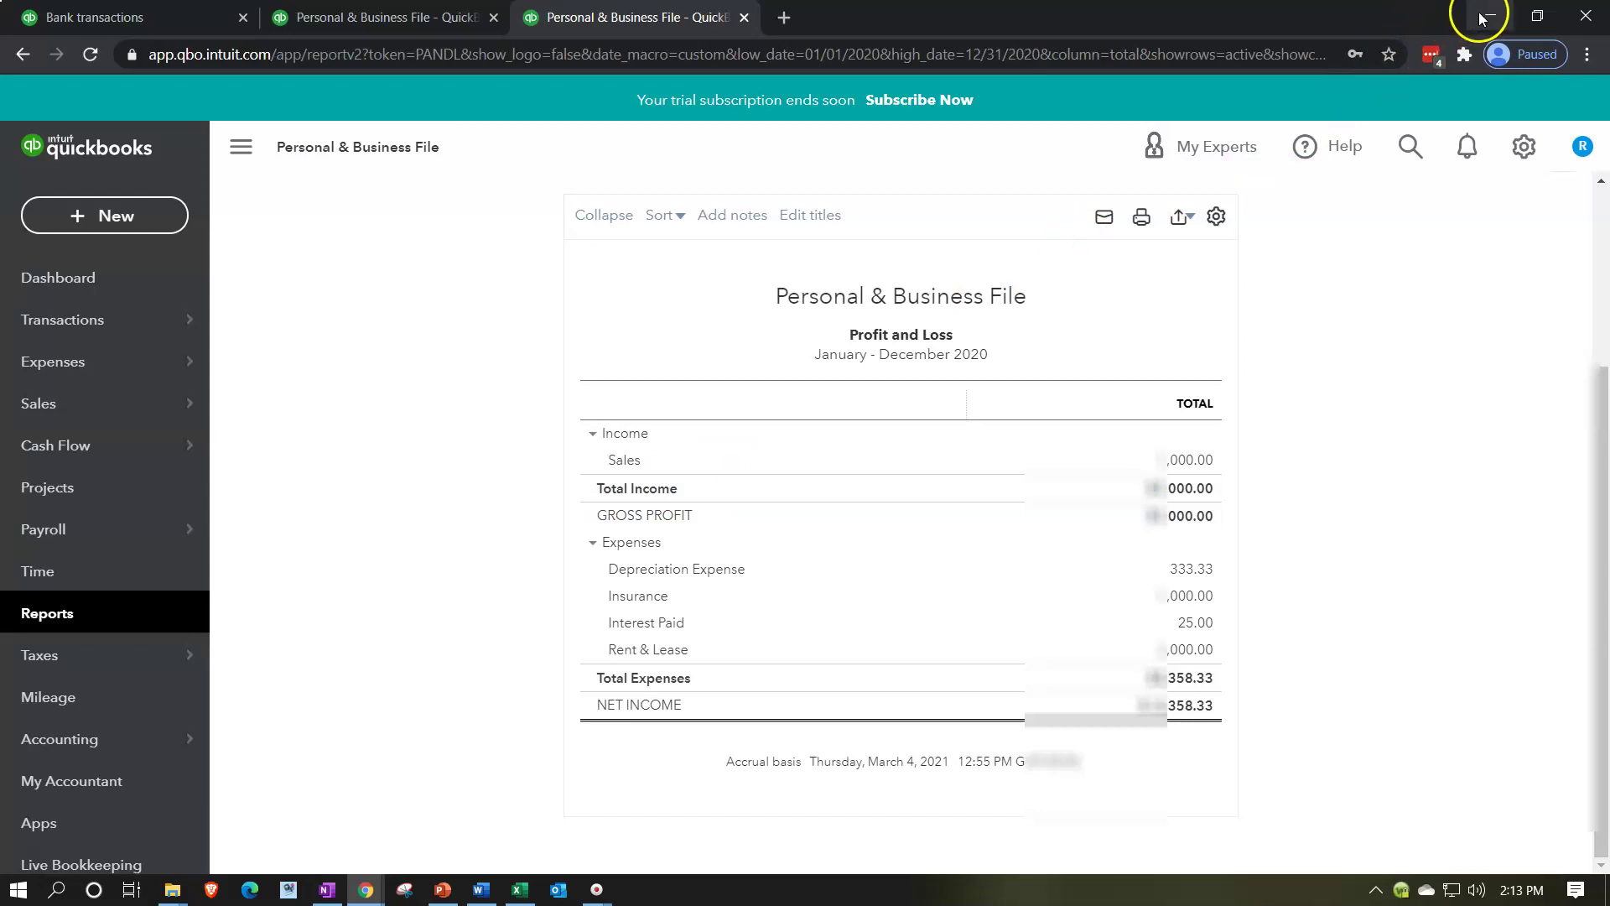
{"action": "left_click", "coordinate": [795, 597]}
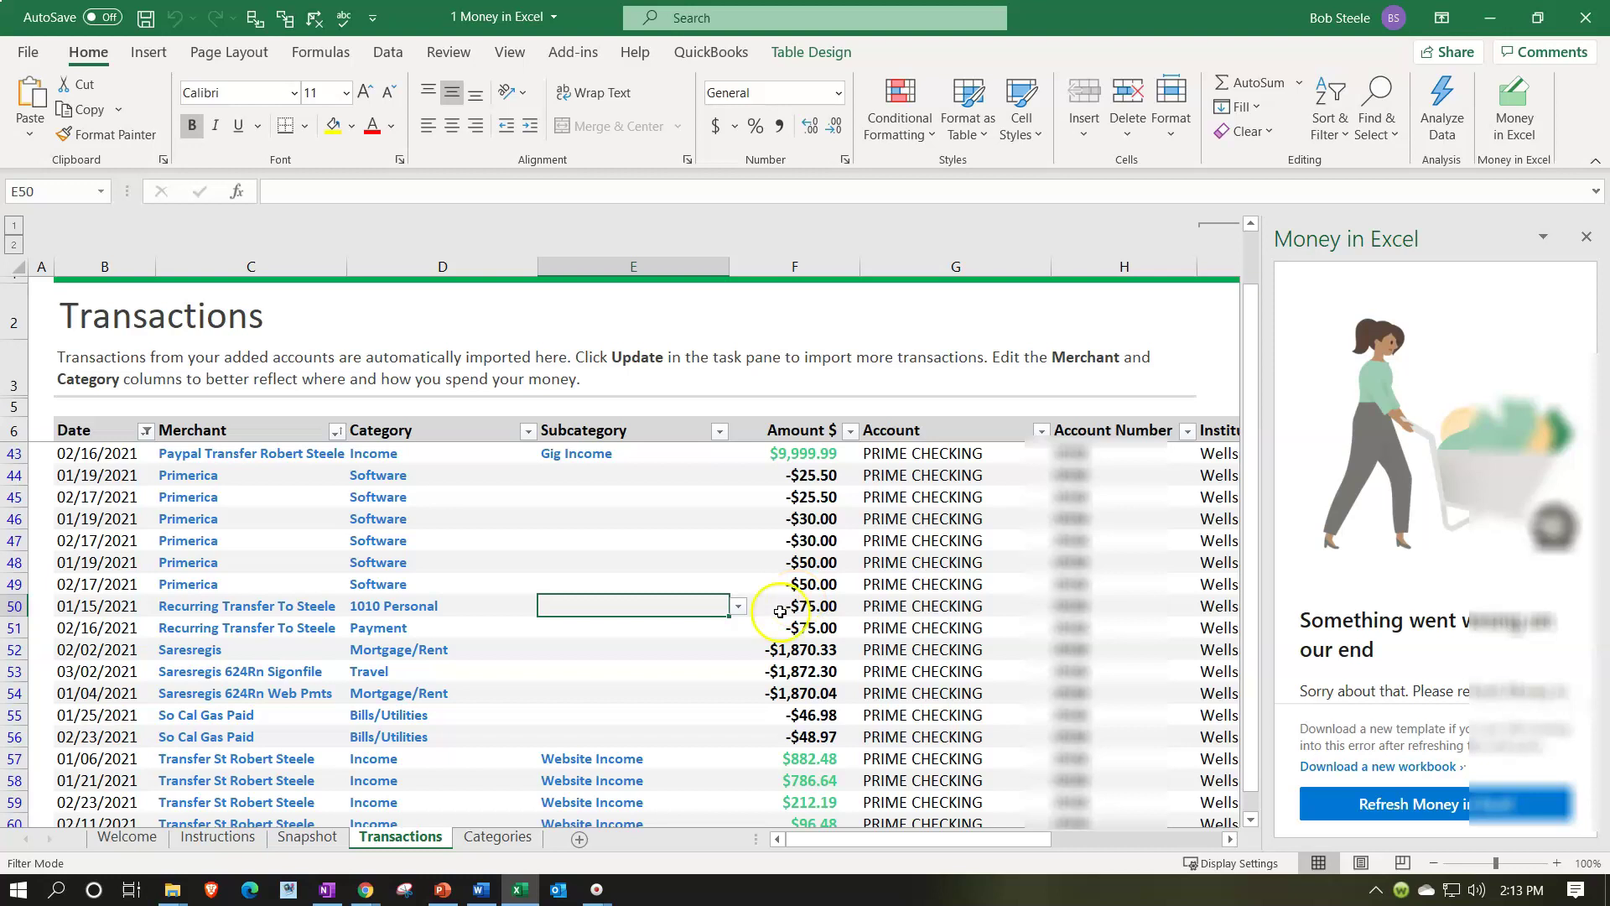
Set E50 and E51 to Draw and D51 to 1010 Personal, then check rent row 52
{"action": "left_click", "coordinate": [742, 611]}
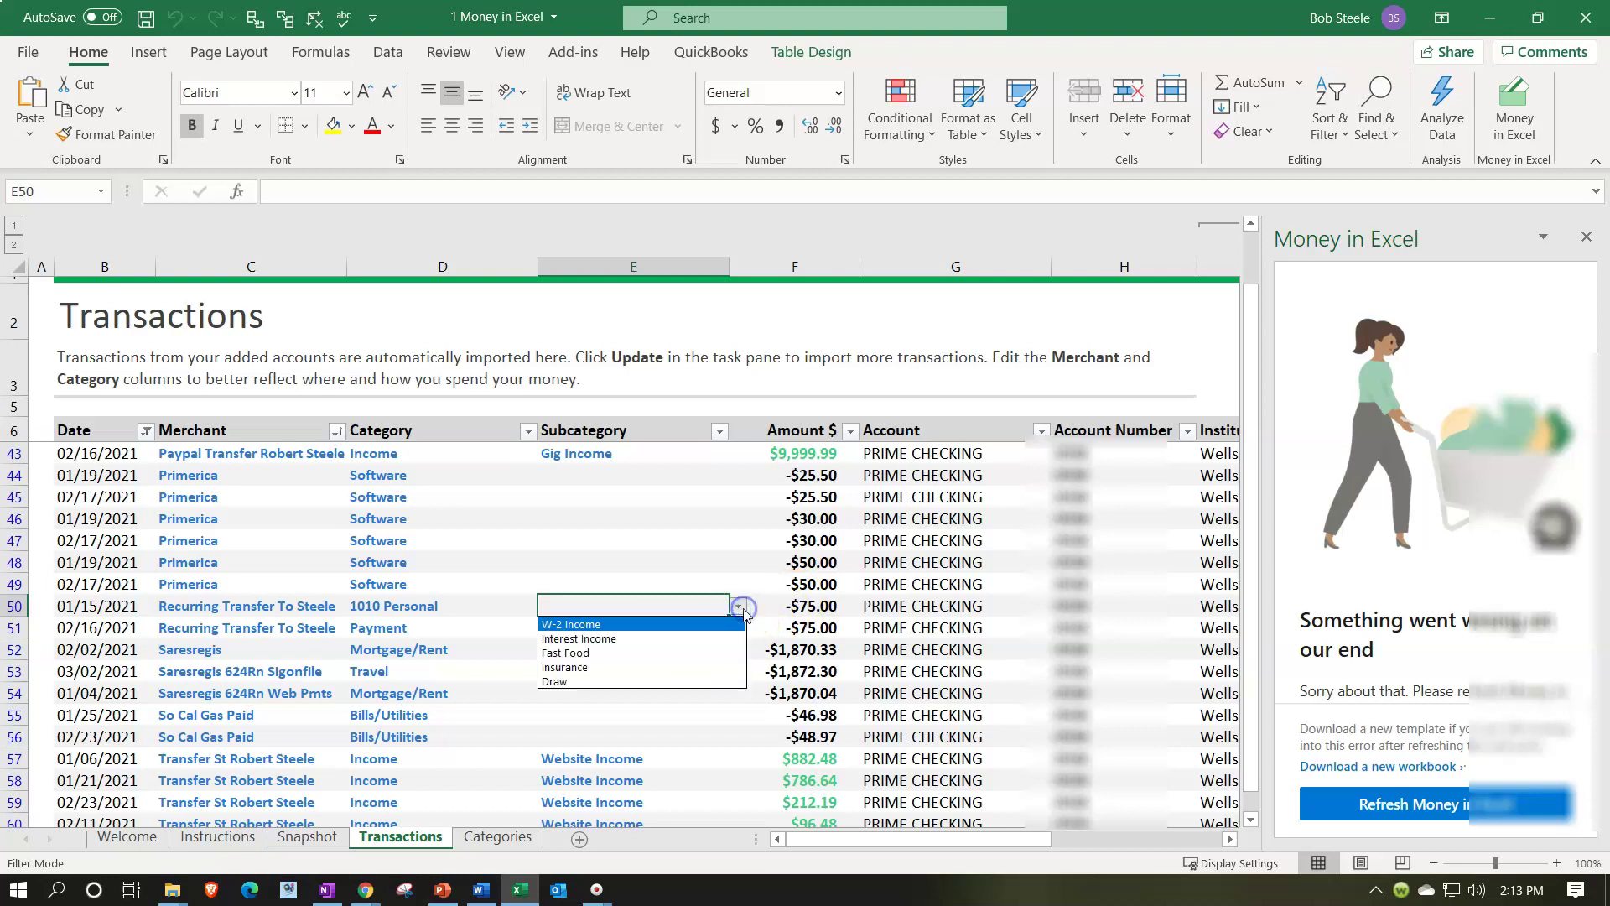
{"action": "left_click", "coordinate": [630, 679]}
{"action": "left_click", "coordinate": [420, 629]}
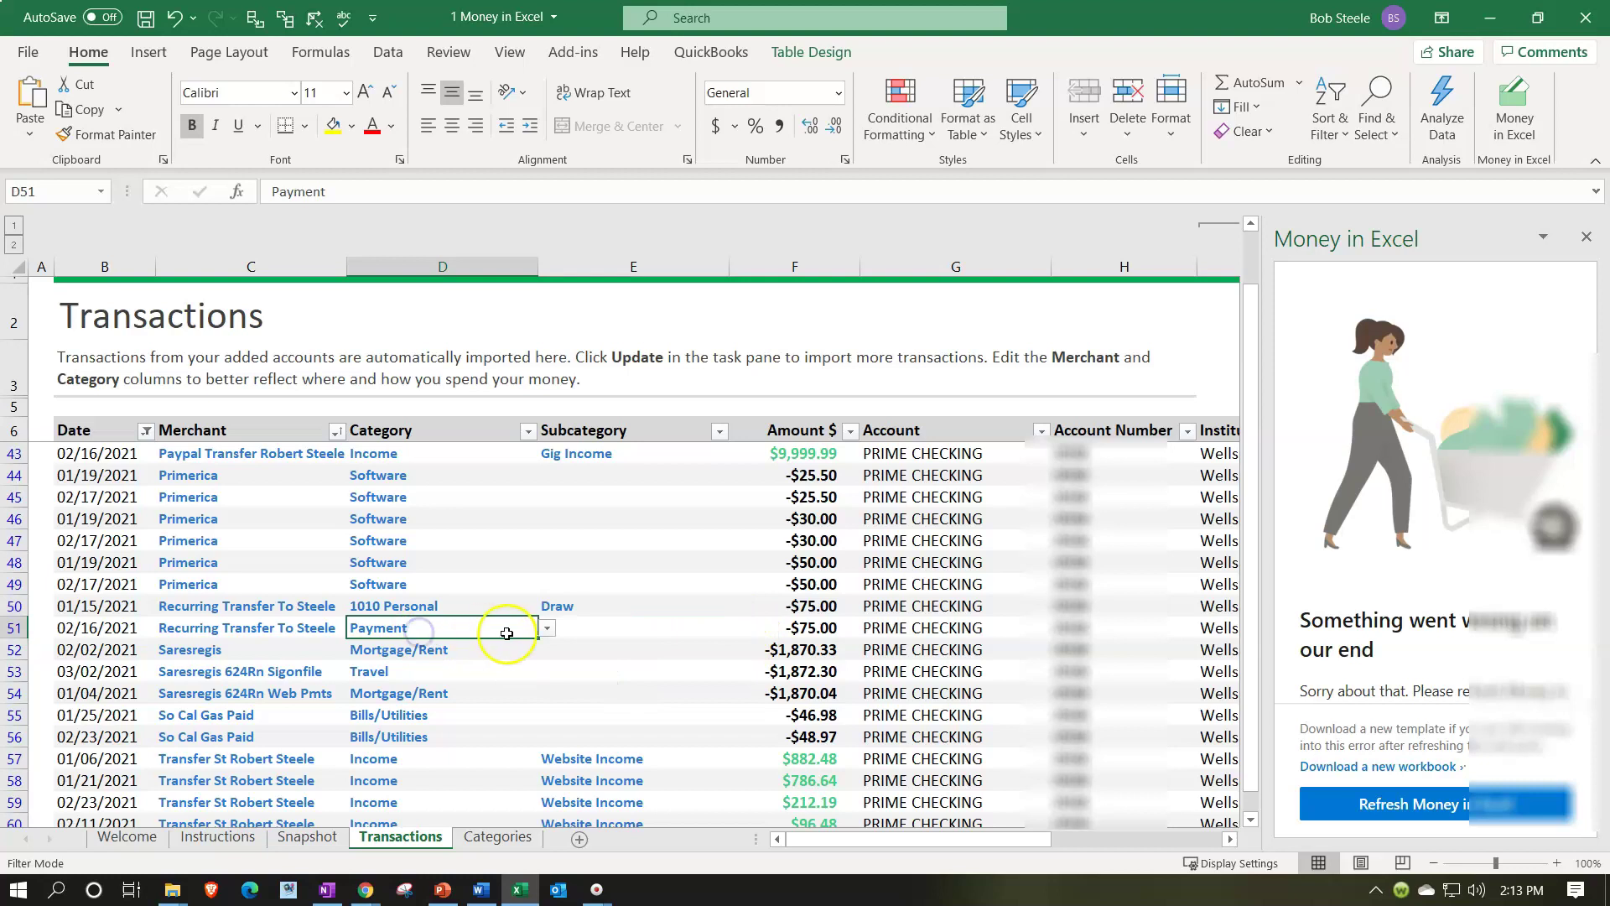
{"action": "left_click", "coordinate": [546, 627]}
{"action": "left_click_drag", "start_coordinate": [546, 686], "coordinate": [529, 755]}
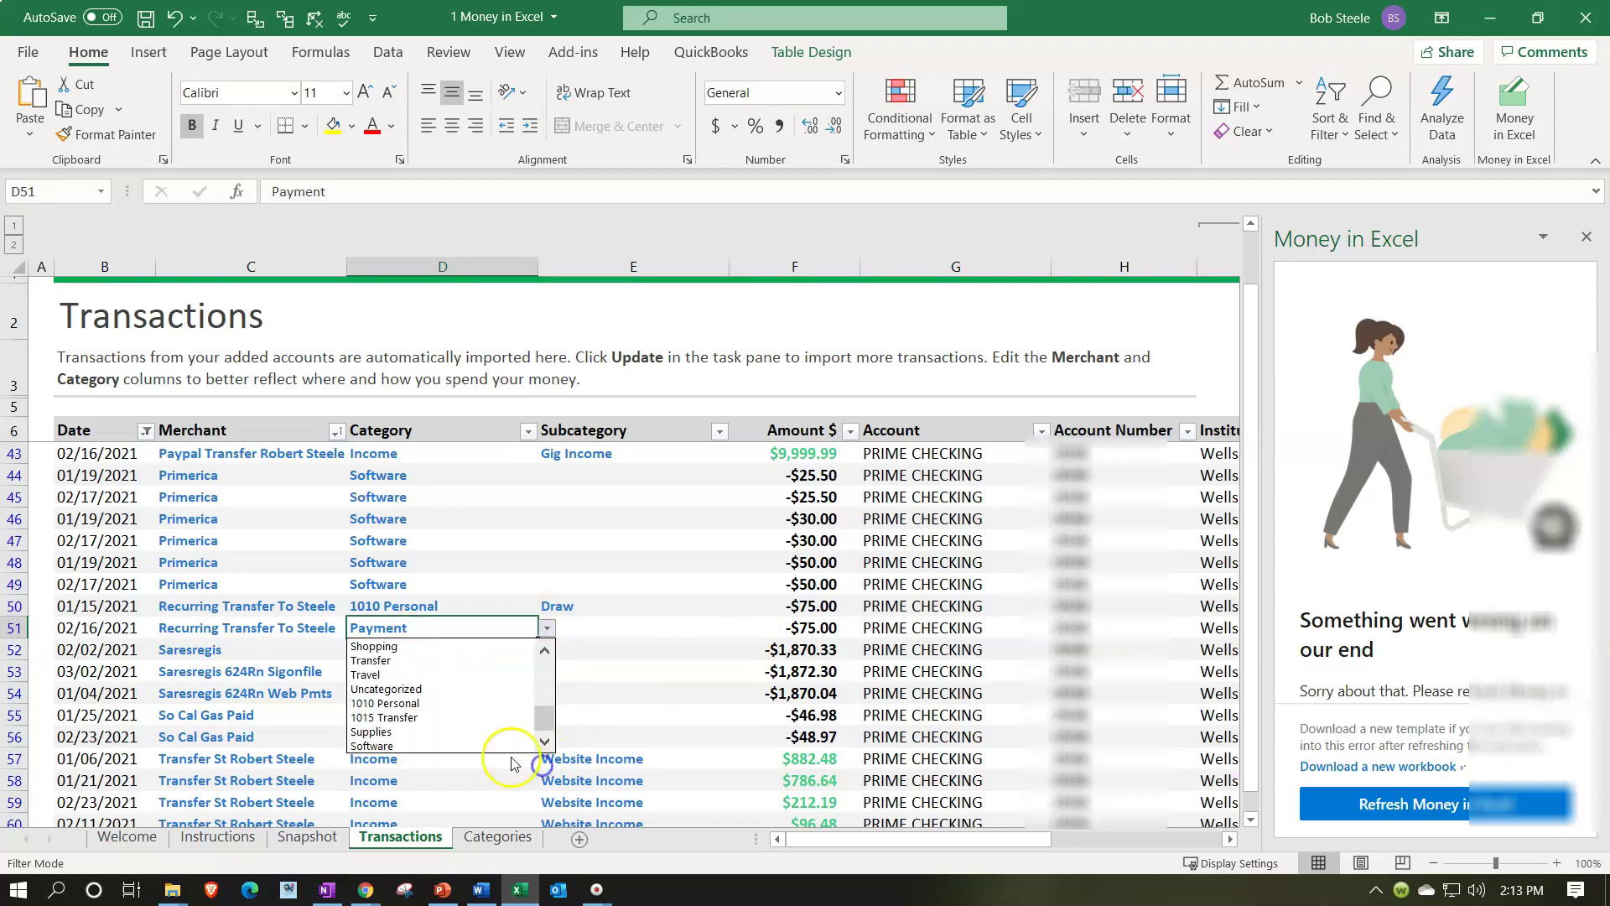
{"action": "left_click", "coordinate": [432, 703]}
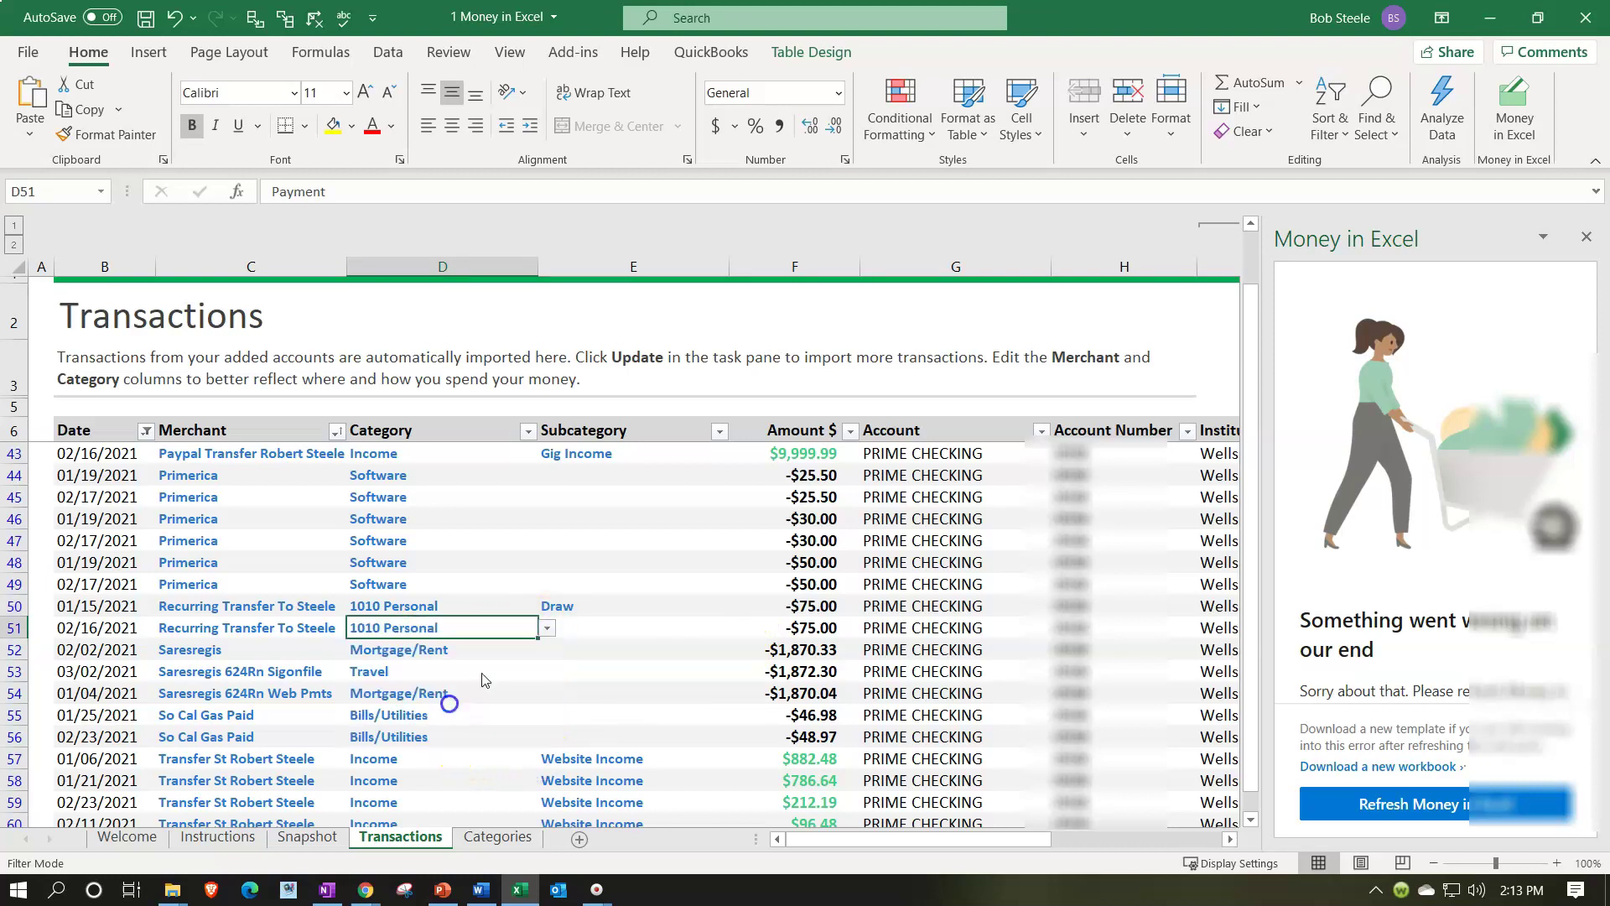
{"action": "left_click", "coordinate": [587, 629]}
{"action": "left_click", "coordinate": [738, 627]}
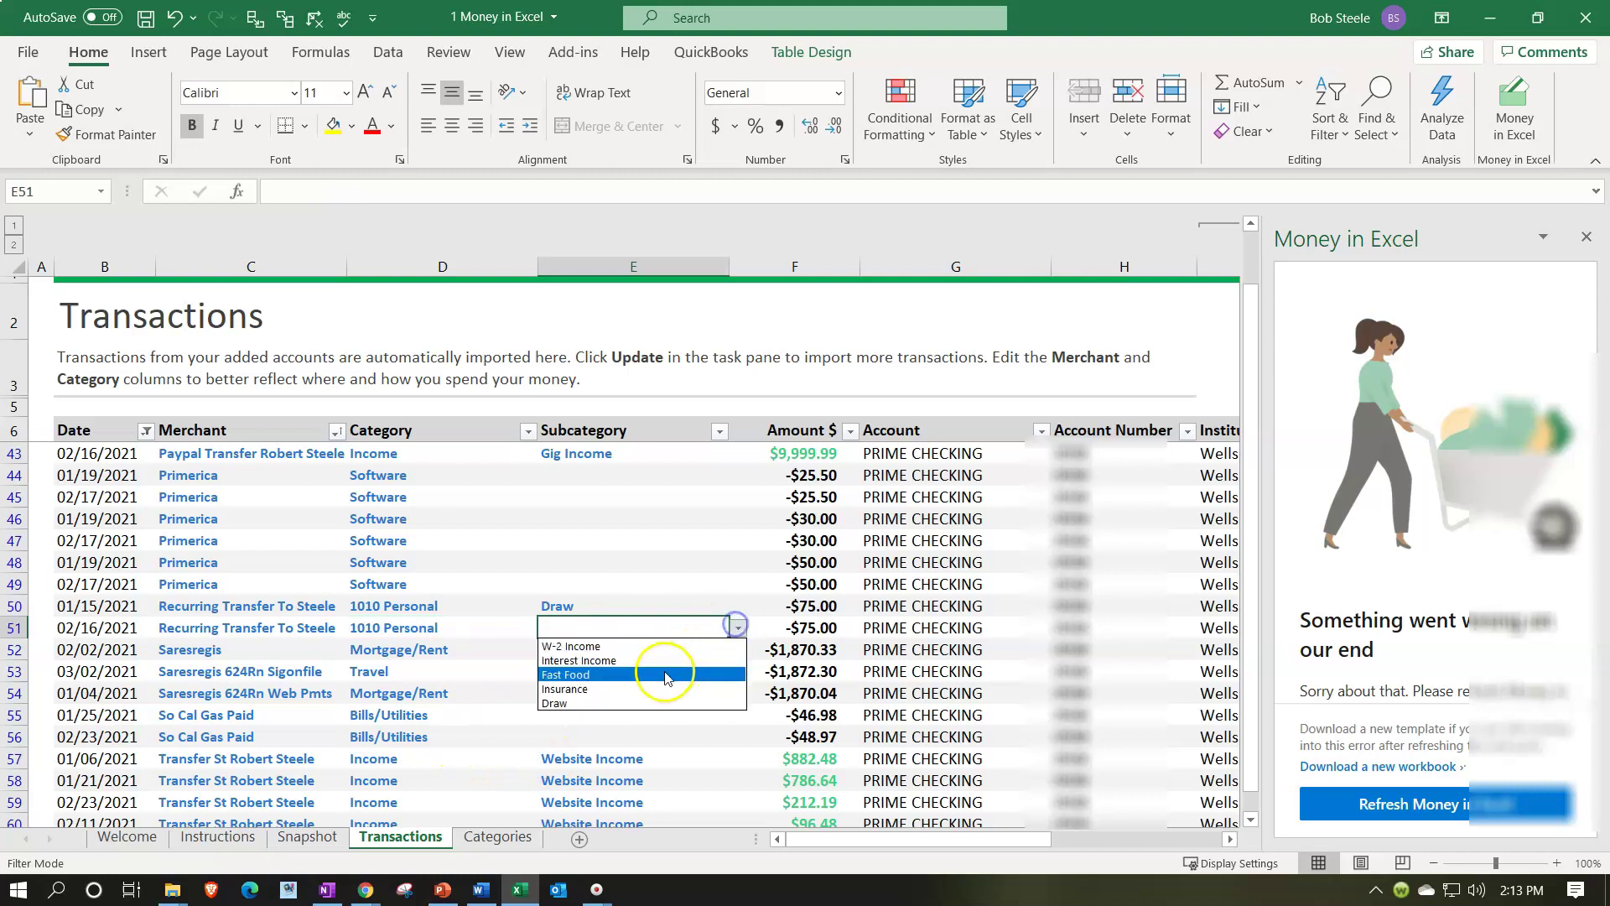
{"action": "left_click", "coordinate": [642, 704]}
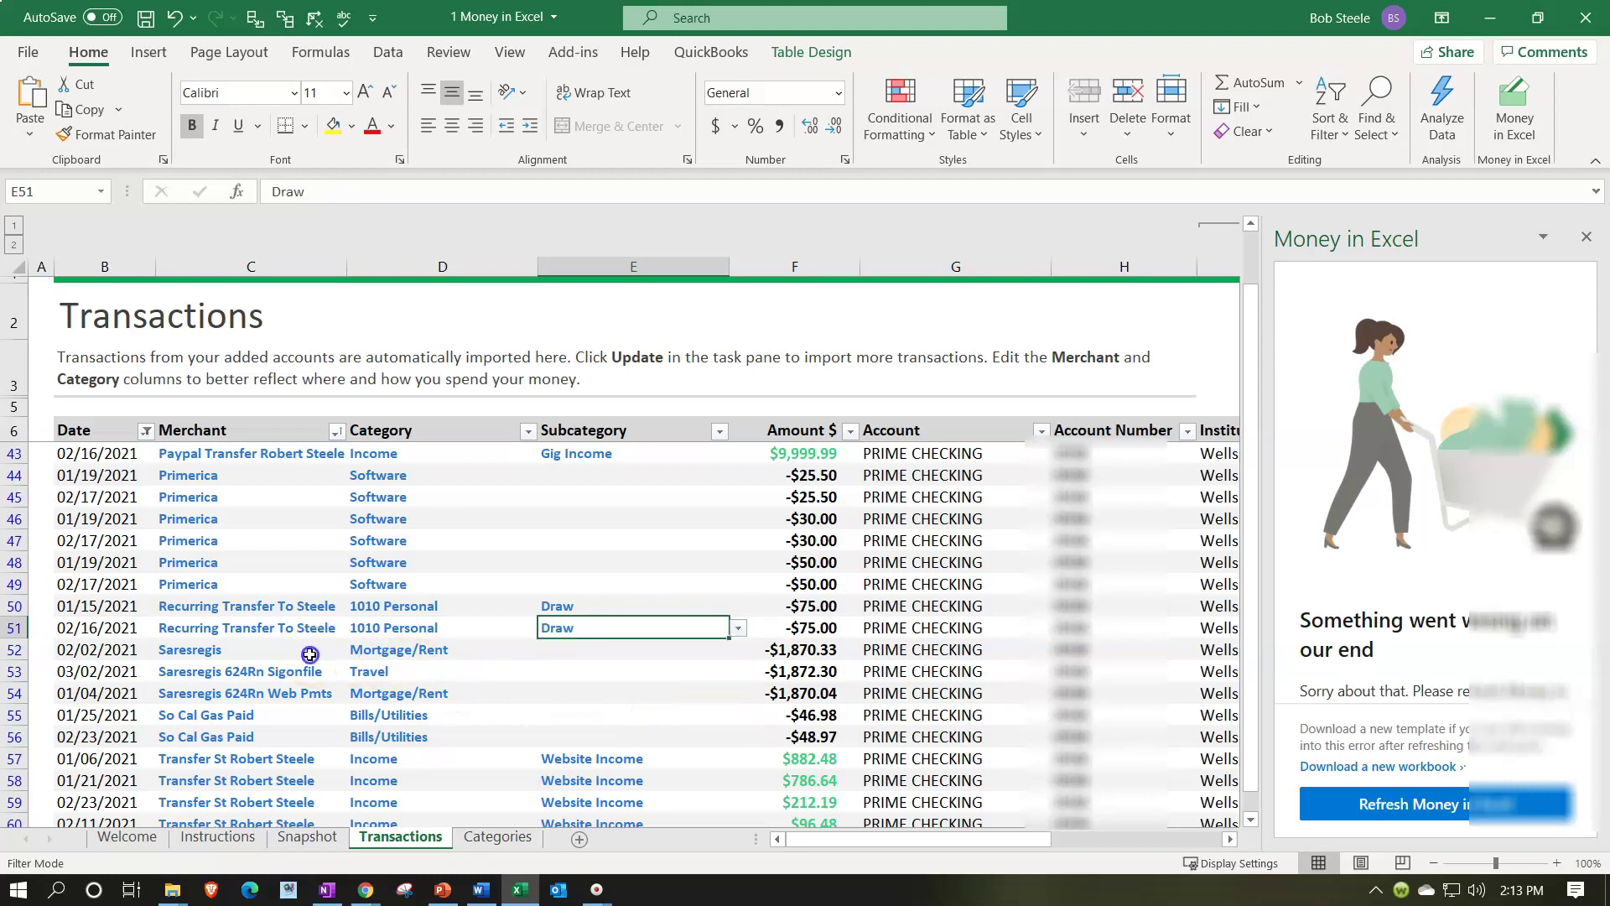
{"action": "left_click", "coordinate": [373, 653]}
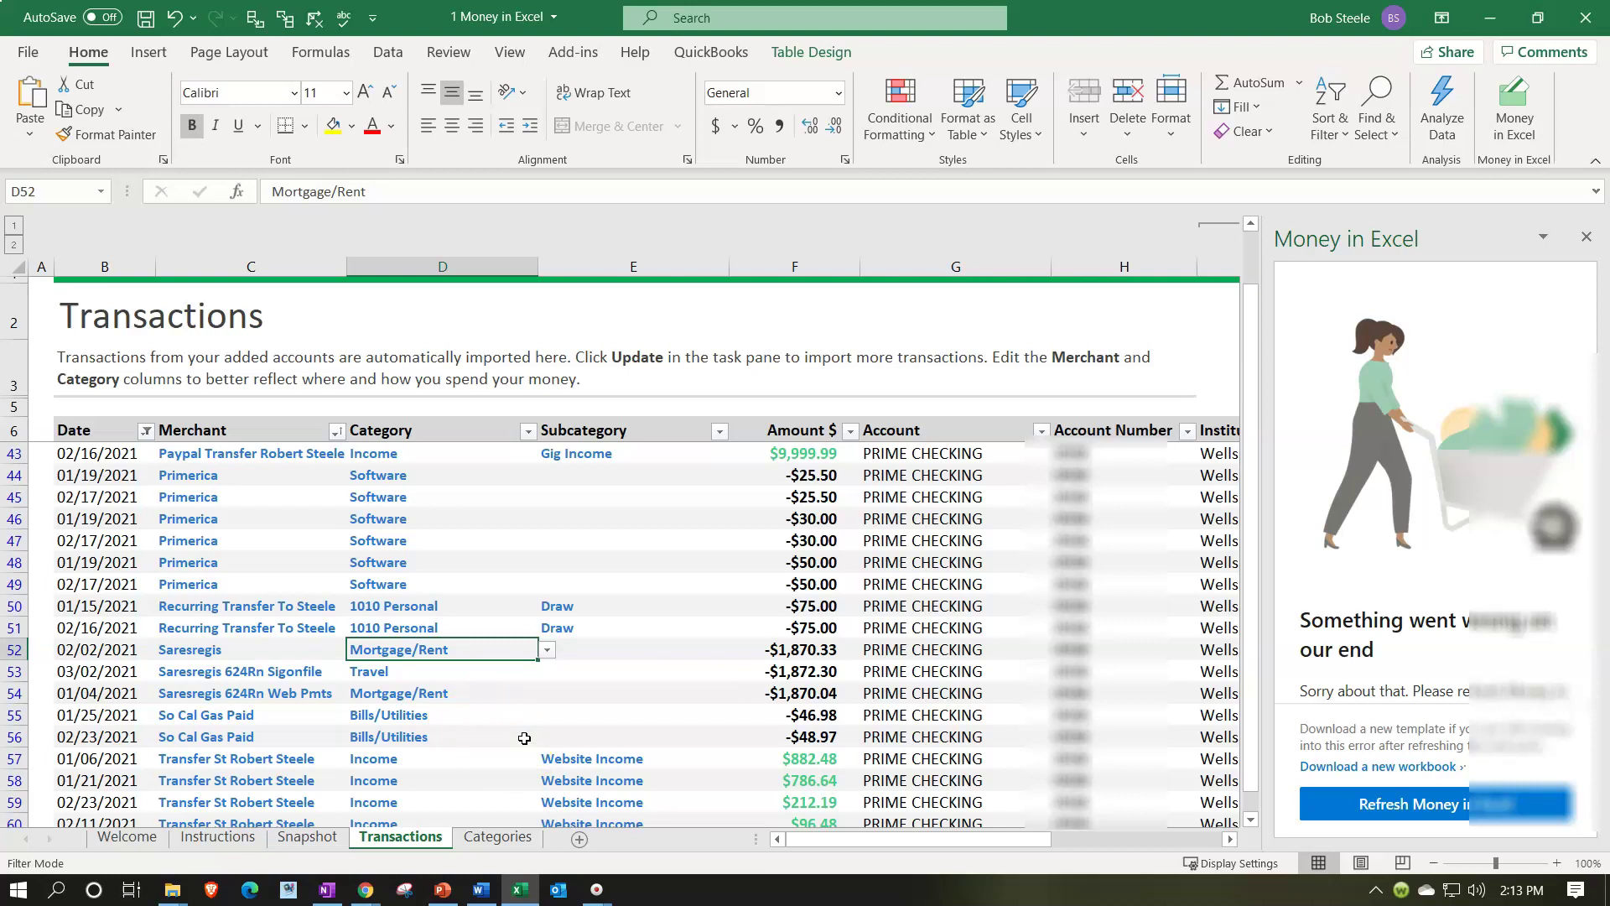
{"action": "left_click", "coordinate": [766, 653]}
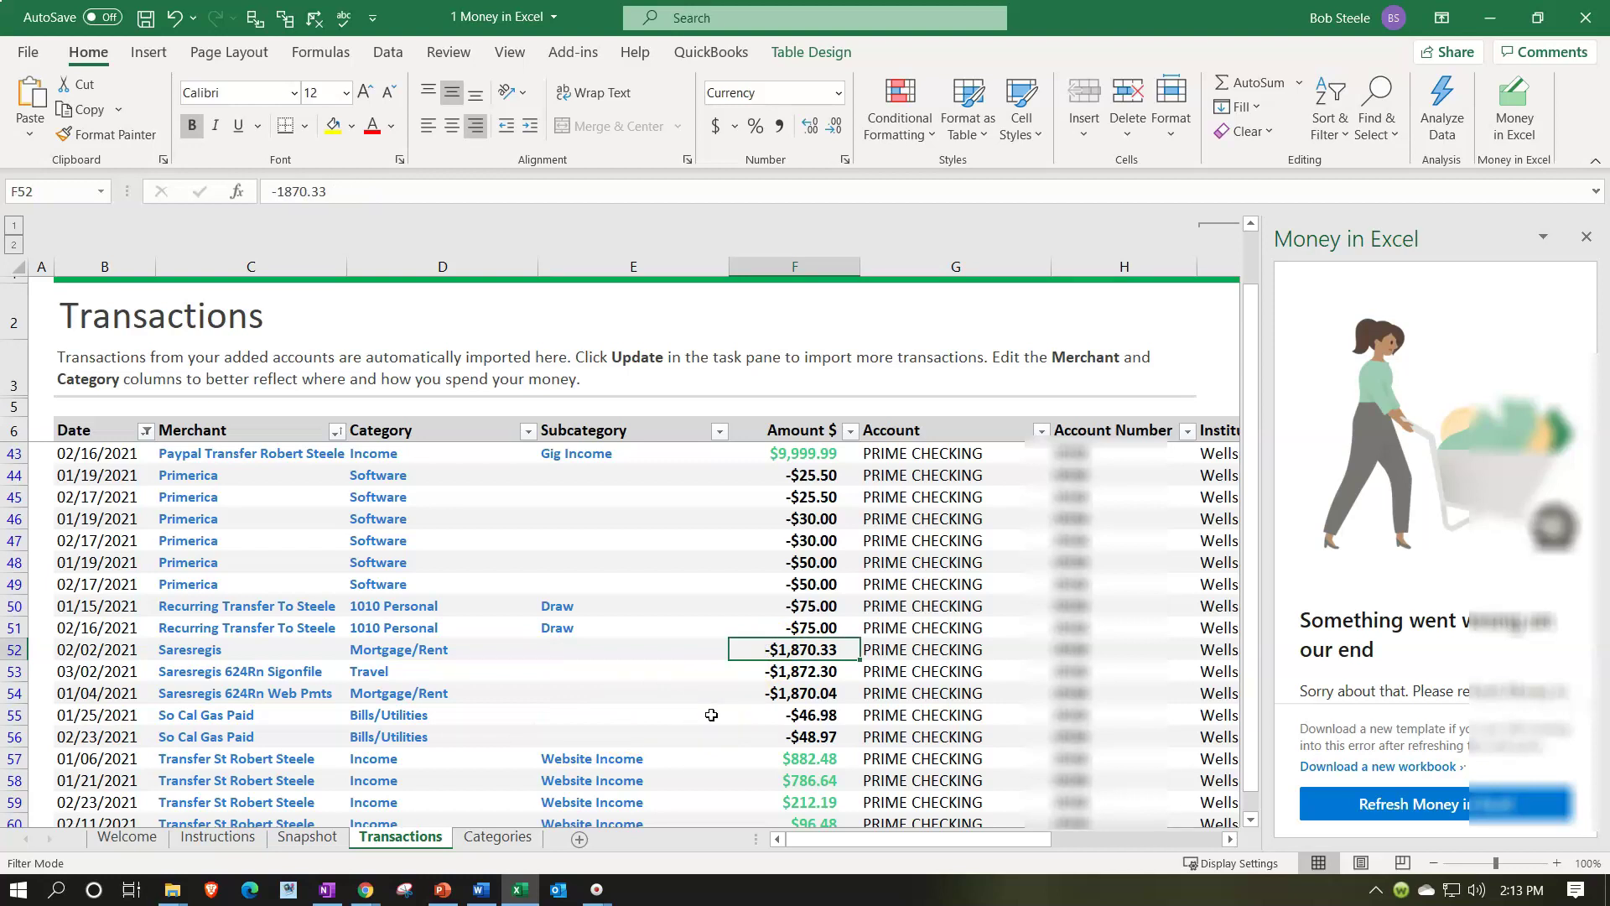
{"action": "left_click", "coordinate": [409, 652]}
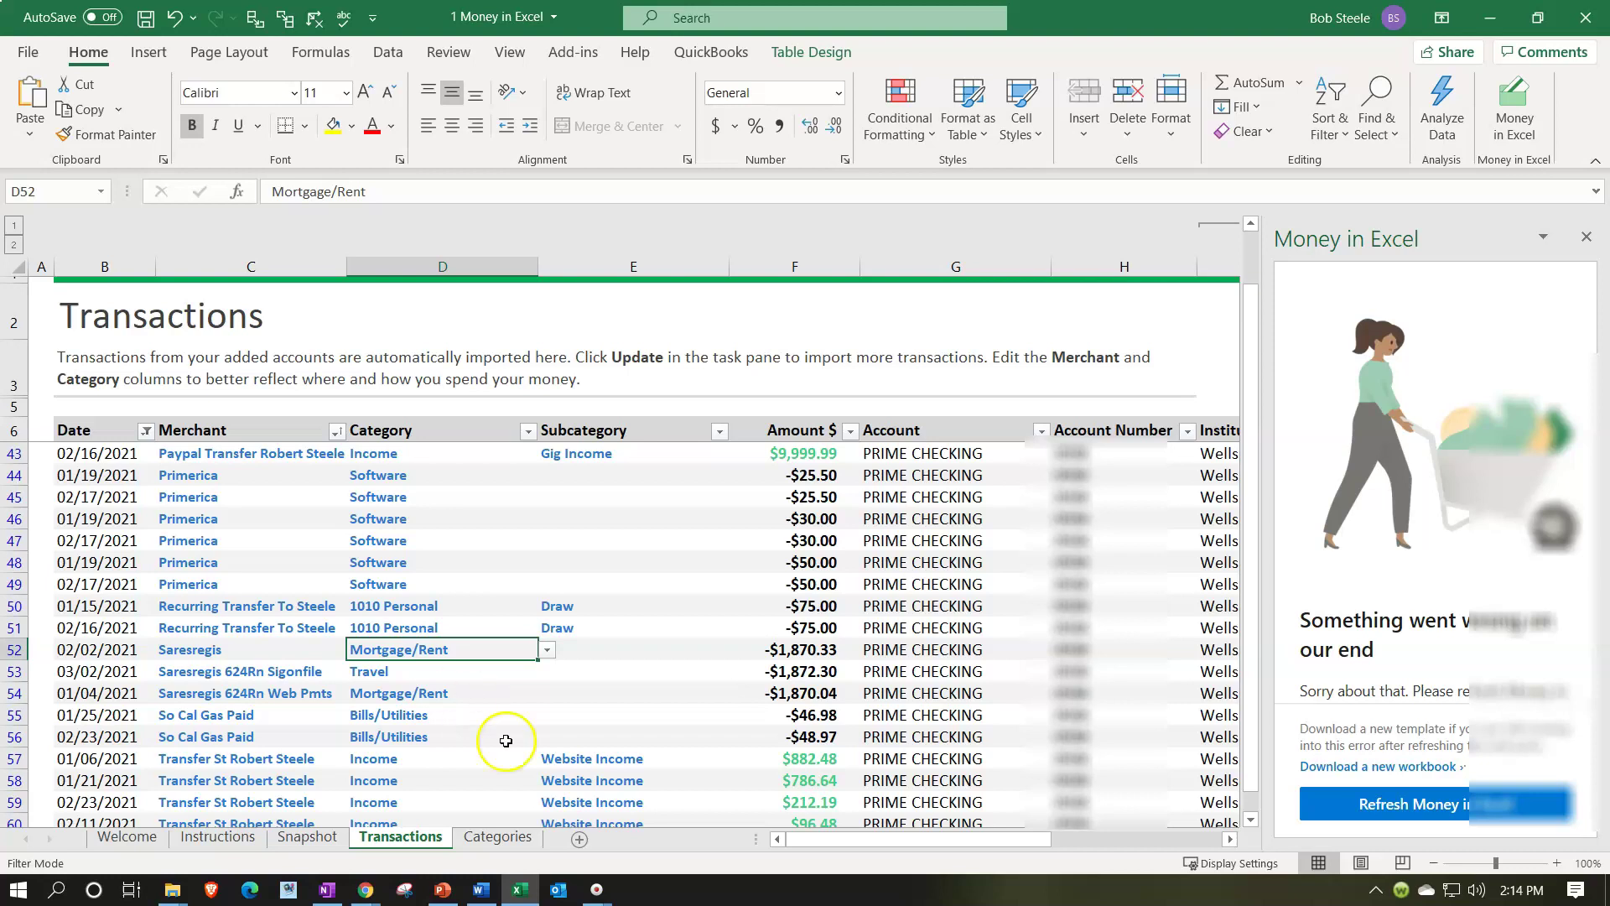
{"action": "left_click", "coordinate": [499, 836]}
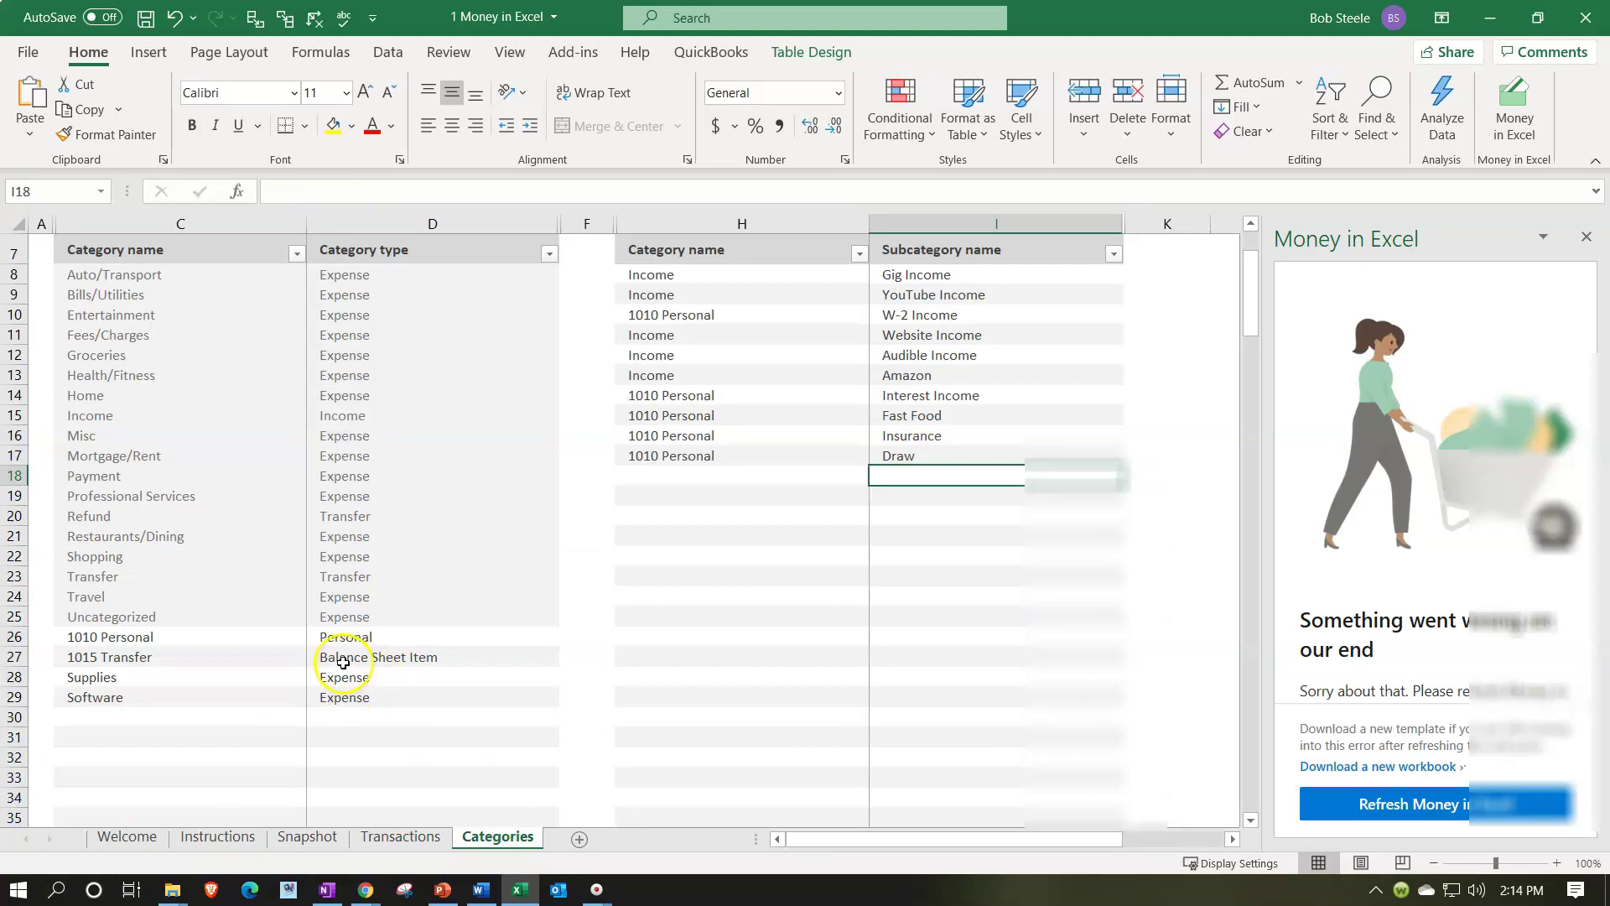
Add Rent with type Expense below Software in the Categories table, then return to Transactions
{"action": "scroll", "coordinate": [335, 654], "scroll_direction": "up", "scroll_amount": 1}
{"action": "left_click", "coordinate": [146, 390]}
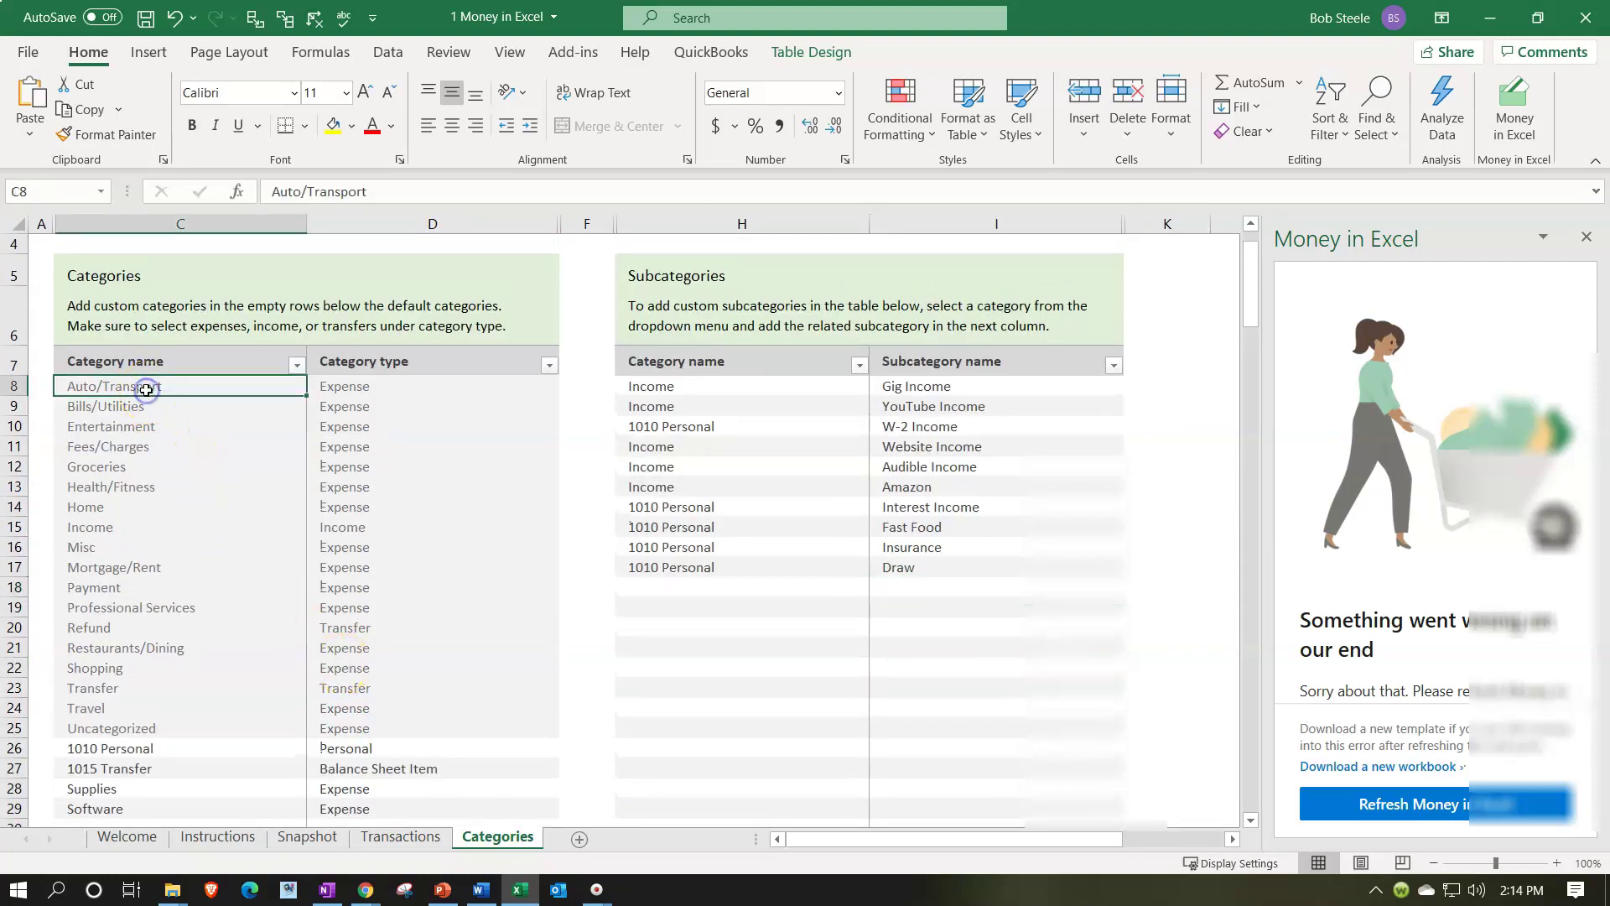
{"action": "key", "text": "Down"}
{"action": "key", "text": "Down"}
{"action": "key", "text": "Down"}
{"action": "key", "text": "Down"}
{"action": "key", "text": "Down"}
{"action": "key", "text": "Down"}
{"action": "key", "text": "Down"}
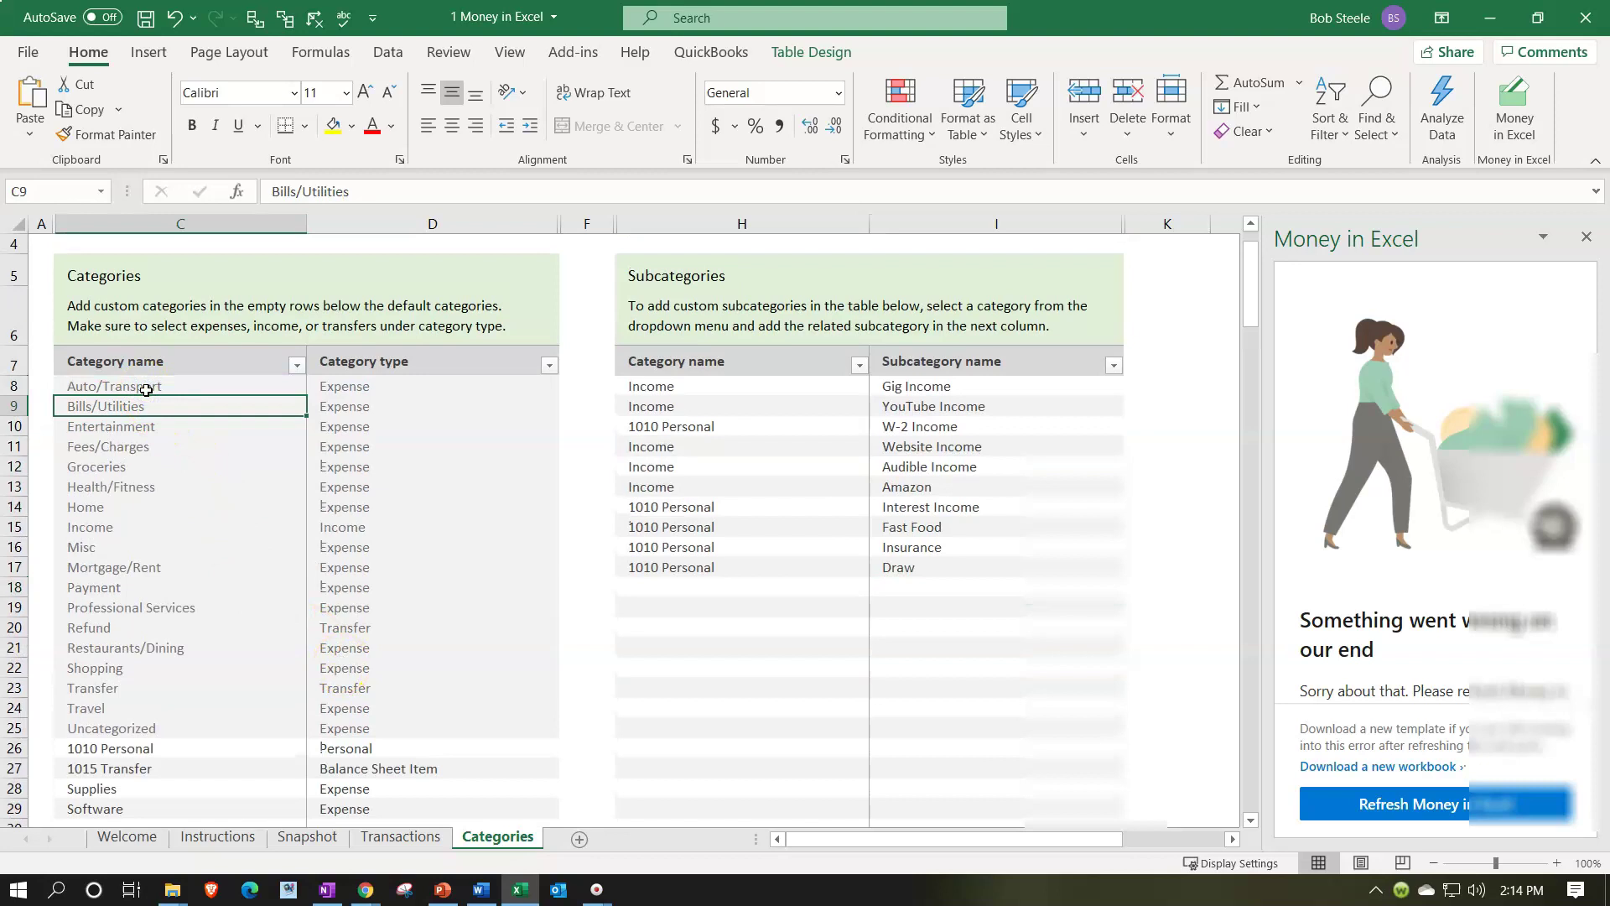
{"action": "key", "text": "Down"}
{"action": "key", "text": "Down"}
{"action": "key", "text": "Down"}
{"action": "key", "text": "Down"}
{"action": "key", "text": "Down"}
{"action": "key", "text": "Down"}
{"action": "key", "text": "Down"}
{"action": "key", "text": "Down"}
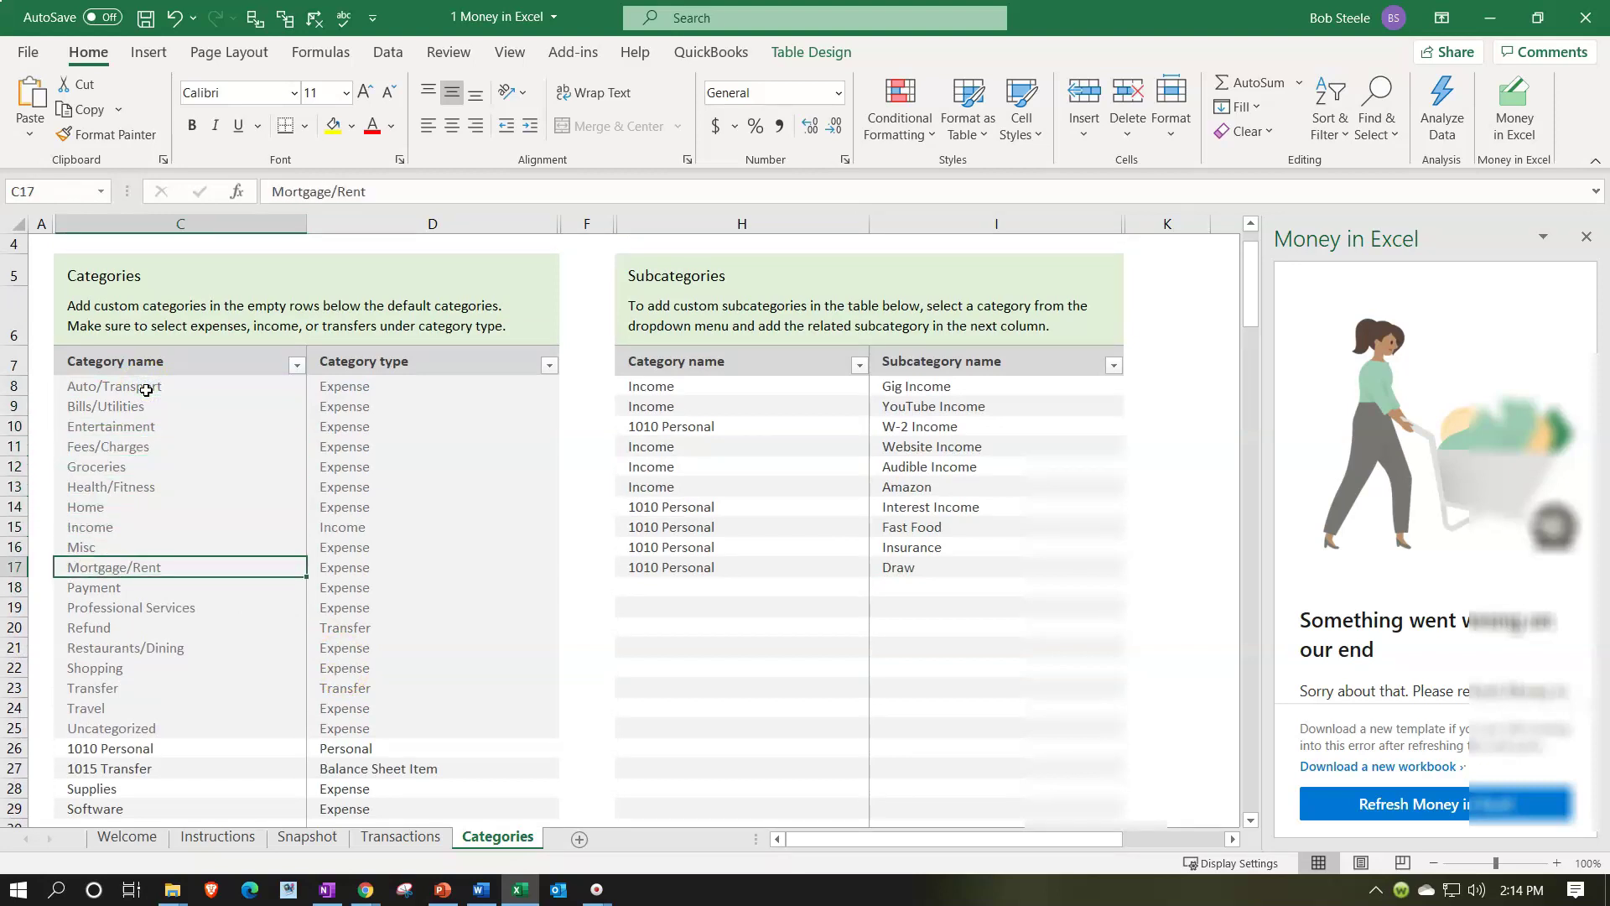
{"action": "key", "text": "Down"}
{"action": "key", "text": "Down"}
{"action": "key", "text": "Down"}
{"action": "key", "text": "Down"}
{"action": "key", "text": "Down"}
{"action": "key", "text": "Down"}
{"action": "key", "text": "Down"}
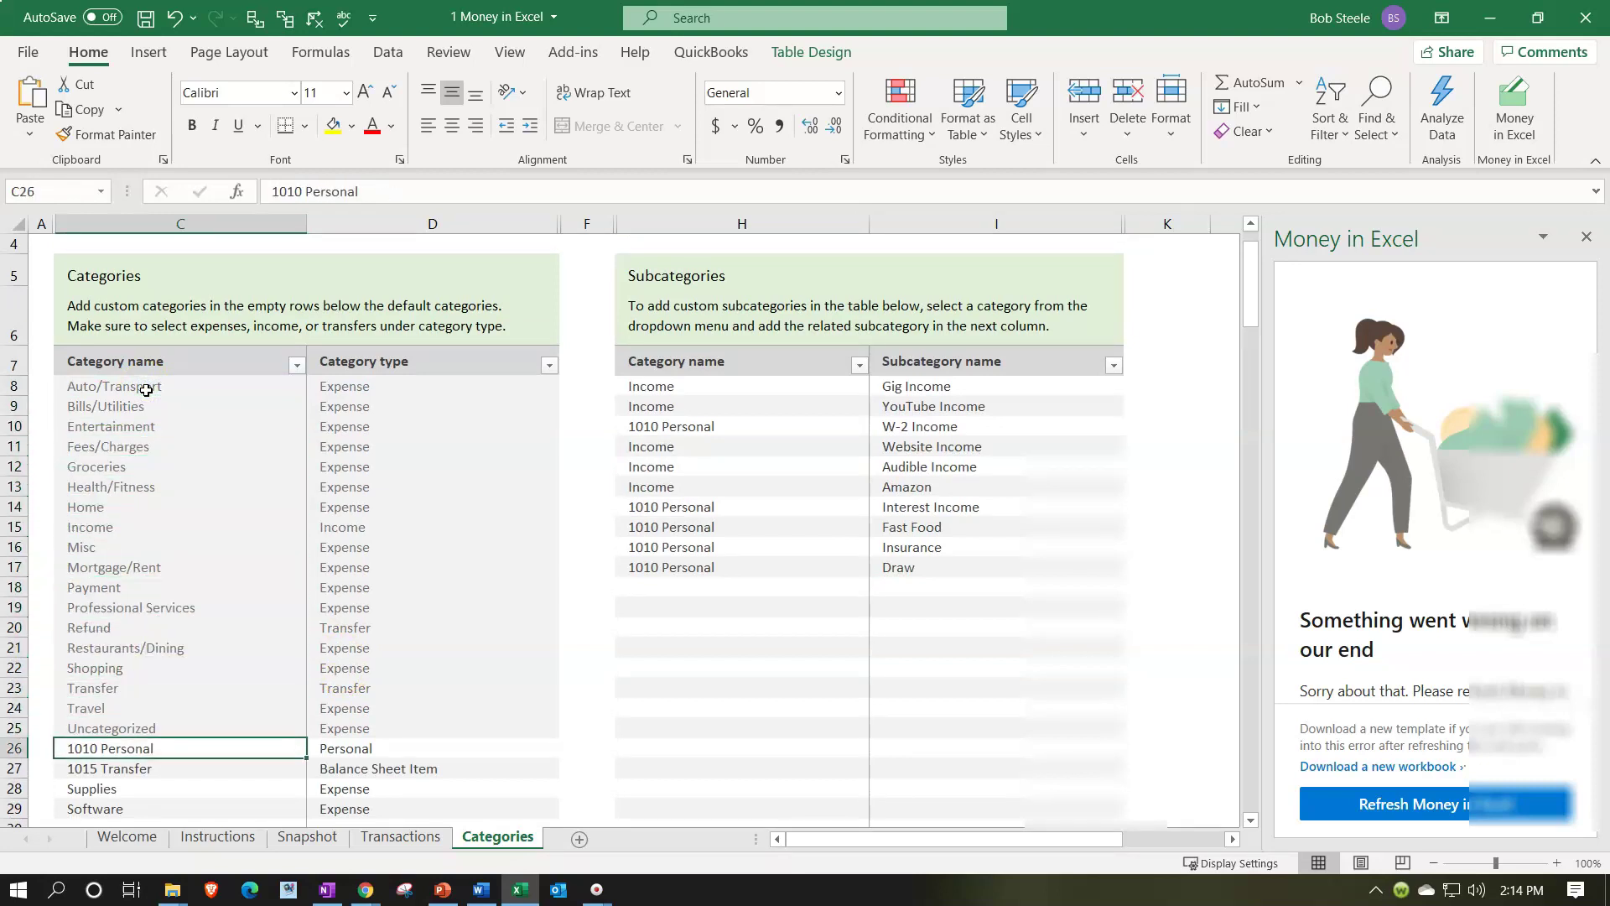
{"action": "type", "text": "Rent"}
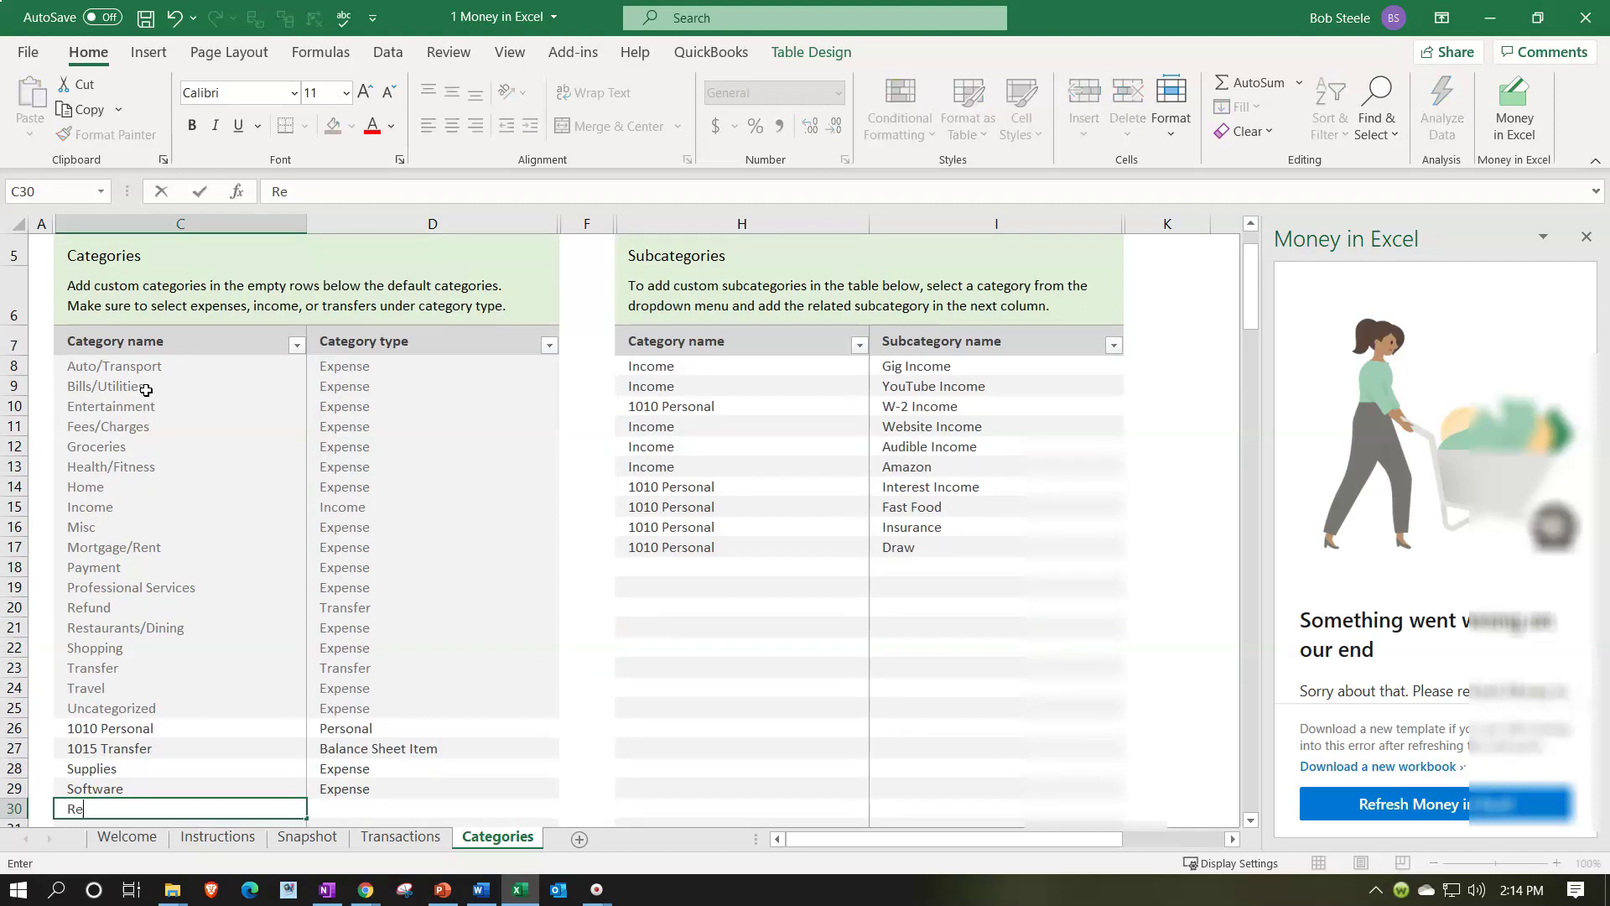
{"action": "key", "text": "Tab"}
{"action": "type", "text": "Expense"}
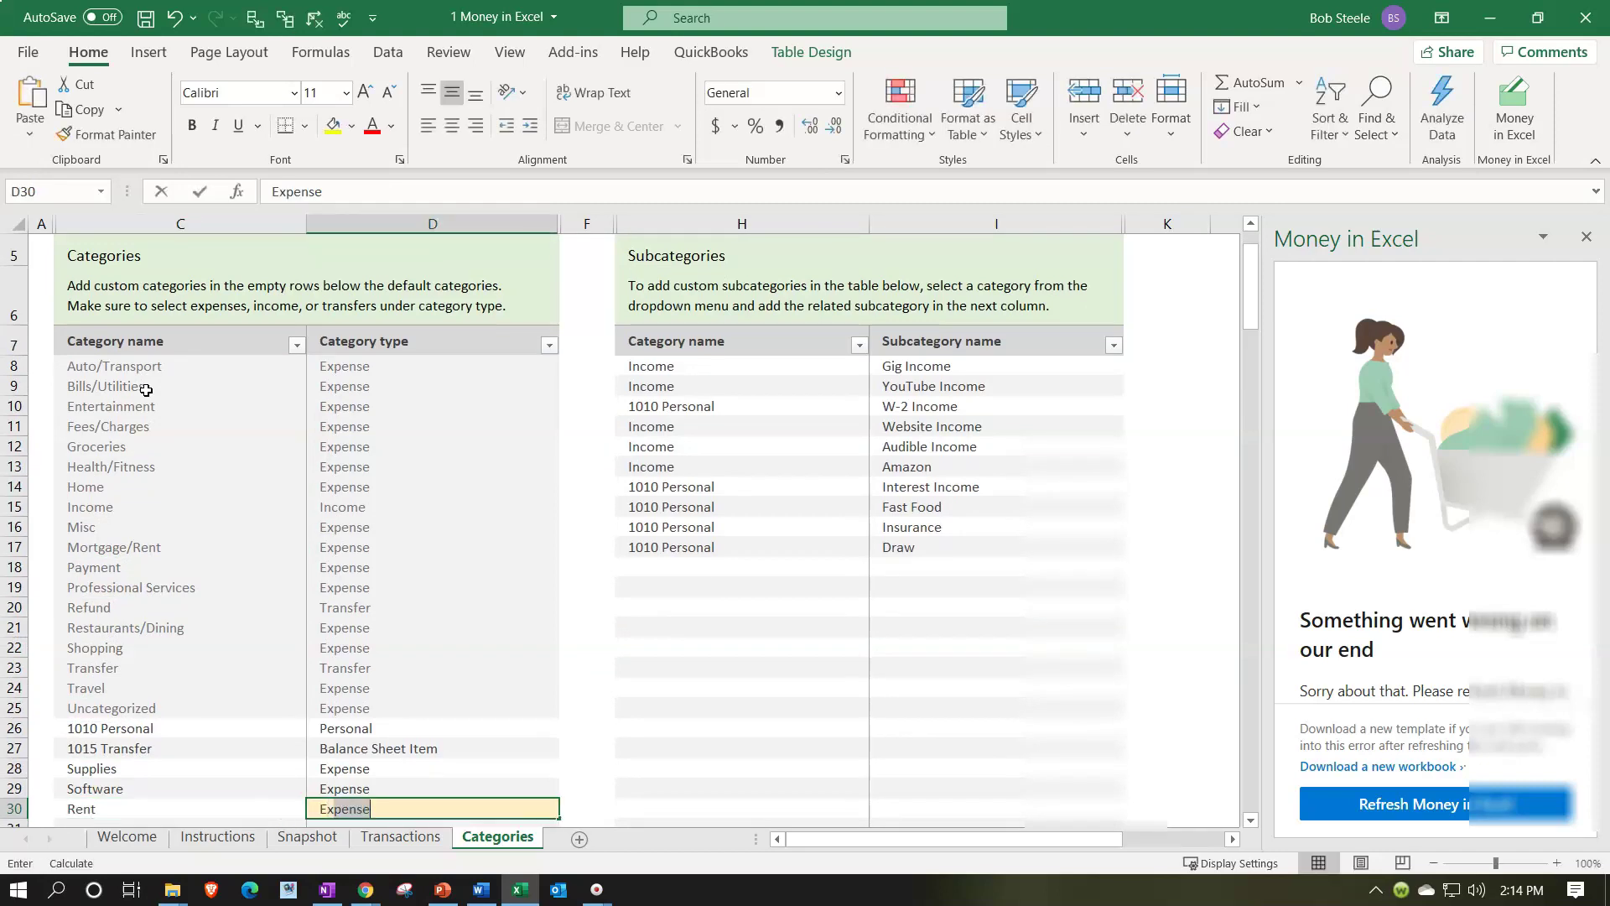
{"action": "key", "text": "Return"}
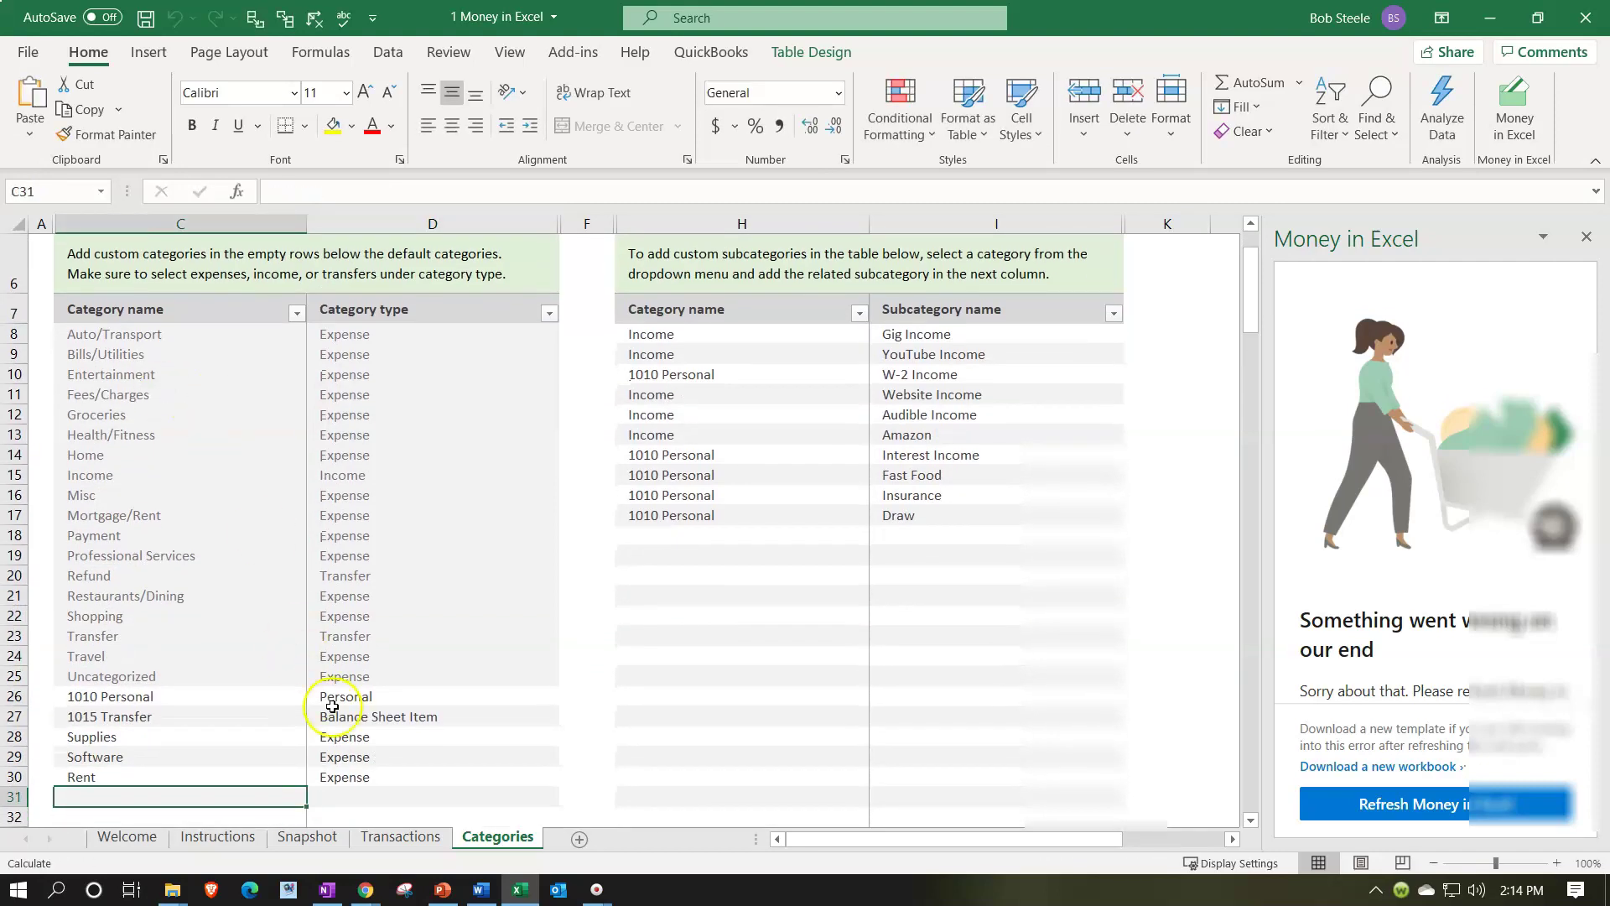
{"action": "left_click", "coordinate": [400, 836]}
{"action": "left_click", "coordinate": [308, 655]}
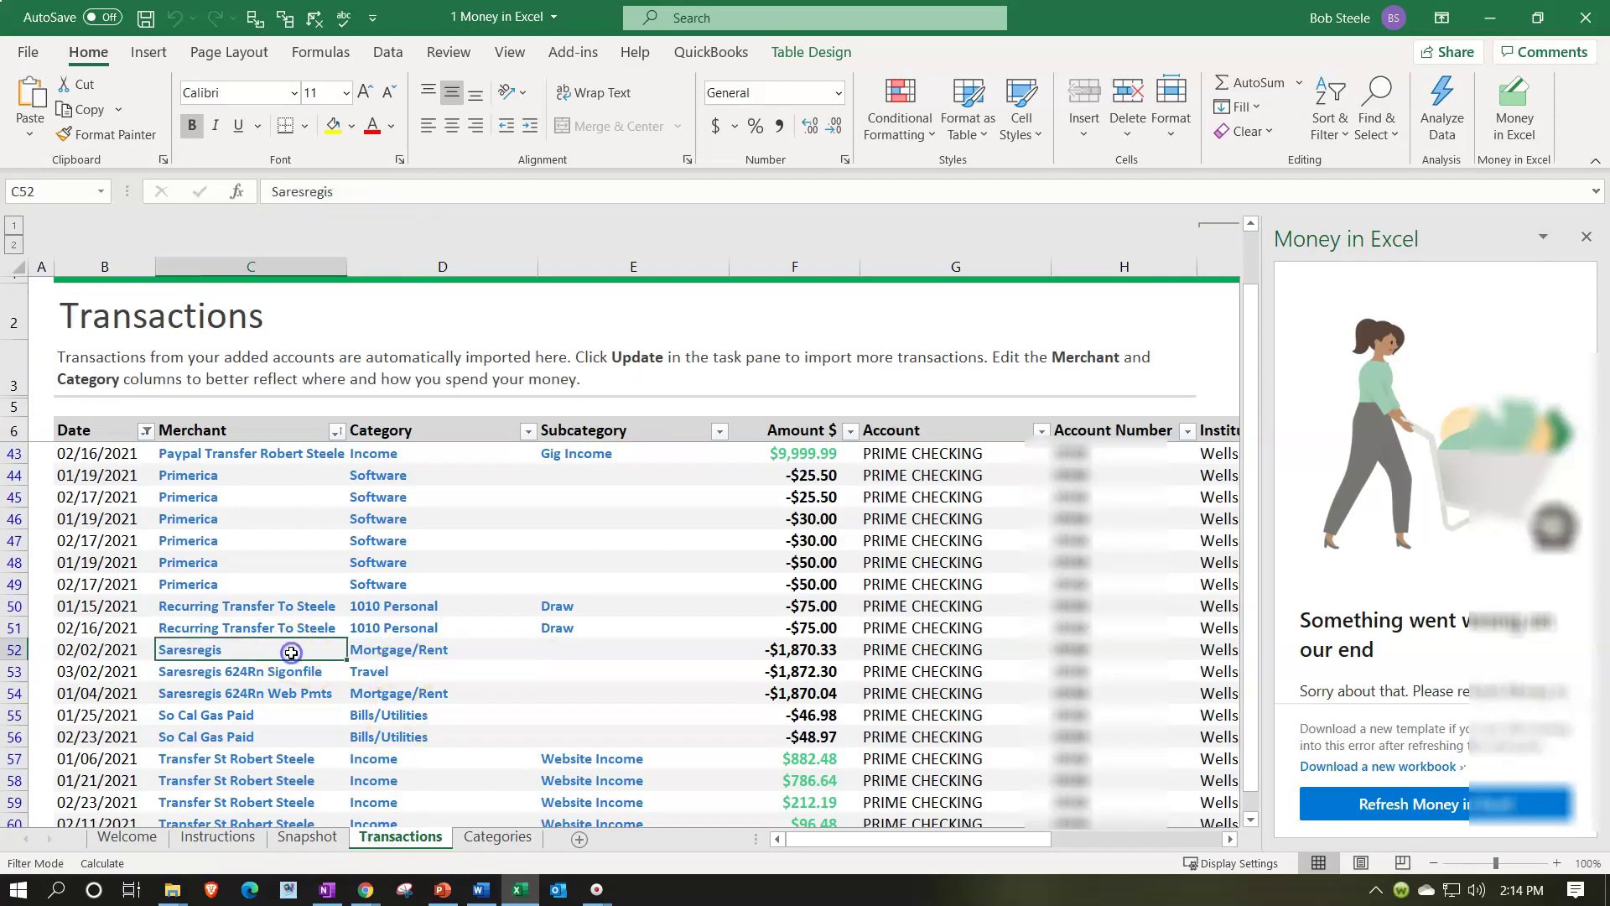
Set the first Saresregis row's category (D52) to Rent from its dropdown
{"action": "left_click", "coordinate": [381, 650]}
{"action": "left_click", "coordinate": [549, 651]}
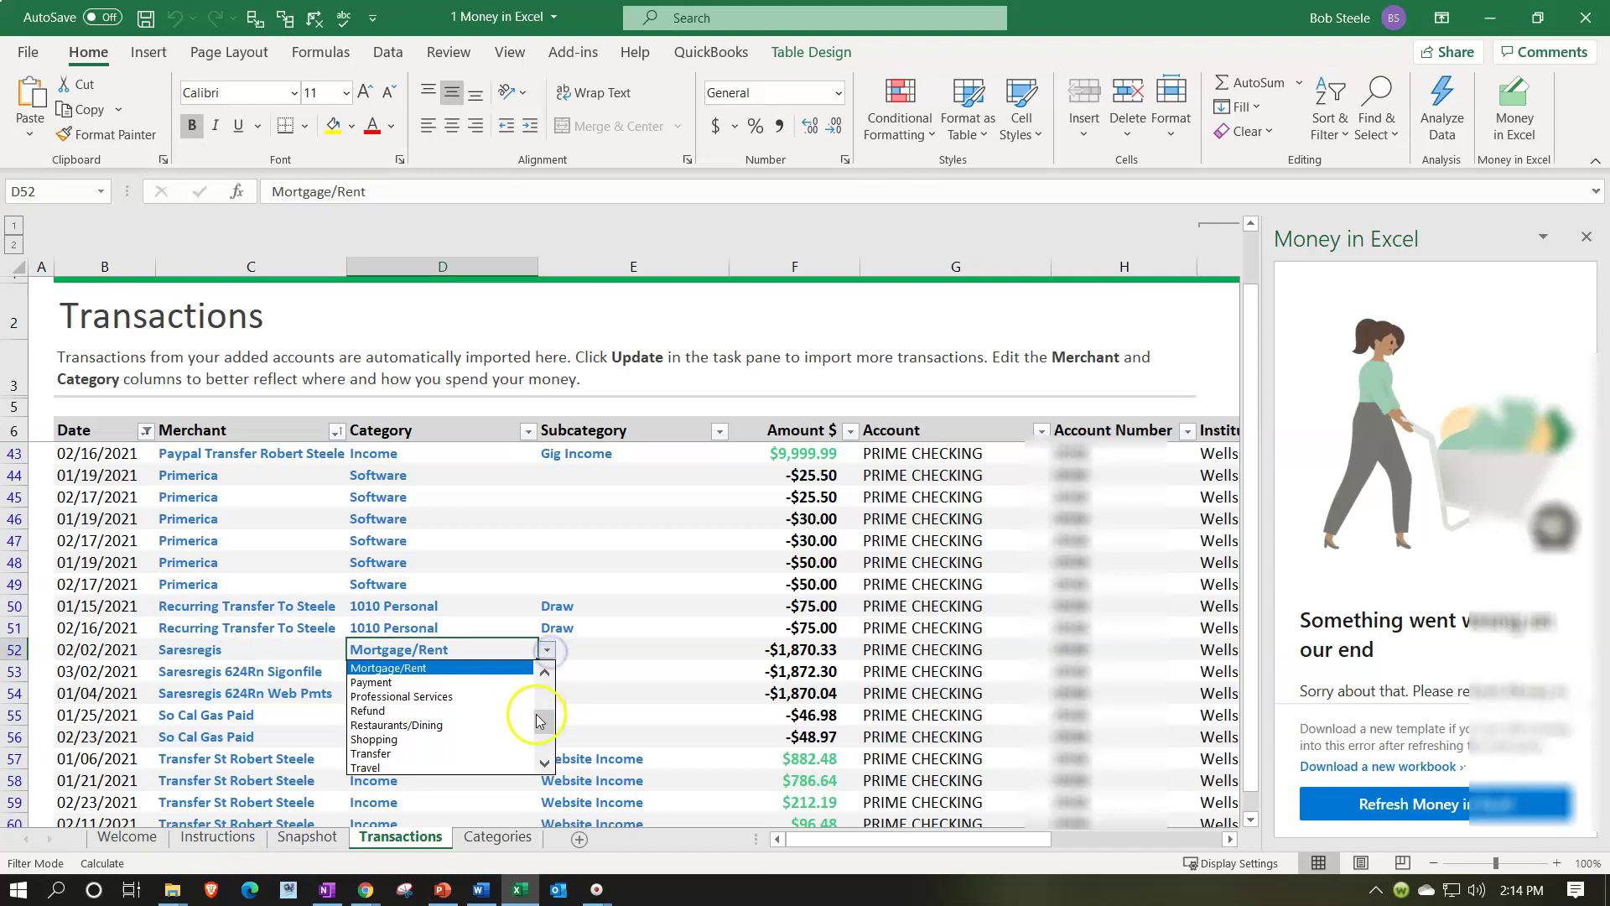
{"action": "scroll", "coordinate": [536, 738], "scroll_direction": "down", "scroll_amount": 3}
{"action": "left_click", "coordinate": [394, 767]}
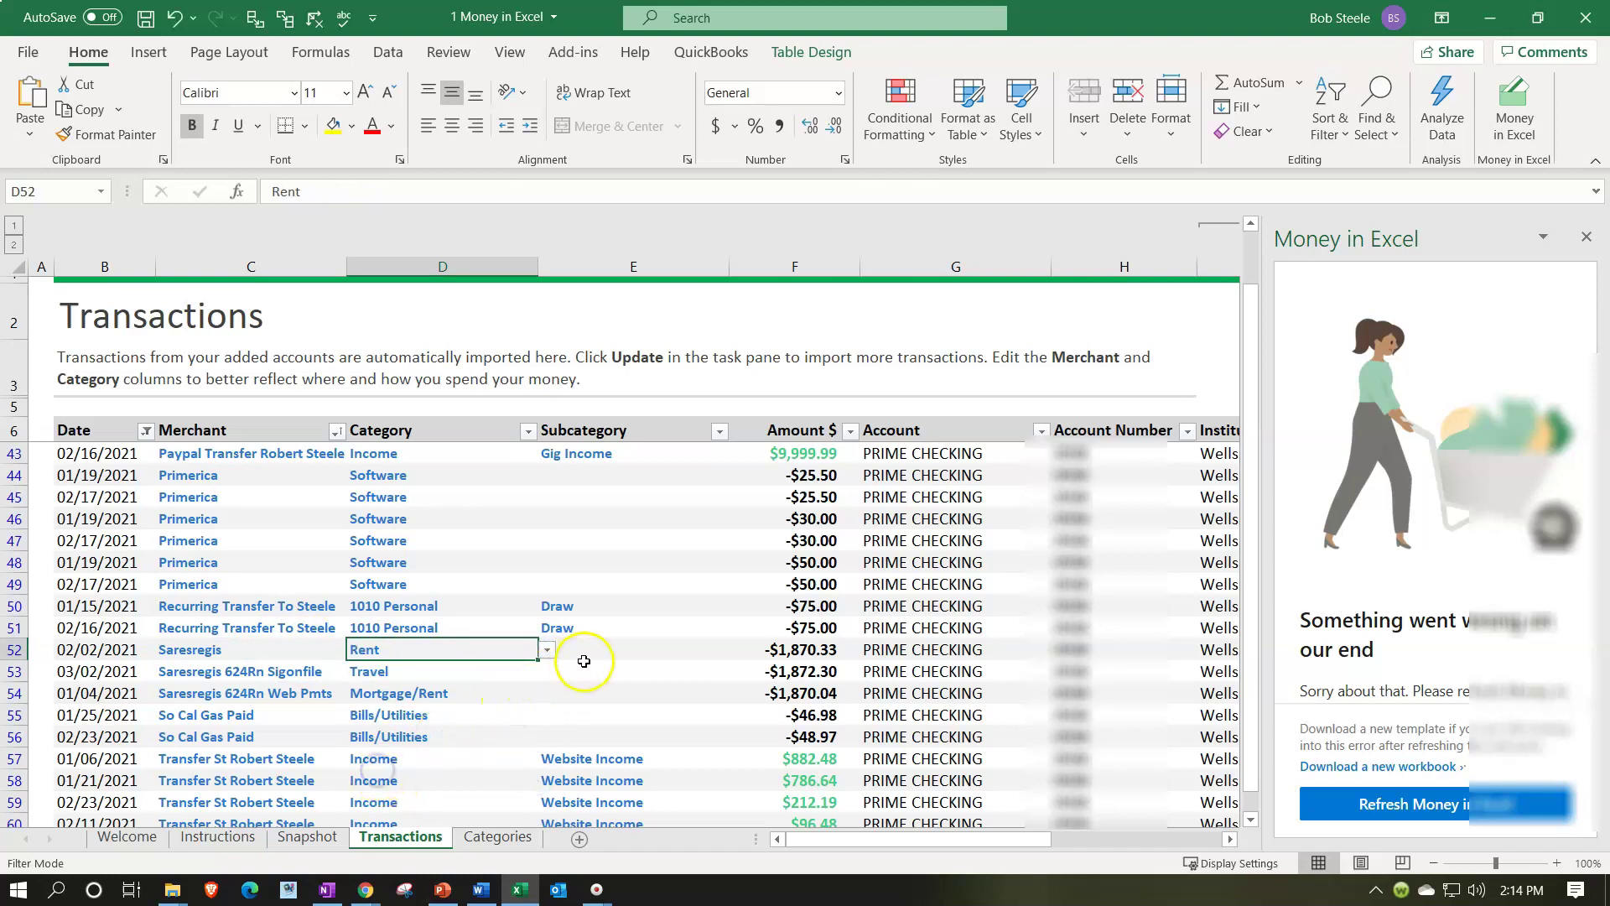
{"action": "left_click", "coordinate": [585, 659]}
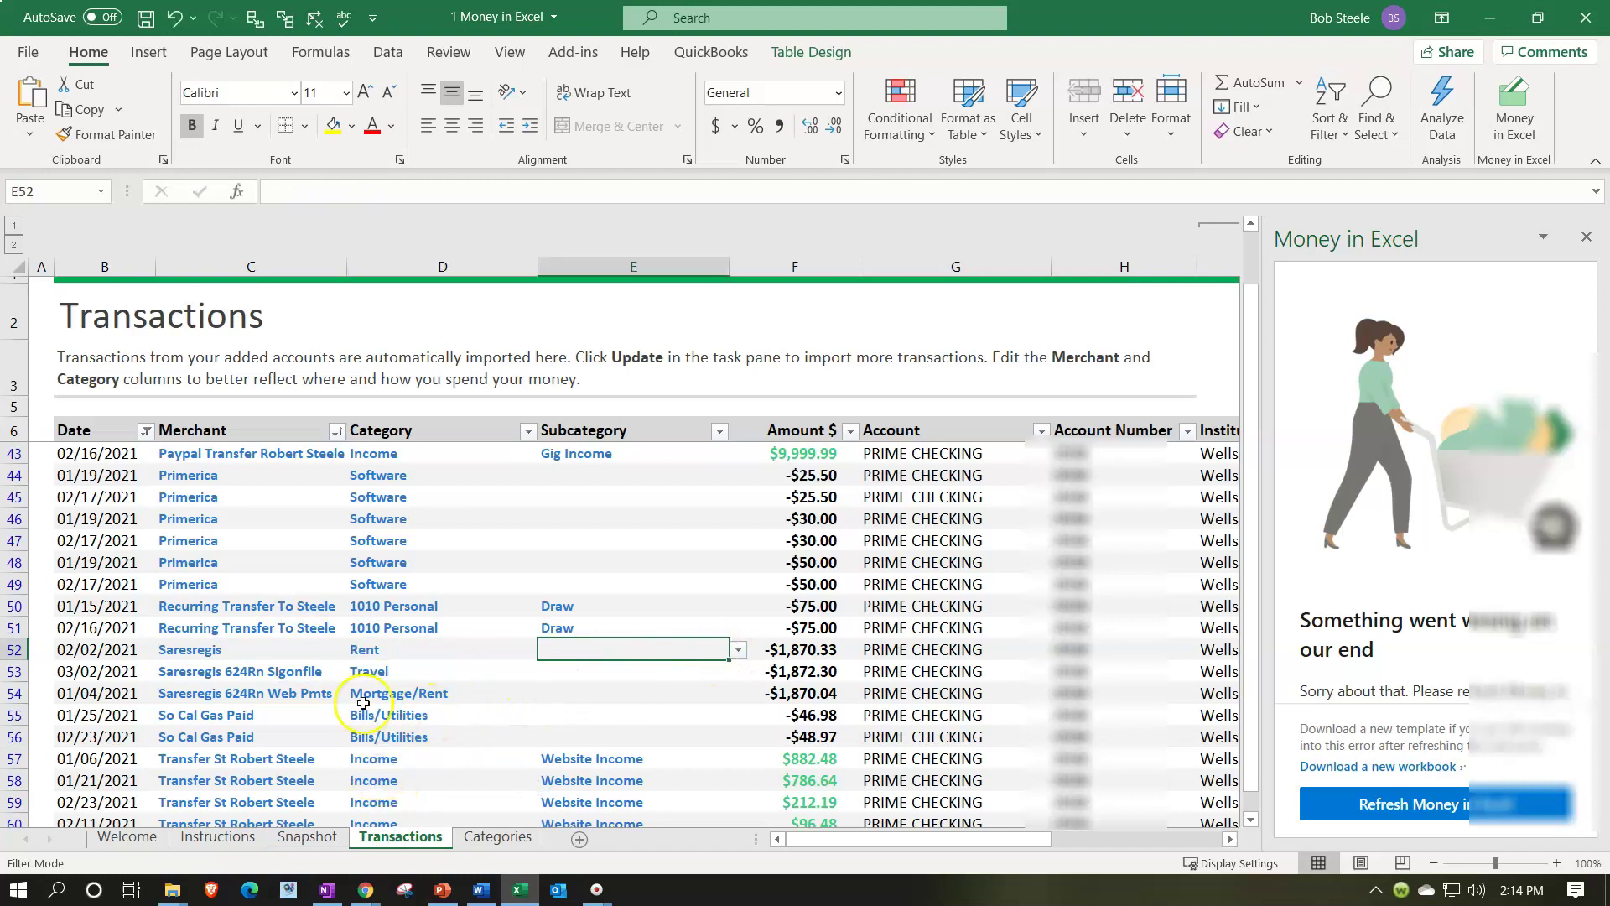
Type Rent over the Travel and Mortgage/Rent categories of the other two Saresregis rows
{"action": "left_click", "coordinate": [379, 671]}
{"action": "scroll", "coordinate": [398, 674], "scroll_direction": "down", "scroll_amount": 1}
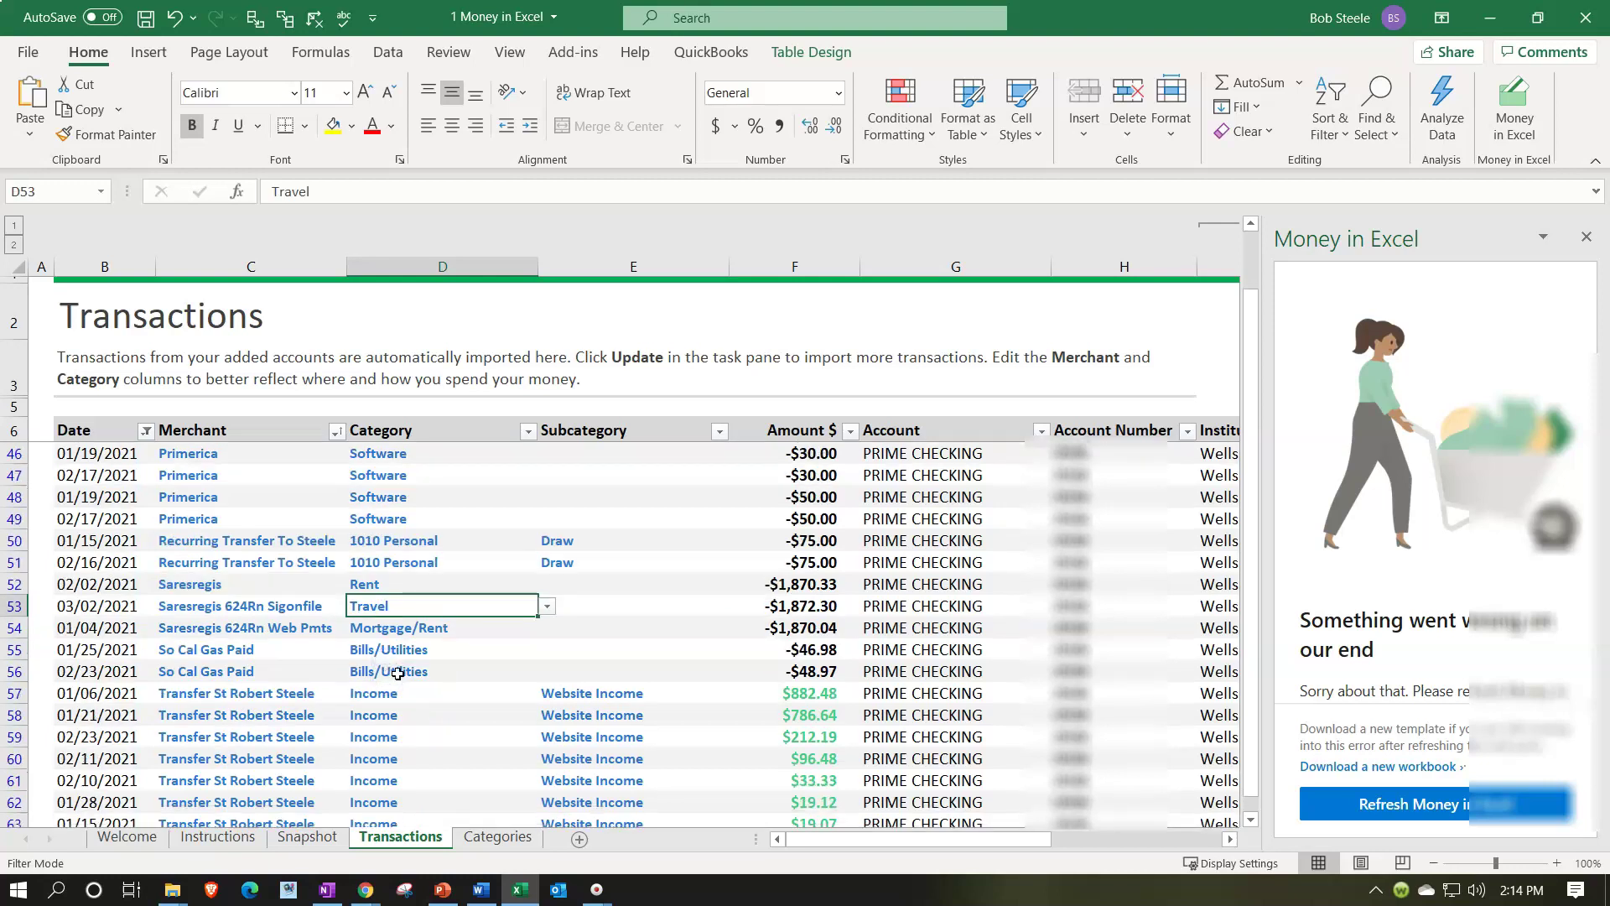
{"action": "type", "text": "Rent"}
{"action": "key", "text": "Tab"}
{"action": "left_click", "coordinate": [399, 629]}
{"action": "type", "text": "Rent"}
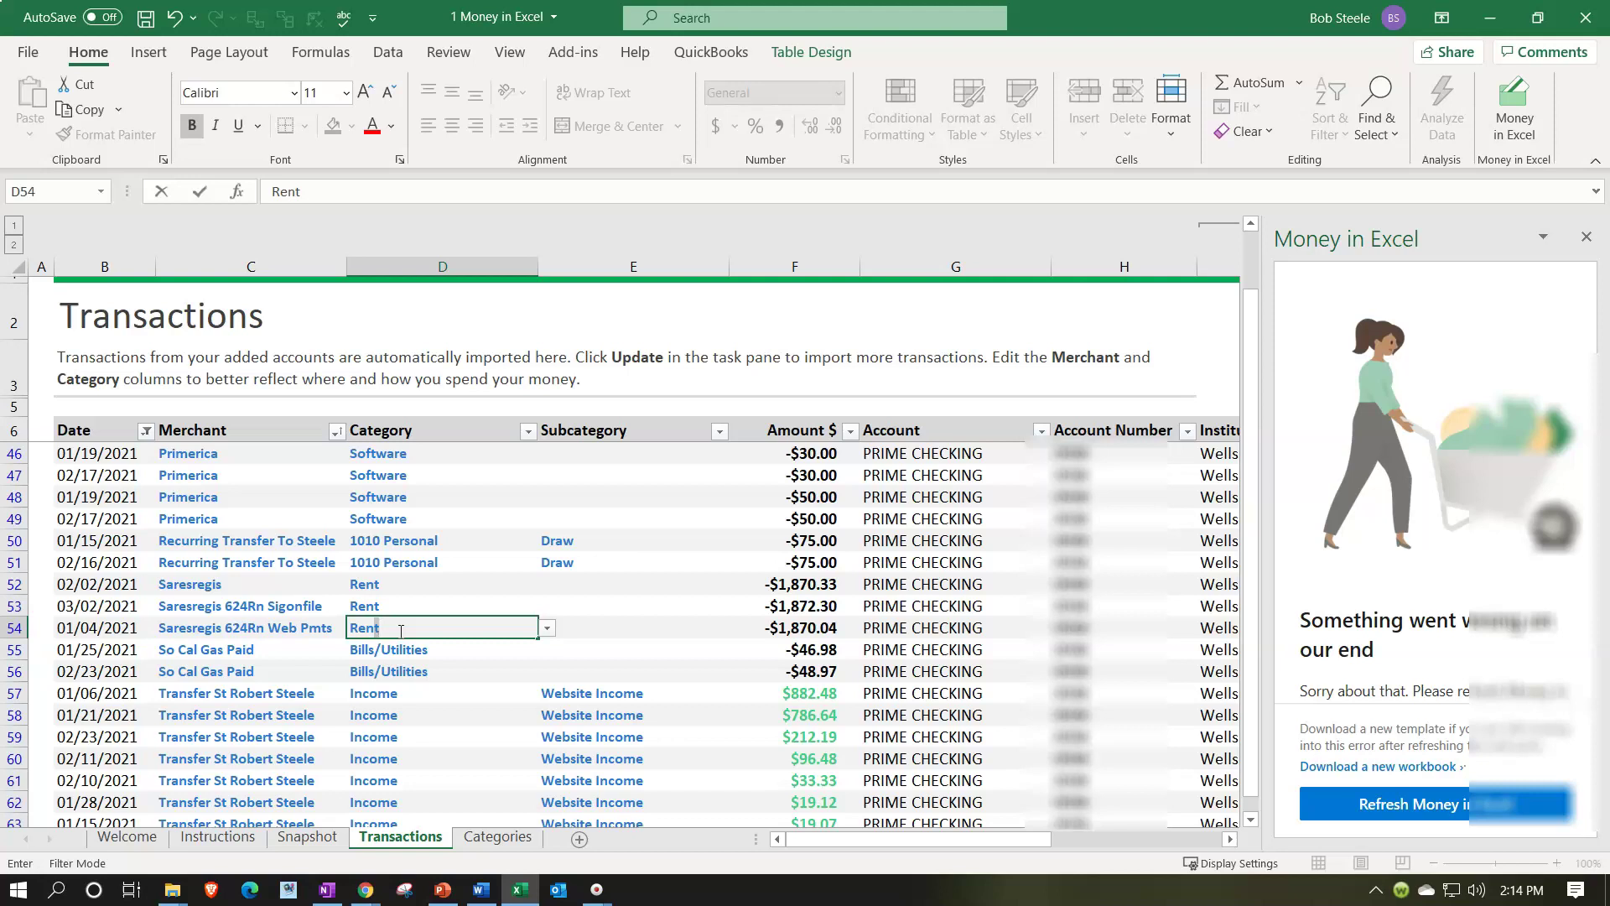
{"action": "key", "text": "Tab"}
{"action": "left_click", "coordinate": [401, 651]}
{"action": "scroll", "coordinate": [401, 654], "scroll_direction": "down", "scroll_amount": 1}
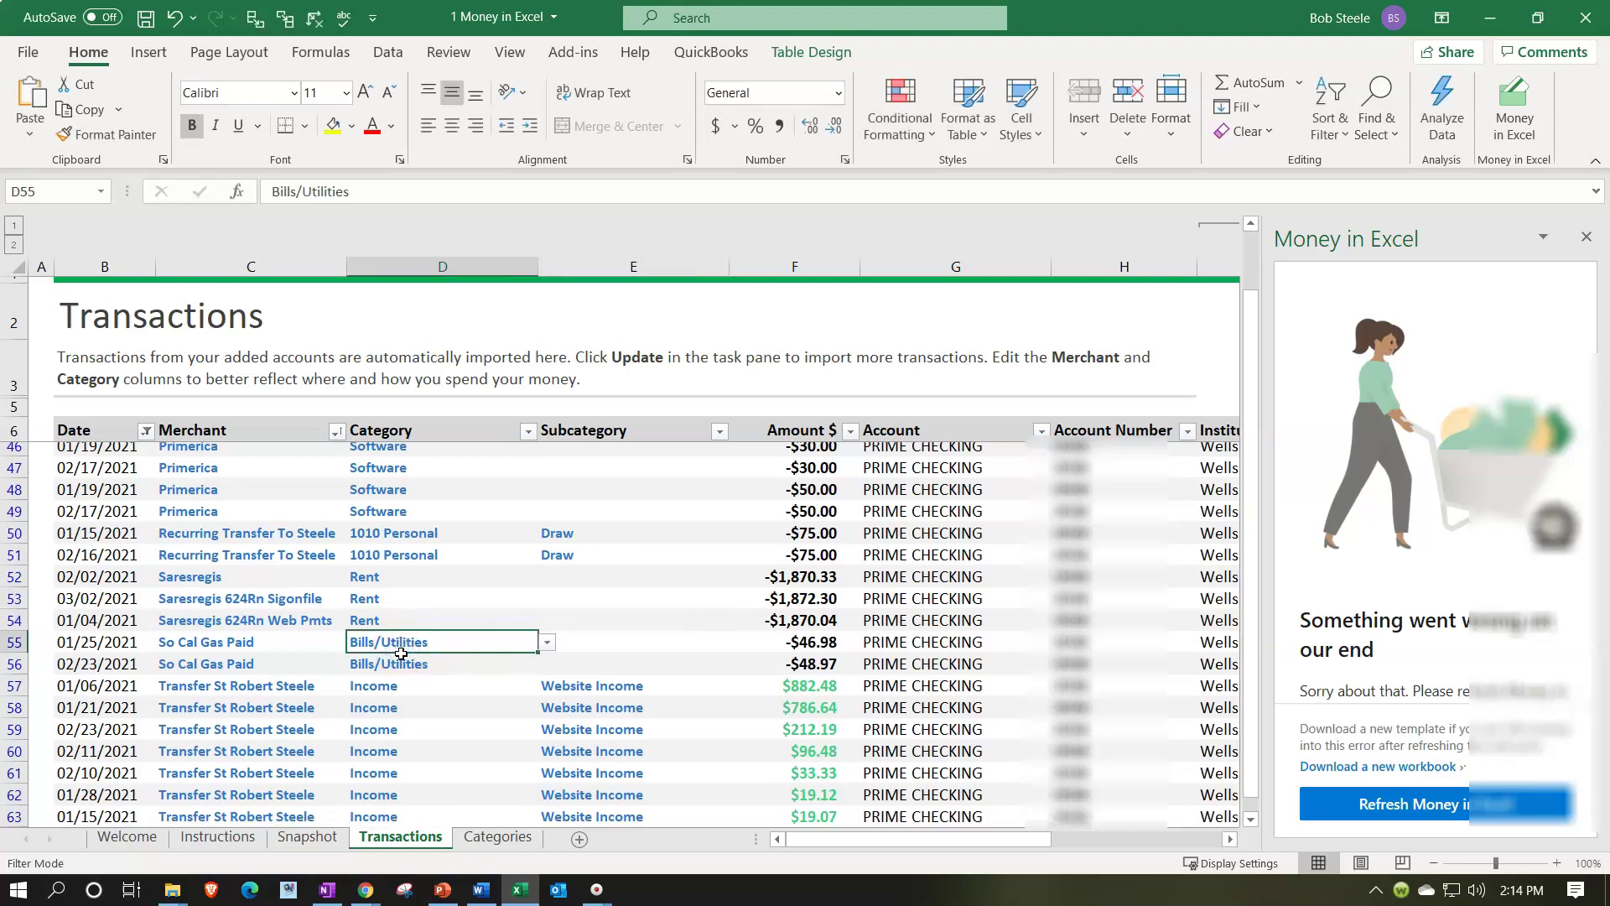
{"action": "scroll", "coordinate": [401, 653], "scroll_direction": "down", "scroll_amount": 1}
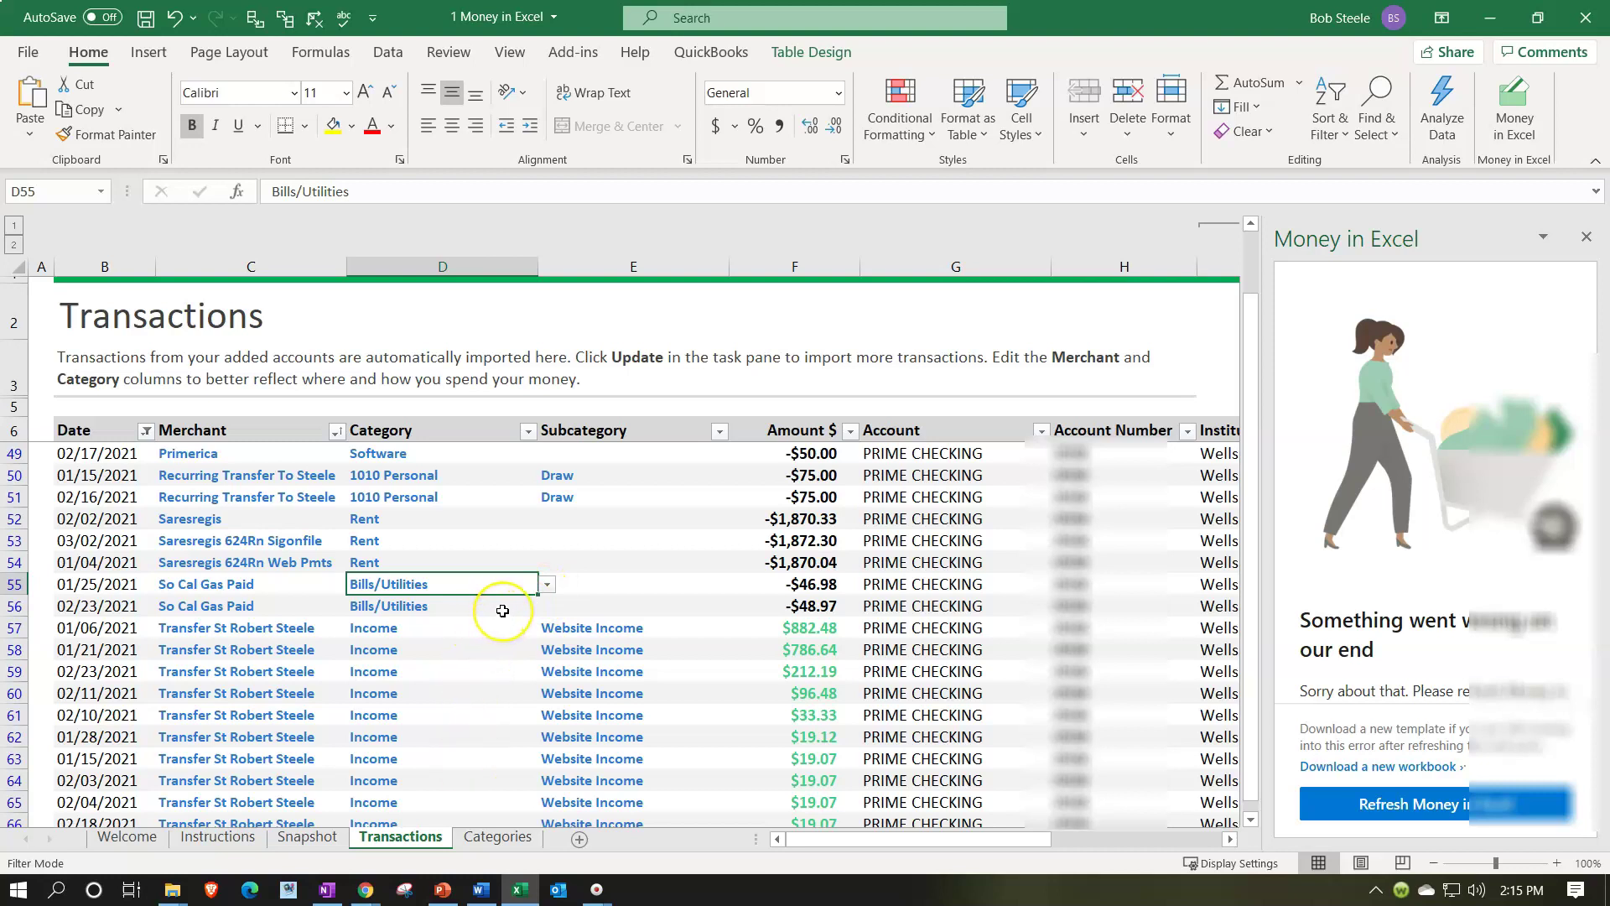
{"action": "key", "text": "Tab"}
{"action": "key", "text": "Return"}
{"action": "key", "text": "Tab"}
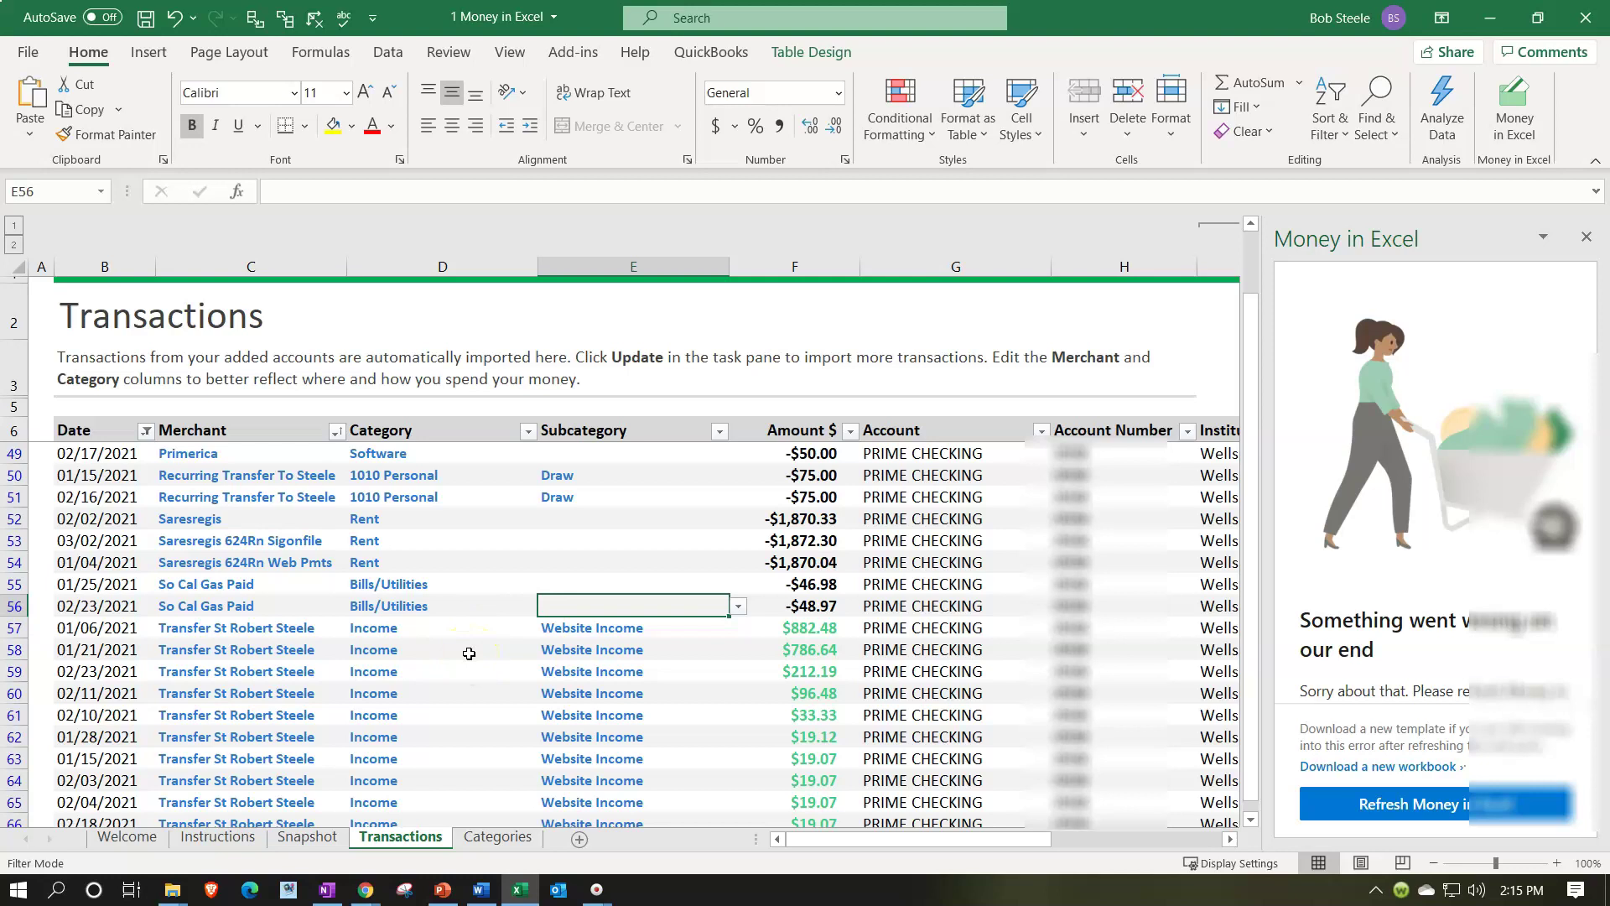
{"action": "scroll", "coordinate": [469, 653], "scroll_direction": "down", "scroll_amount": 1}
{"action": "scroll", "coordinate": [469, 653], "scroll_direction": "down", "scroll_amount": 3}
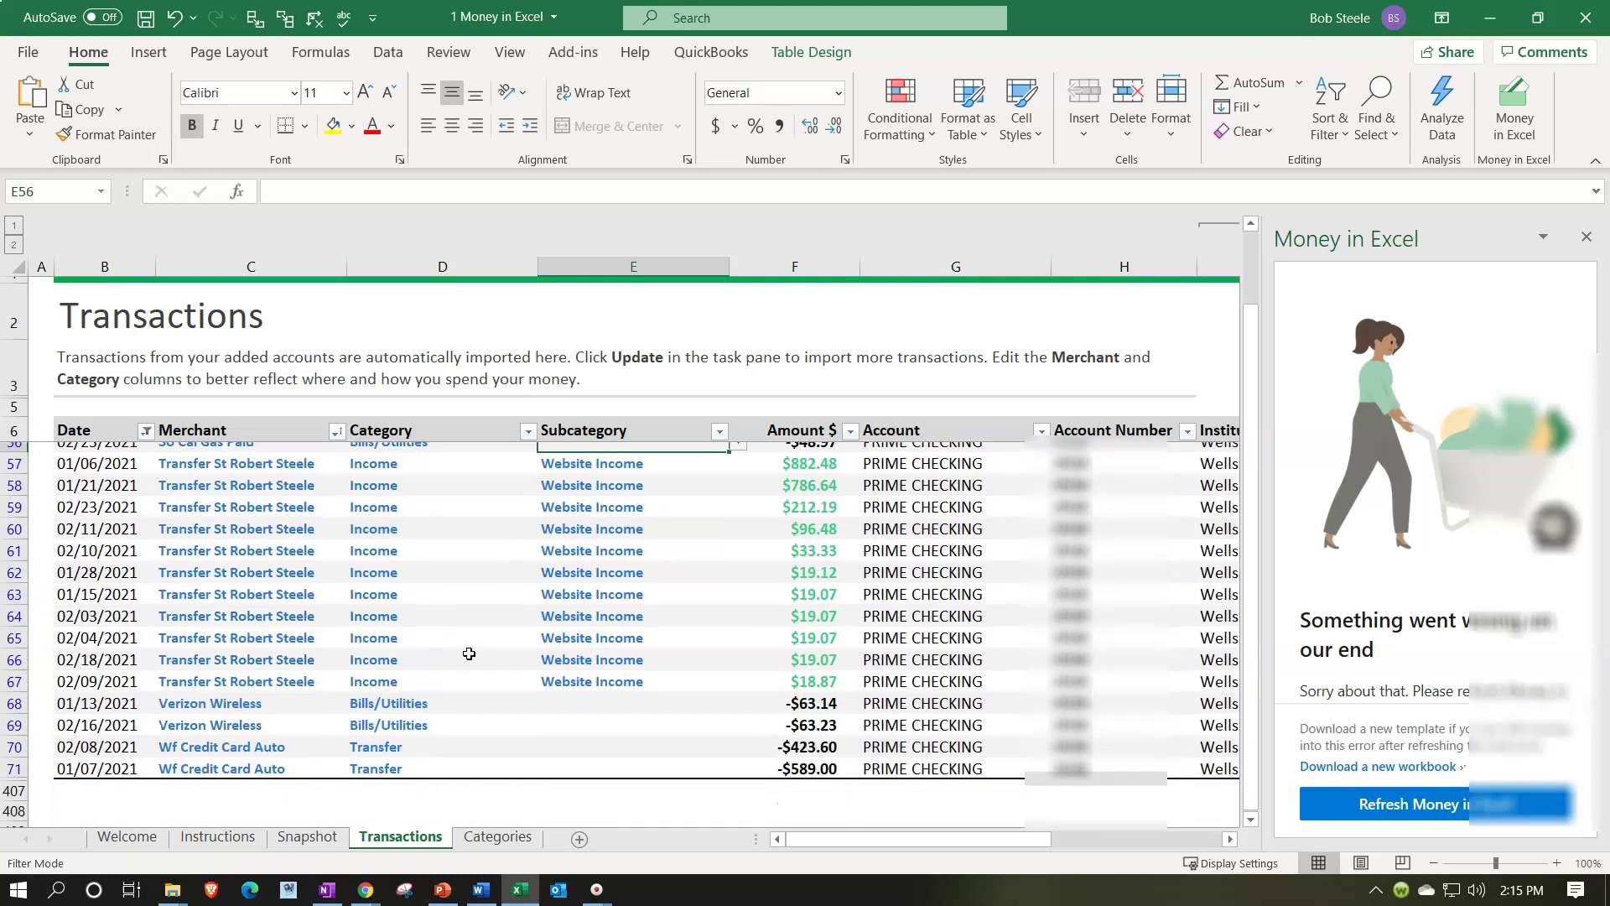
{"action": "left_click", "coordinate": [419, 606]}
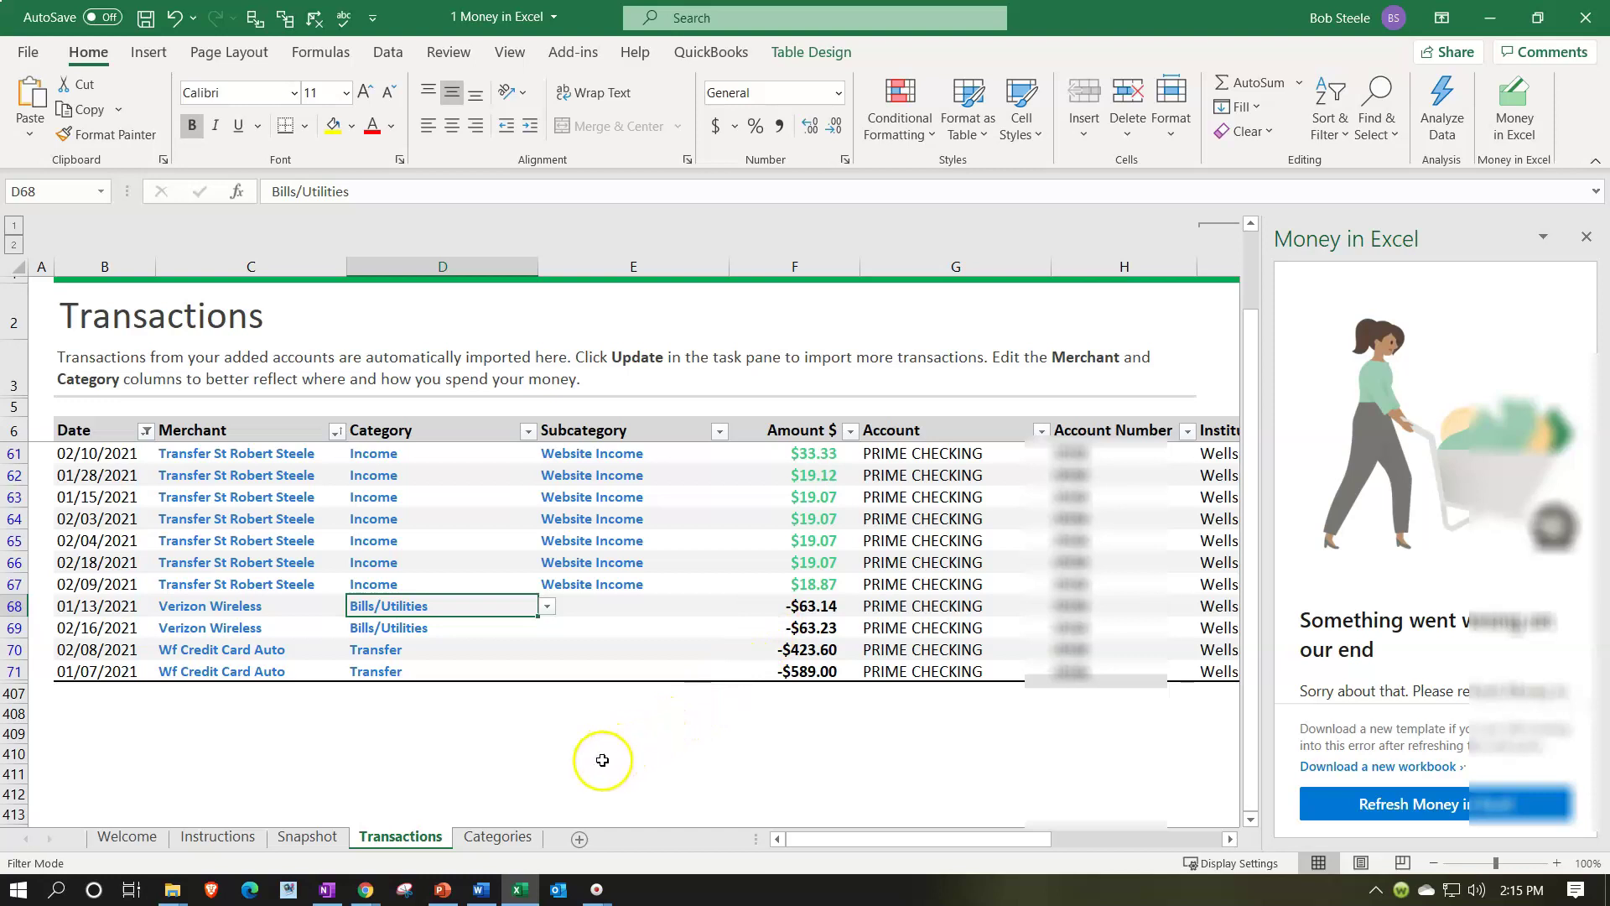
{"action": "left_click", "coordinate": [500, 837]}
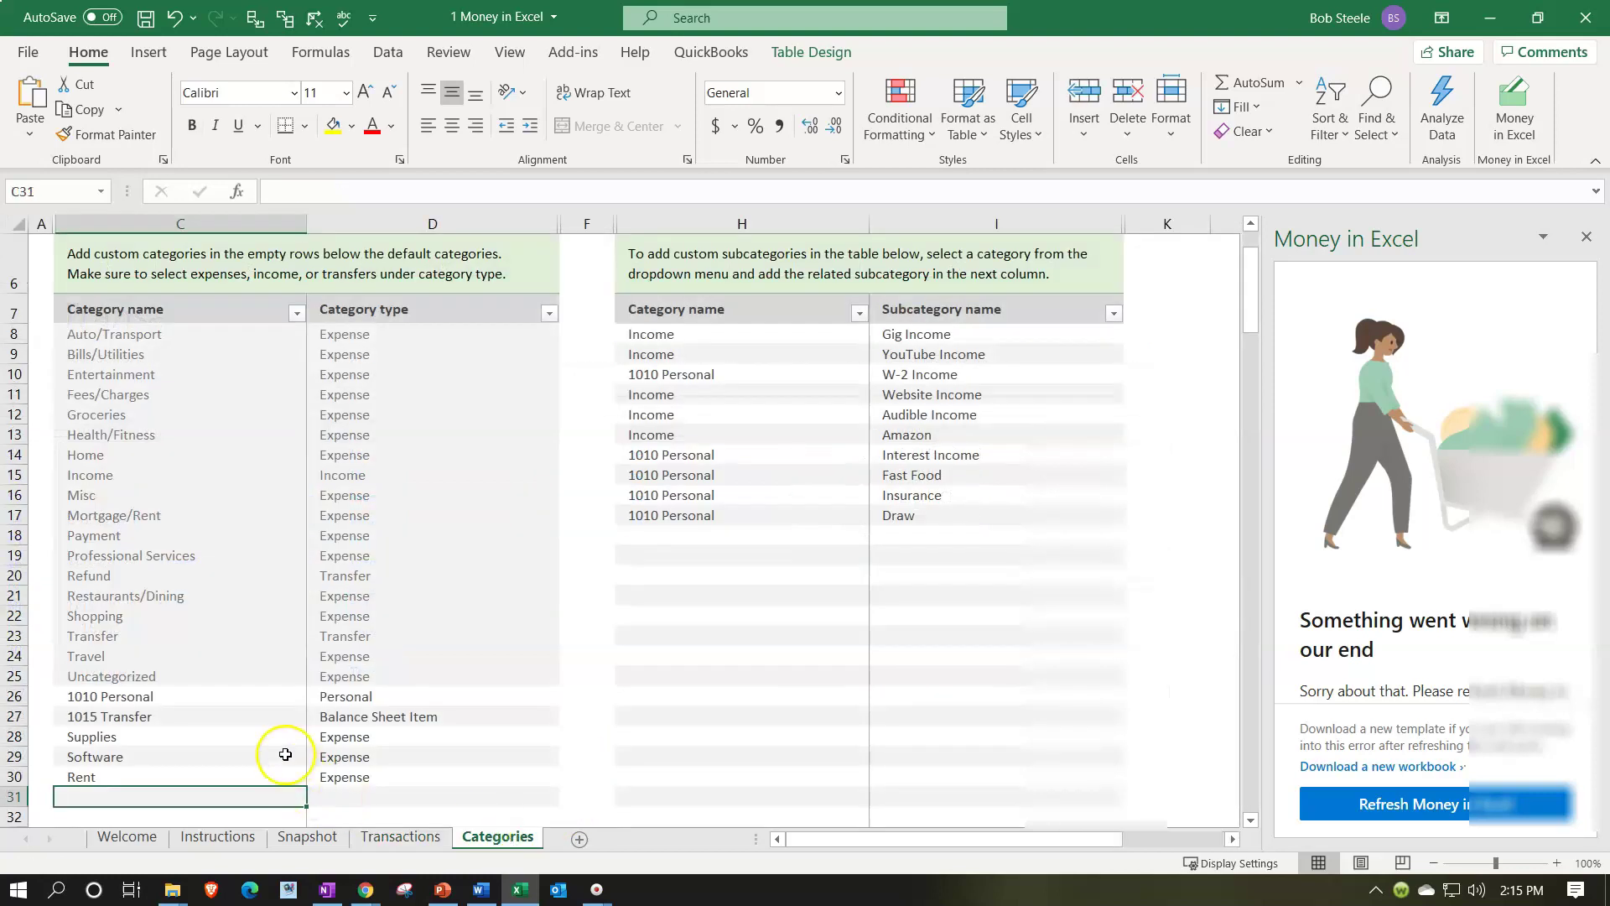
Enter Telephone with category type Expense in C31, then go back to Transactions
{"action": "type", "text": "Telephone"}
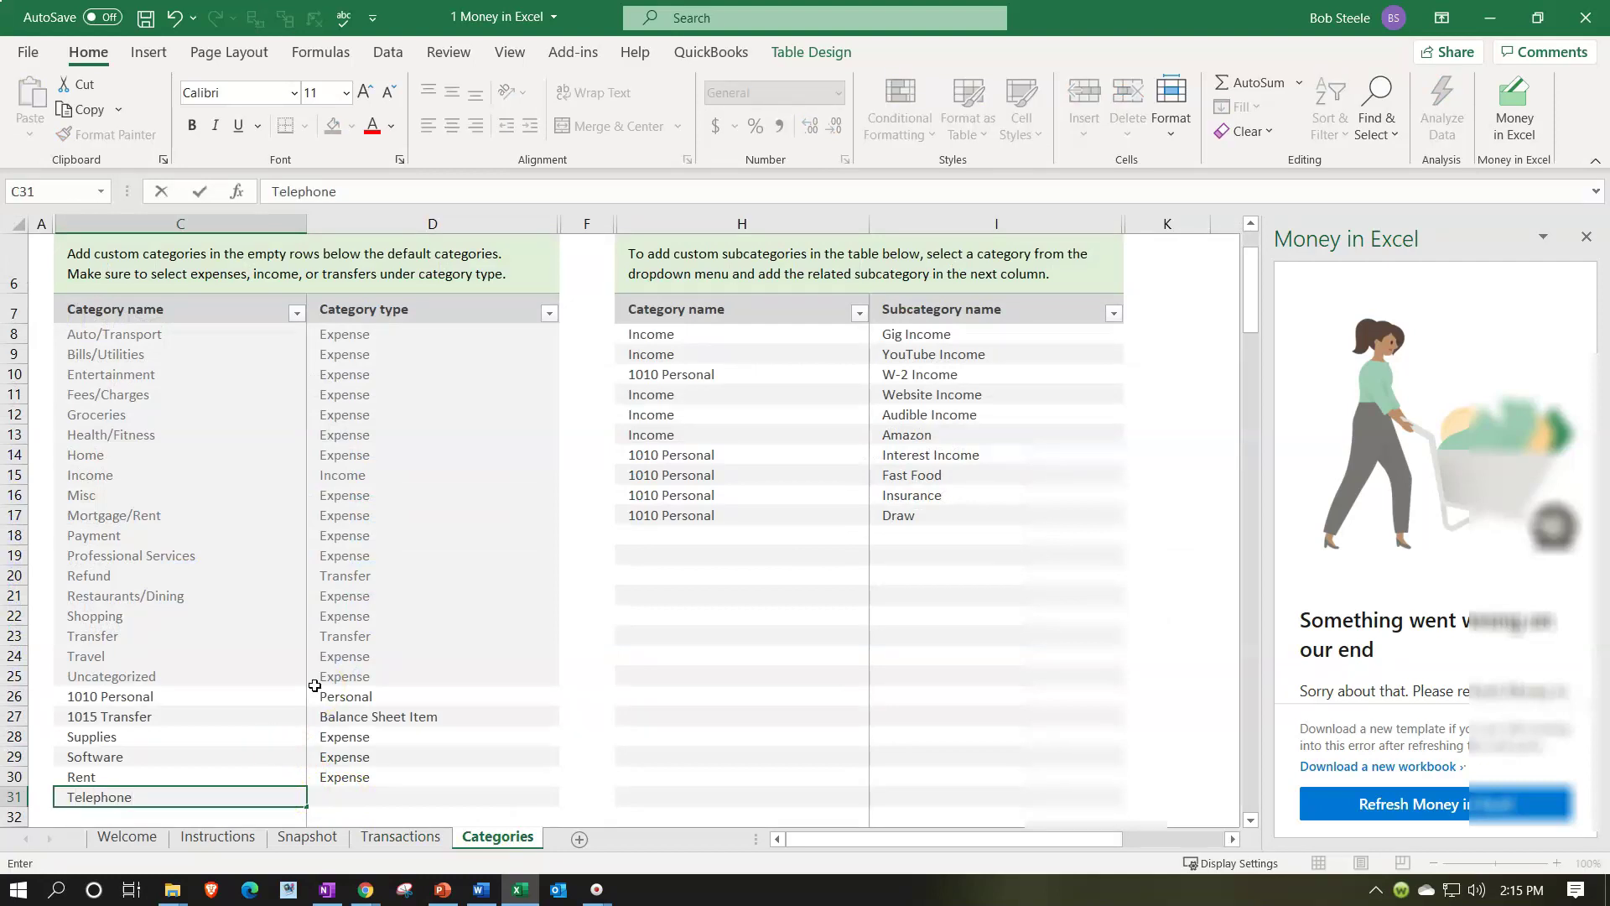
{"action": "key", "text": "Tab"}
{"action": "type", "text": "Expense"}
{"action": "key", "text": "Return"}
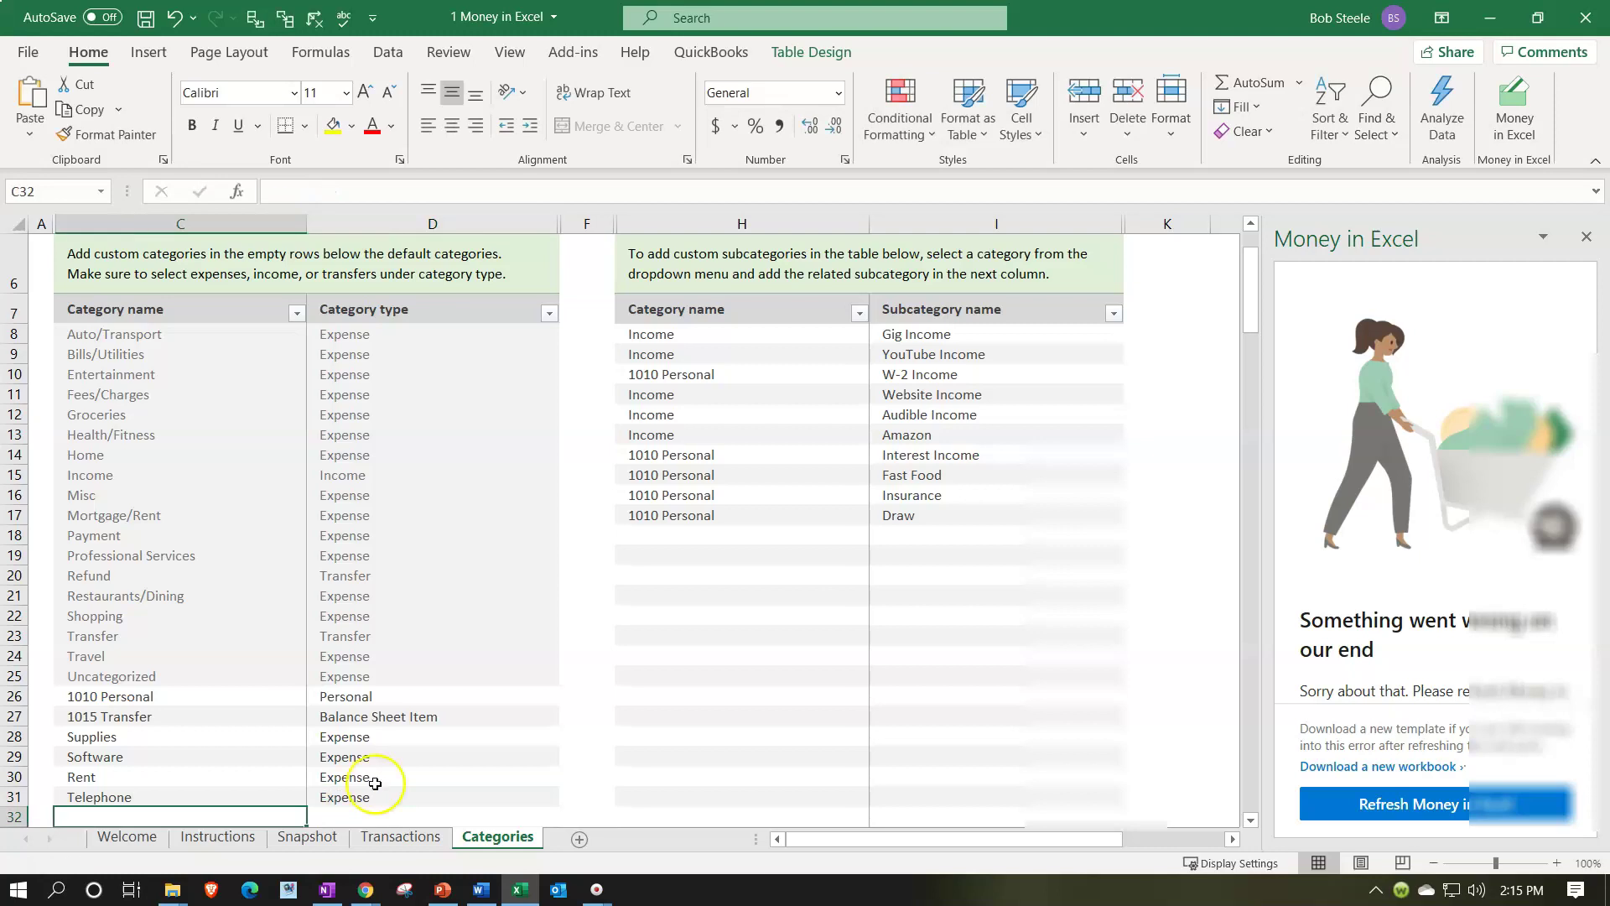
{"action": "left_click", "coordinate": [382, 836]}
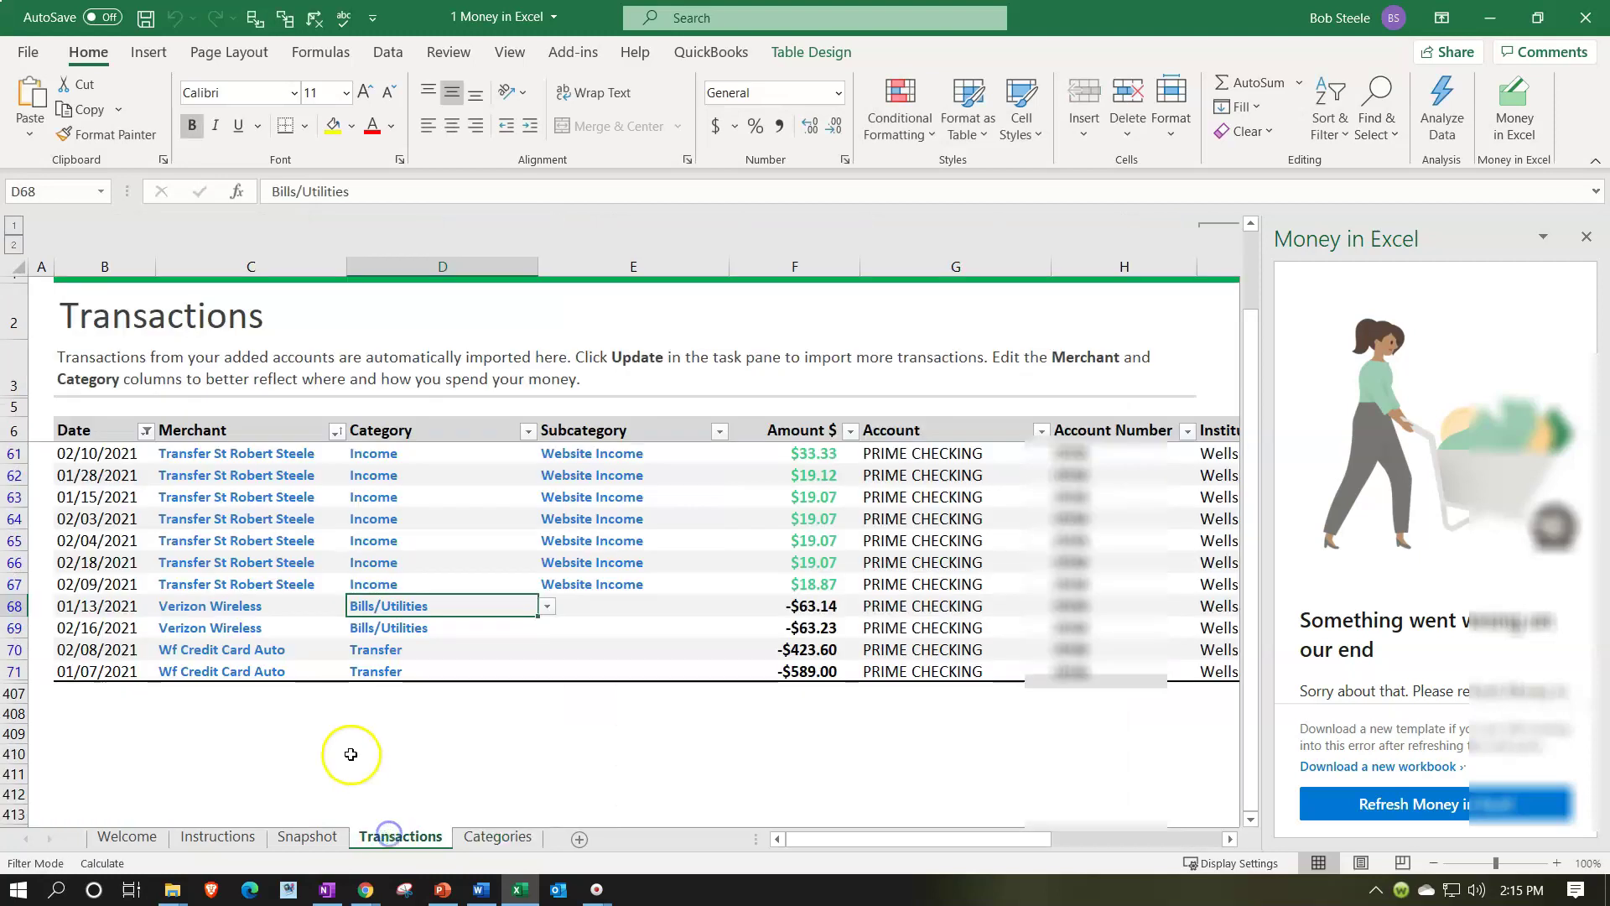
Recategorise the Verizon Wireless charges in D68 and D69 from Bills/Utilities to Telephone
{"action": "left_click", "coordinate": [547, 605]}
{"action": "left_click_drag", "start_coordinate": [541, 652], "coordinate": [528, 755]}
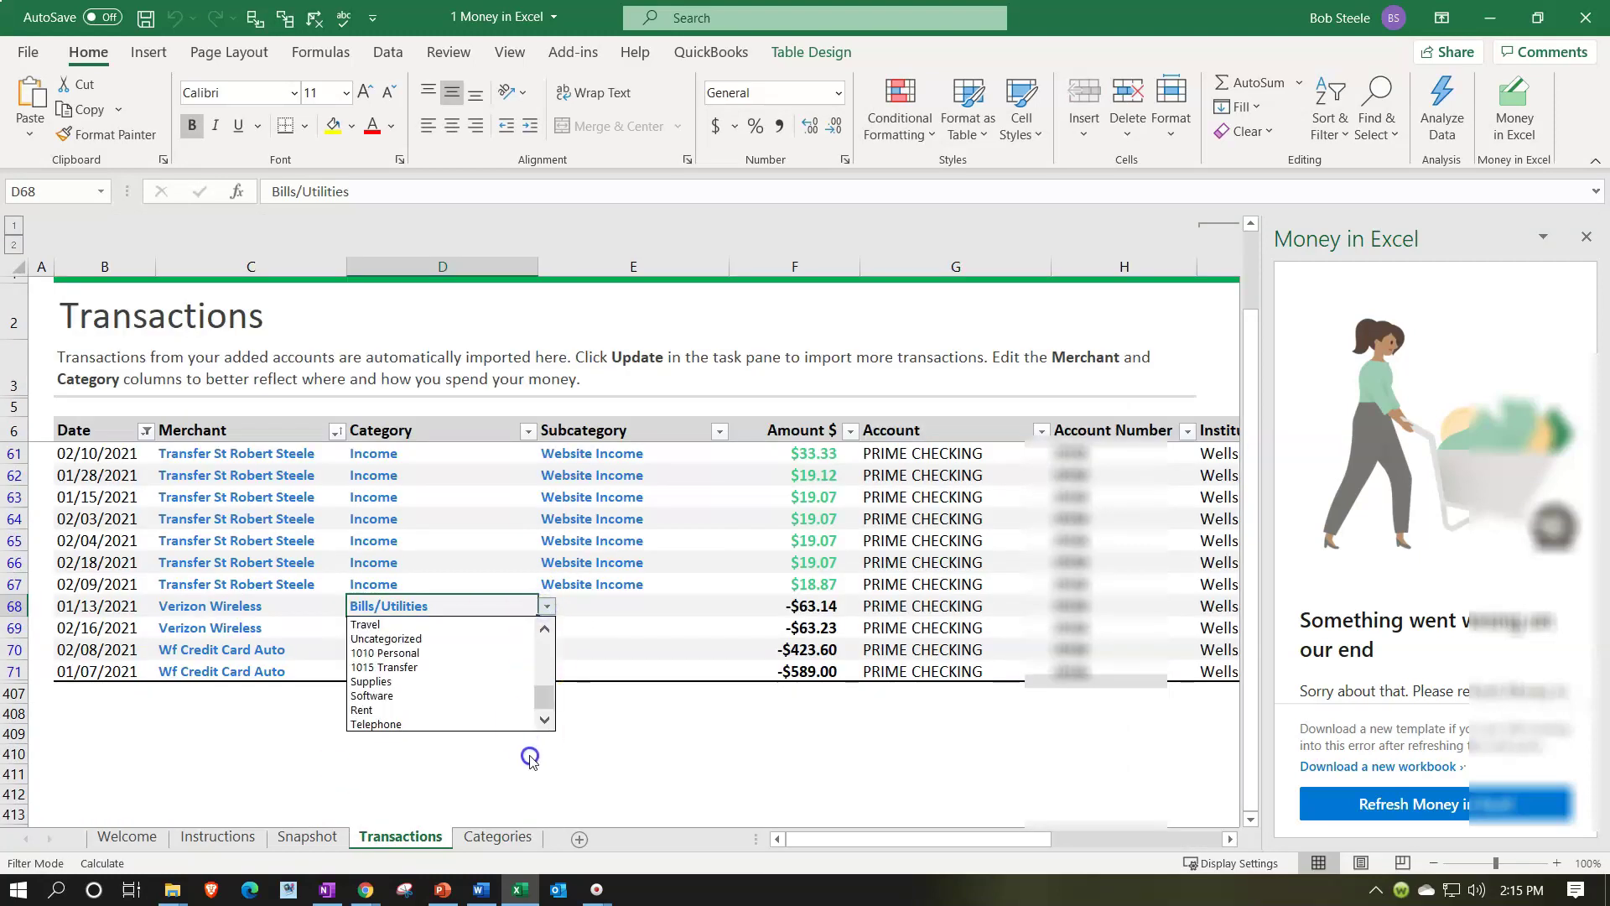
{"action": "left_click", "coordinate": [432, 723]}
{"action": "left_click", "coordinate": [450, 628]}
{"action": "left_click", "coordinate": [547, 628]}
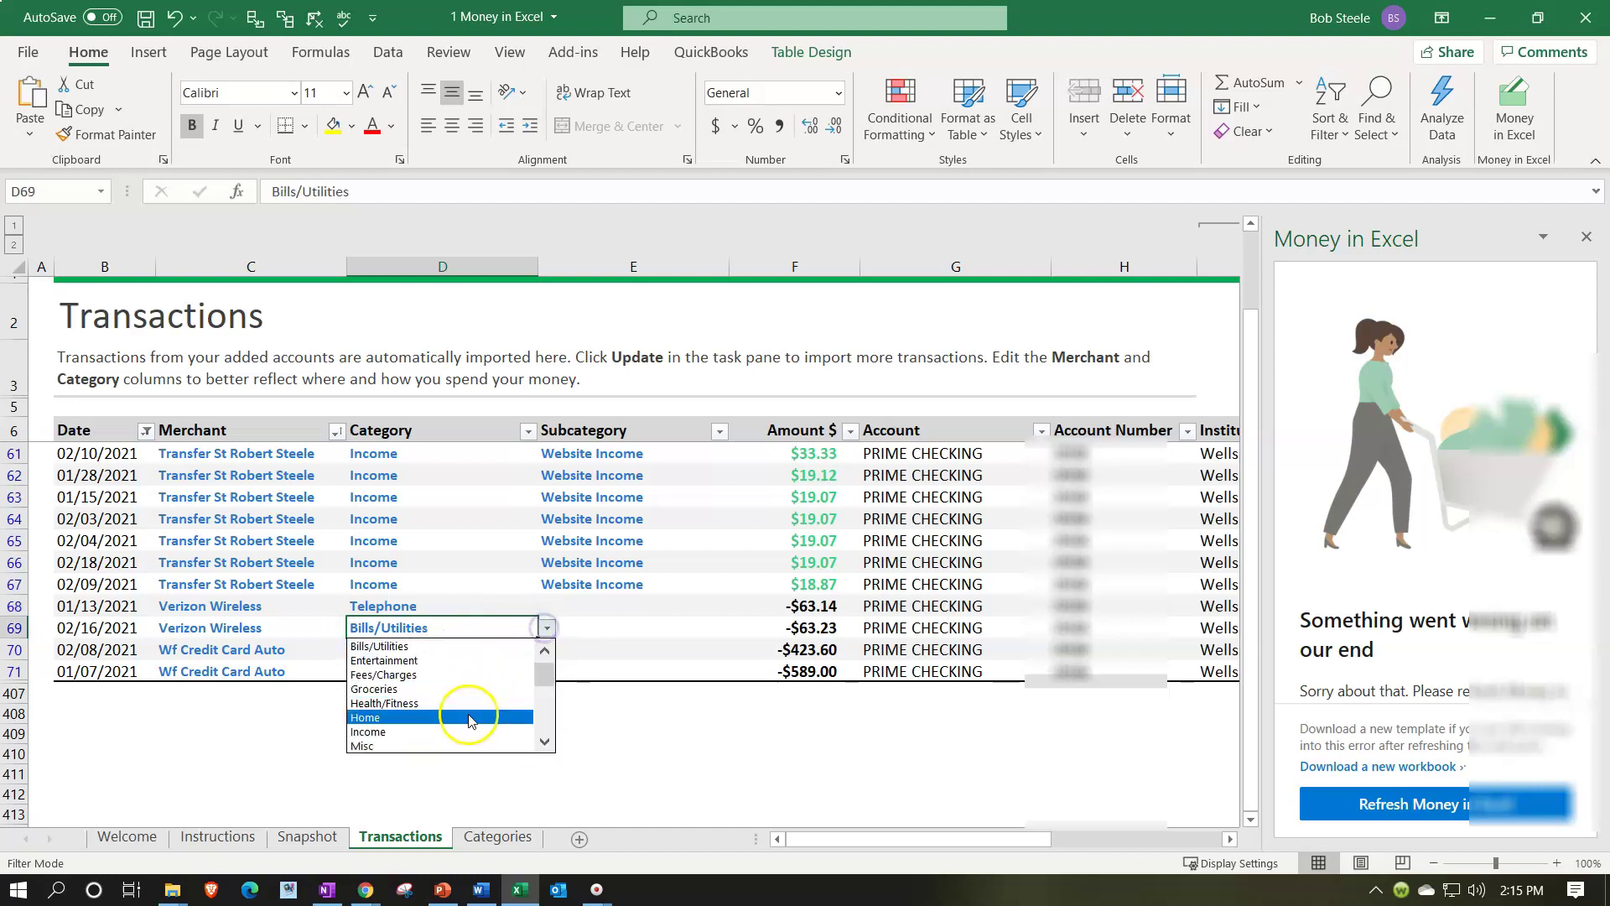
{"action": "left_click_drag", "start_coordinate": [544, 673], "coordinate": [543, 722]}
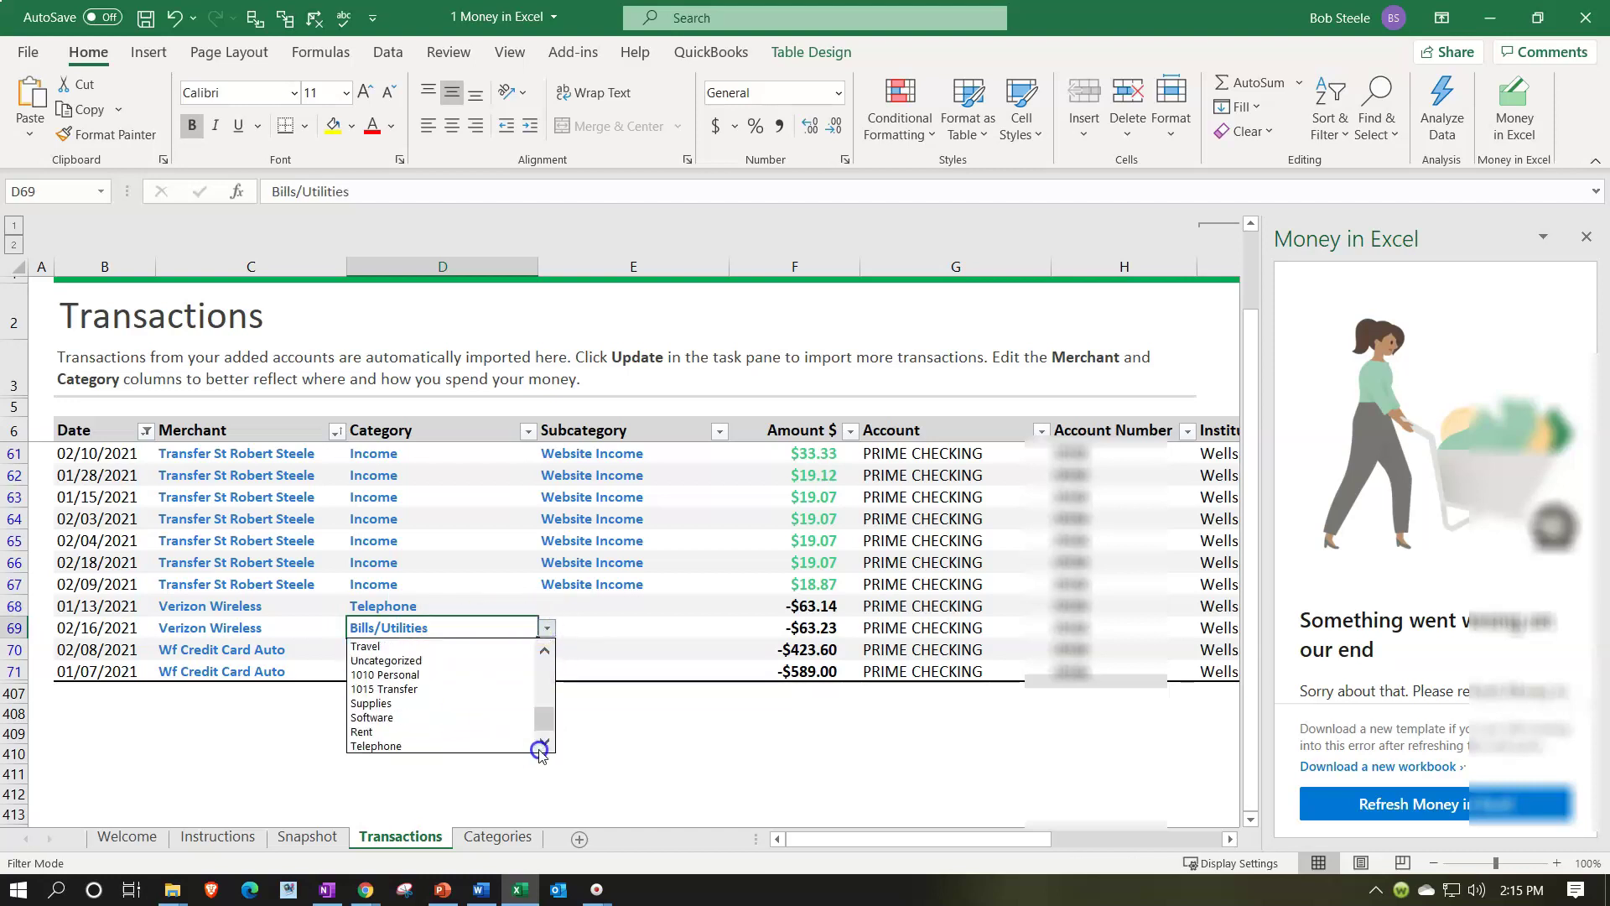
{"action": "left_click", "coordinate": [448, 748]}
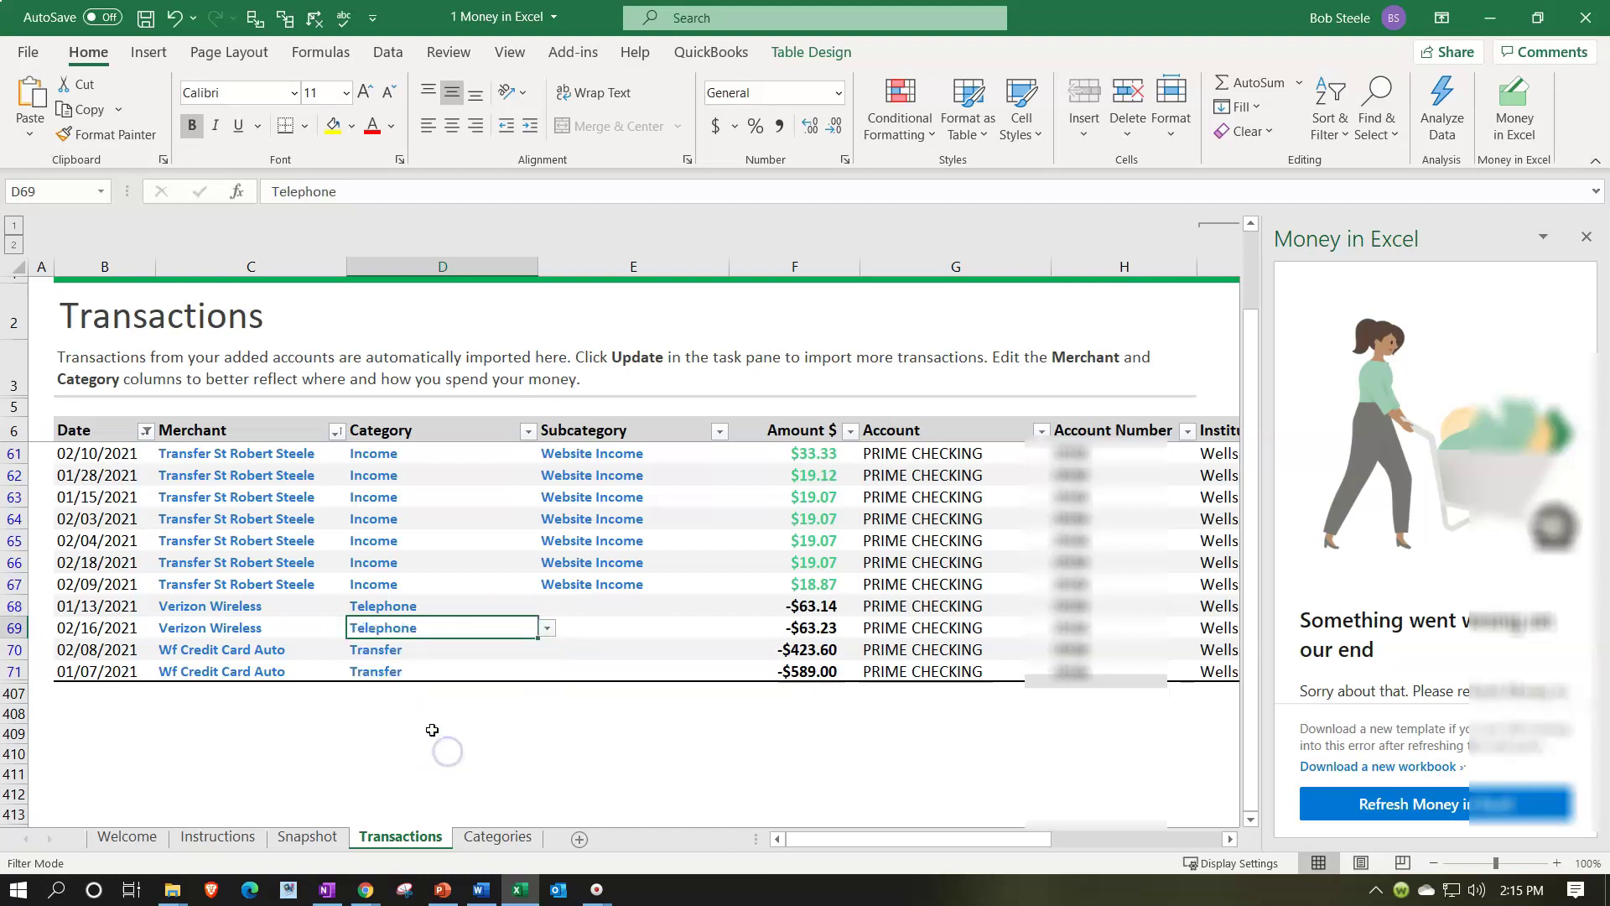
{"action": "left_click", "coordinate": [294, 653]}
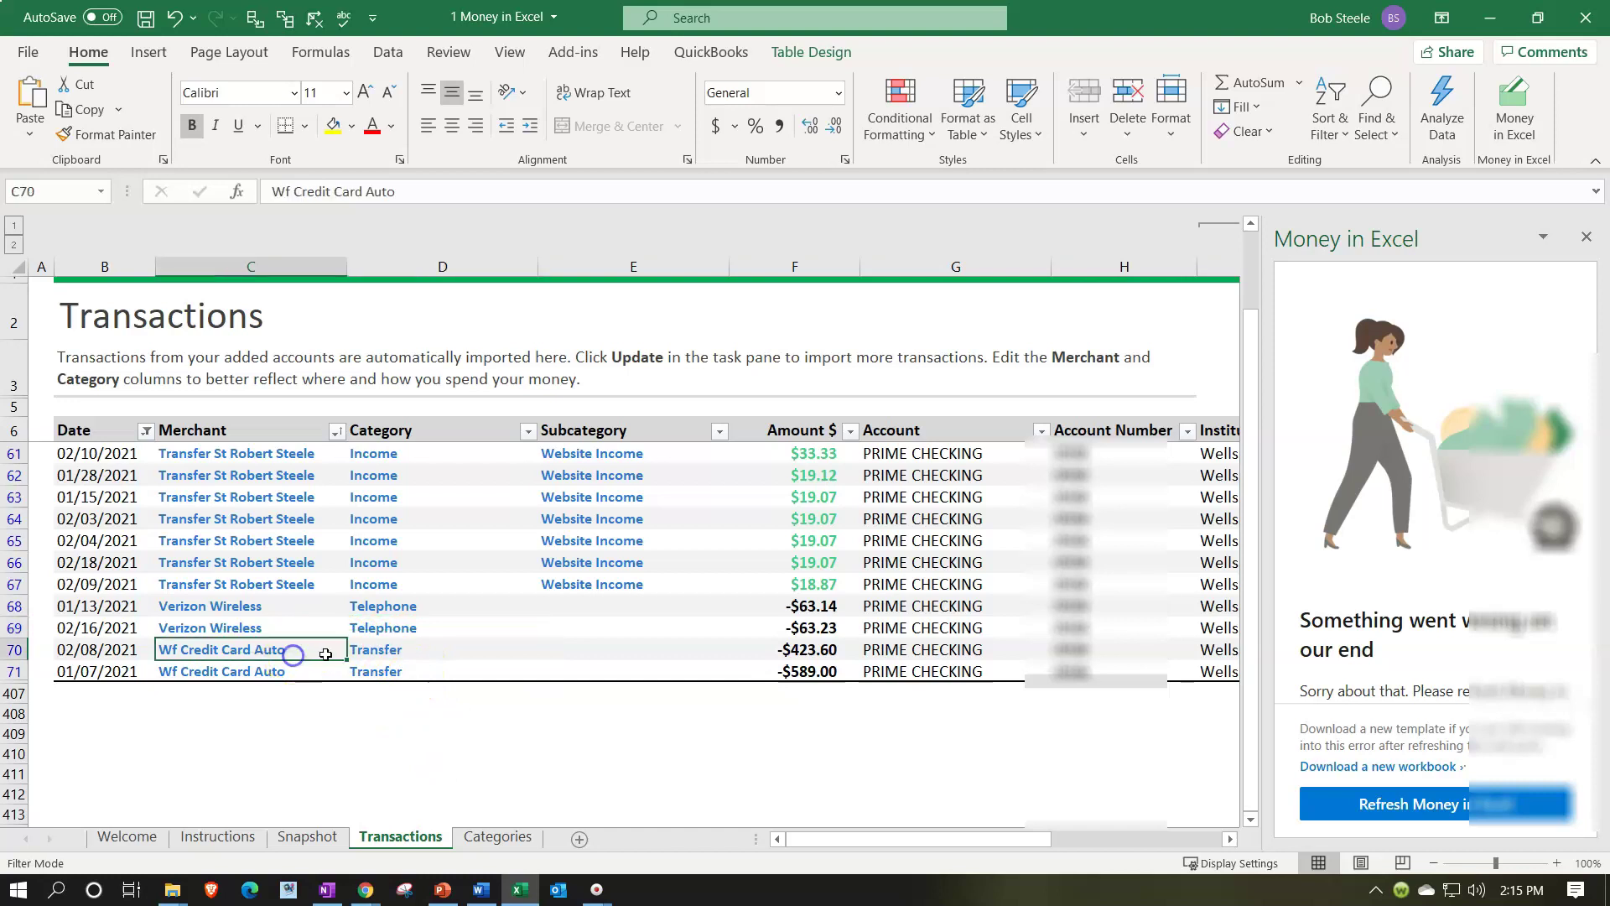
{"action": "left_click", "coordinate": [404, 651]}
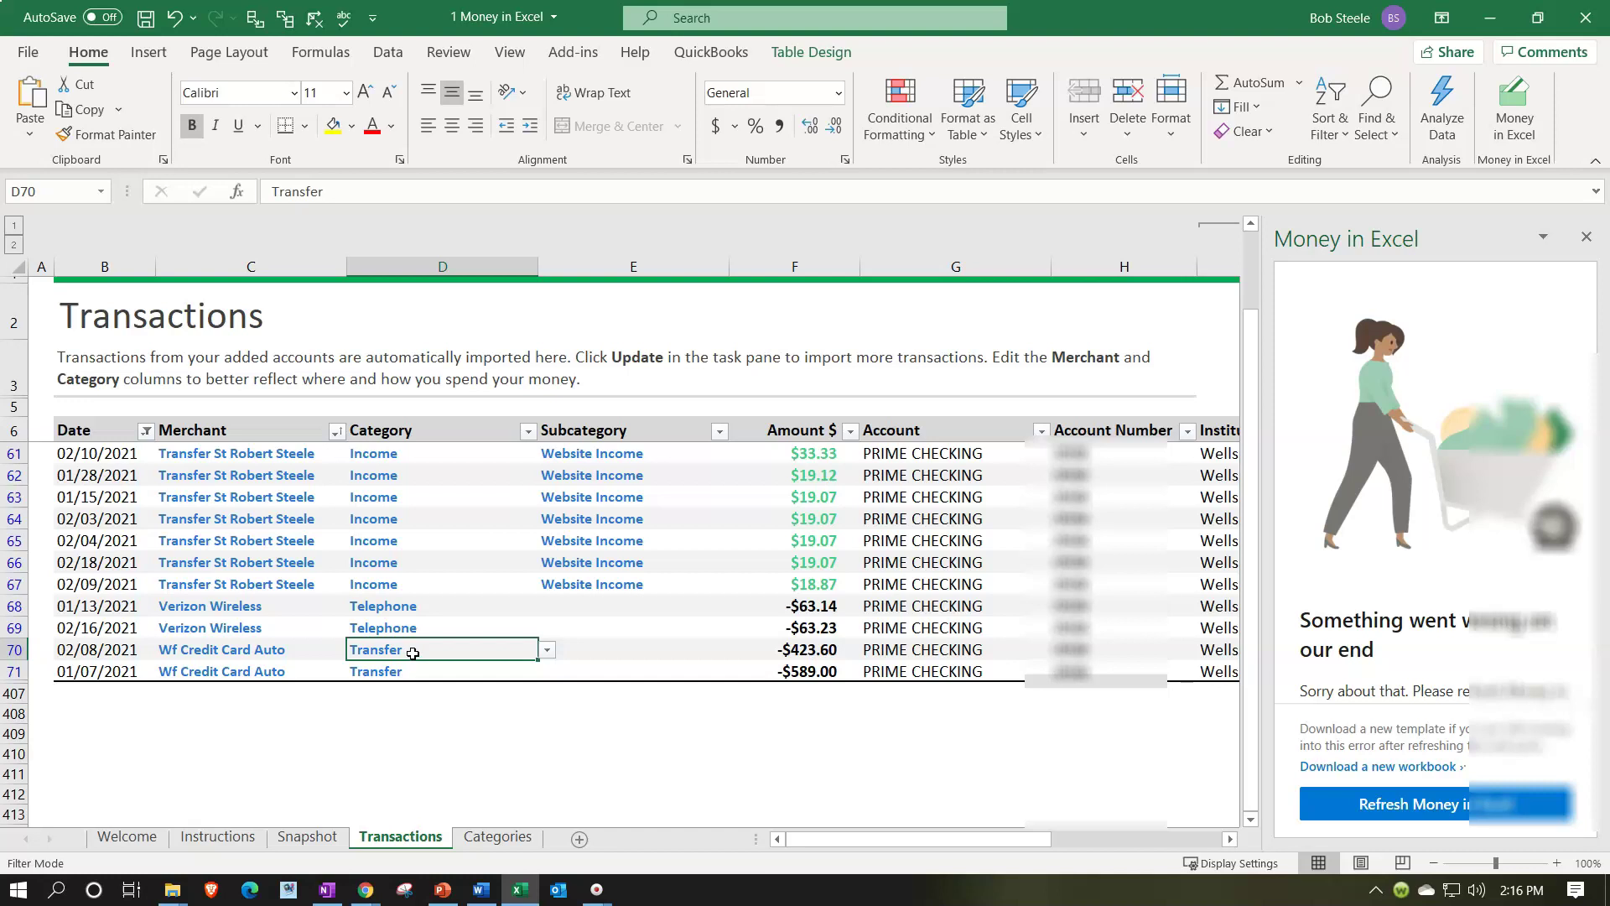
Assign 1015 Transfer to row 70's Wf Credit Card Auto payment, then check the Categories sheet
{"action": "left_click", "coordinate": [547, 650]}
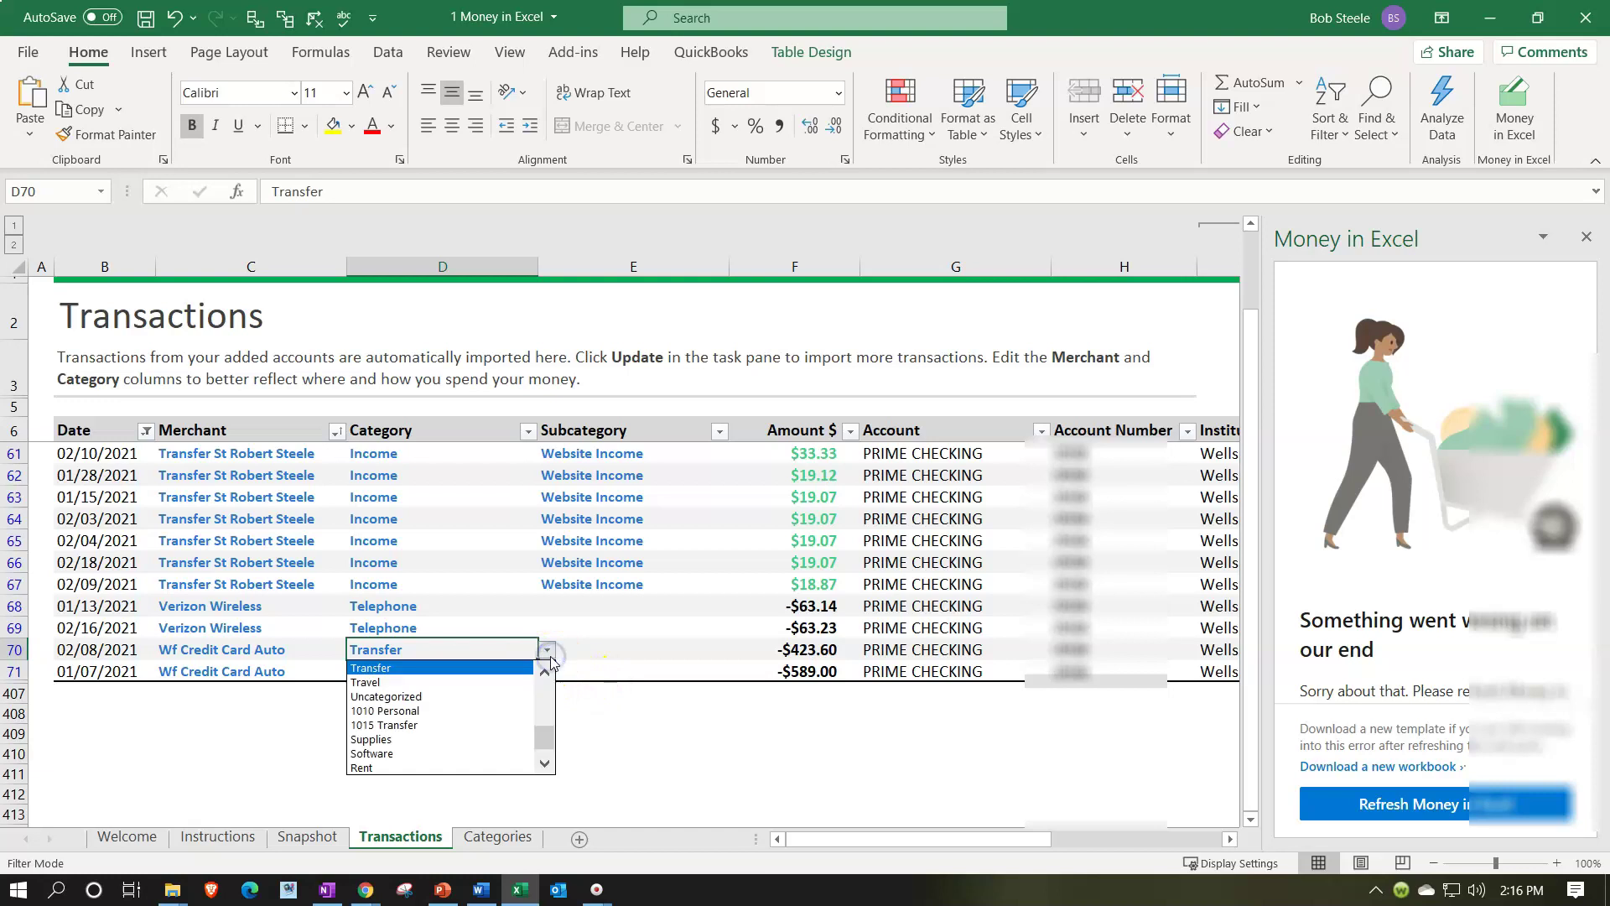
{"action": "mouse_move", "coordinate": [542, 739]}
{"action": "left_mouse_down"}
{"action": "mouse_move", "coordinate": [541, 671]}
{"action": "mouse_move", "coordinate": [542, 741]}
{"action": "left_mouse_up"}
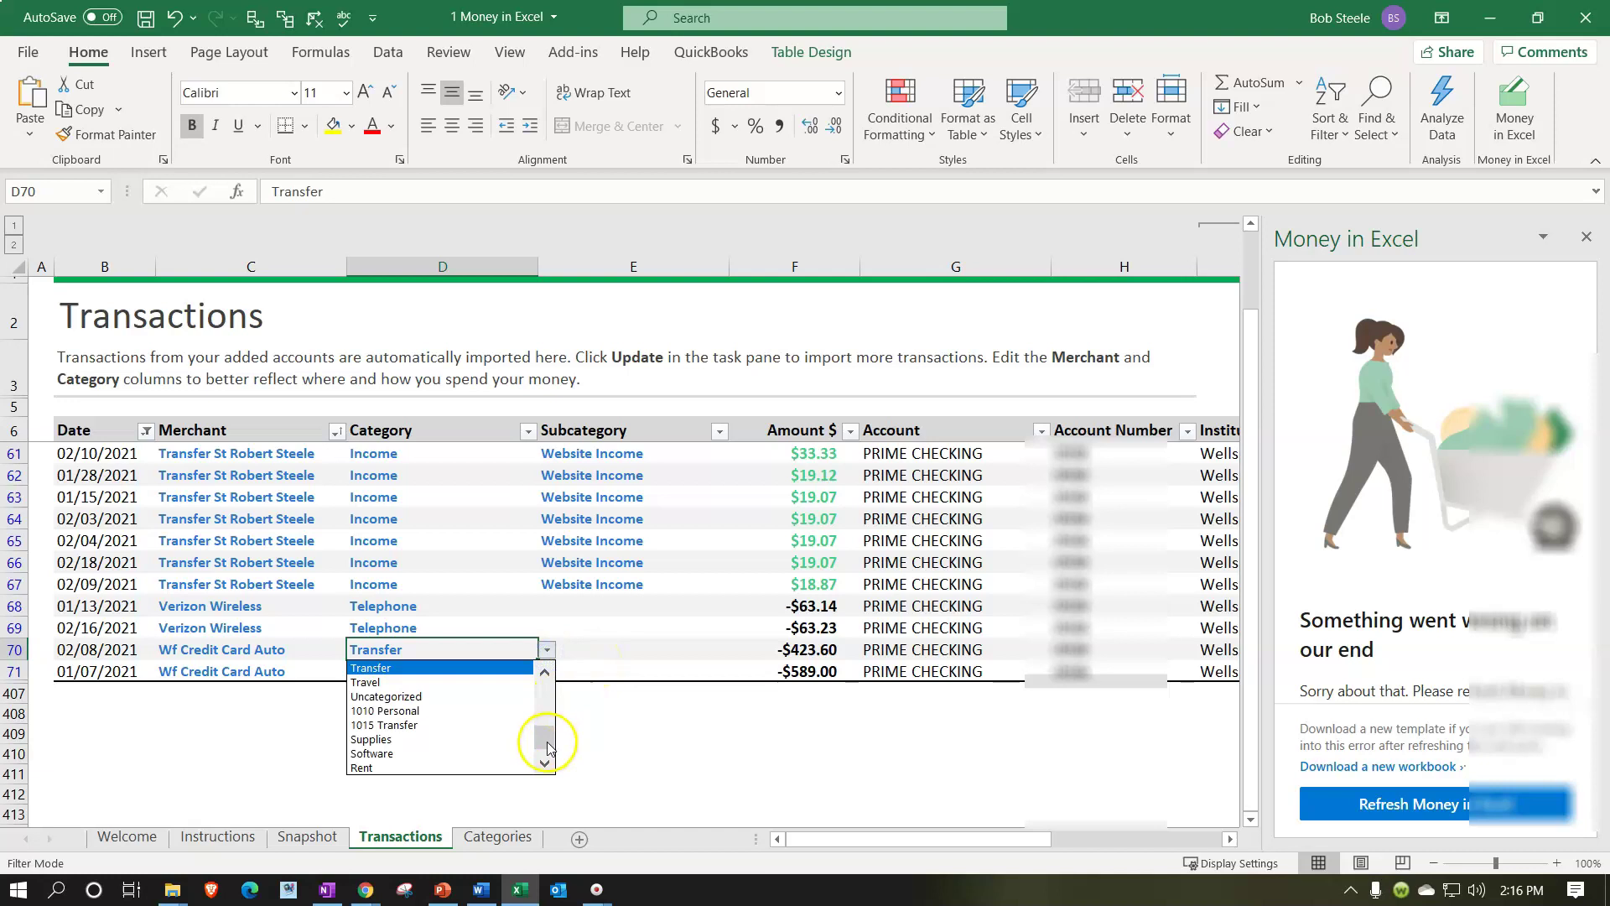
{"action": "left_click", "coordinate": [518, 732]}
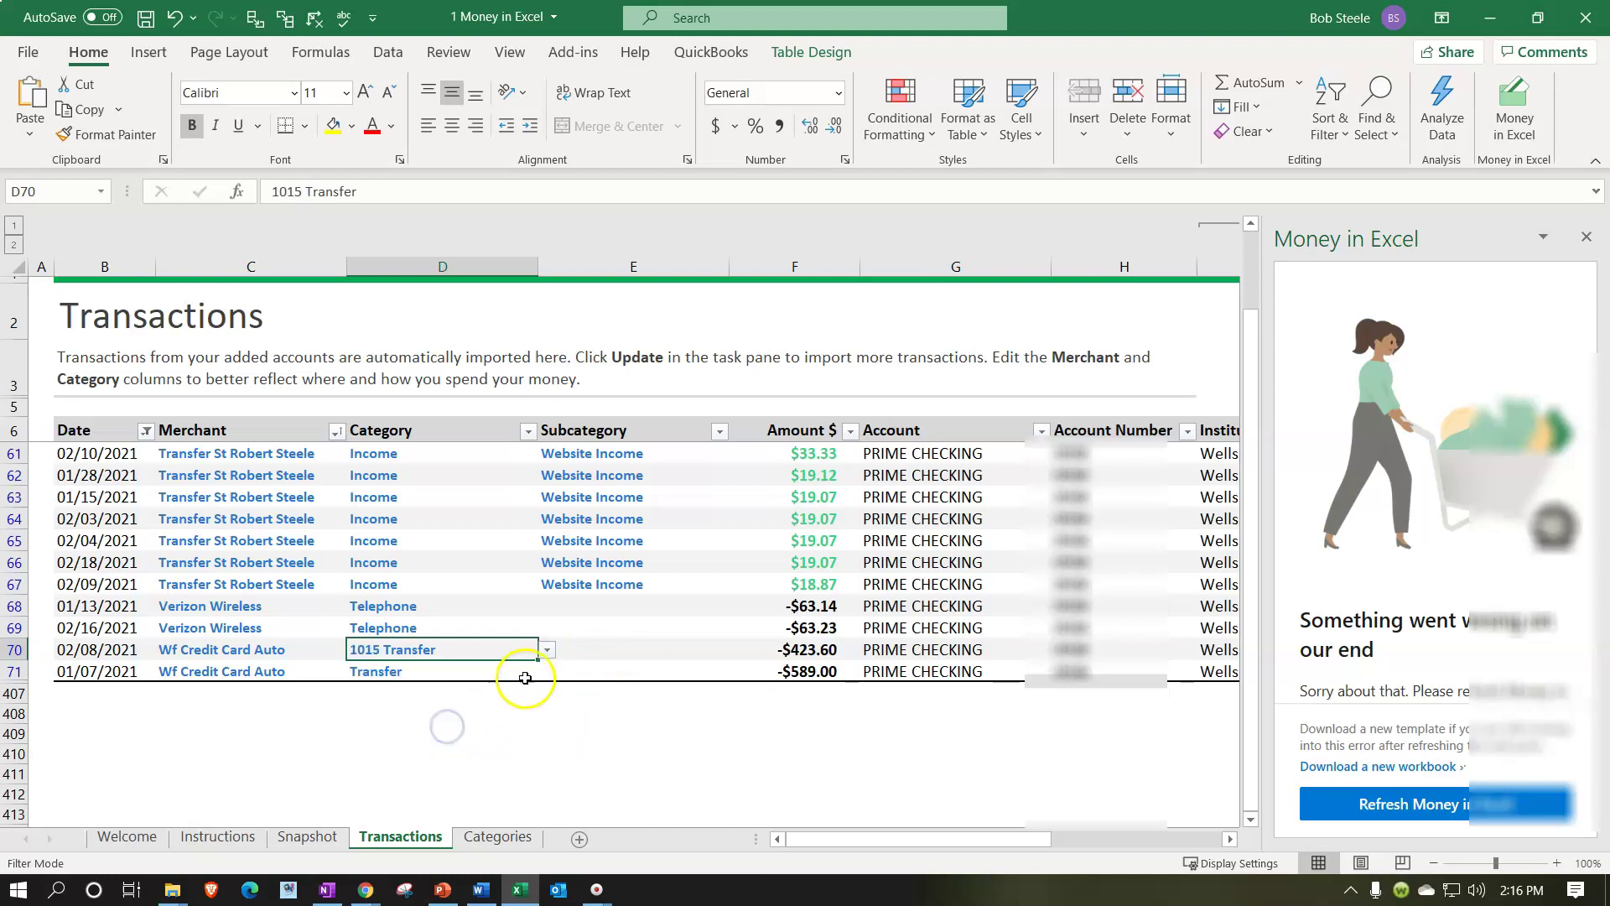
{"action": "left_click", "coordinate": [584, 650]}
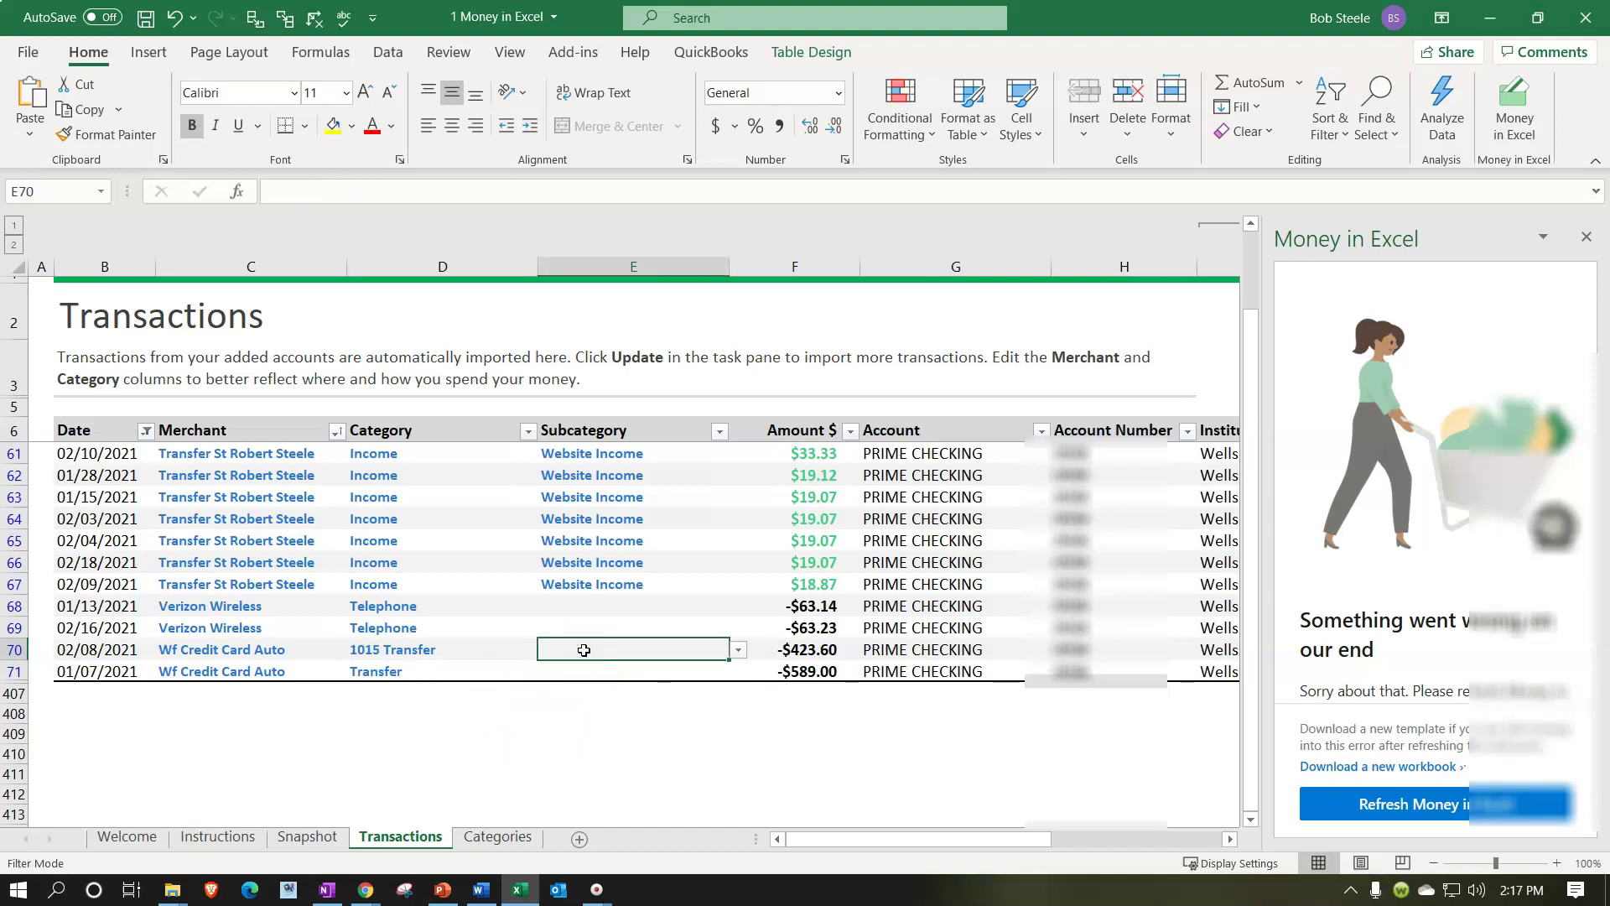
{"action": "left_click", "coordinate": [499, 836]}
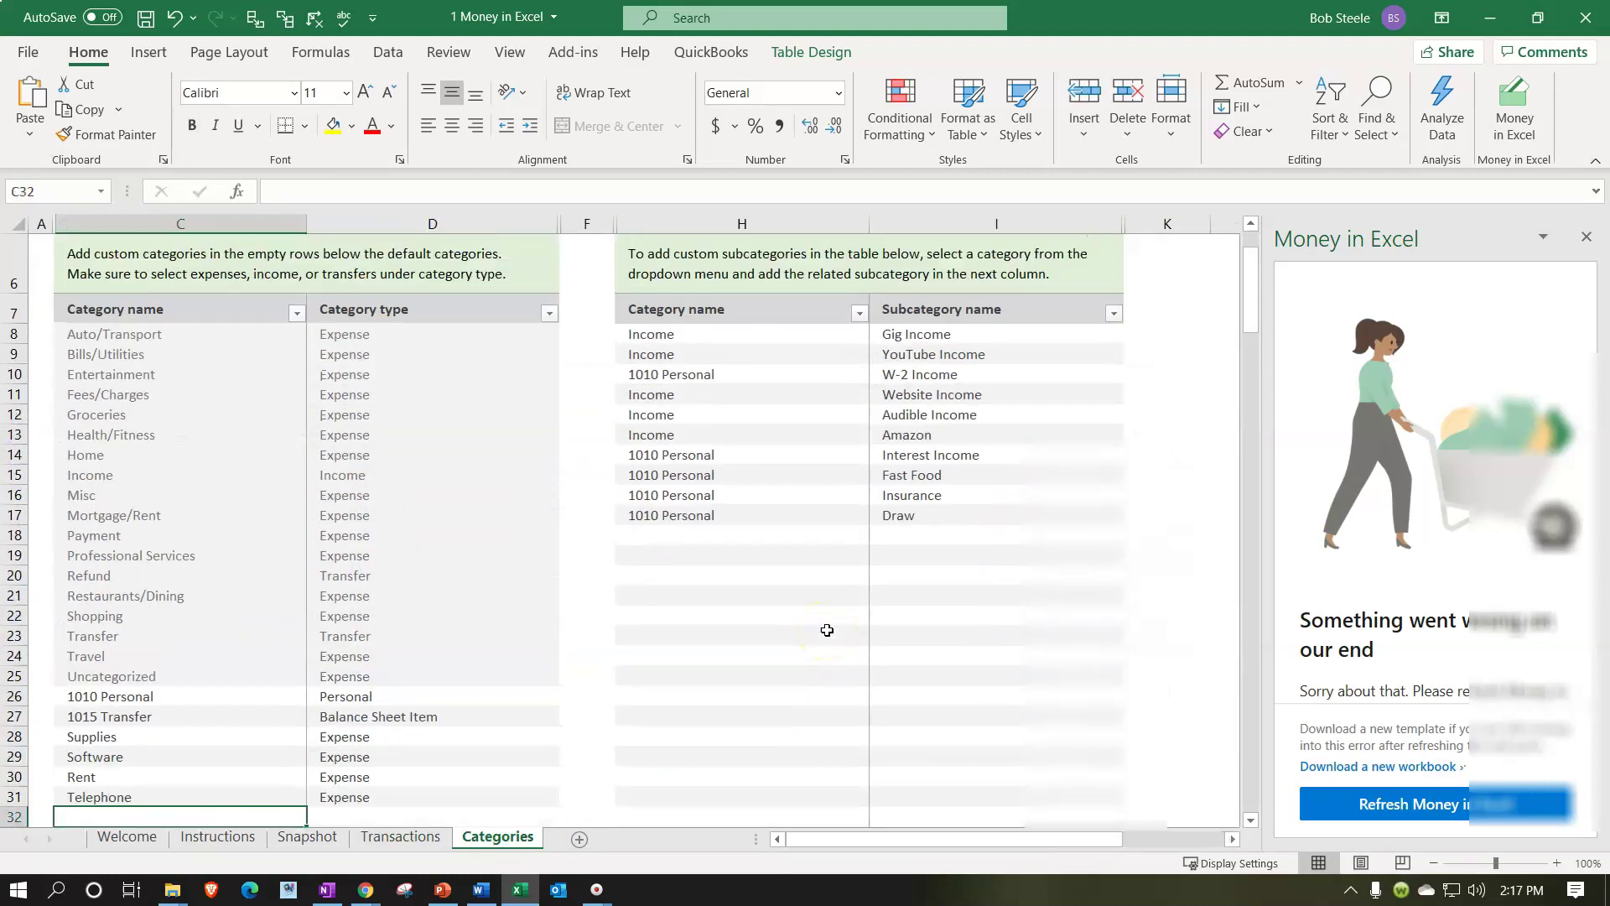
{"action": "left_click", "coordinate": [417, 836]}
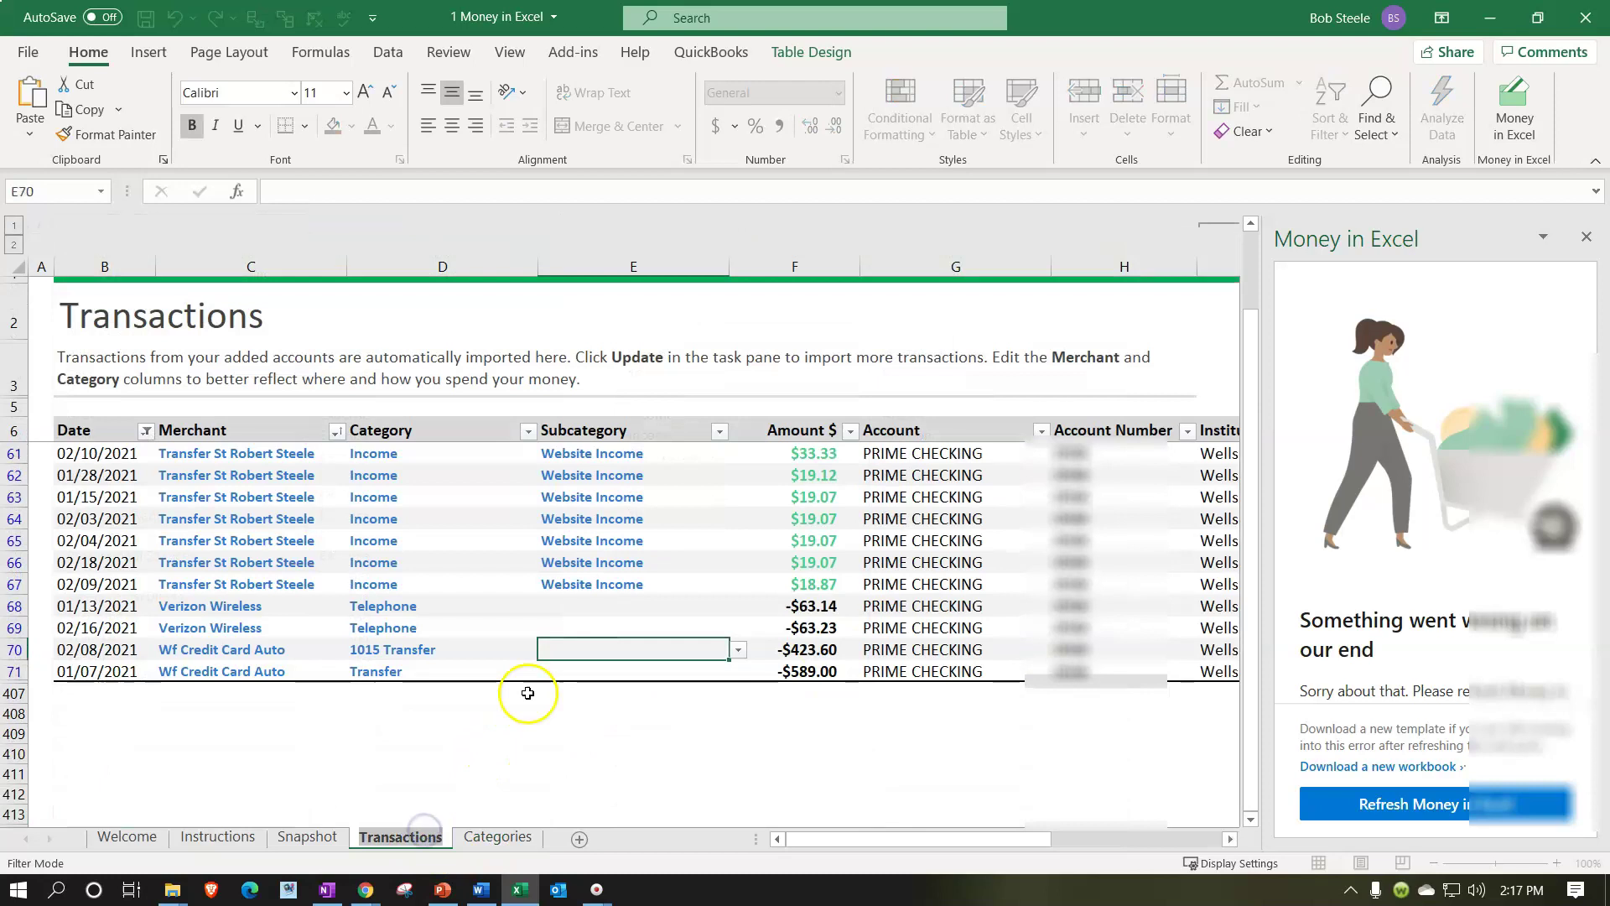
Set row 71's Wf Credit Card Auto category to 1015 Transfer as well
{"action": "left_click", "coordinate": [524, 673]}
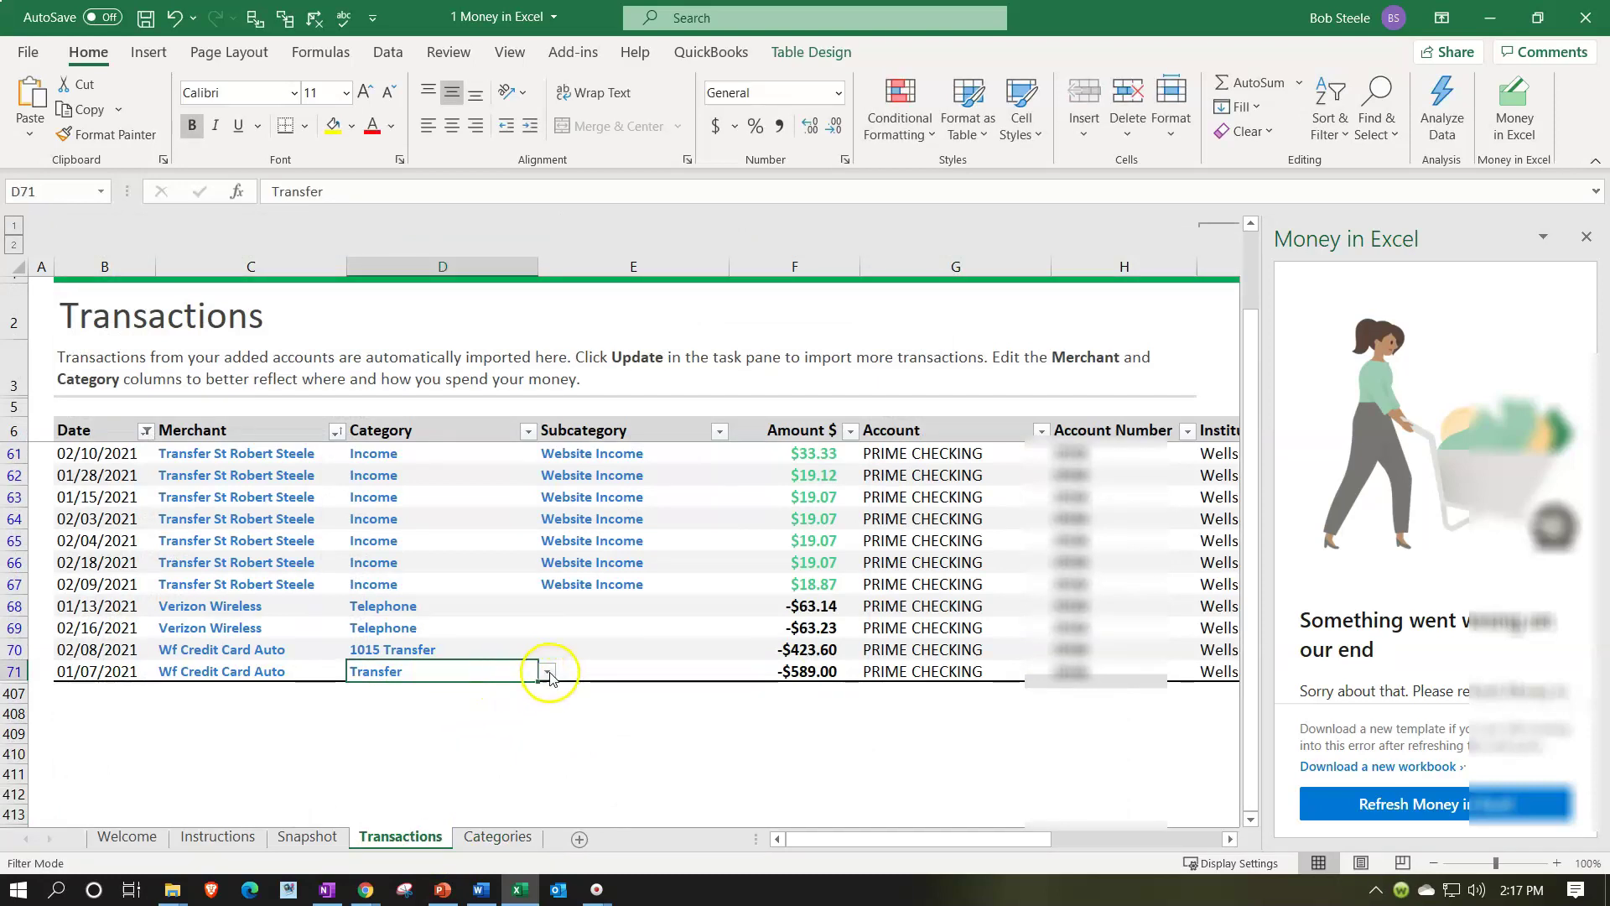
{"action": "left_click", "coordinate": [547, 672]}
{"action": "left_click_drag", "start_coordinate": [542, 726], "coordinate": [542, 778]}
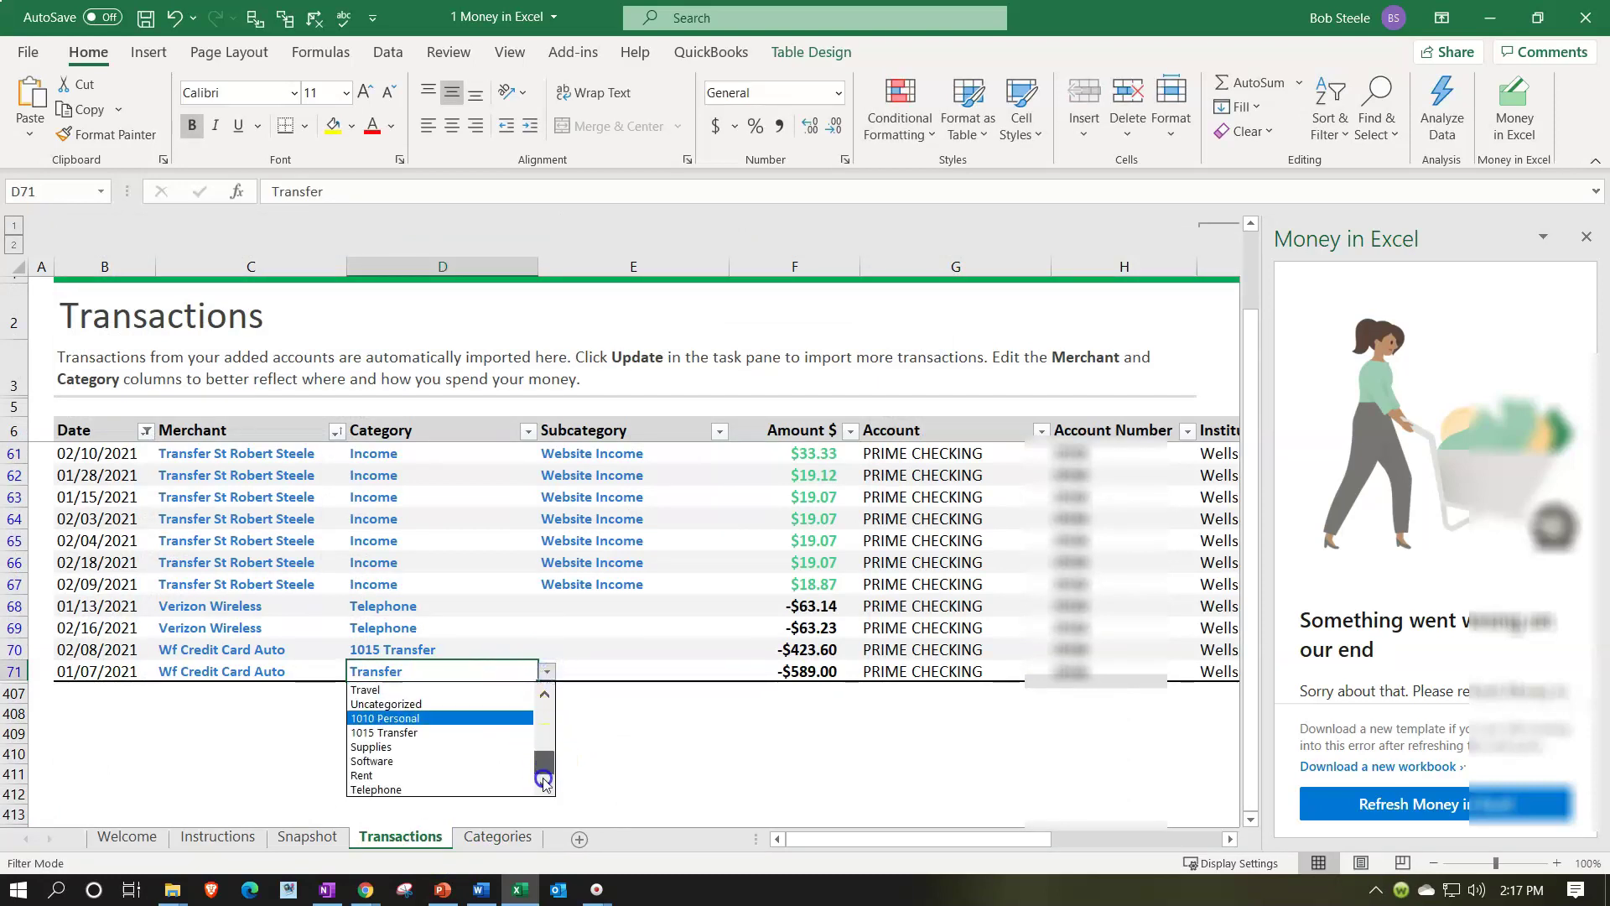
{"action": "left_click", "coordinate": [442, 733]}
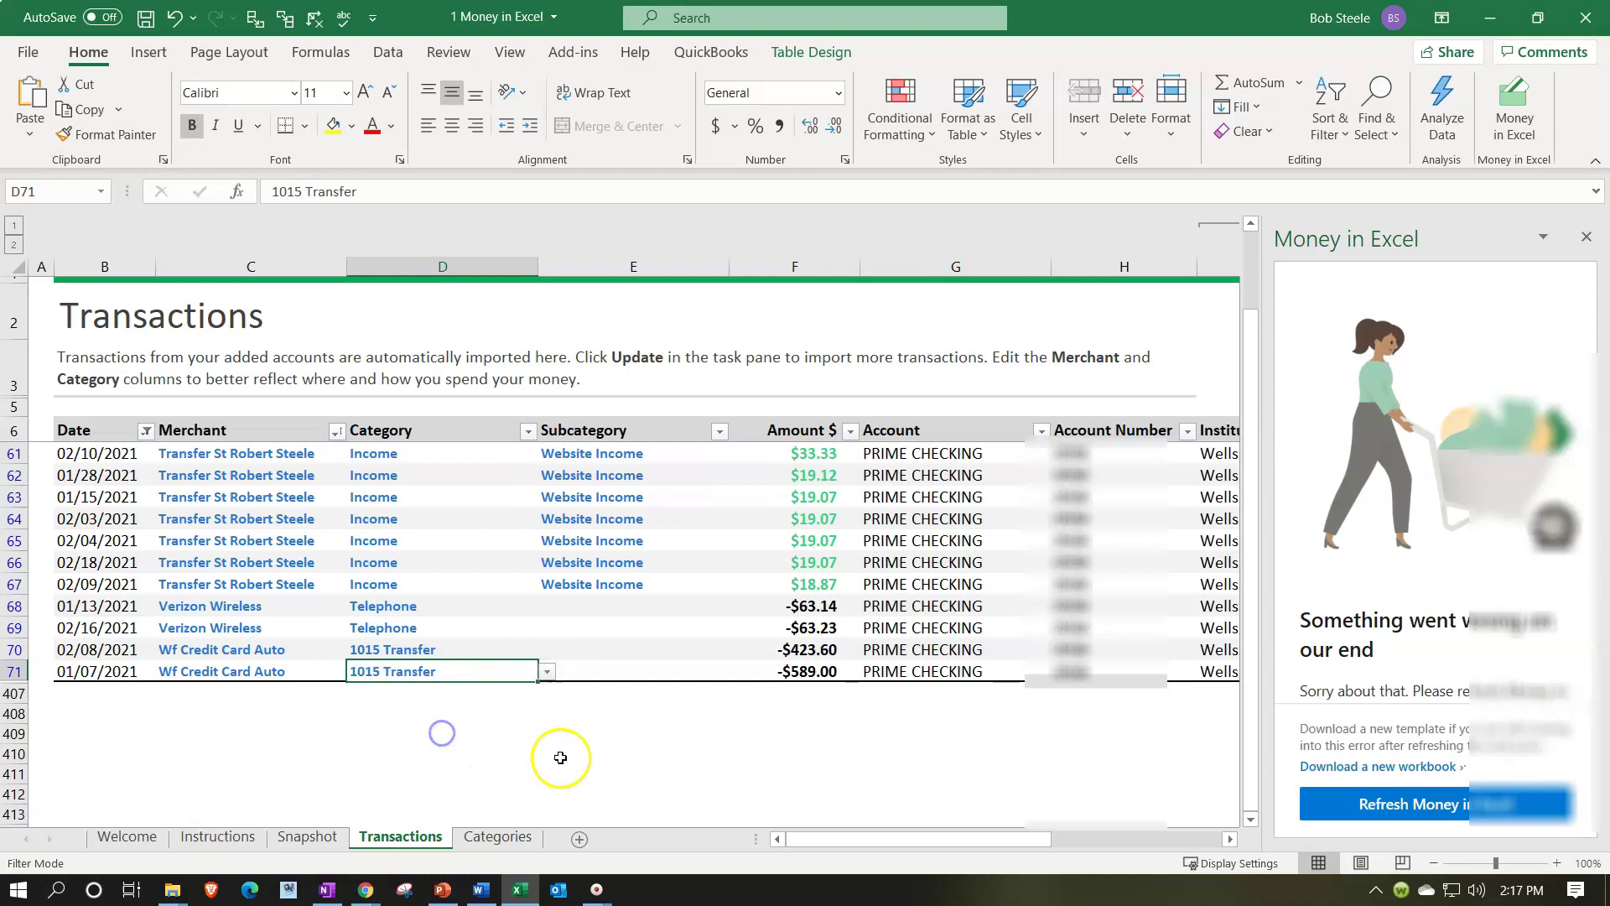
{"action": "left_click", "coordinate": [610, 770]}
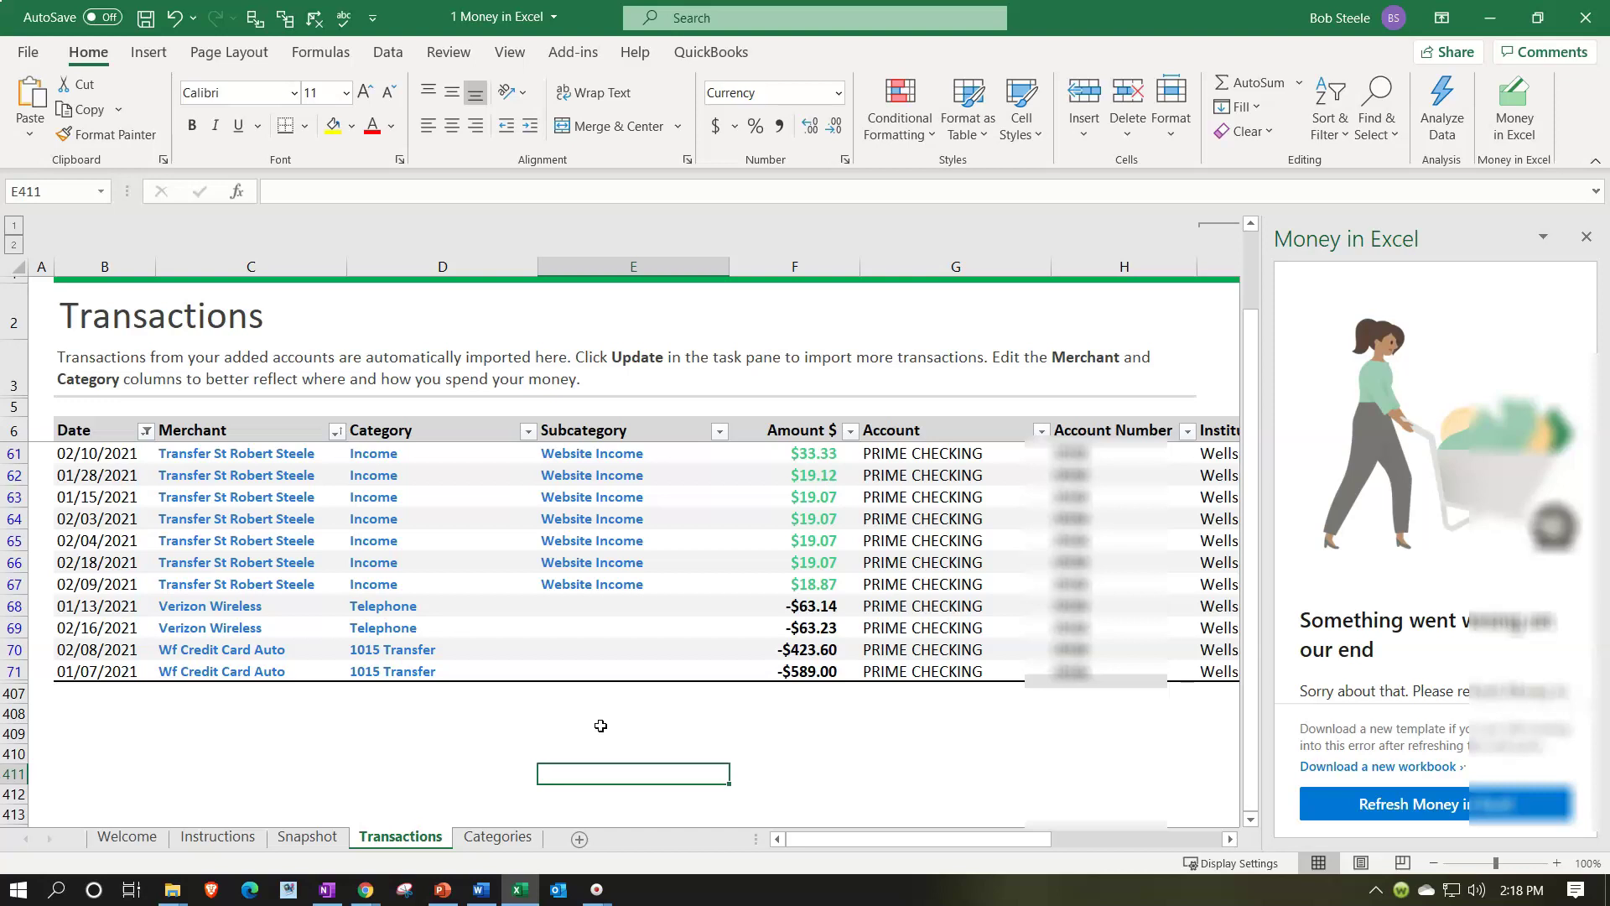
Sort the Transactions table by Category A to Z, putting 1010 Personal rows first
{"action": "scroll", "coordinate": [600, 725], "scroll_direction": "up", "scroll_amount": 12}
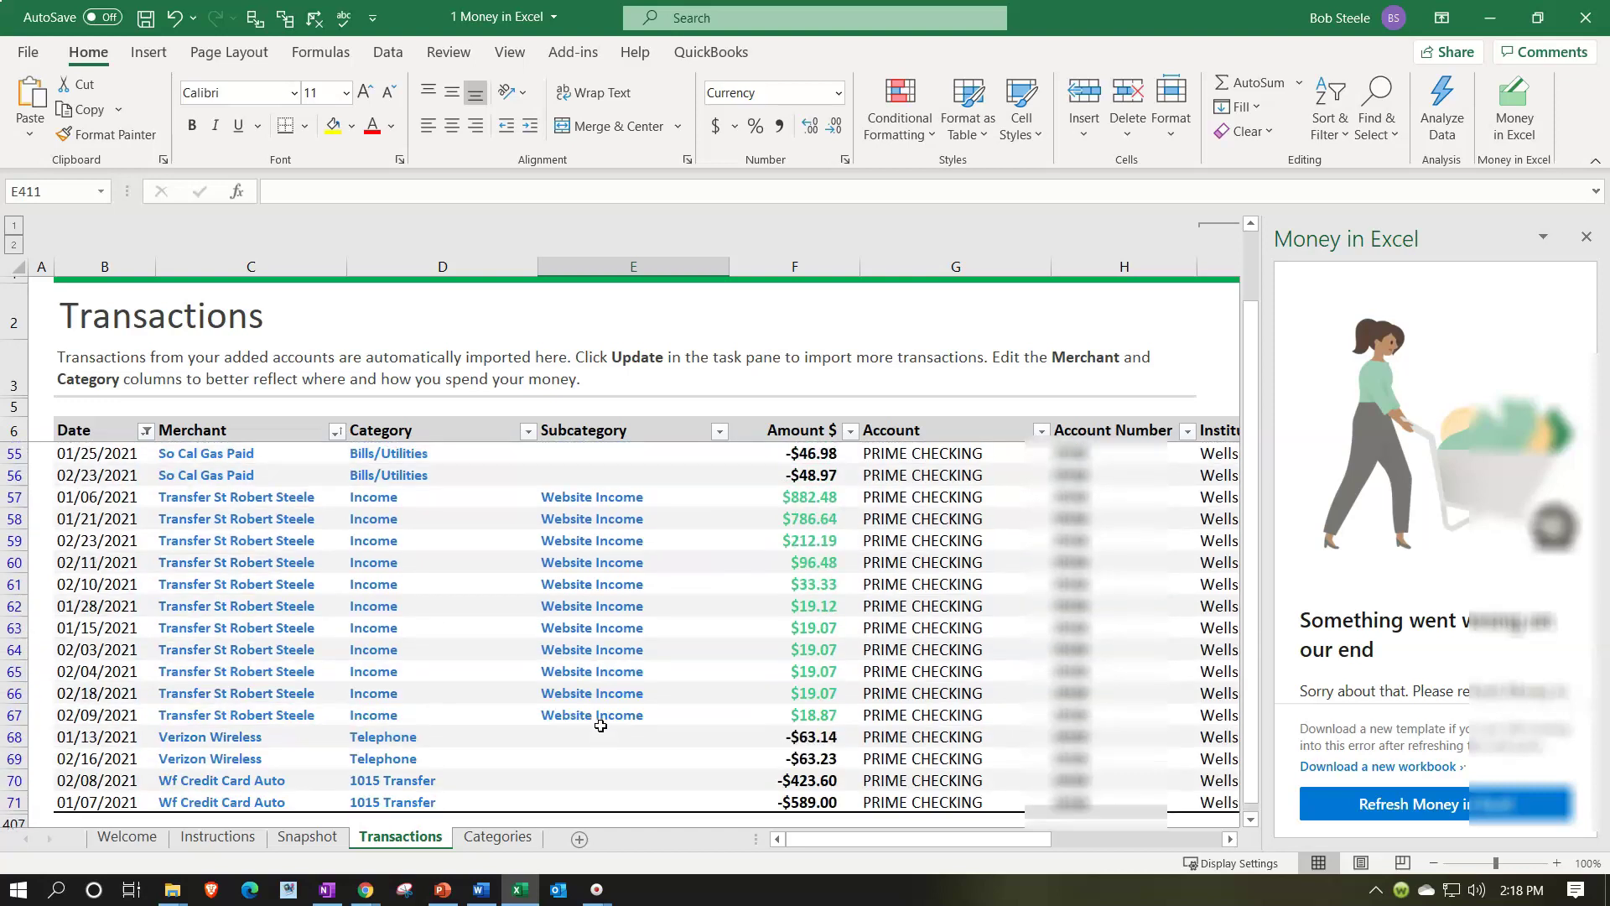
{"action": "scroll", "coordinate": [600, 725], "scroll_direction": "up", "scroll_amount": 6}
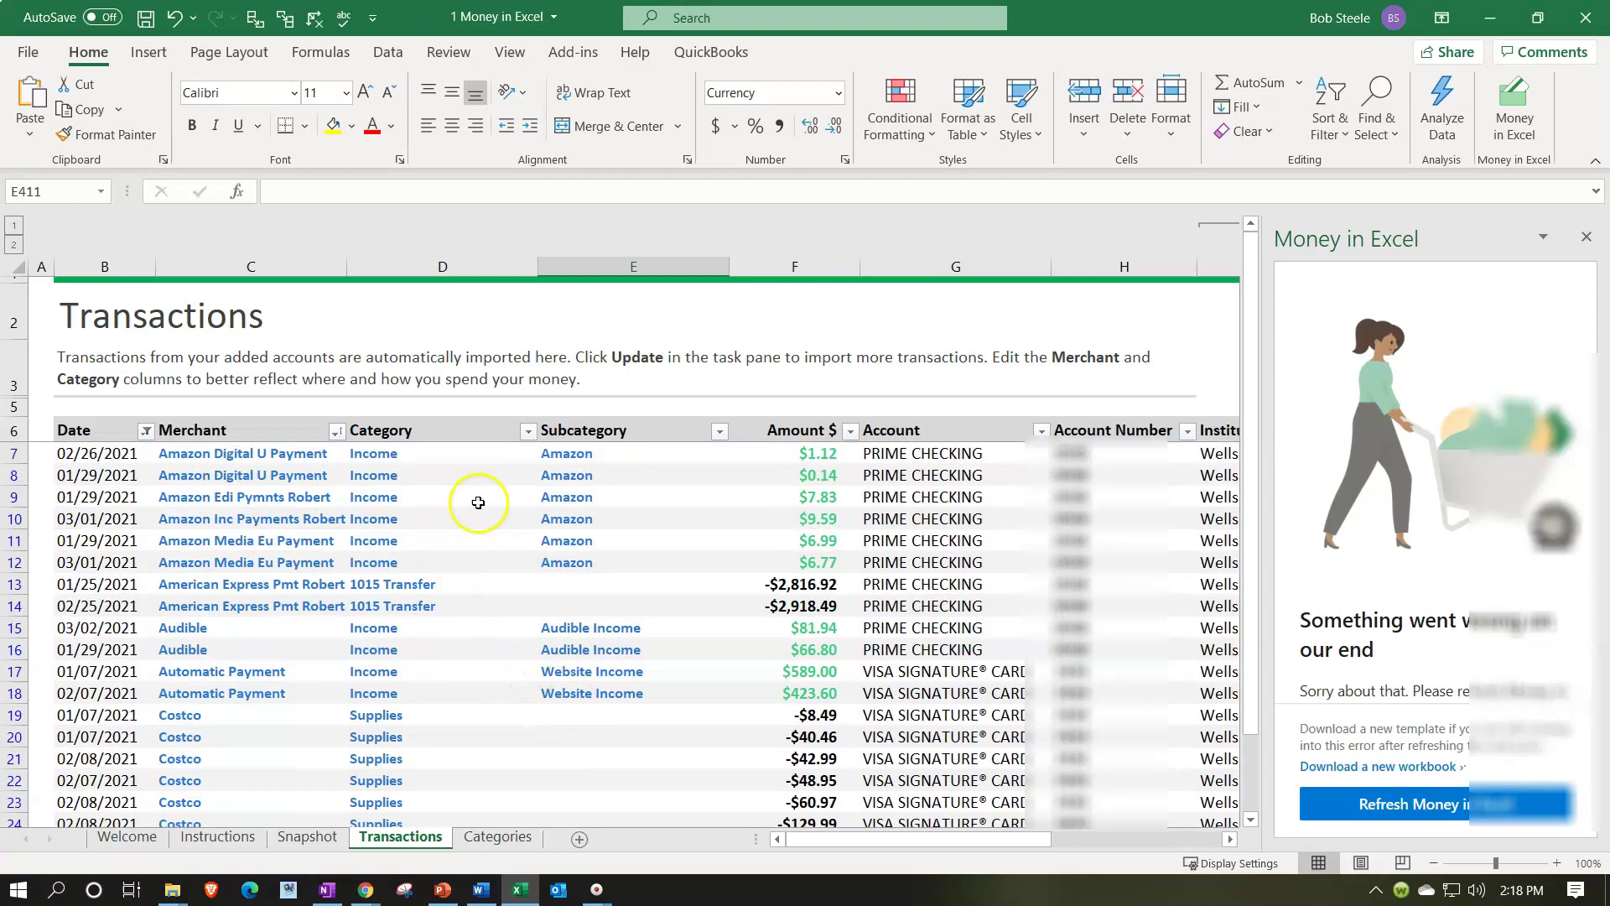
{"action": "left_click", "coordinate": [528, 433]}
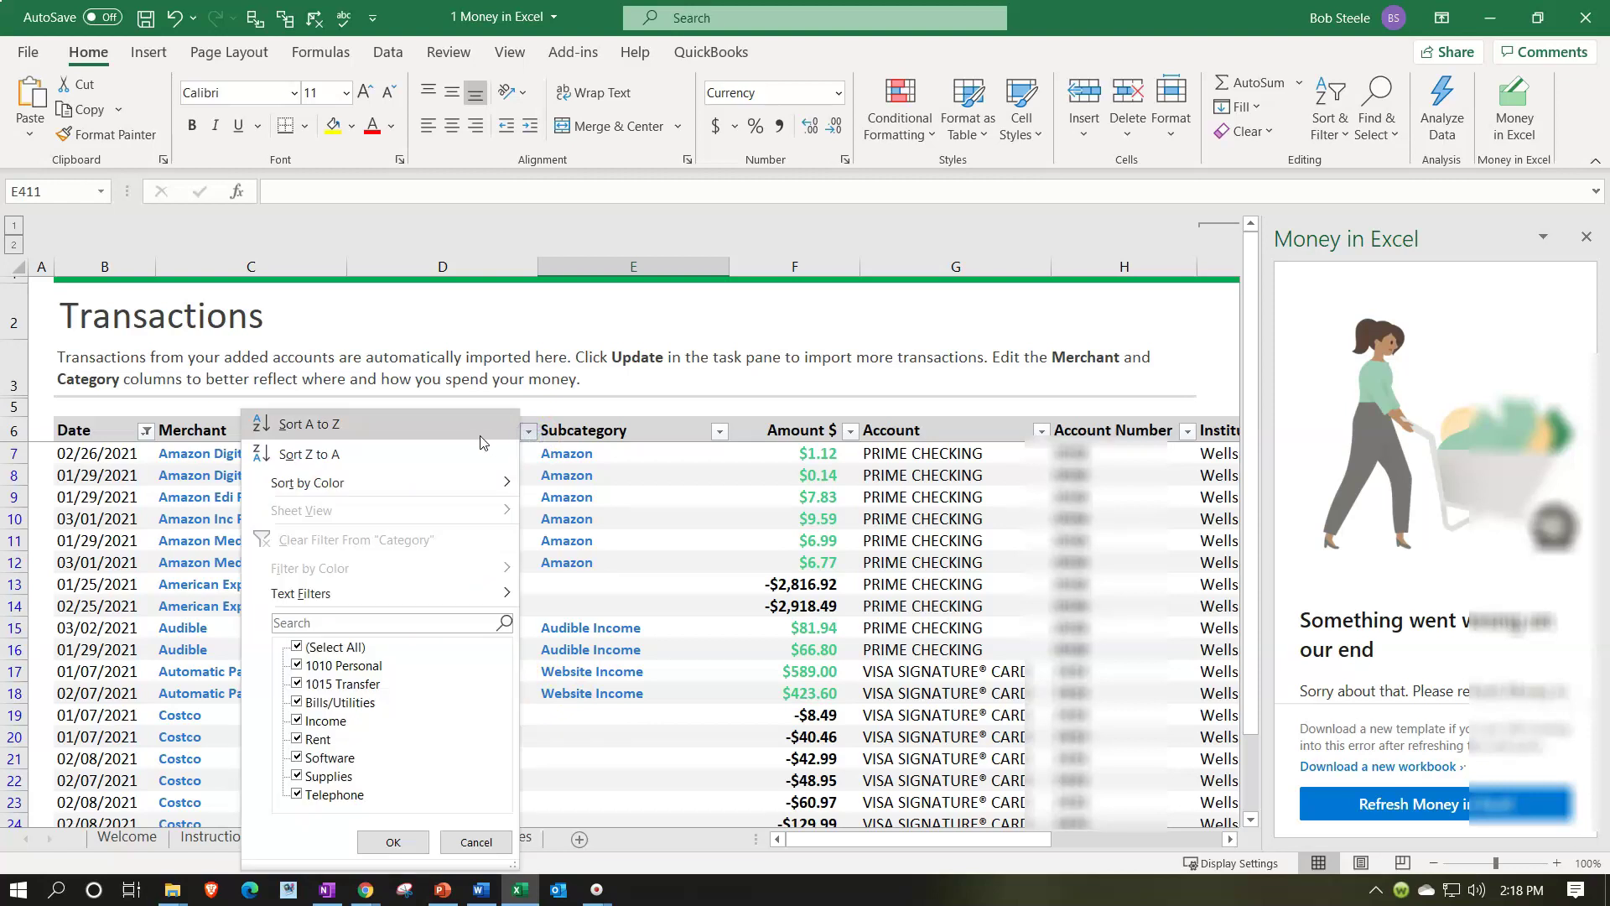
{"action": "left_click", "coordinate": [478, 433]}
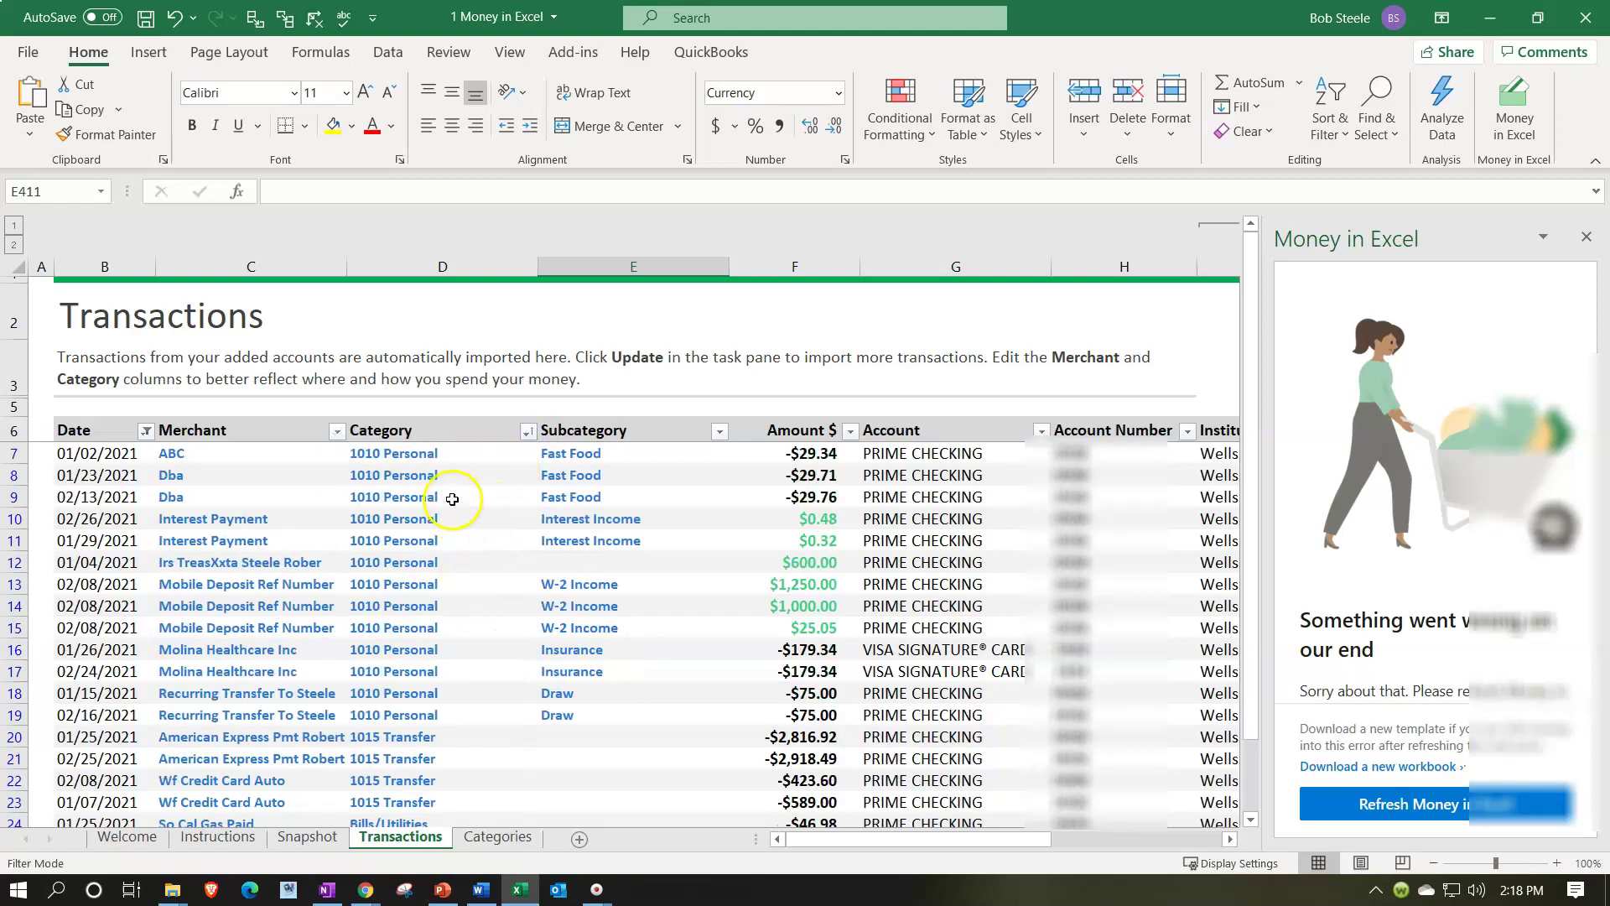
{"action": "scroll", "coordinate": [498, 487], "scroll_direction": "down", "scroll_amount": 3}
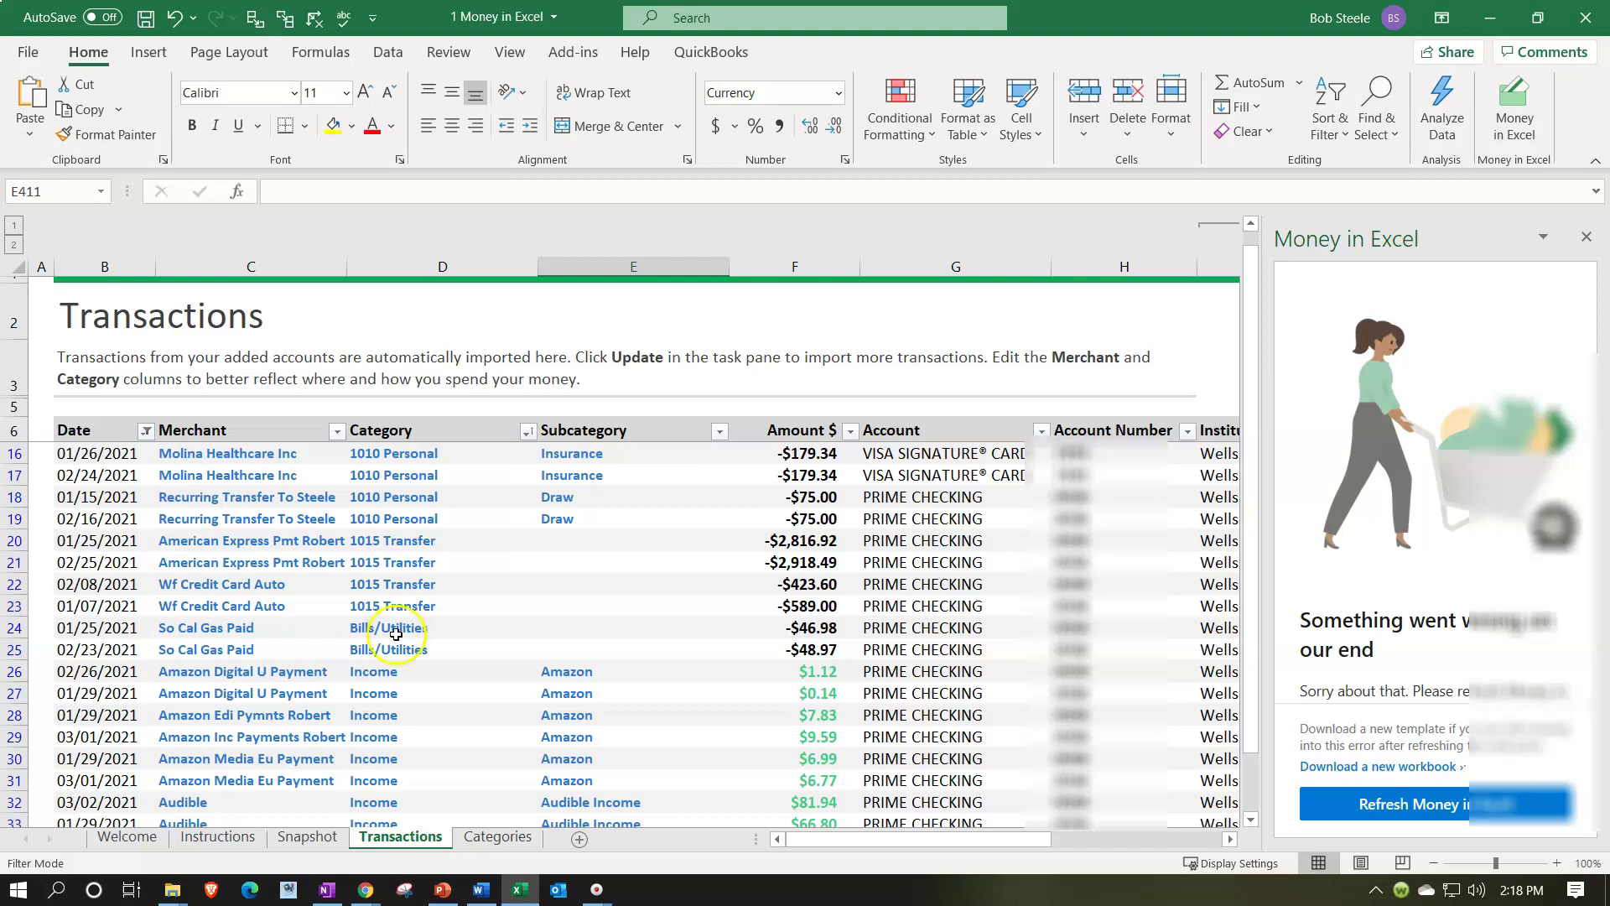
{"action": "scroll", "coordinate": [395, 634], "scroll_direction": "down", "scroll_amount": 1}
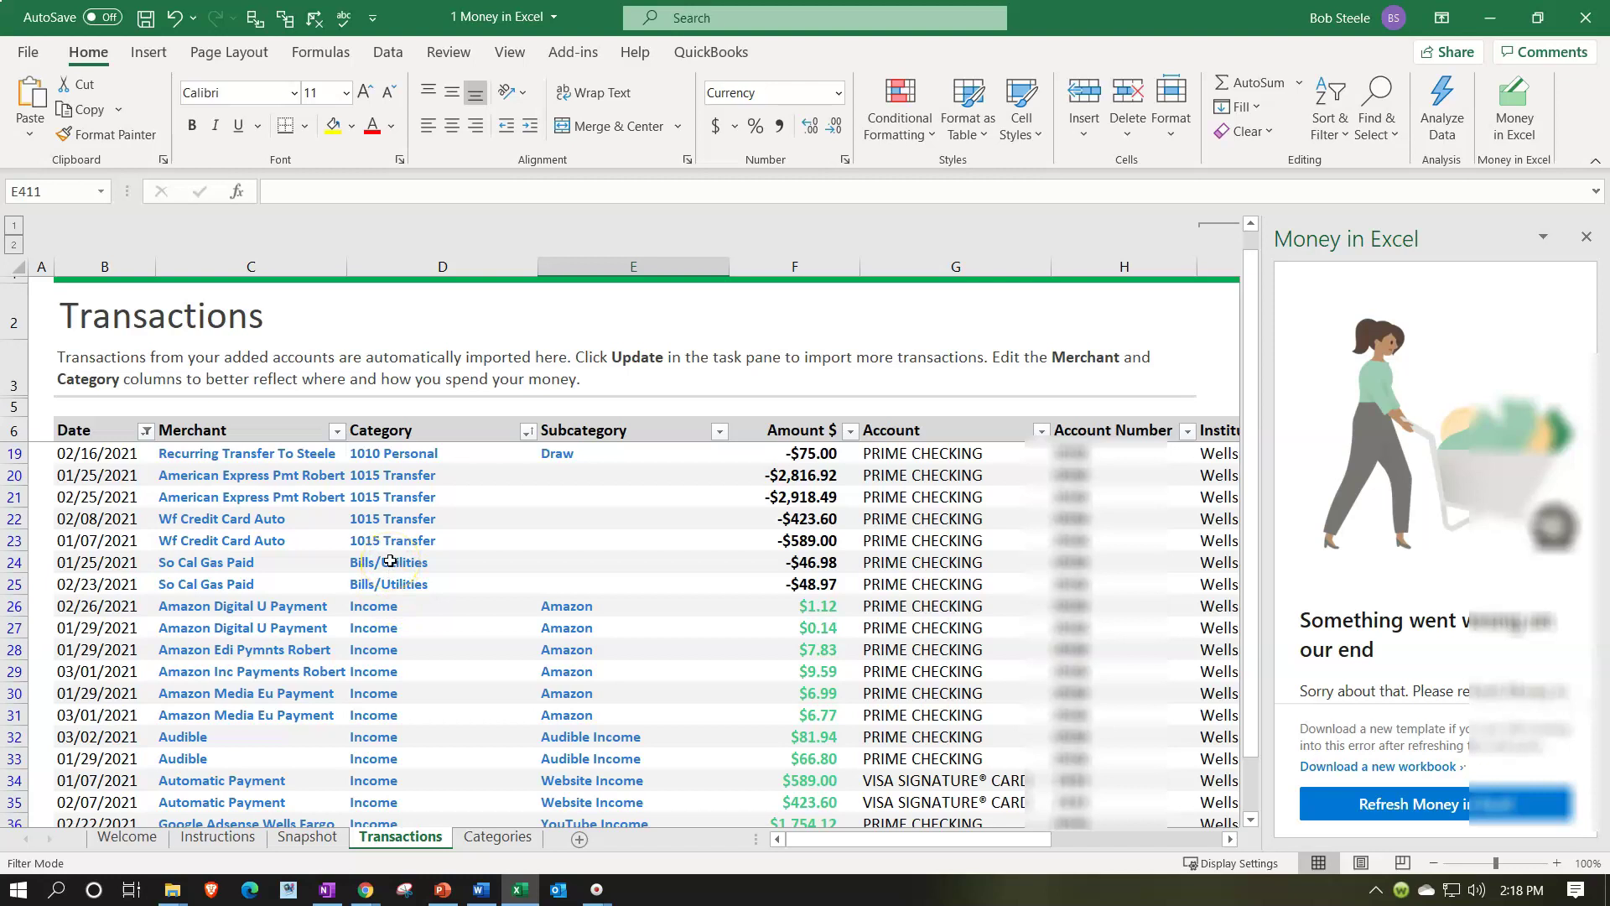
{"action": "scroll", "coordinate": [390, 560], "scroll_direction": "down", "scroll_amount": 1}
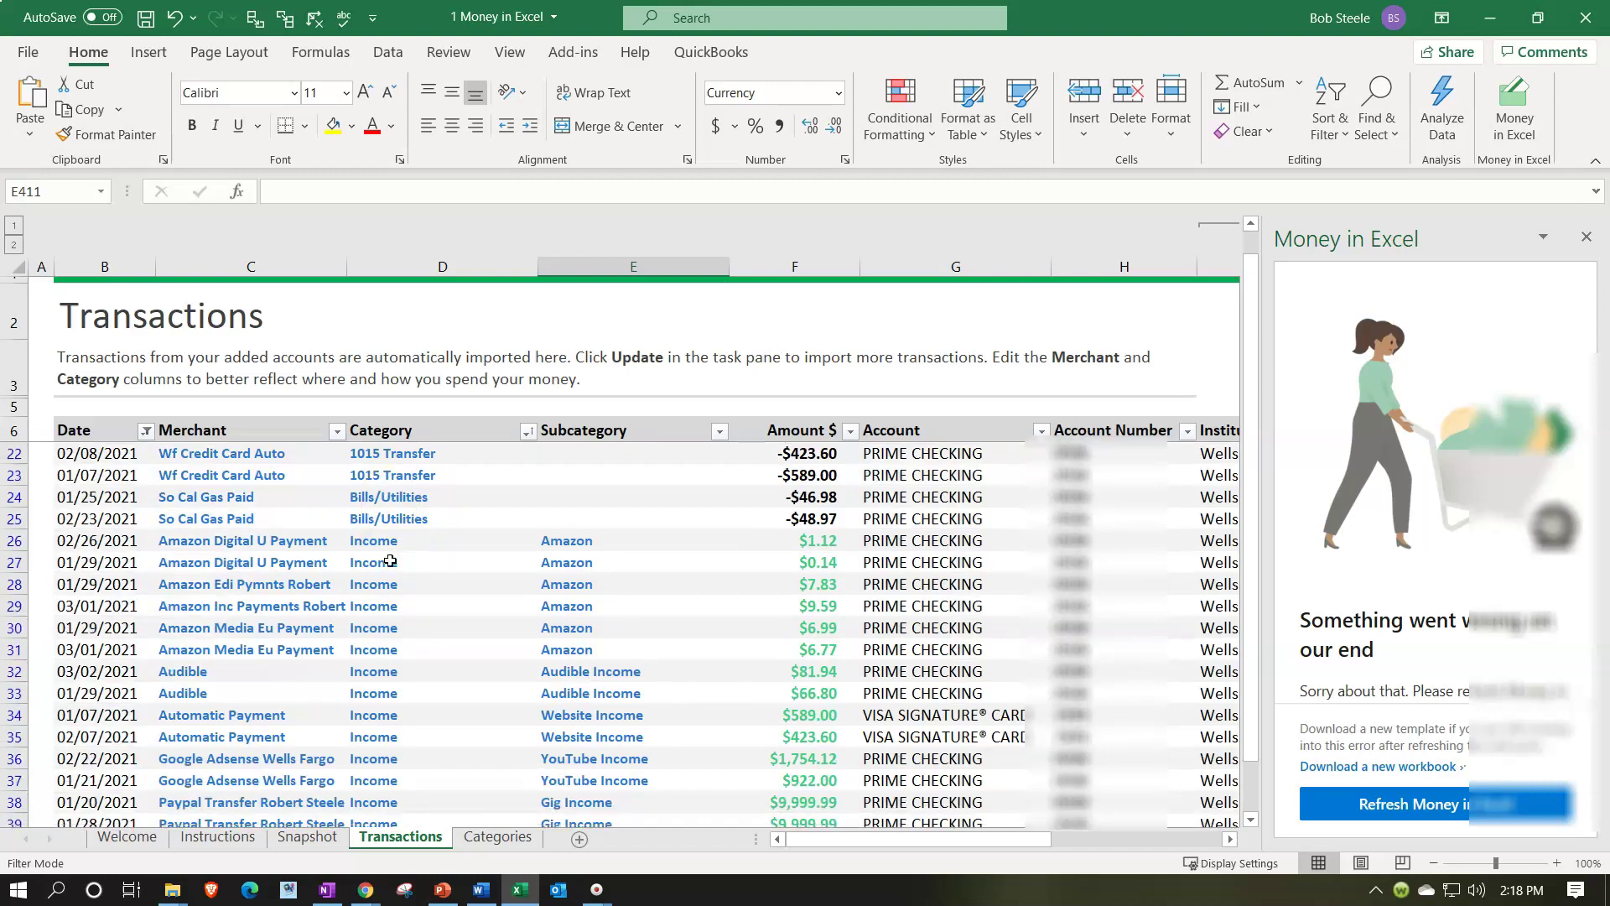
{"action": "scroll", "coordinate": [390, 560], "scroll_direction": "down", "scroll_amount": 2}
{"action": "scroll", "coordinate": [388, 553], "scroll_direction": "up", "scroll_amount": 2}
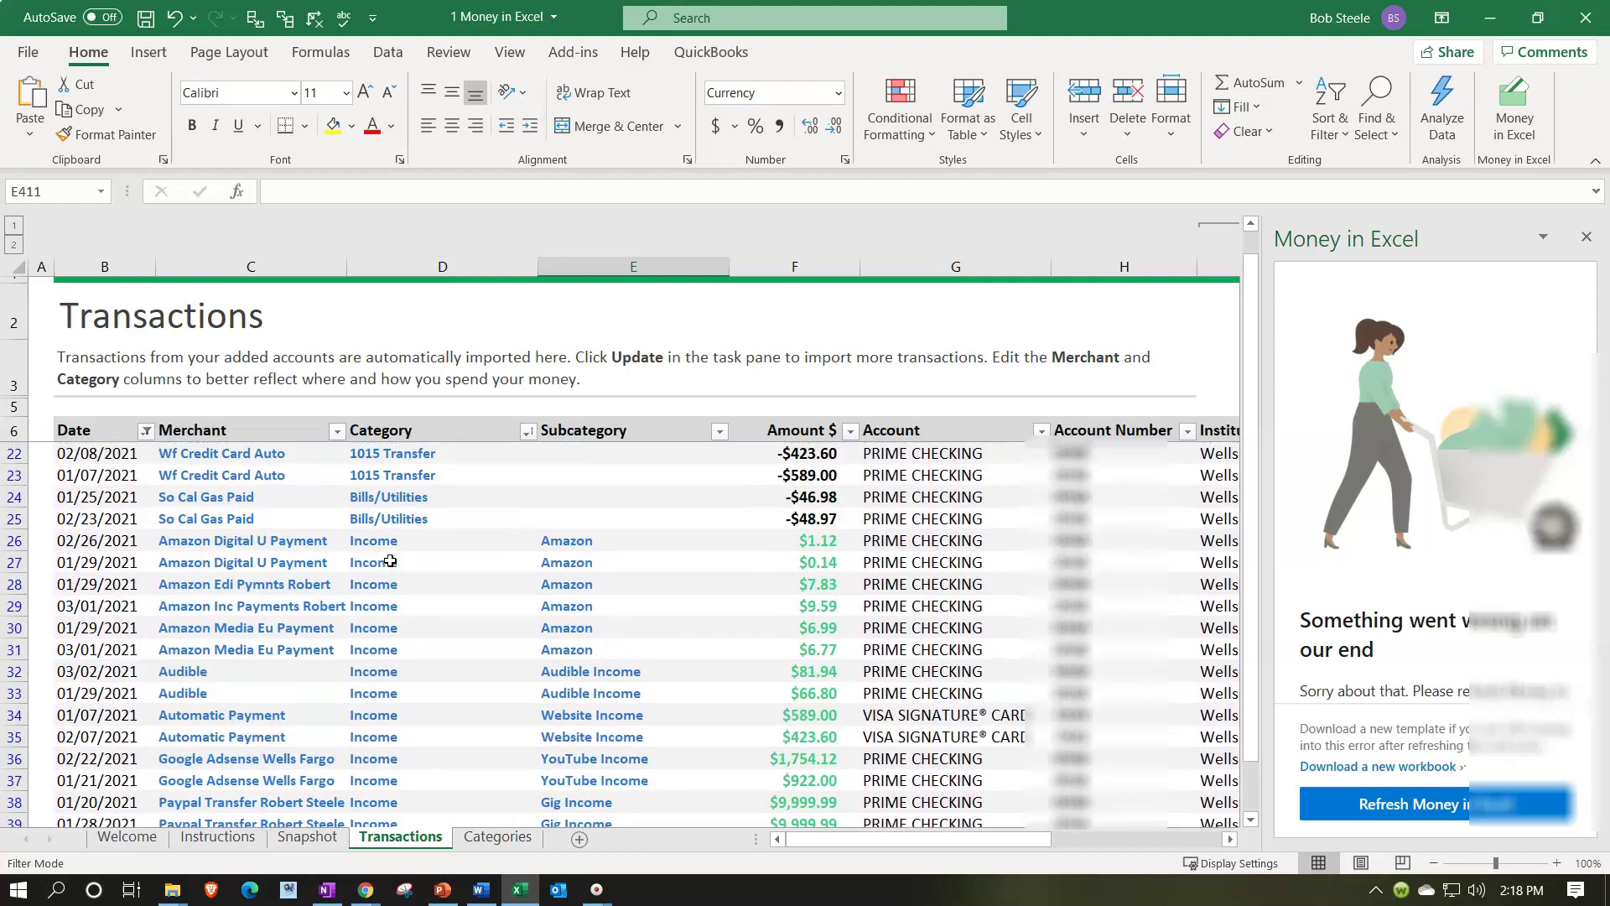
{"action": "left_click", "coordinate": [357, 497]}
{"action": "key", "text": "Down"}
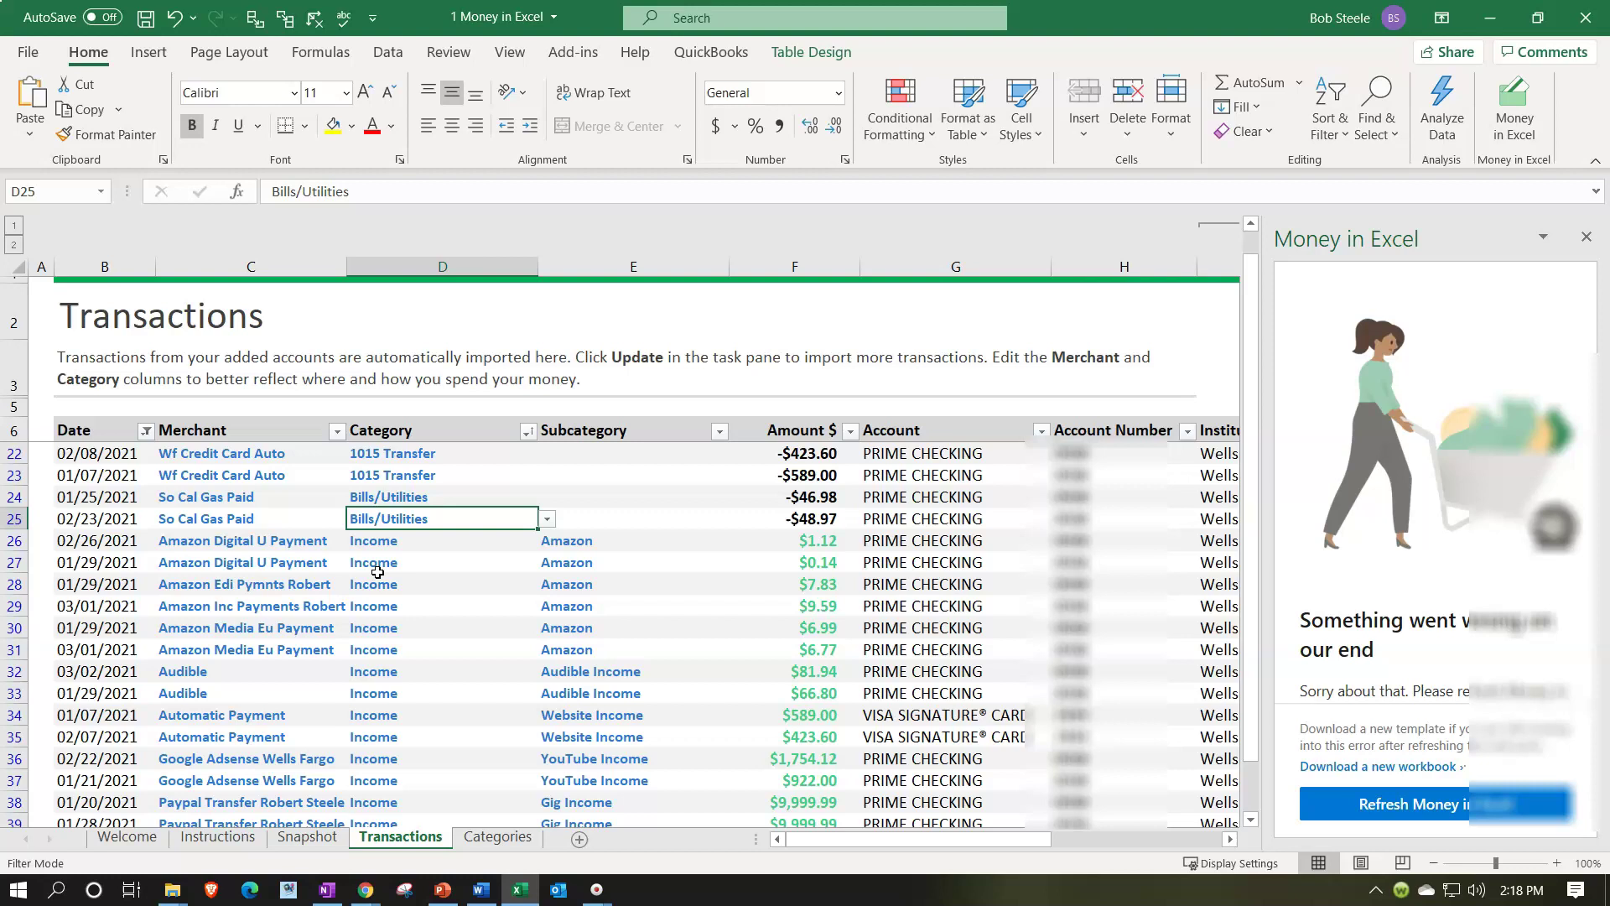
{"action": "key", "text": "Down"}
{"action": "key", "text": "Down"}
{"action": "key", "text": "Down"}
{"action": "key", "text": "Down"}
{"action": "key", "text": "Down"}
{"action": "key", "text": "Down"}
{"action": "key", "text": "Down"}
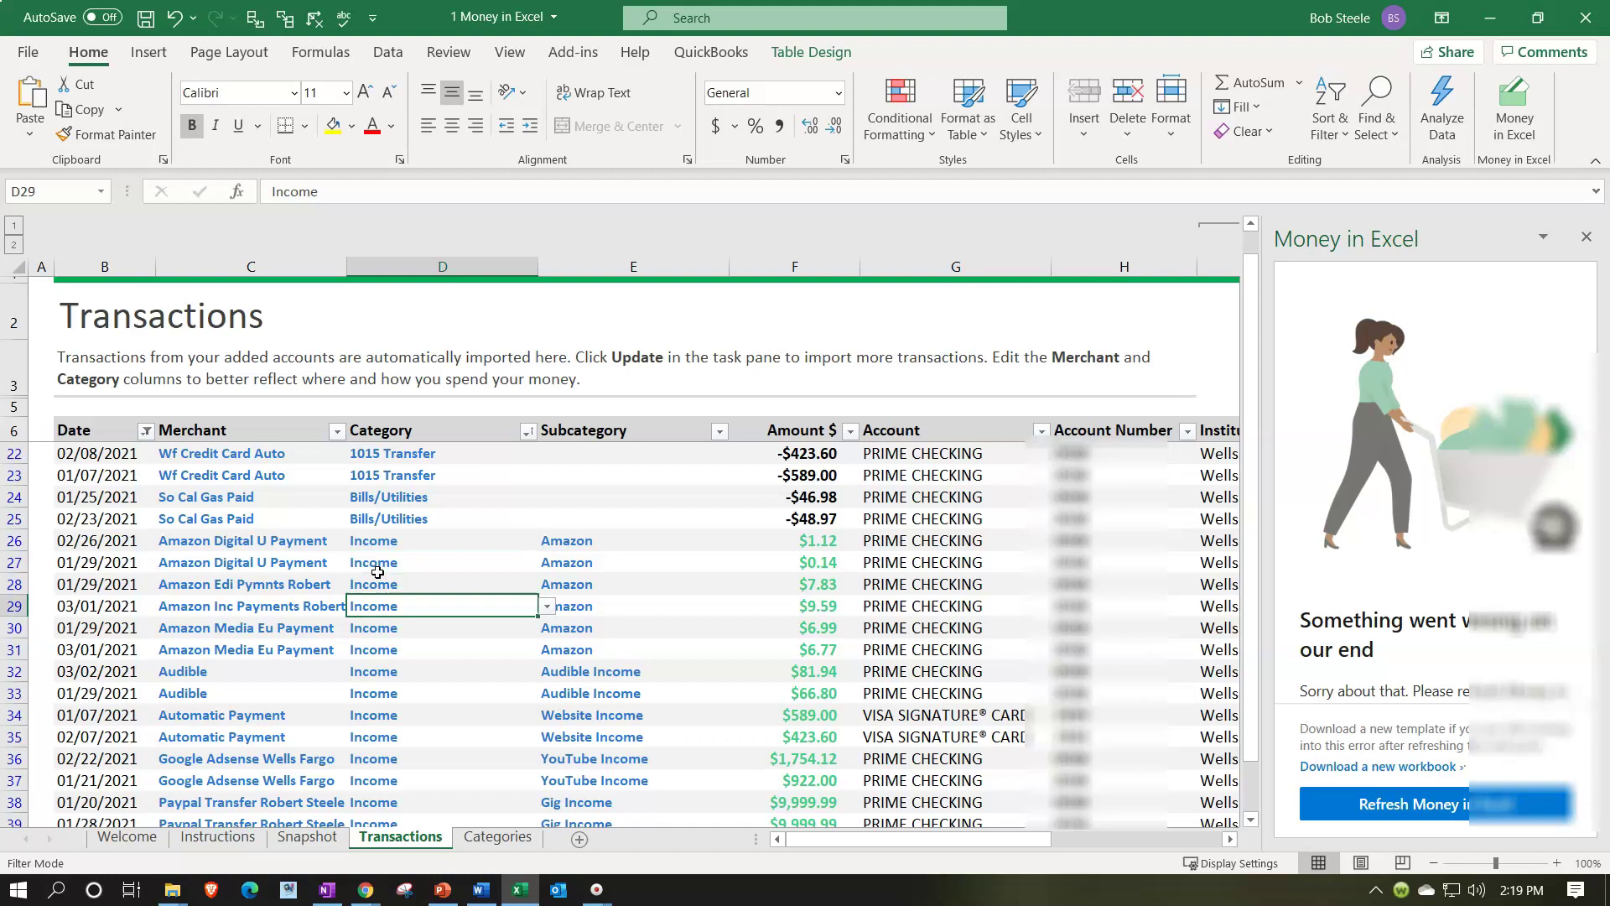
{"action": "key", "text": "Down"}
{"action": "key", "text": "Down"}
{"action": "key", "text": "Down"}
{"action": "key", "text": "Down"}
{"action": "key", "text": "Down"}
{"action": "key", "text": "Down"}
{"action": "key", "text": "Down"}
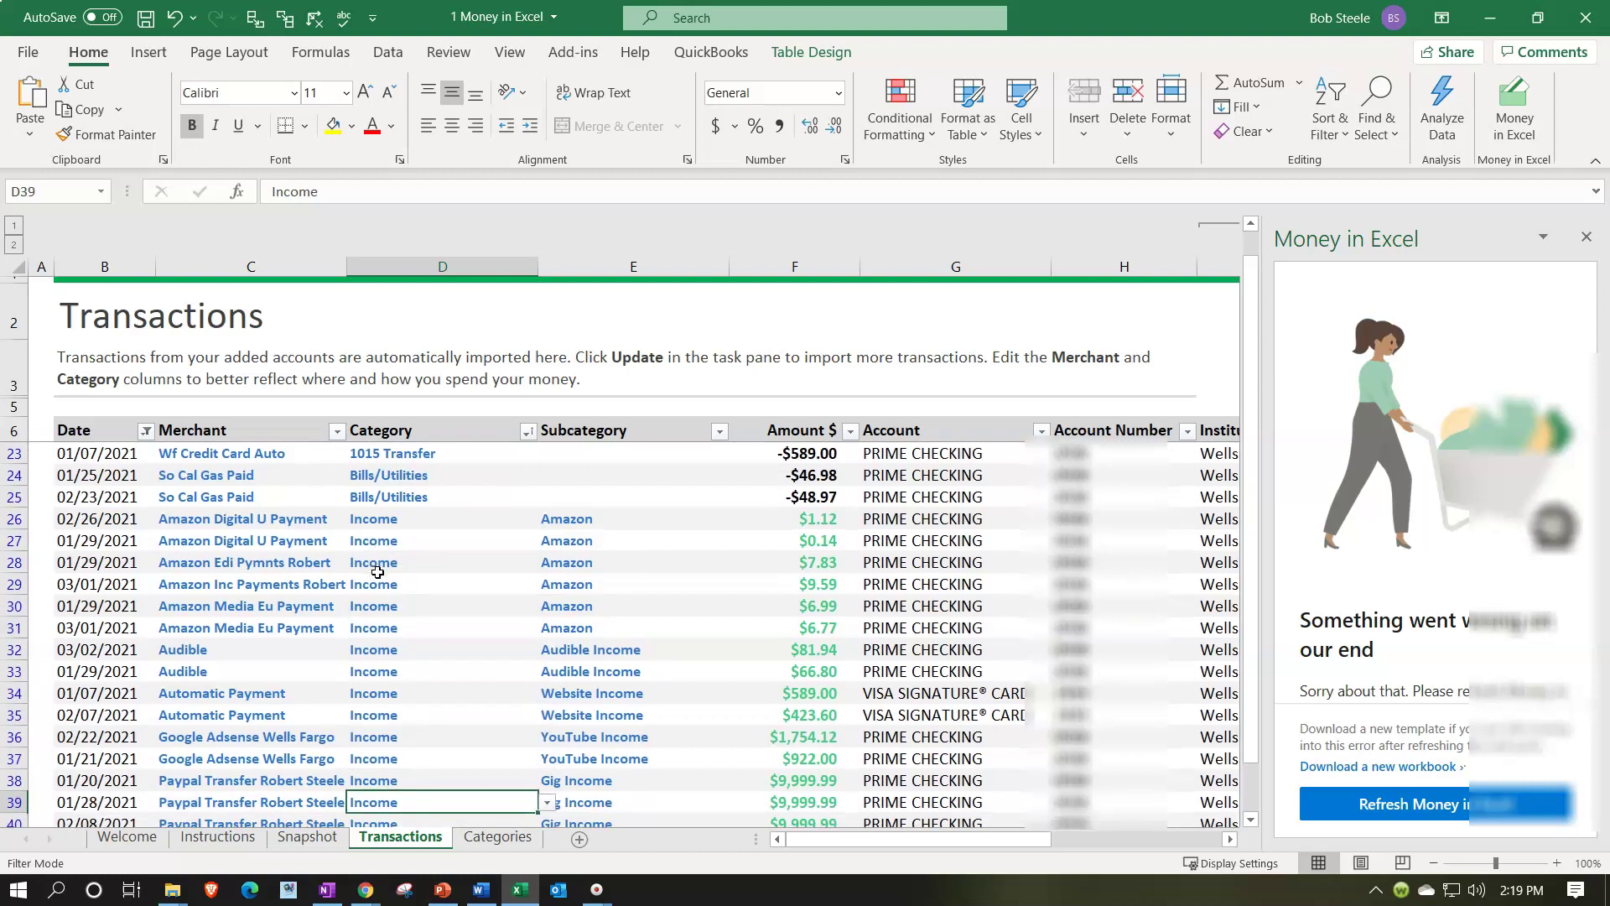
{"action": "scroll", "coordinate": [378, 572], "scroll_direction": "down", "scroll_amount": 8}
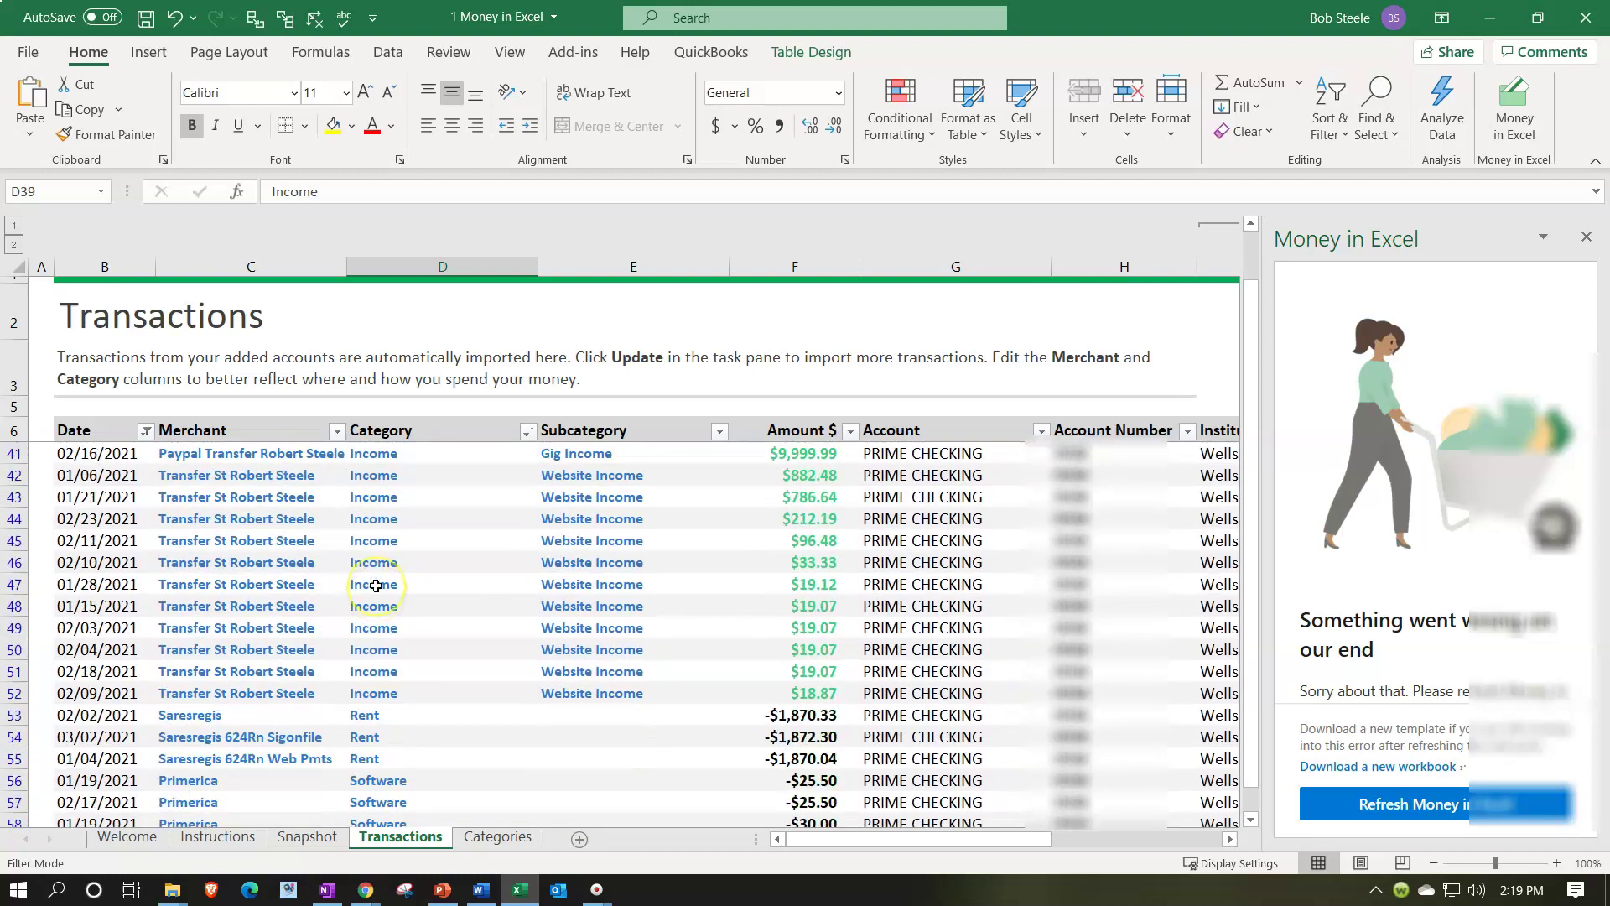
{"action": "scroll", "coordinate": [376, 585], "scroll_direction": "down", "scroll_amount": 3}
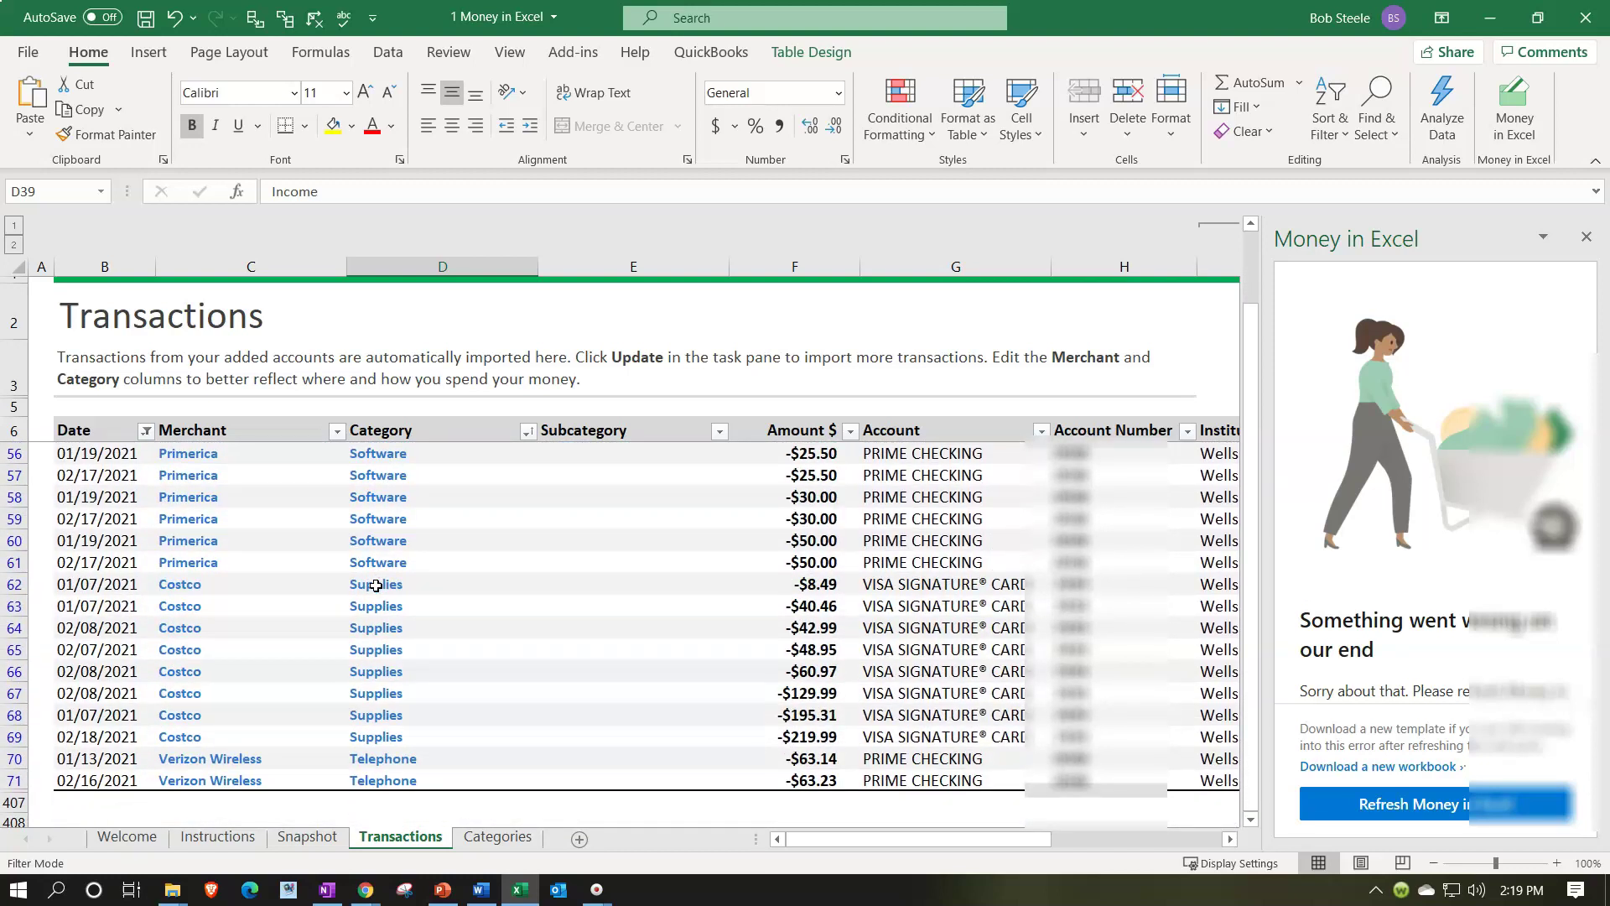
{"action": "scroll", "coordinate": [375, 585], "scroll_direction": "up", "scroll_amount": 8}
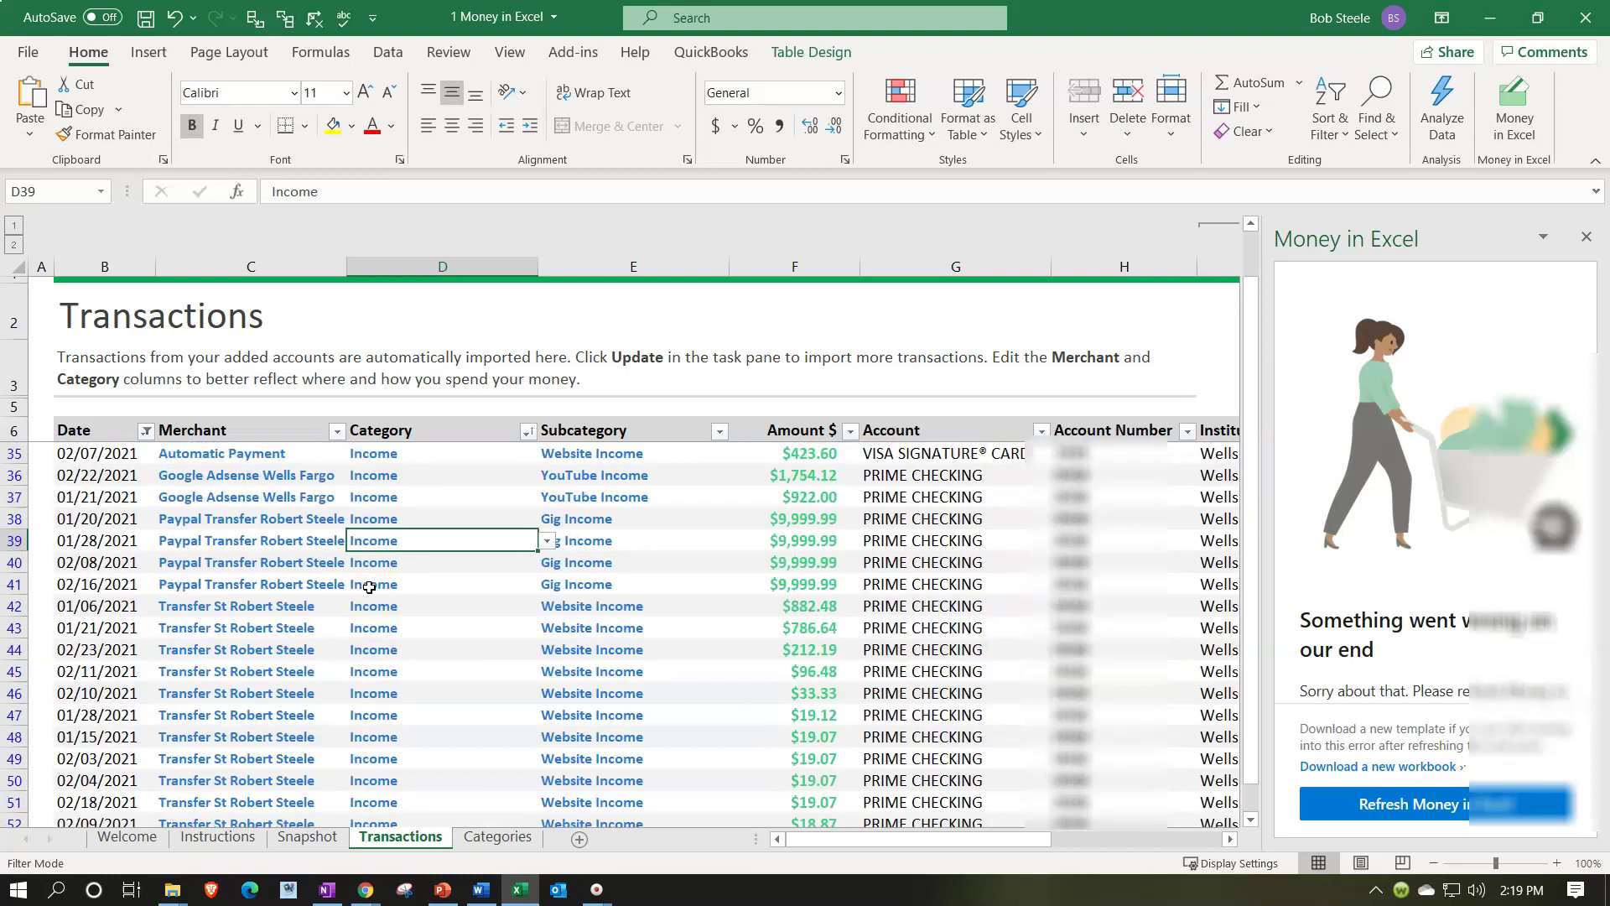
{"action": "scroll", "coordinate": [368, 590], "scroll_direction": "up", "scroll_amount": 5}
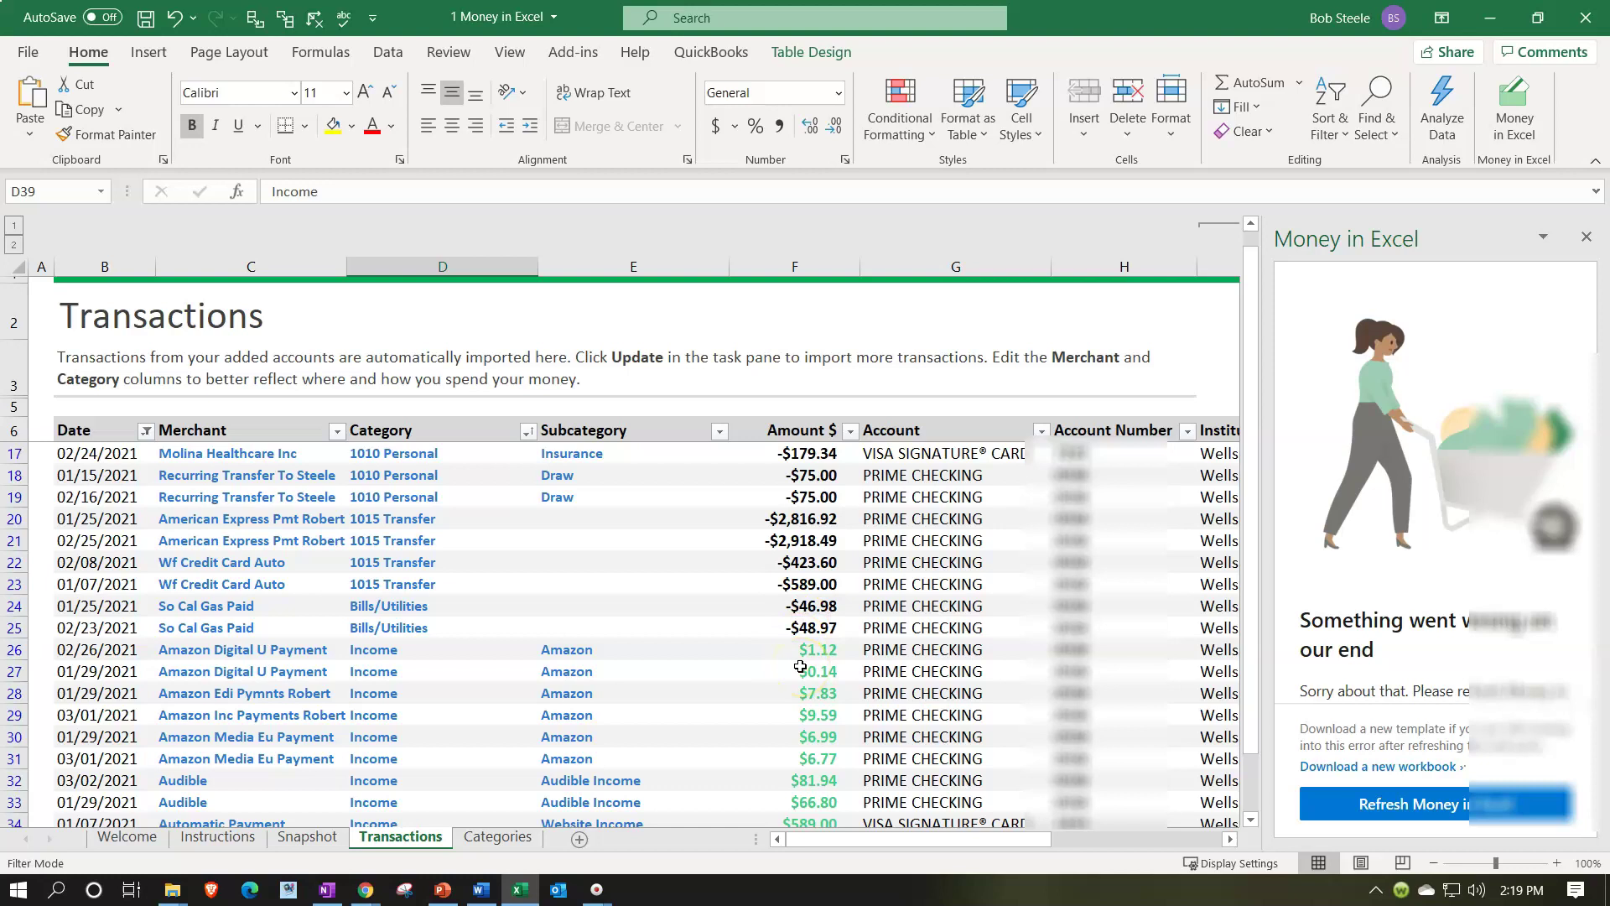
{"action": "scroll", "coordinate": [801, 667], "scroll_direction": "down", "scroll_amount": 1}
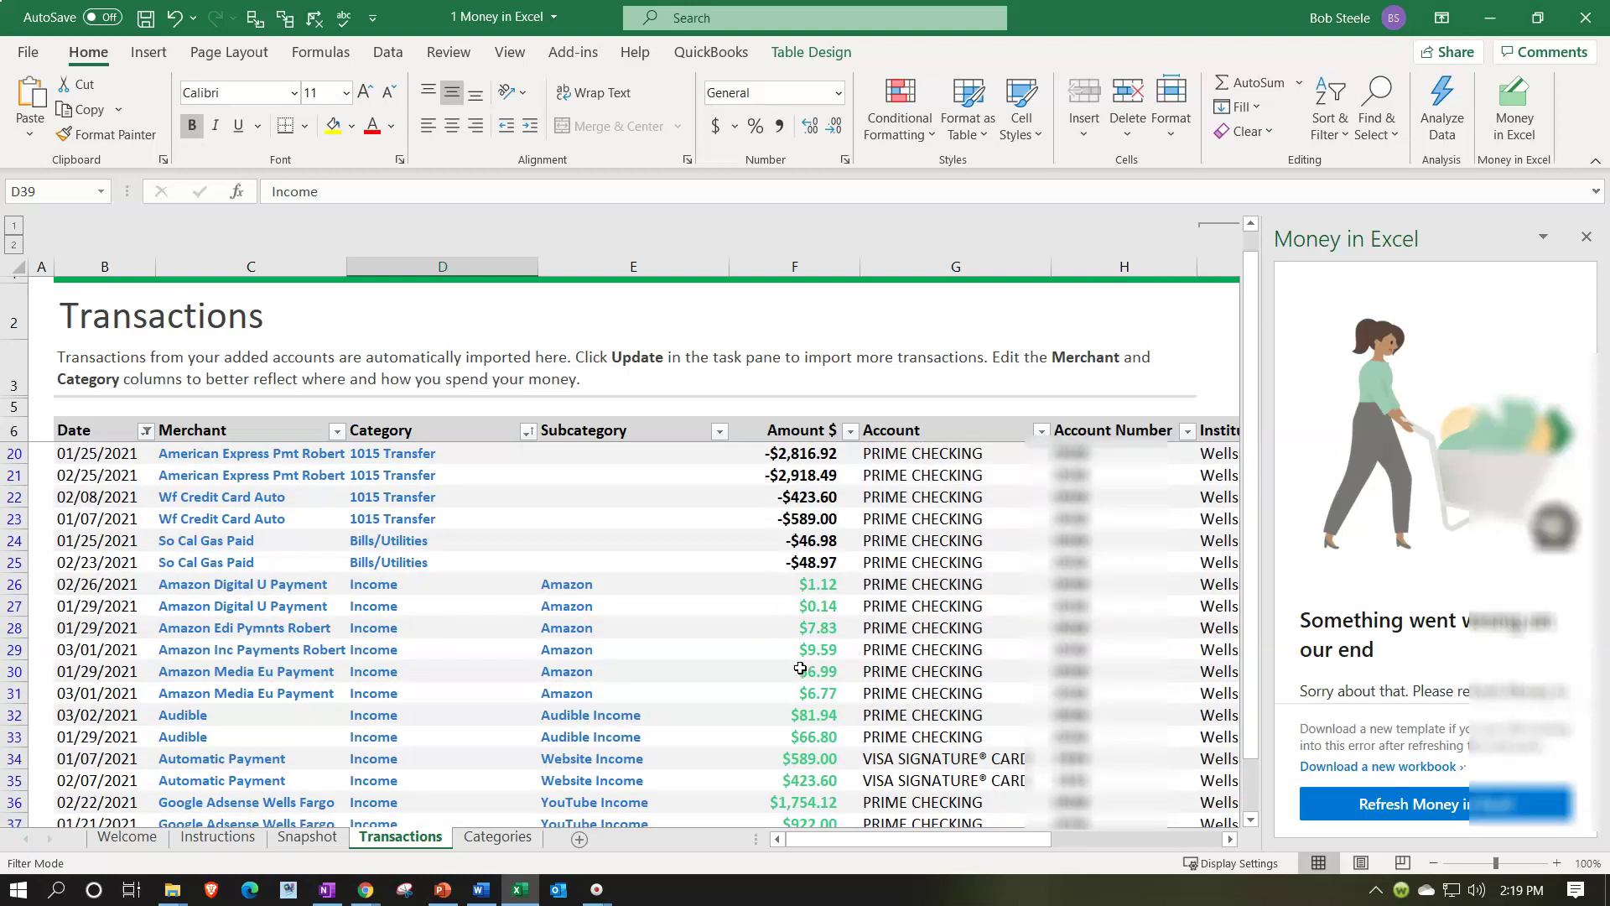
{"action": "scroll", "coordinate": [375, 669], "scroll_direction": "down", "scroll_amount": 1}
{"action": "scroll", "coordinate": [375, 668], "scroll_direction": "down", "scroll_amount": 1}
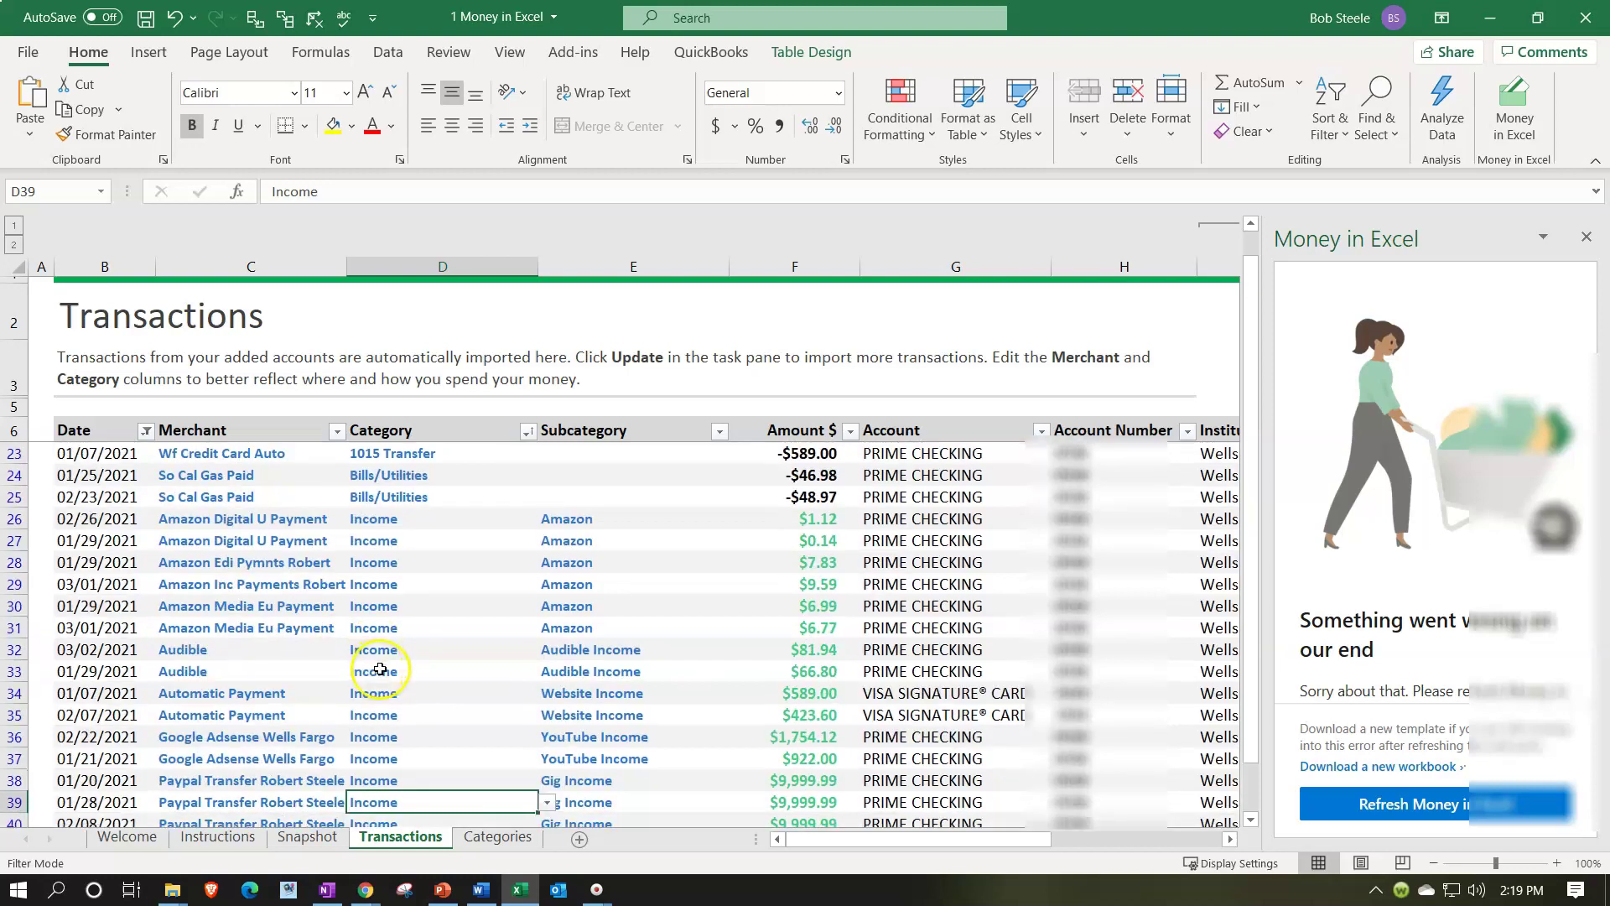